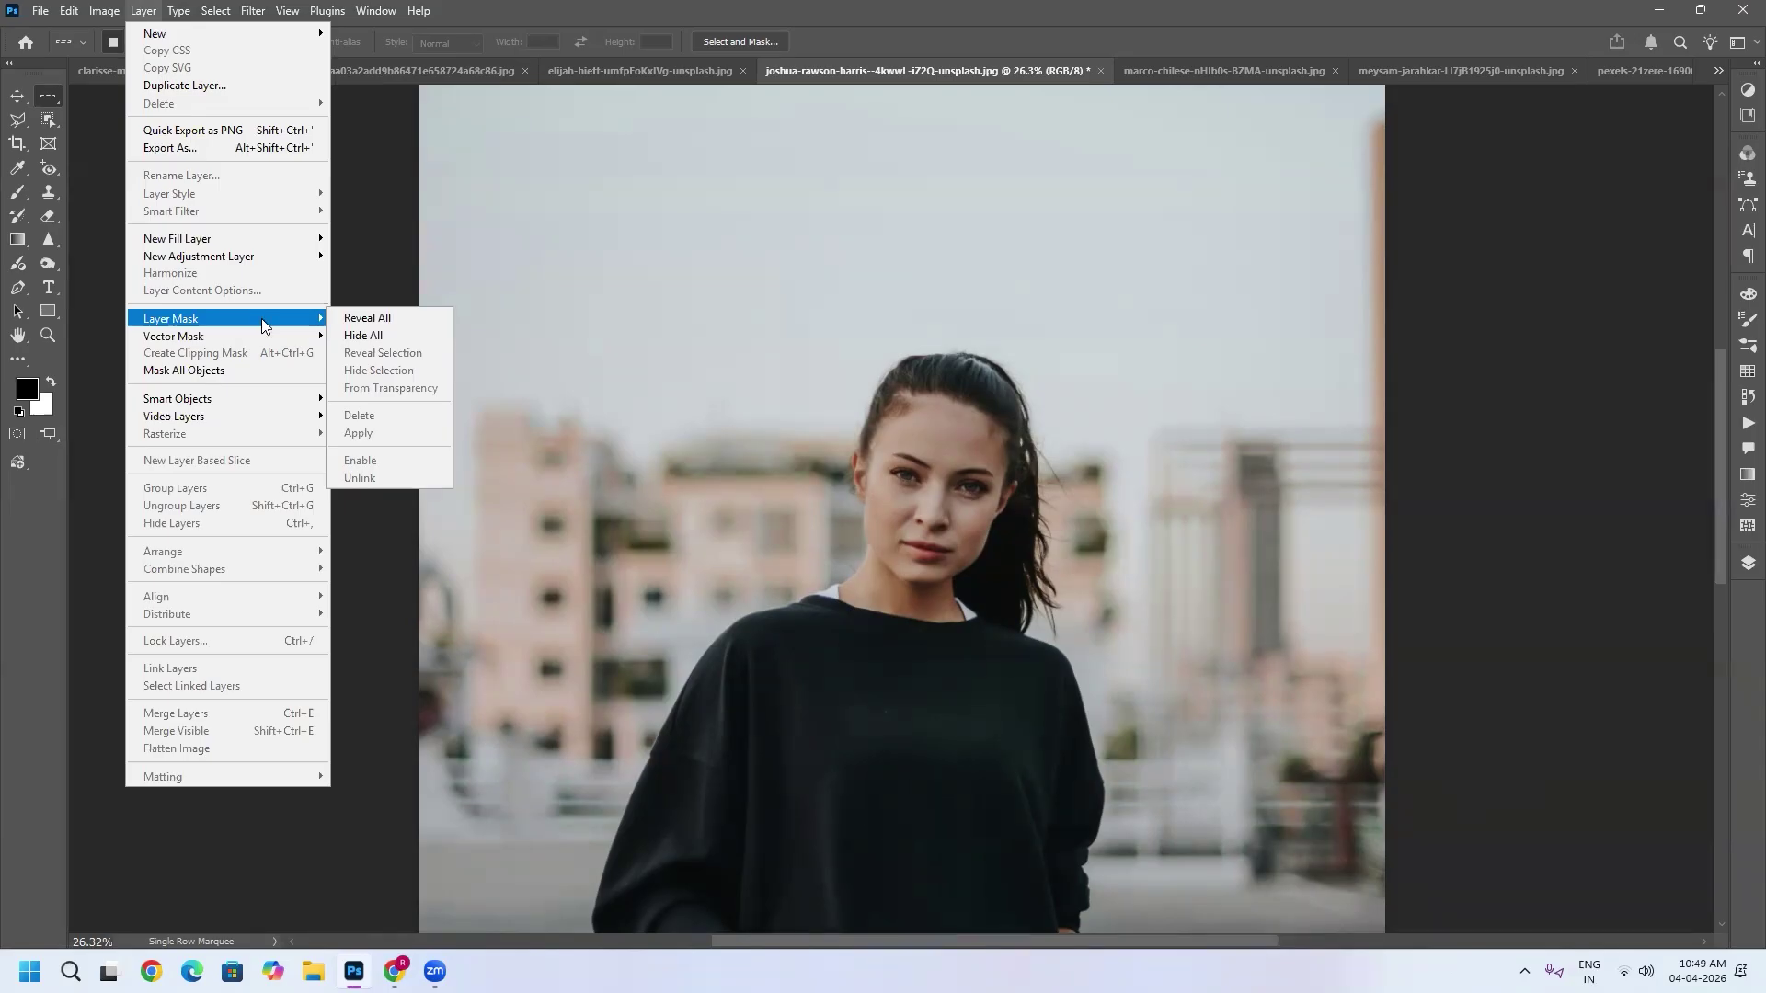
click(387, 320)
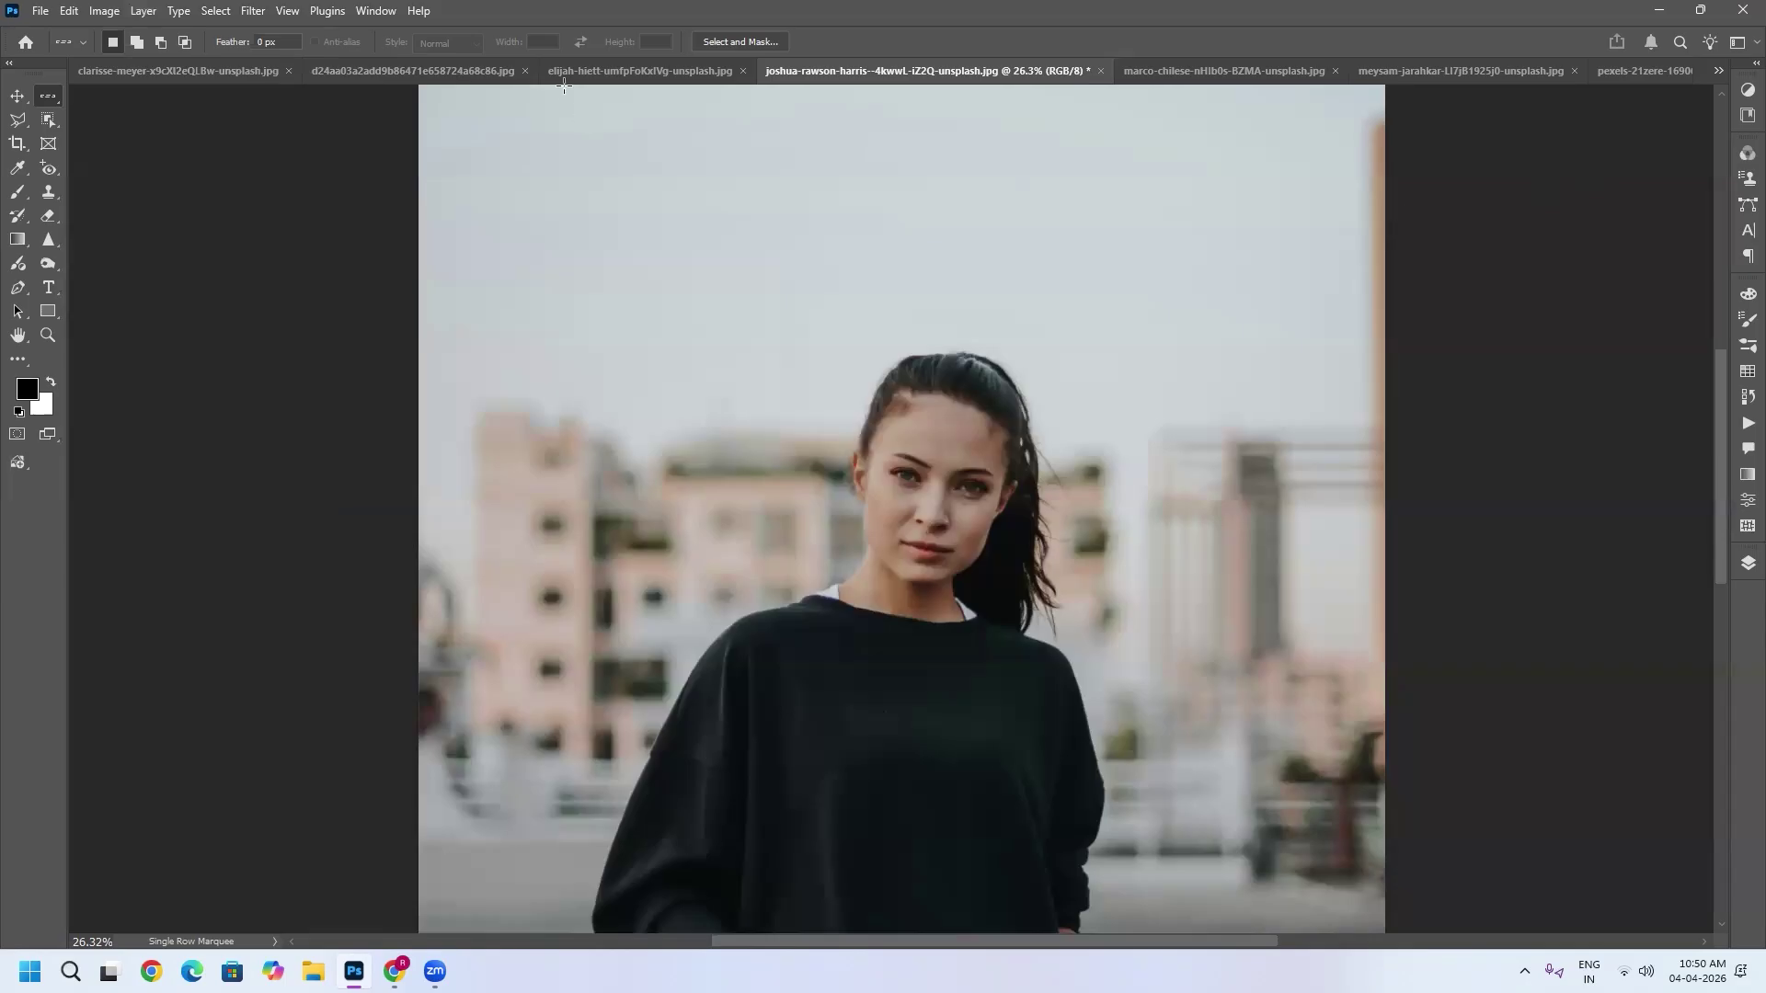
click(421, 71)
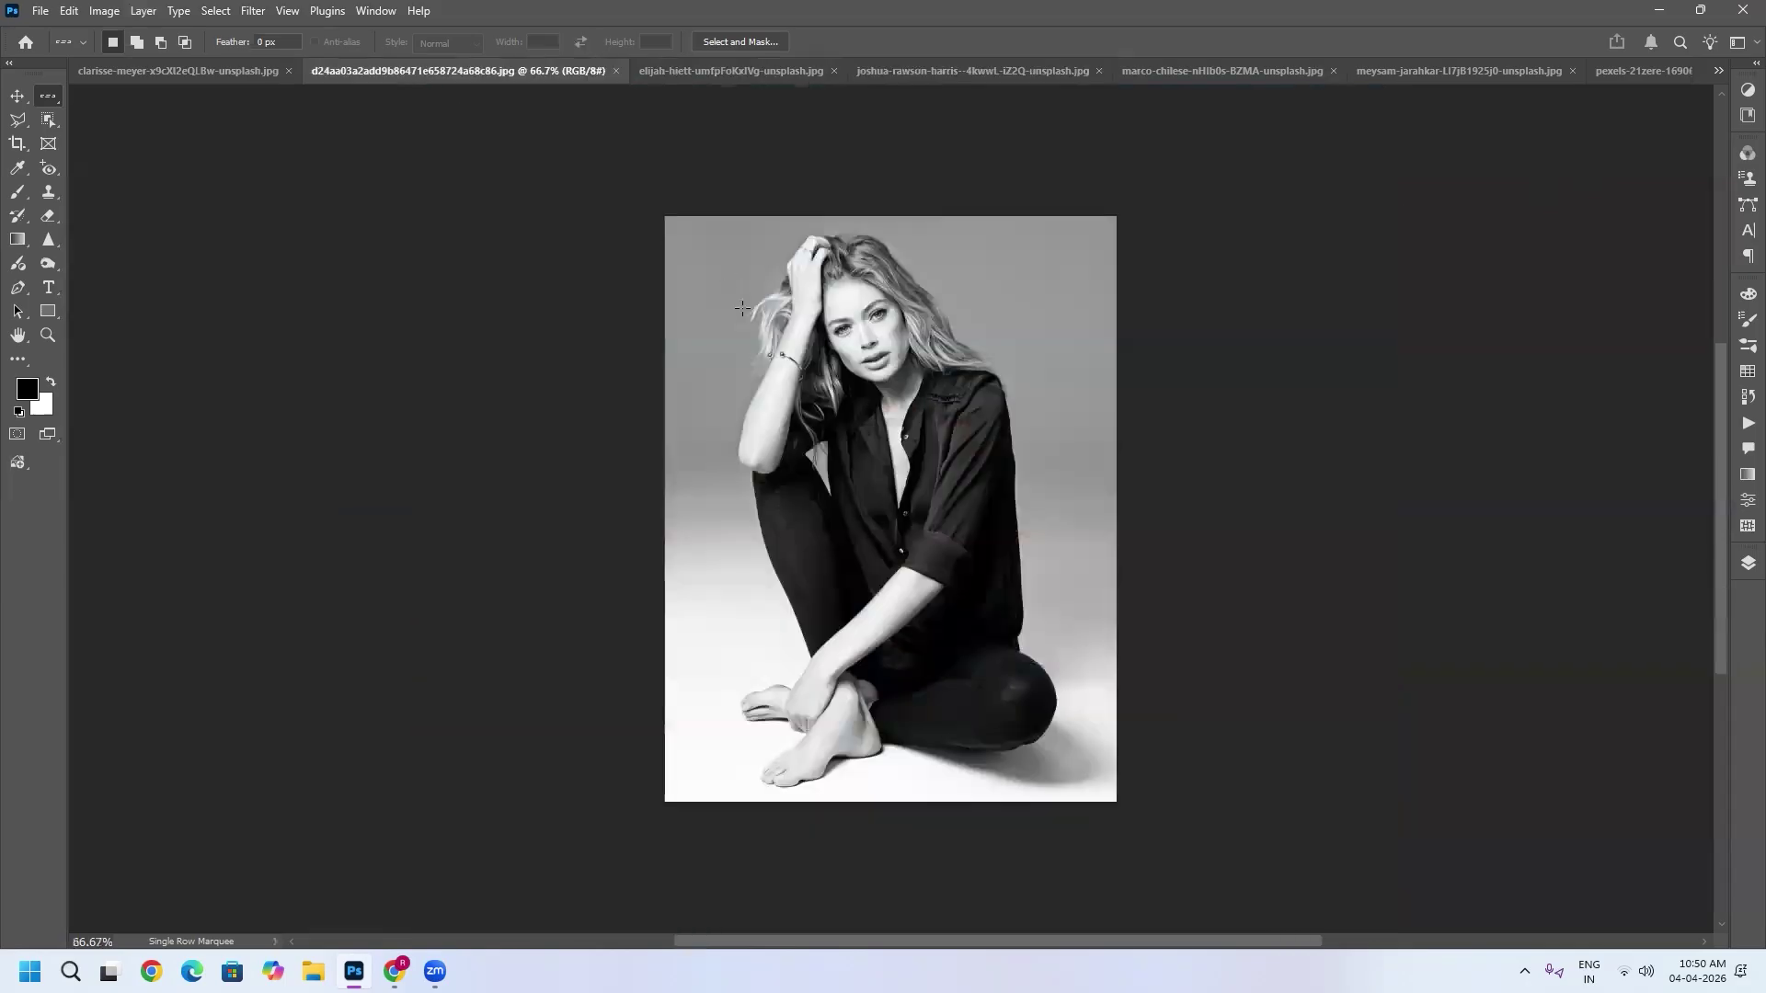
key(ctrl+Tab)
key(ctrl+Tab)
key(ctrl+Tab)
key(ctrl+Tab)
key(ctrl+Tab)
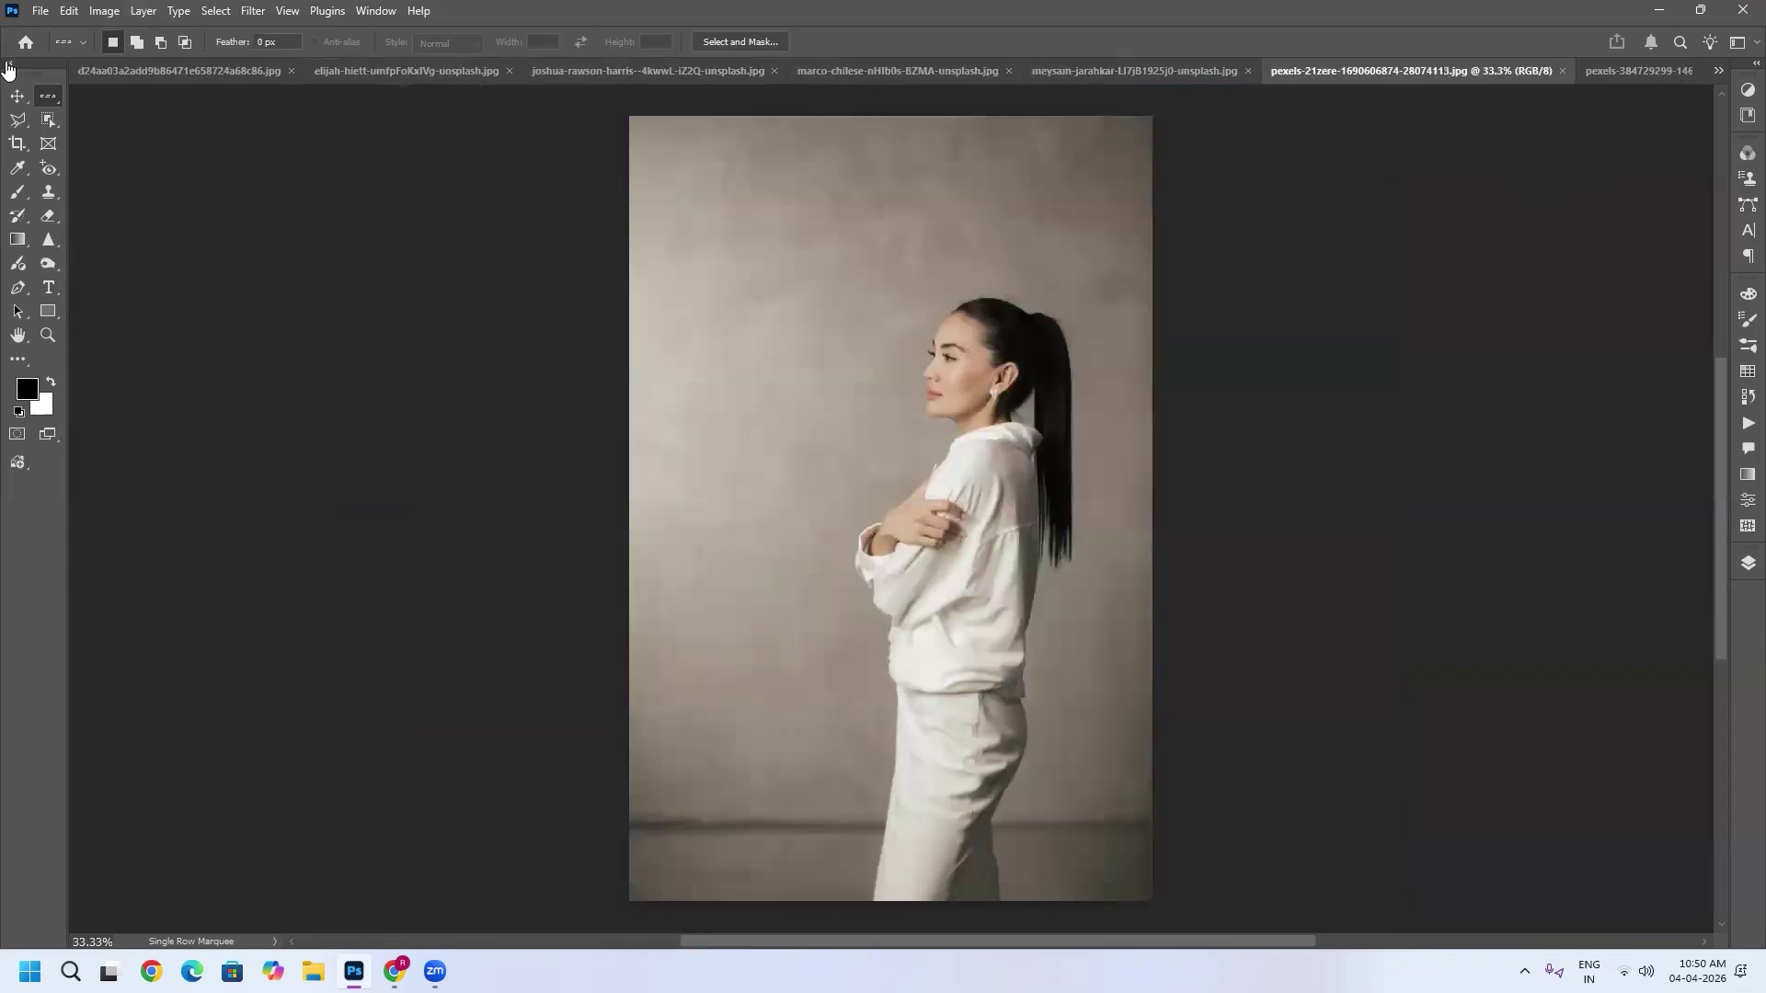
Step: Select the woman in white with Select Subject, using the Quick Selection tool
click(48, 119)
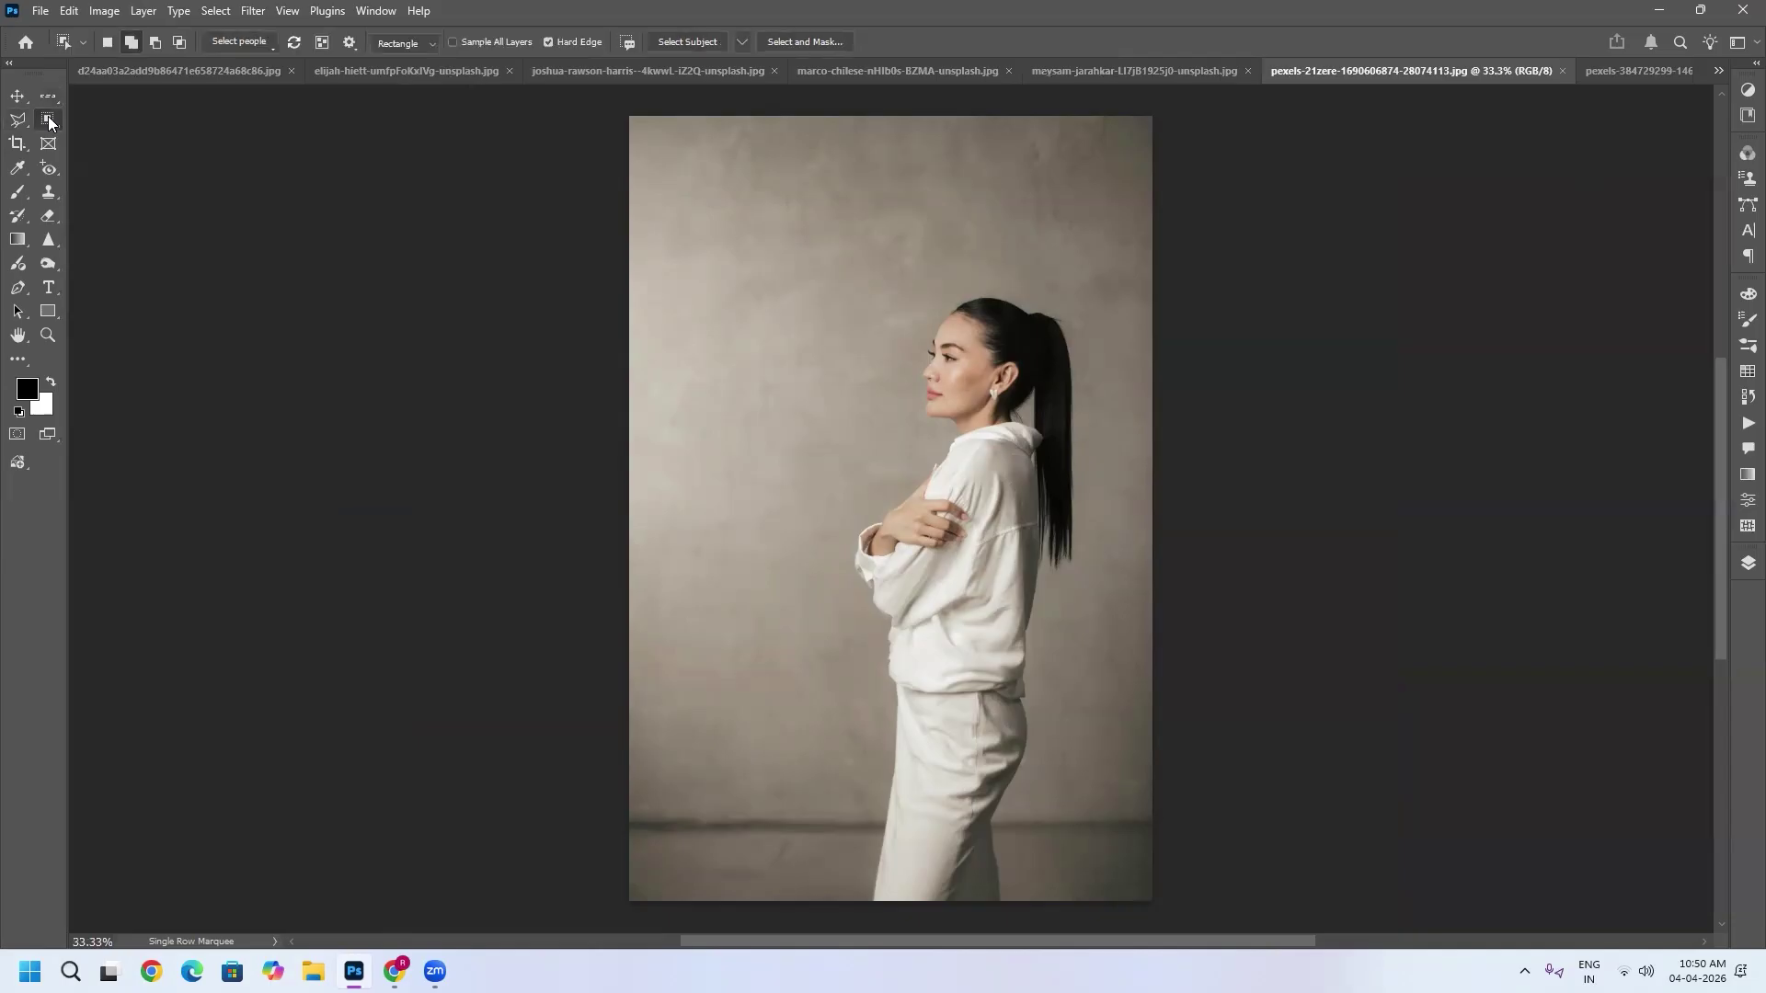
key(shift+w)
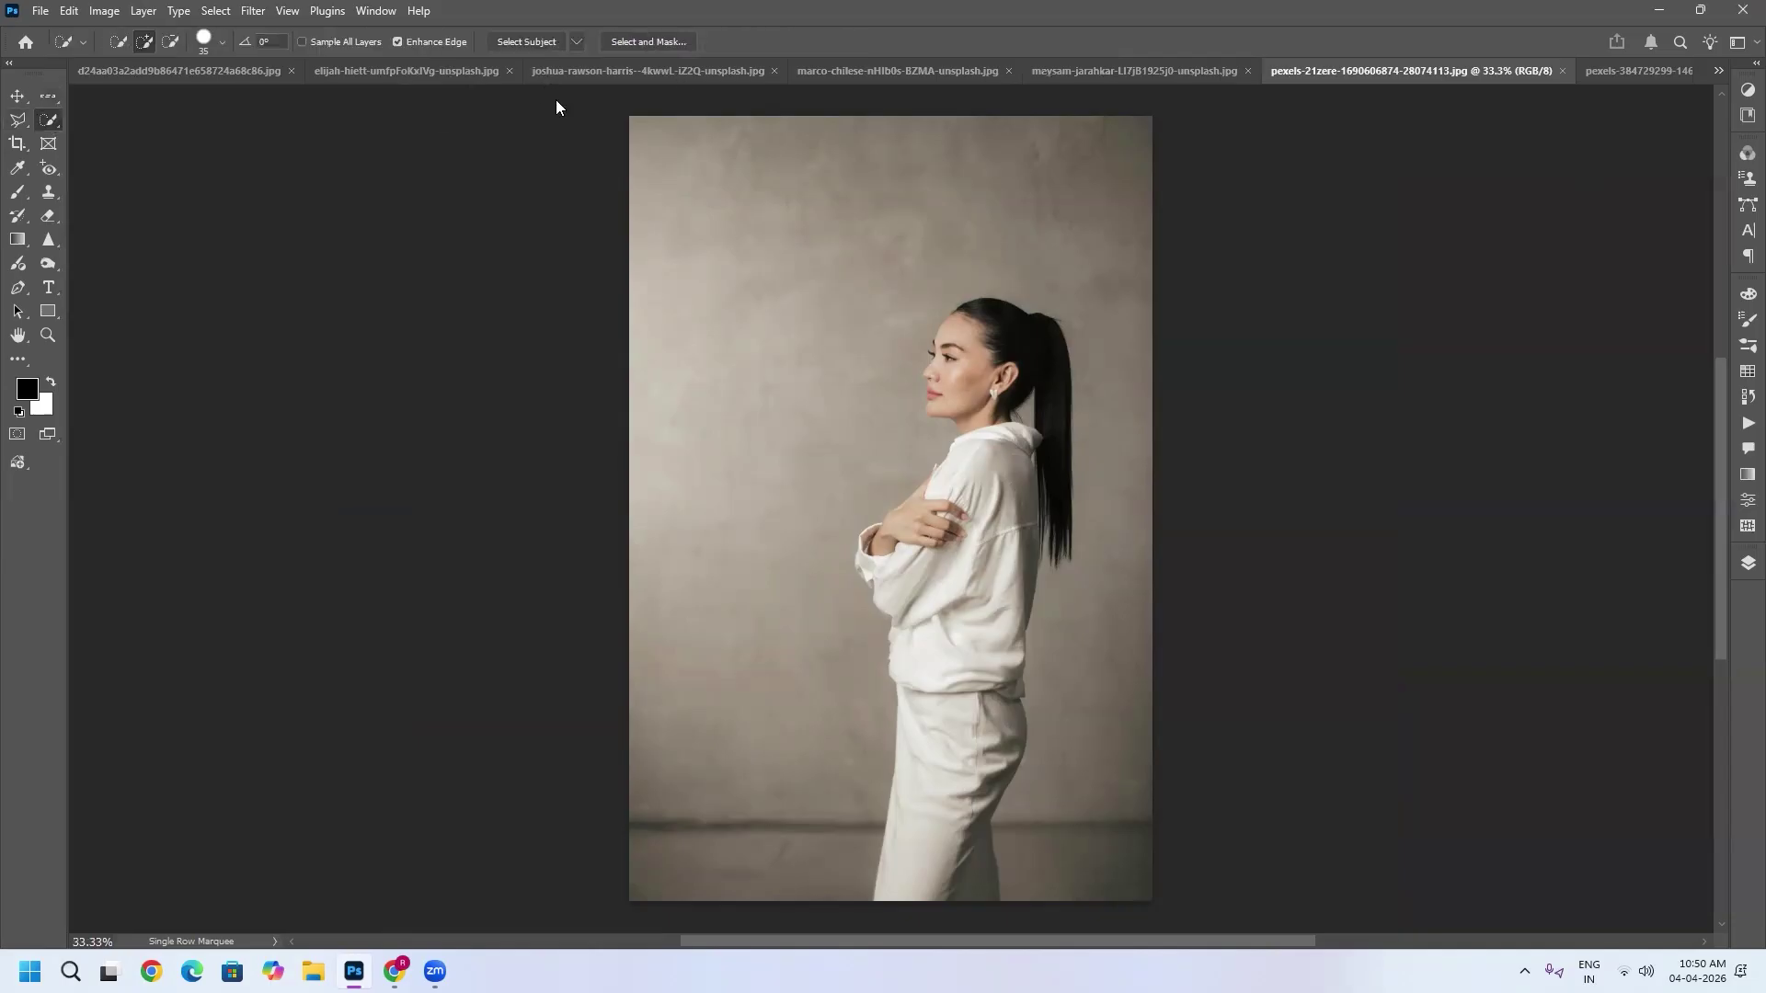
click(1002, 328)
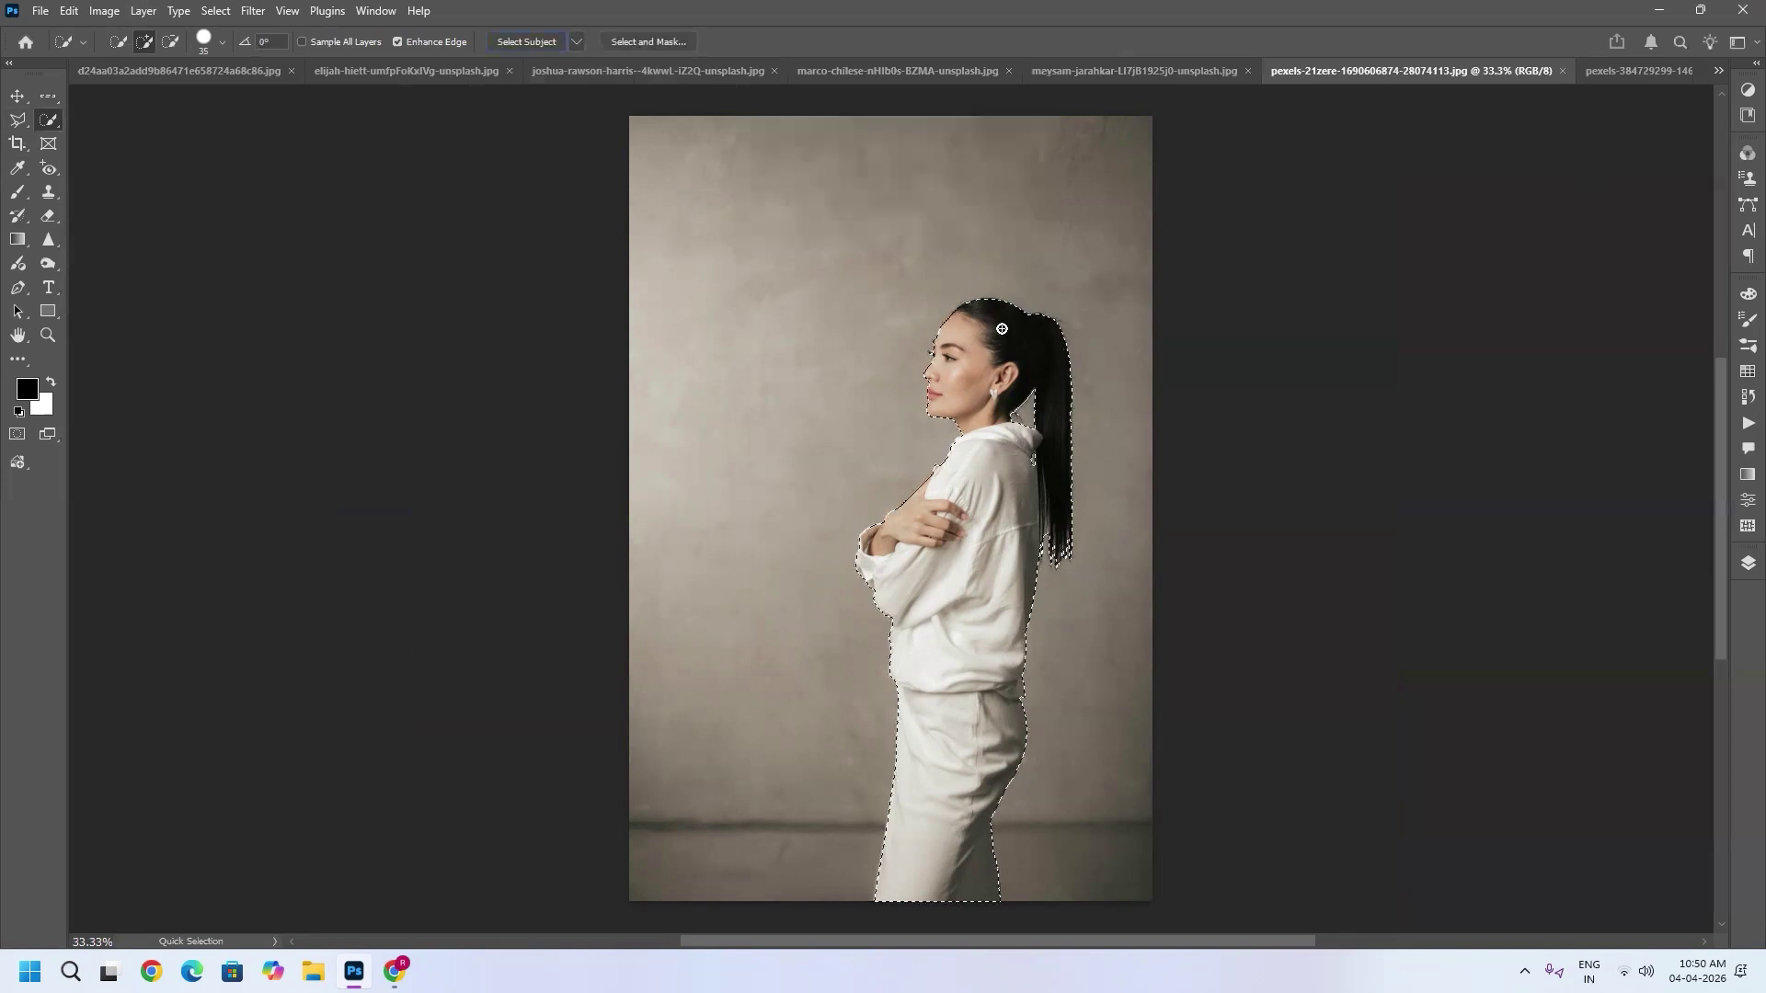
Step: Open pexels-futurekiiid-3653963.jpg and bring the selected woman into it as a separate layer, standing in the water beside the waterfall
key(ctrl+o)
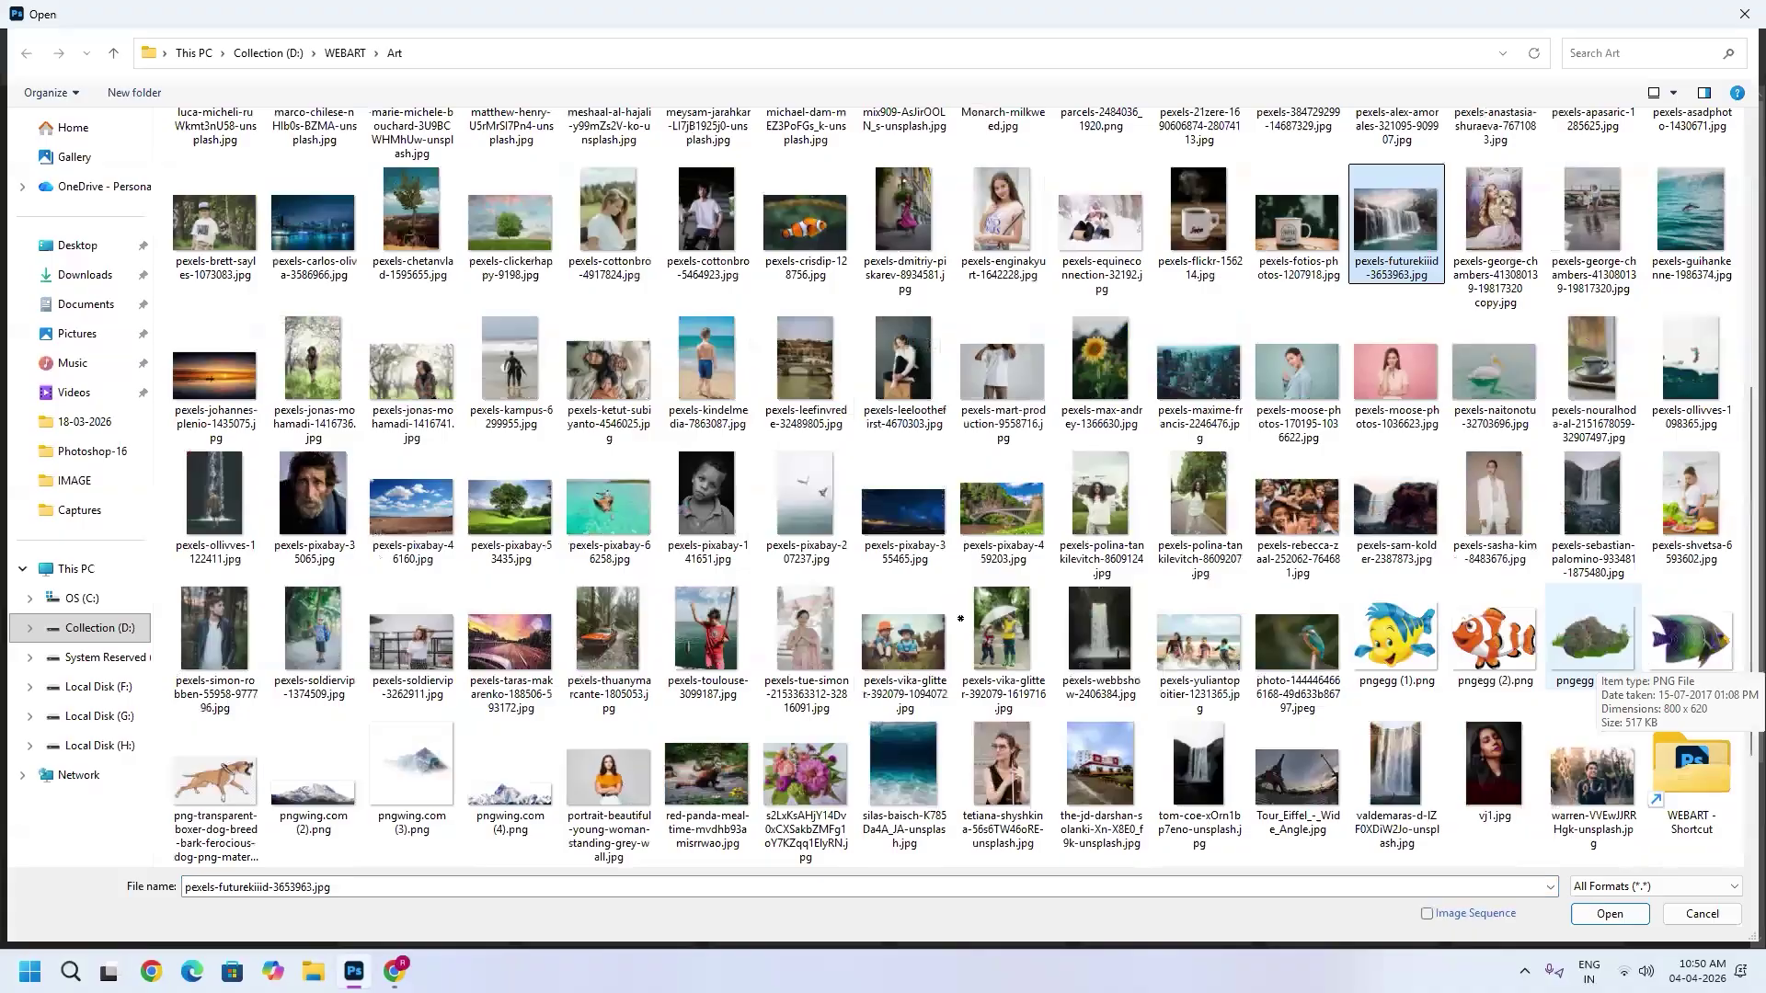
key(Return)
drag(894, 510, 1124, 614)
scroll(1130, 616, up, 2)
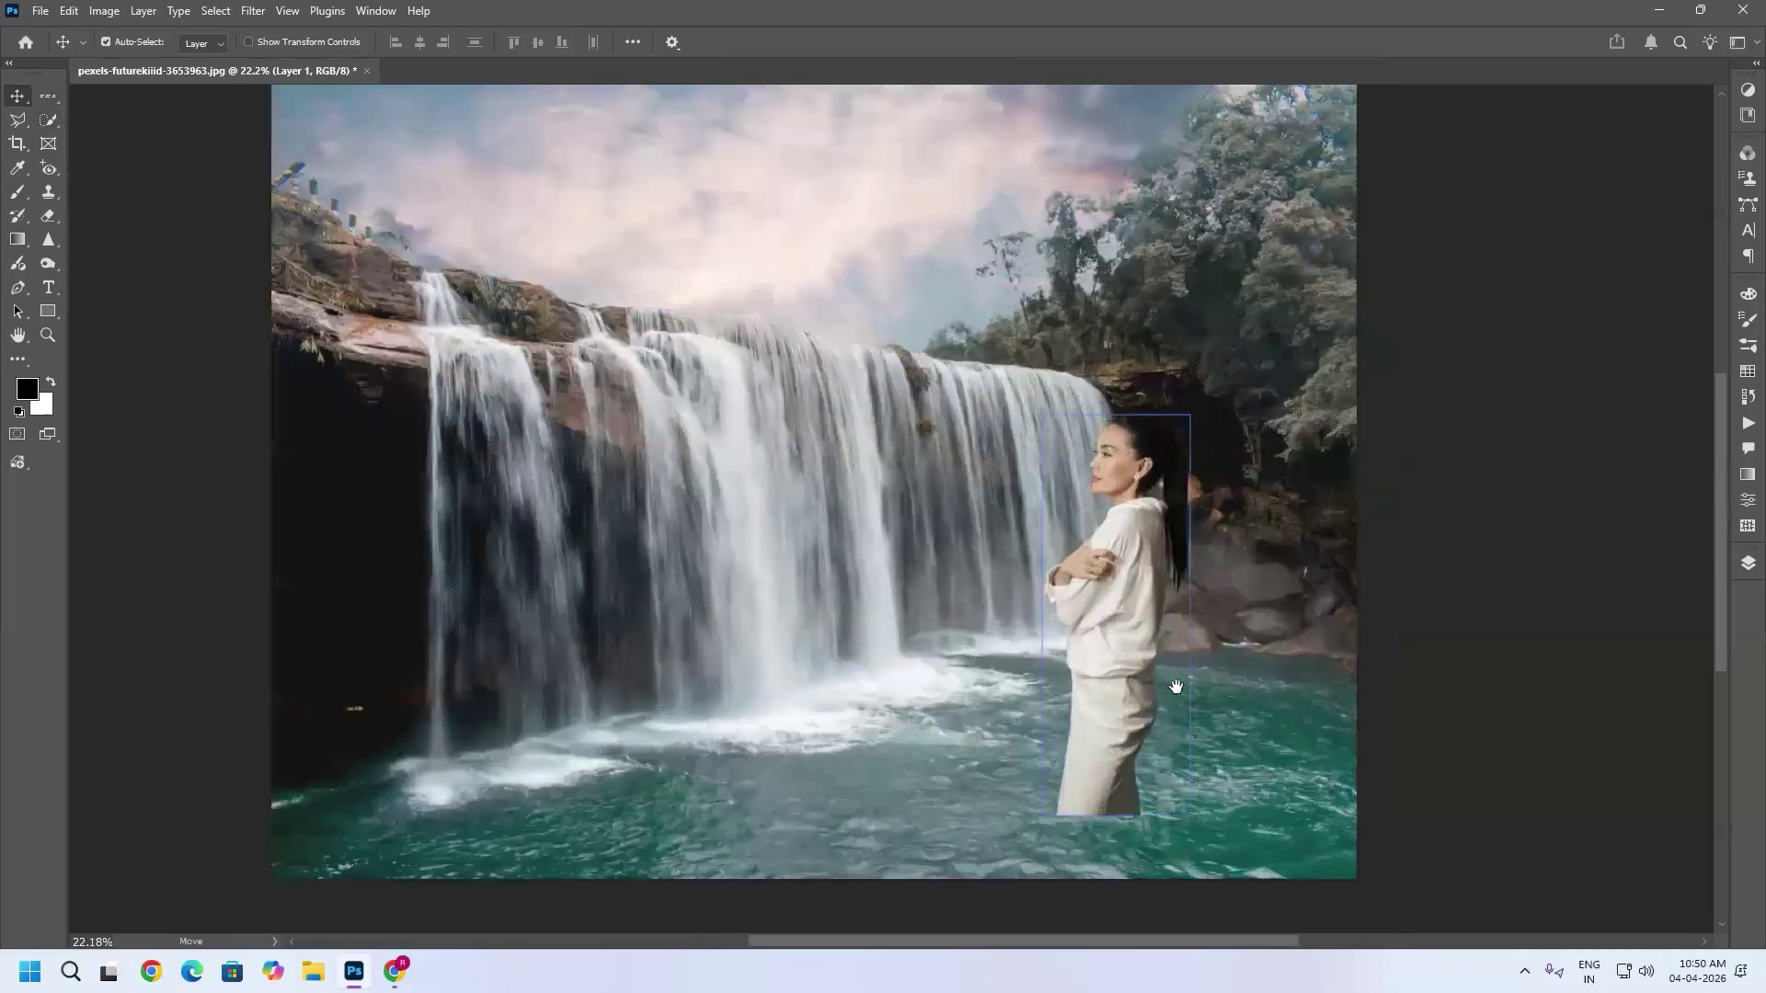
Step: Move the woman slightly lower in the water
scroll(1057, 526, down, 2)
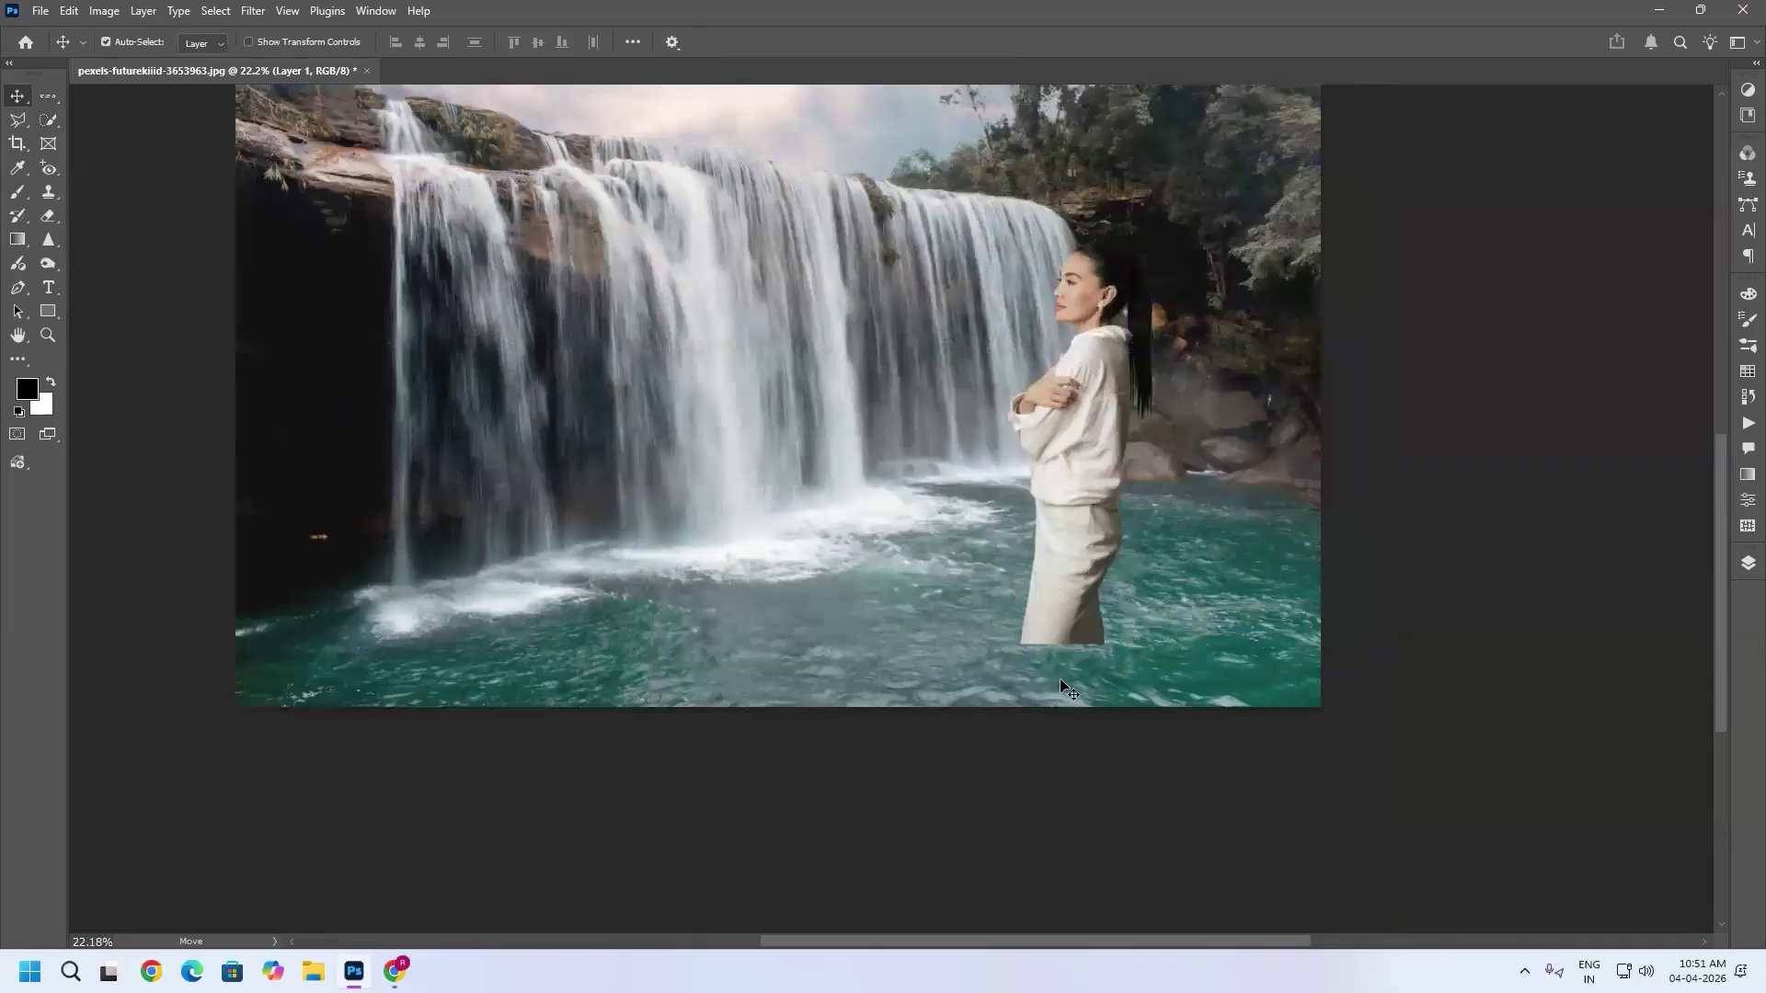
drag(1086, 614, 1087, 631)
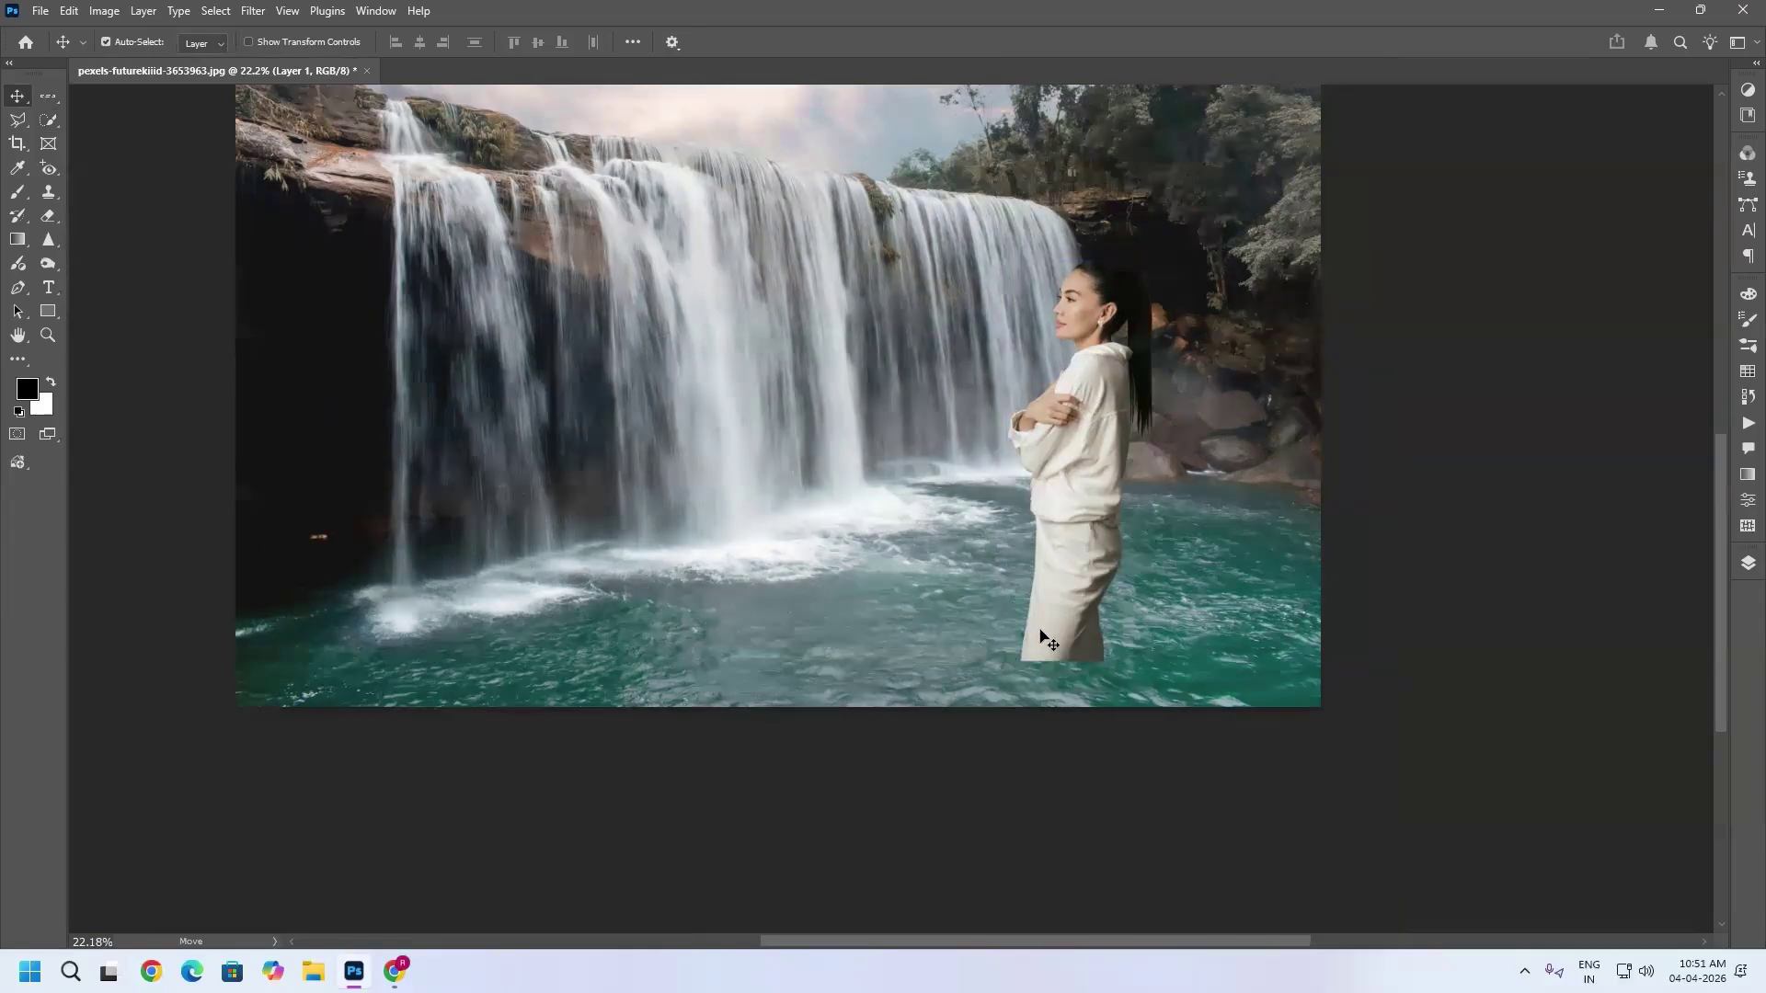
drag(773, 485, 811, 555)
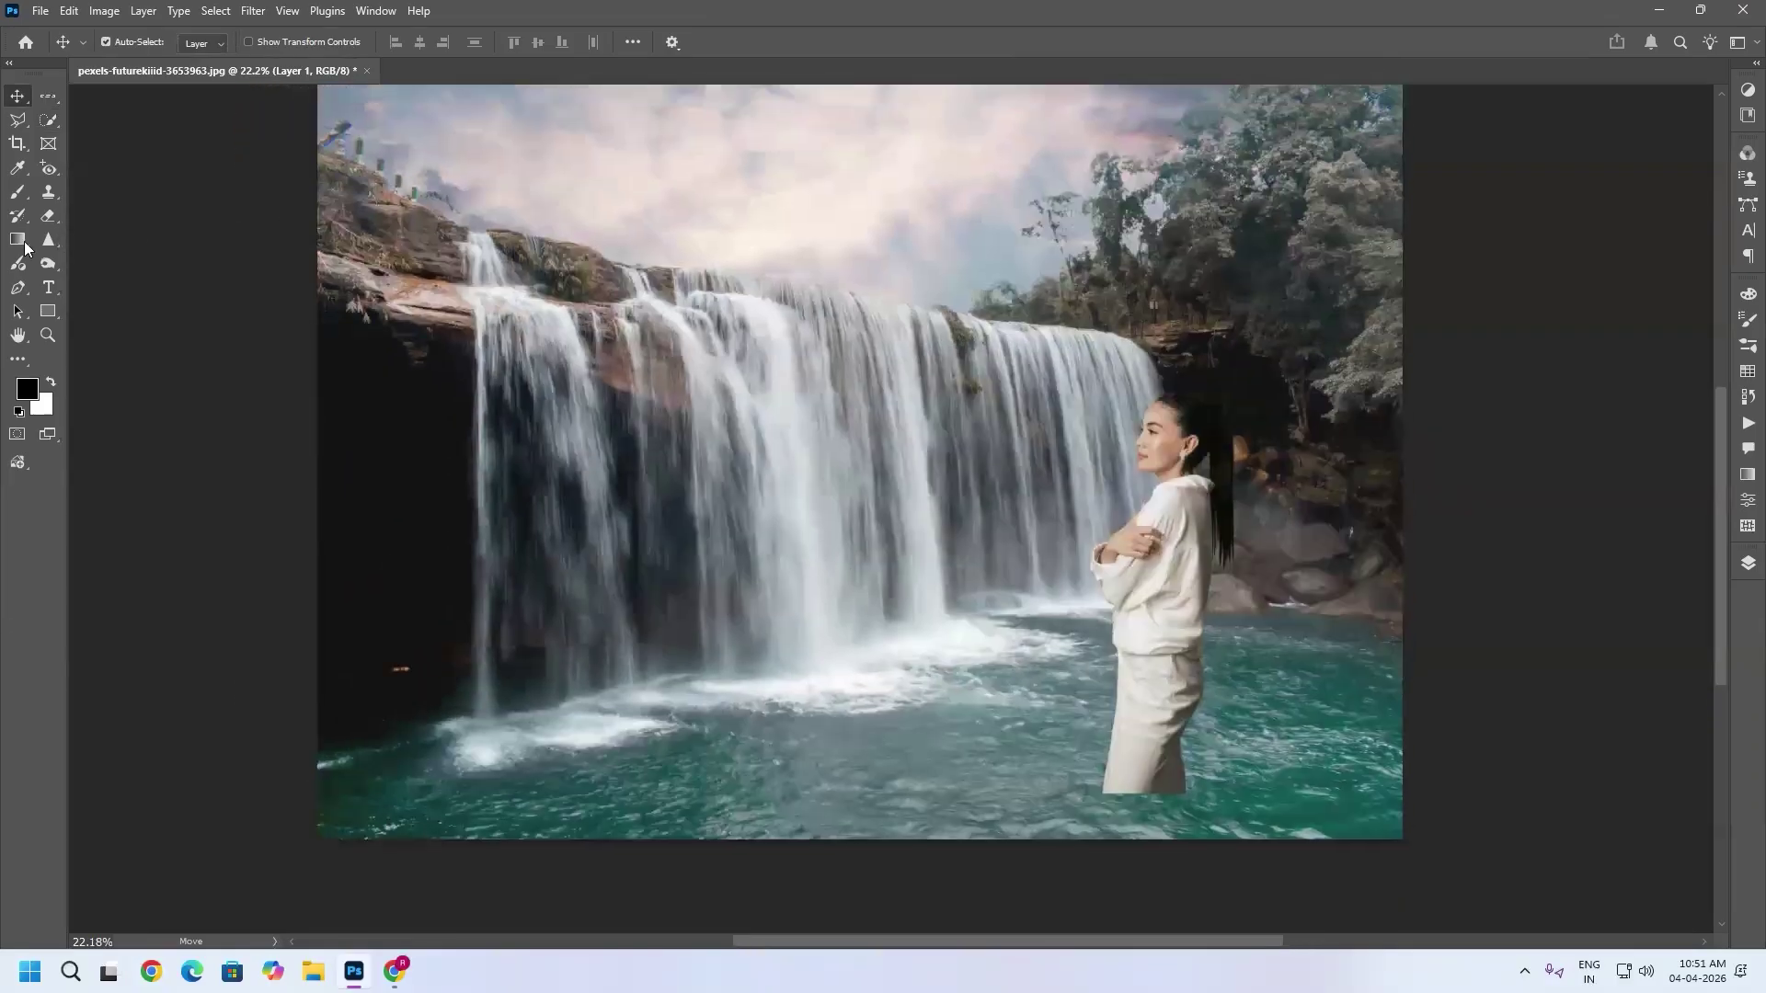
Step: Add a Reveal All layer mask to Layer 1 with the woman
click(143, 10)
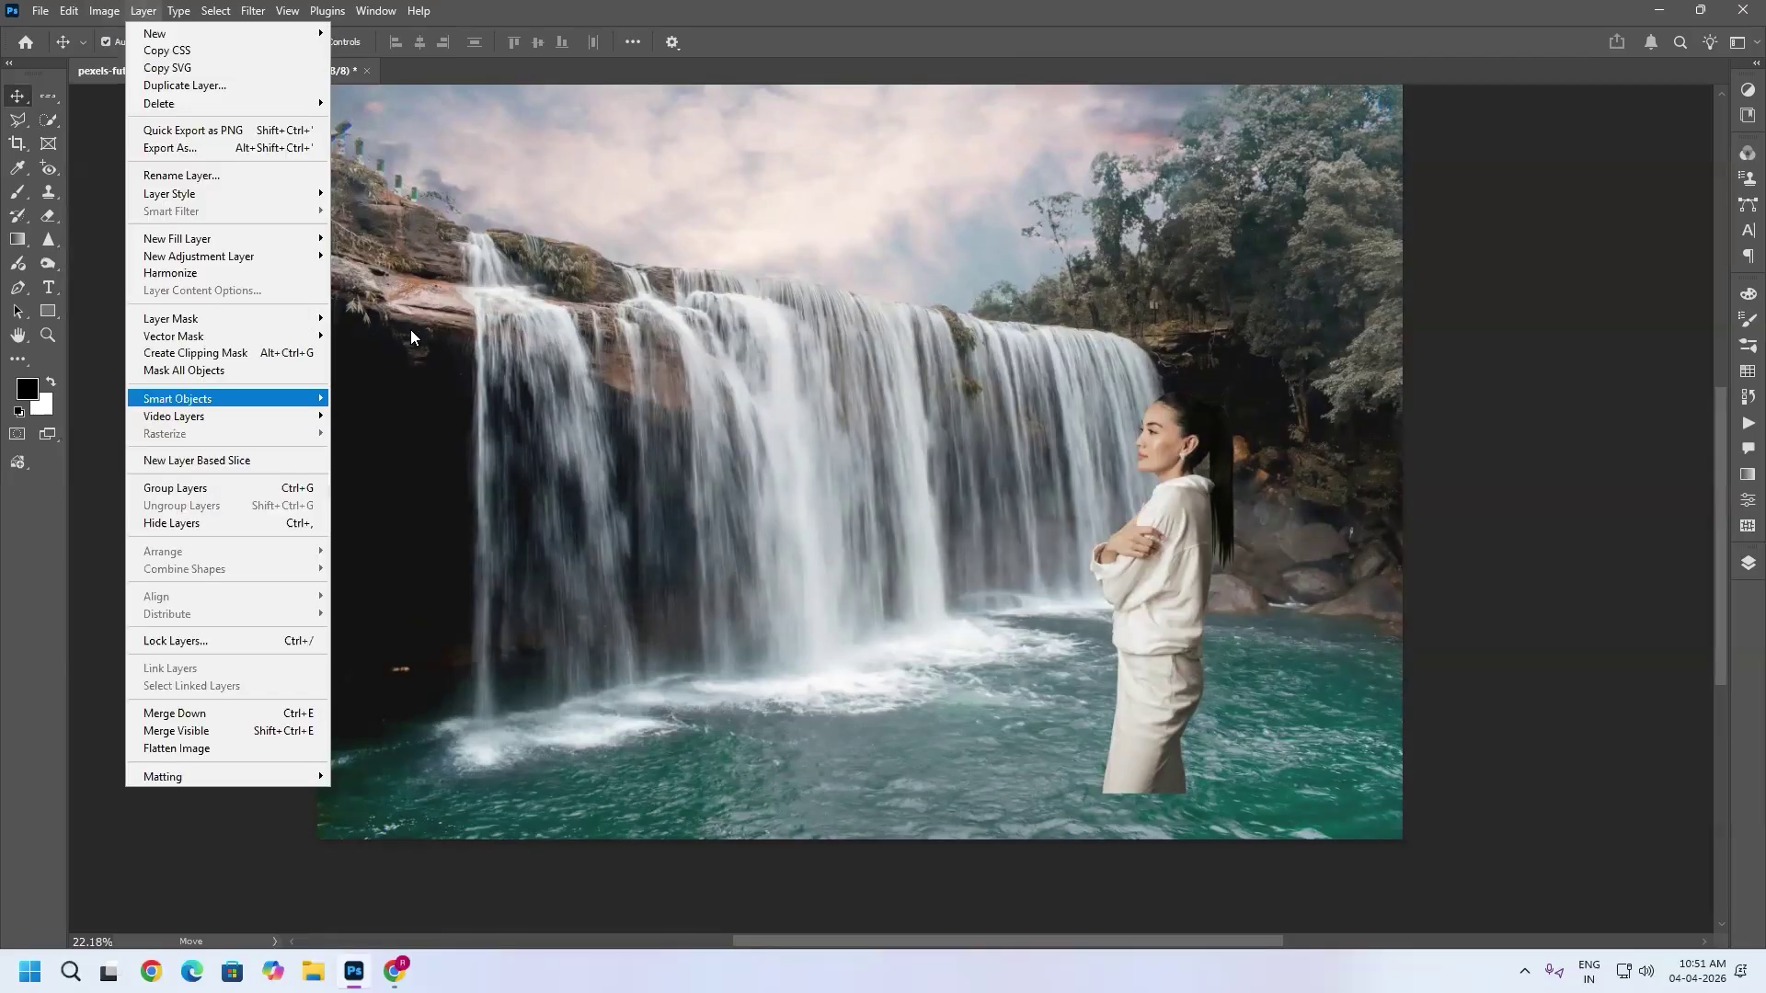
mouse_move(411, 329)
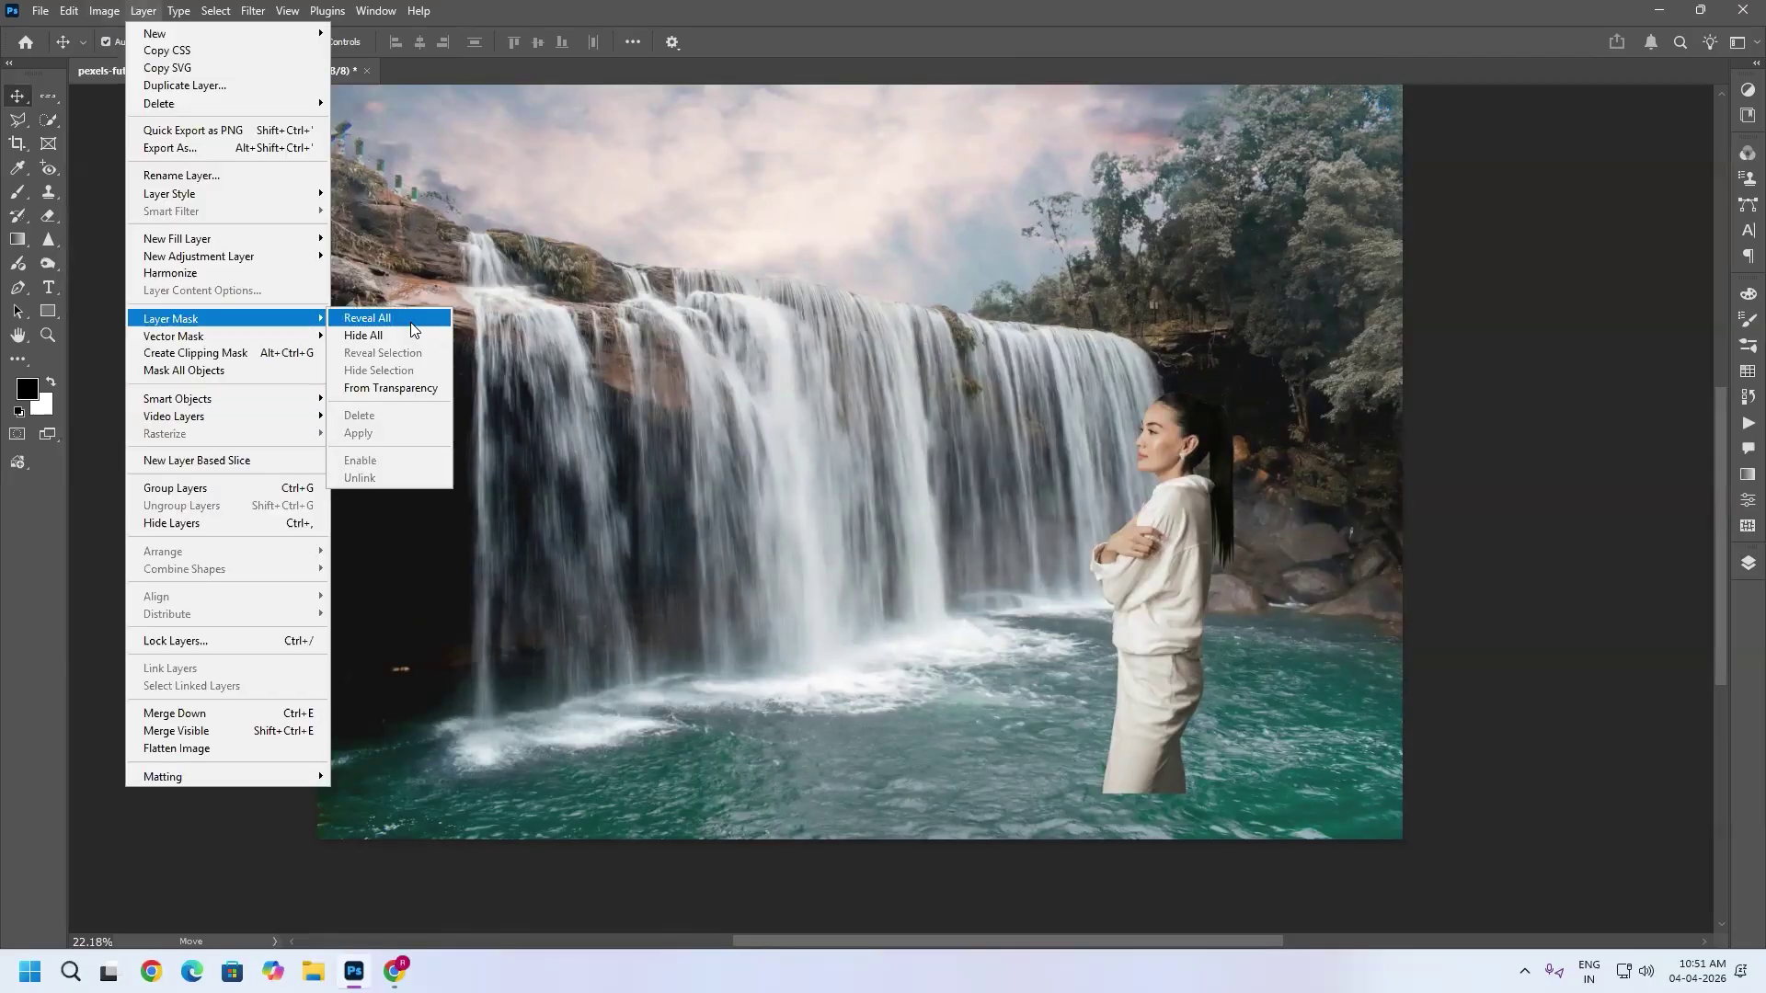
click(1744, 567)
click(1744, 568)
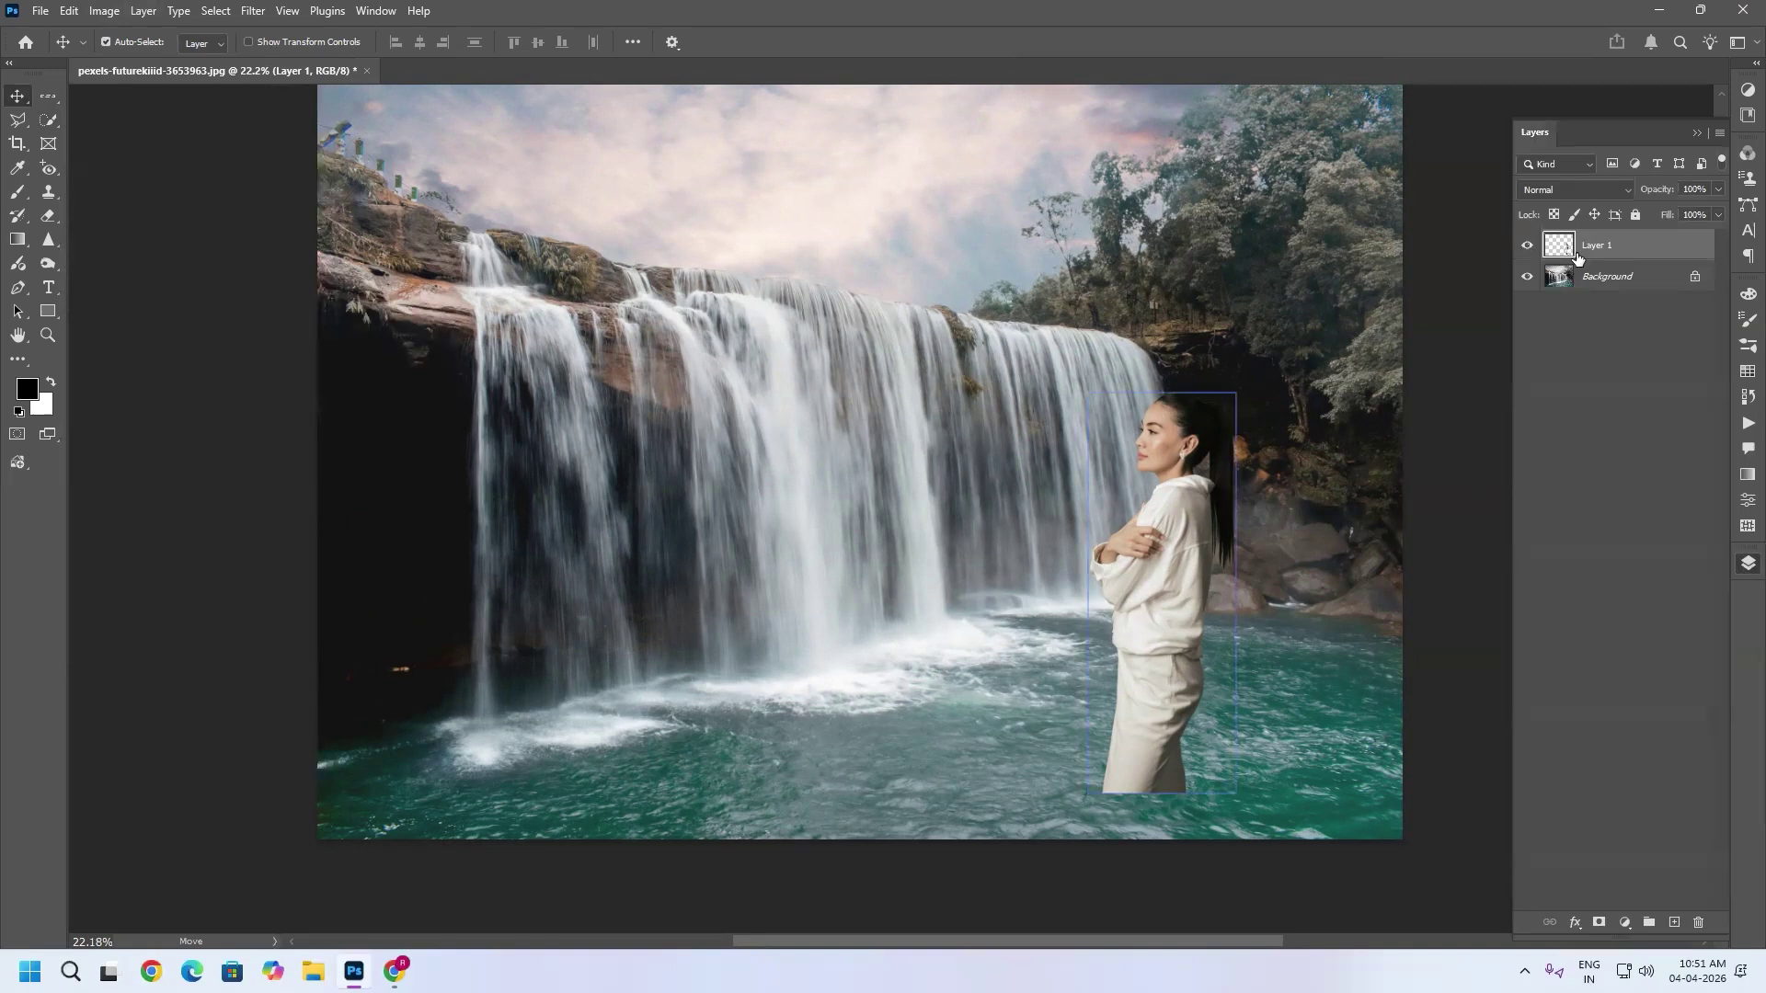
click(141, 13)
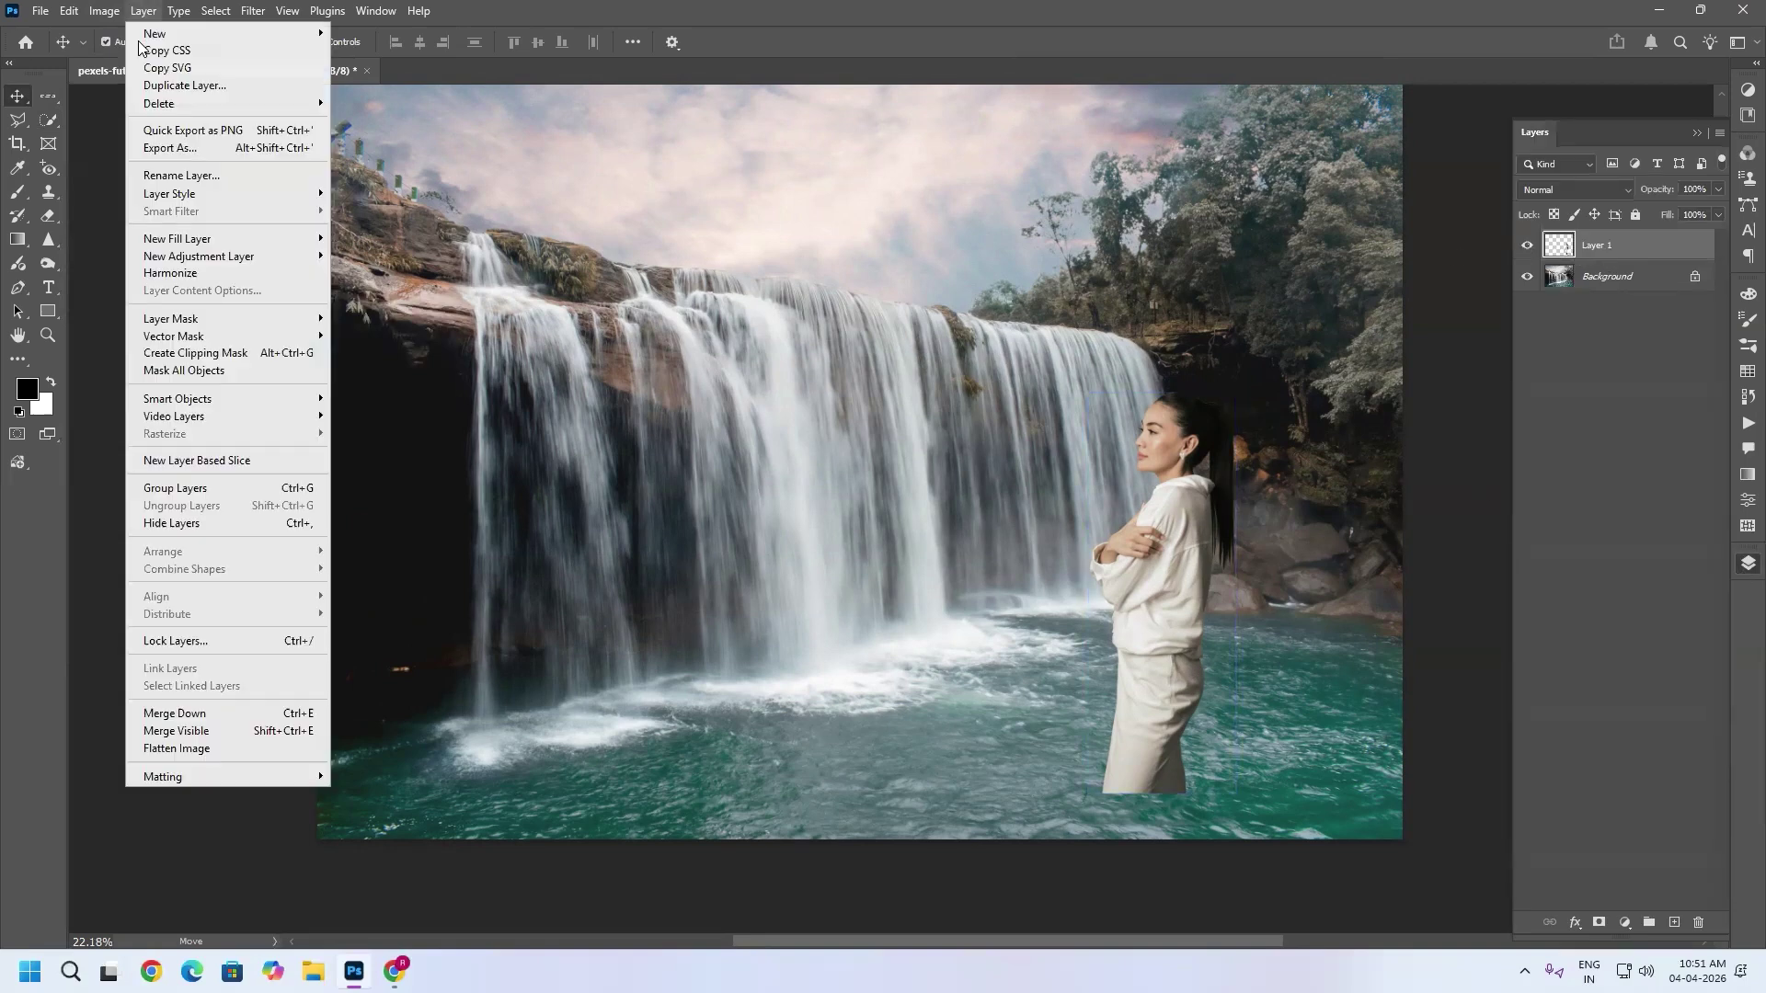
mouse_move(191, 320)
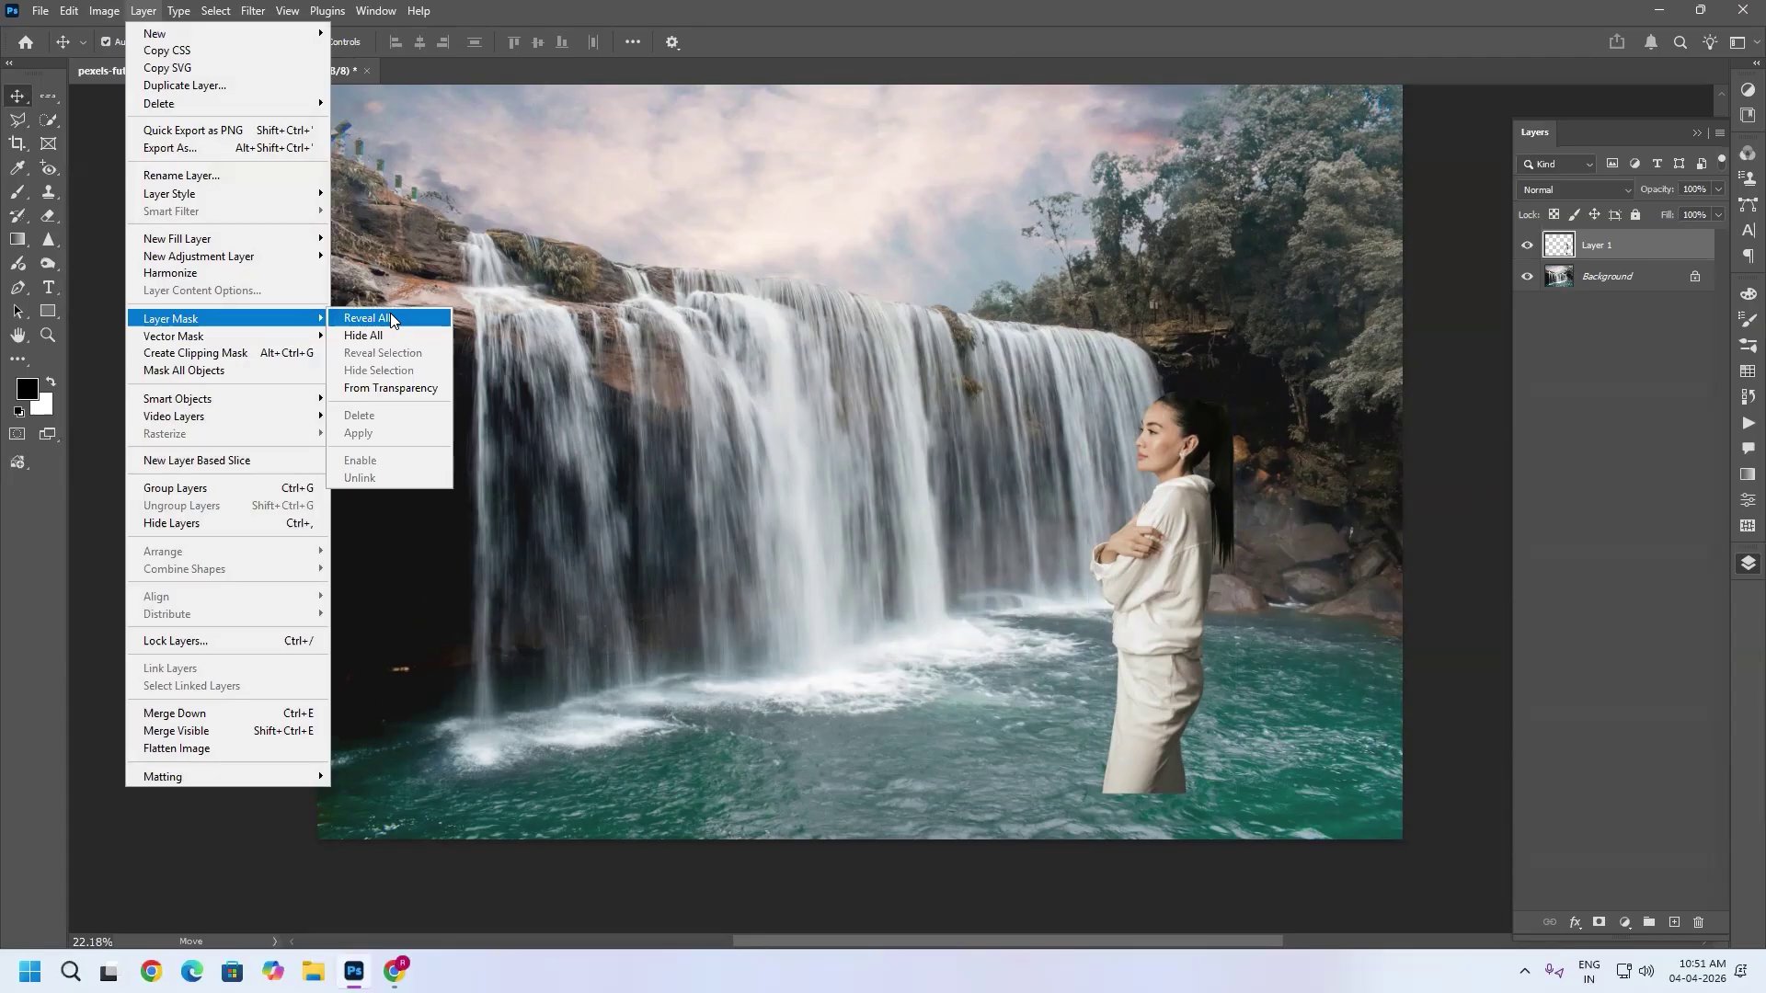
click(392, 319)
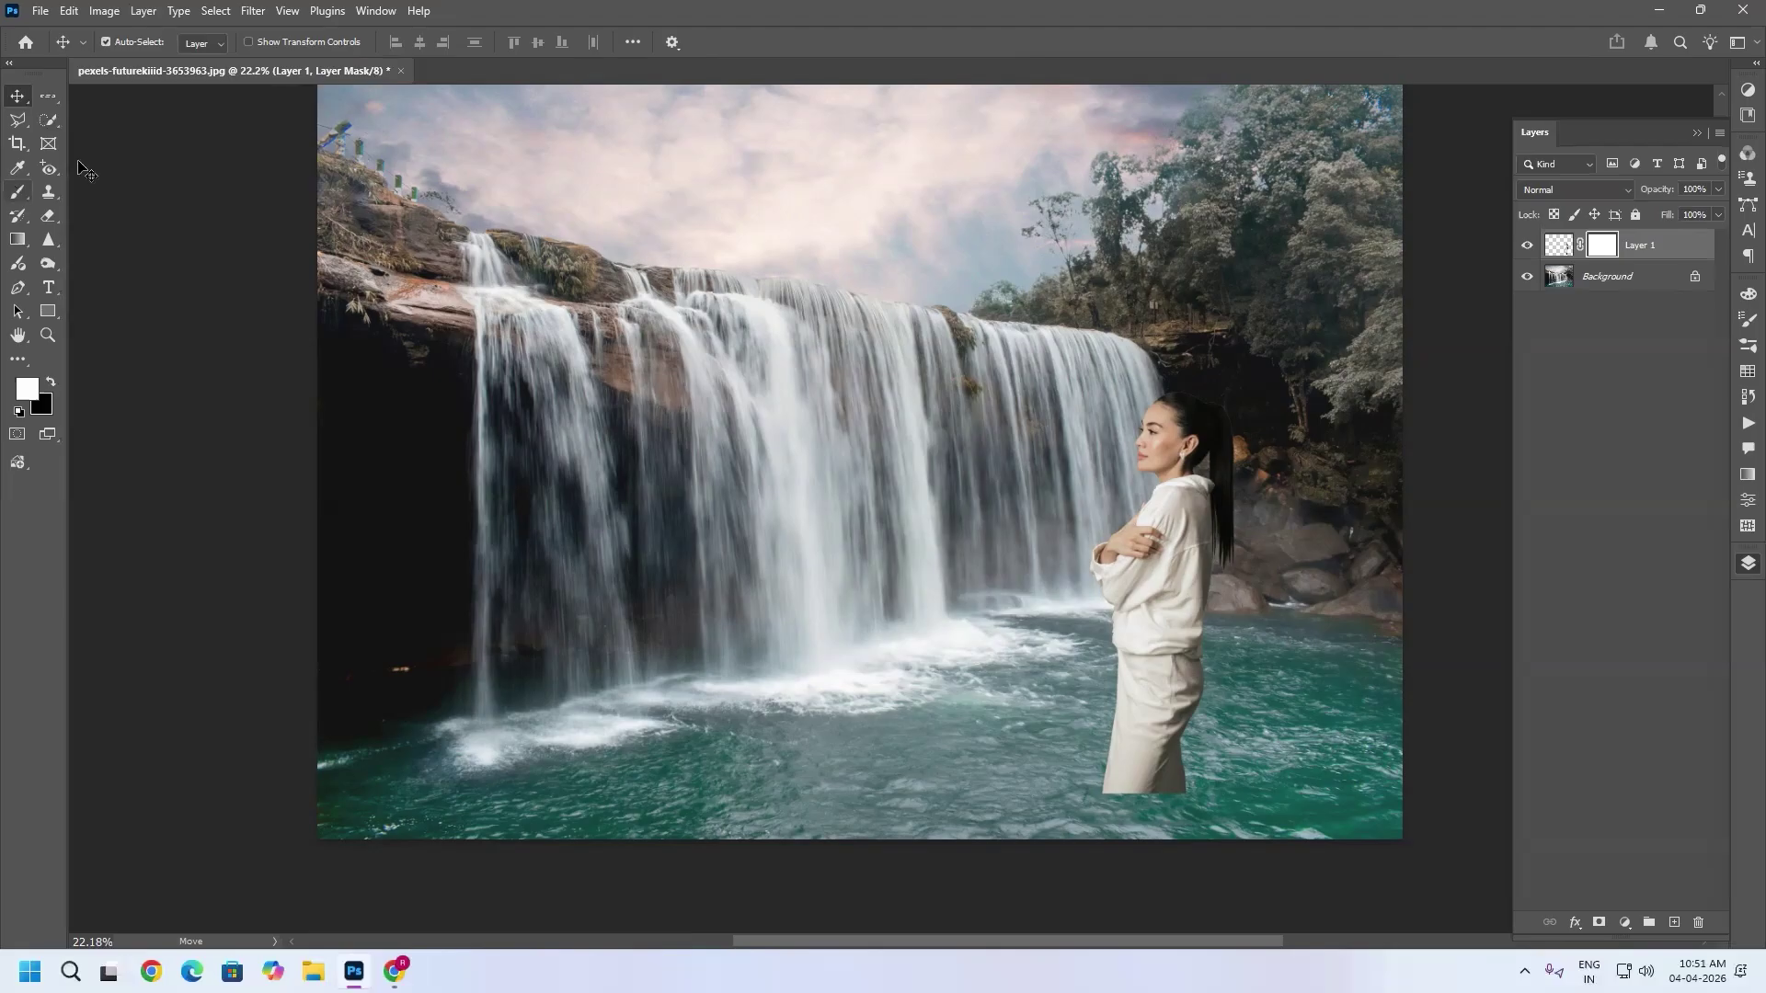
Step: Set the Gradient tool to the white-to-black preset from the Basics group
click(20, 239)
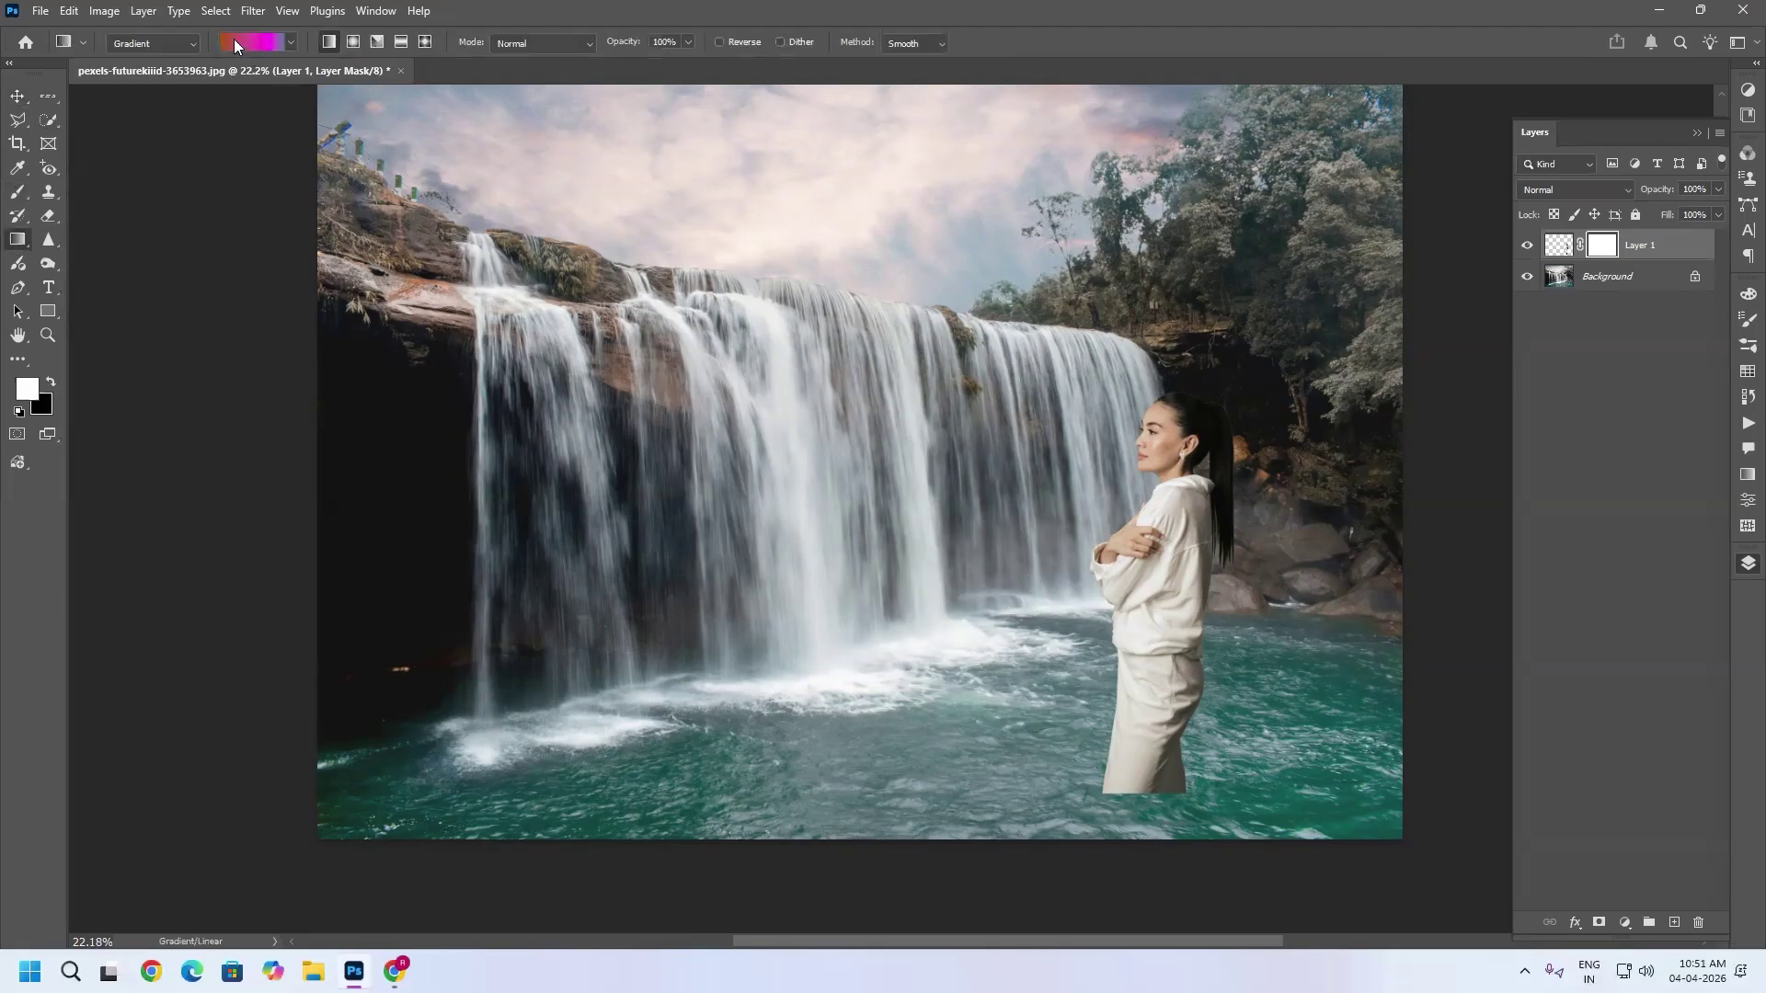
click(289, 41)
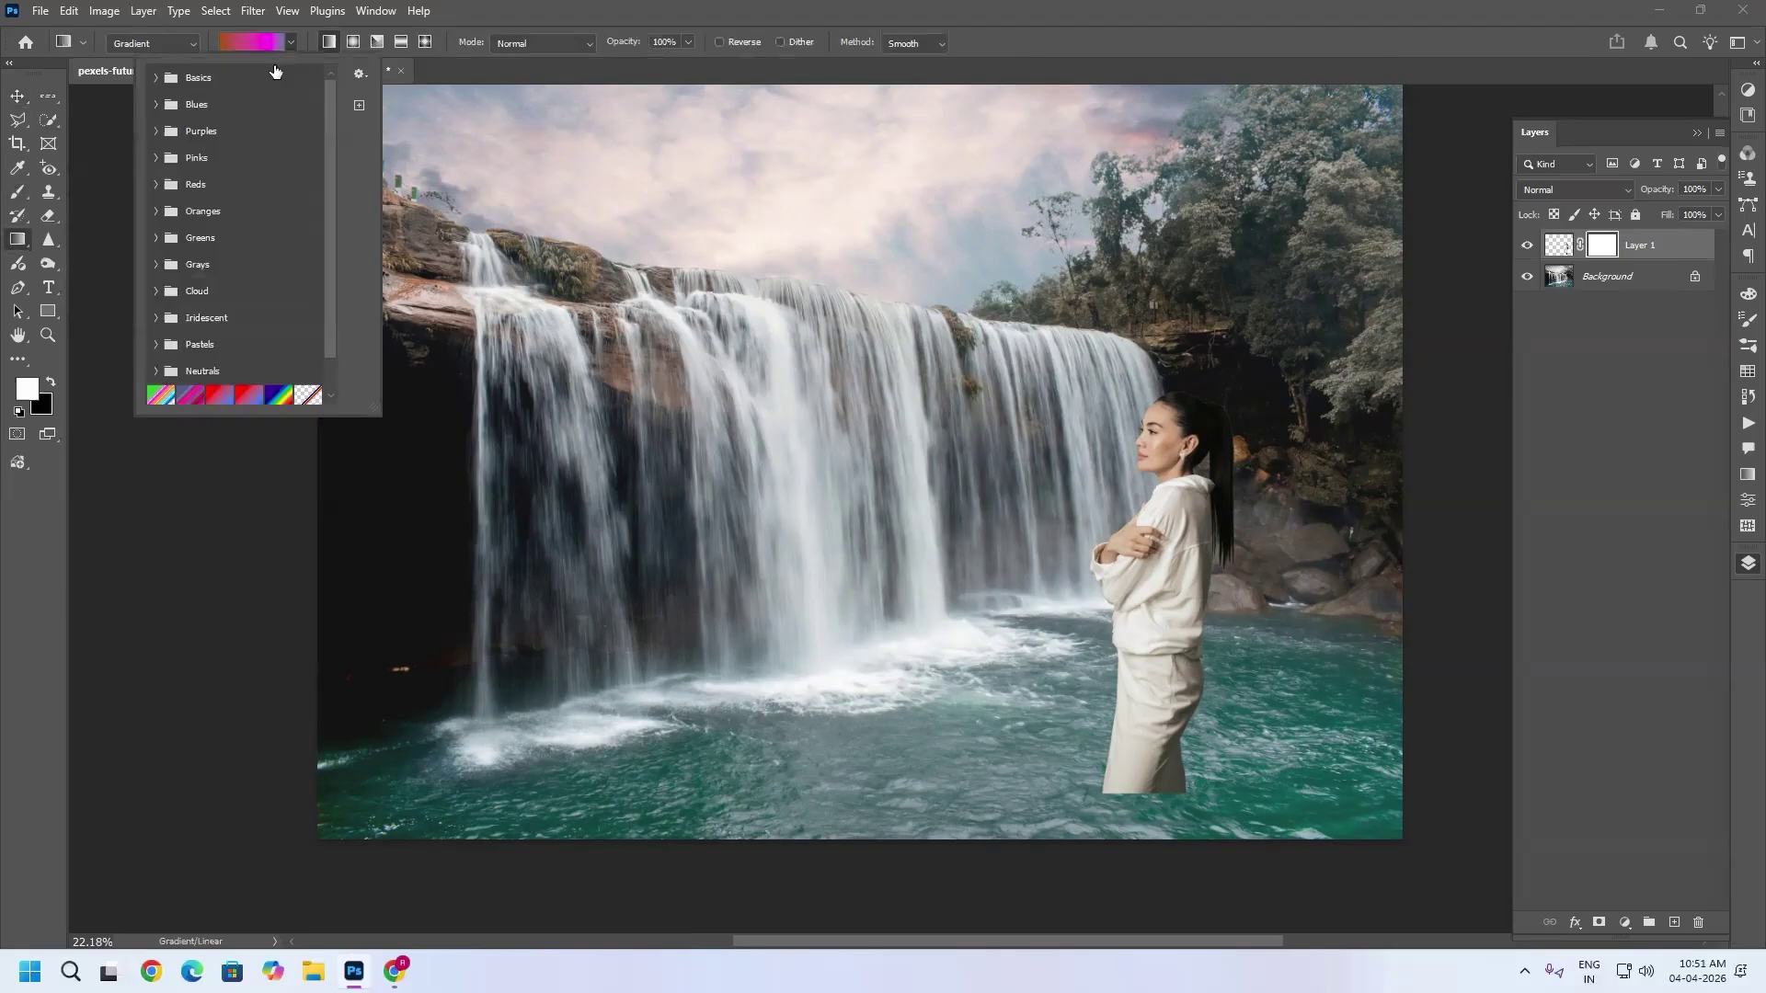
click(157, 78)
click(176, 108)
click(336, 161)
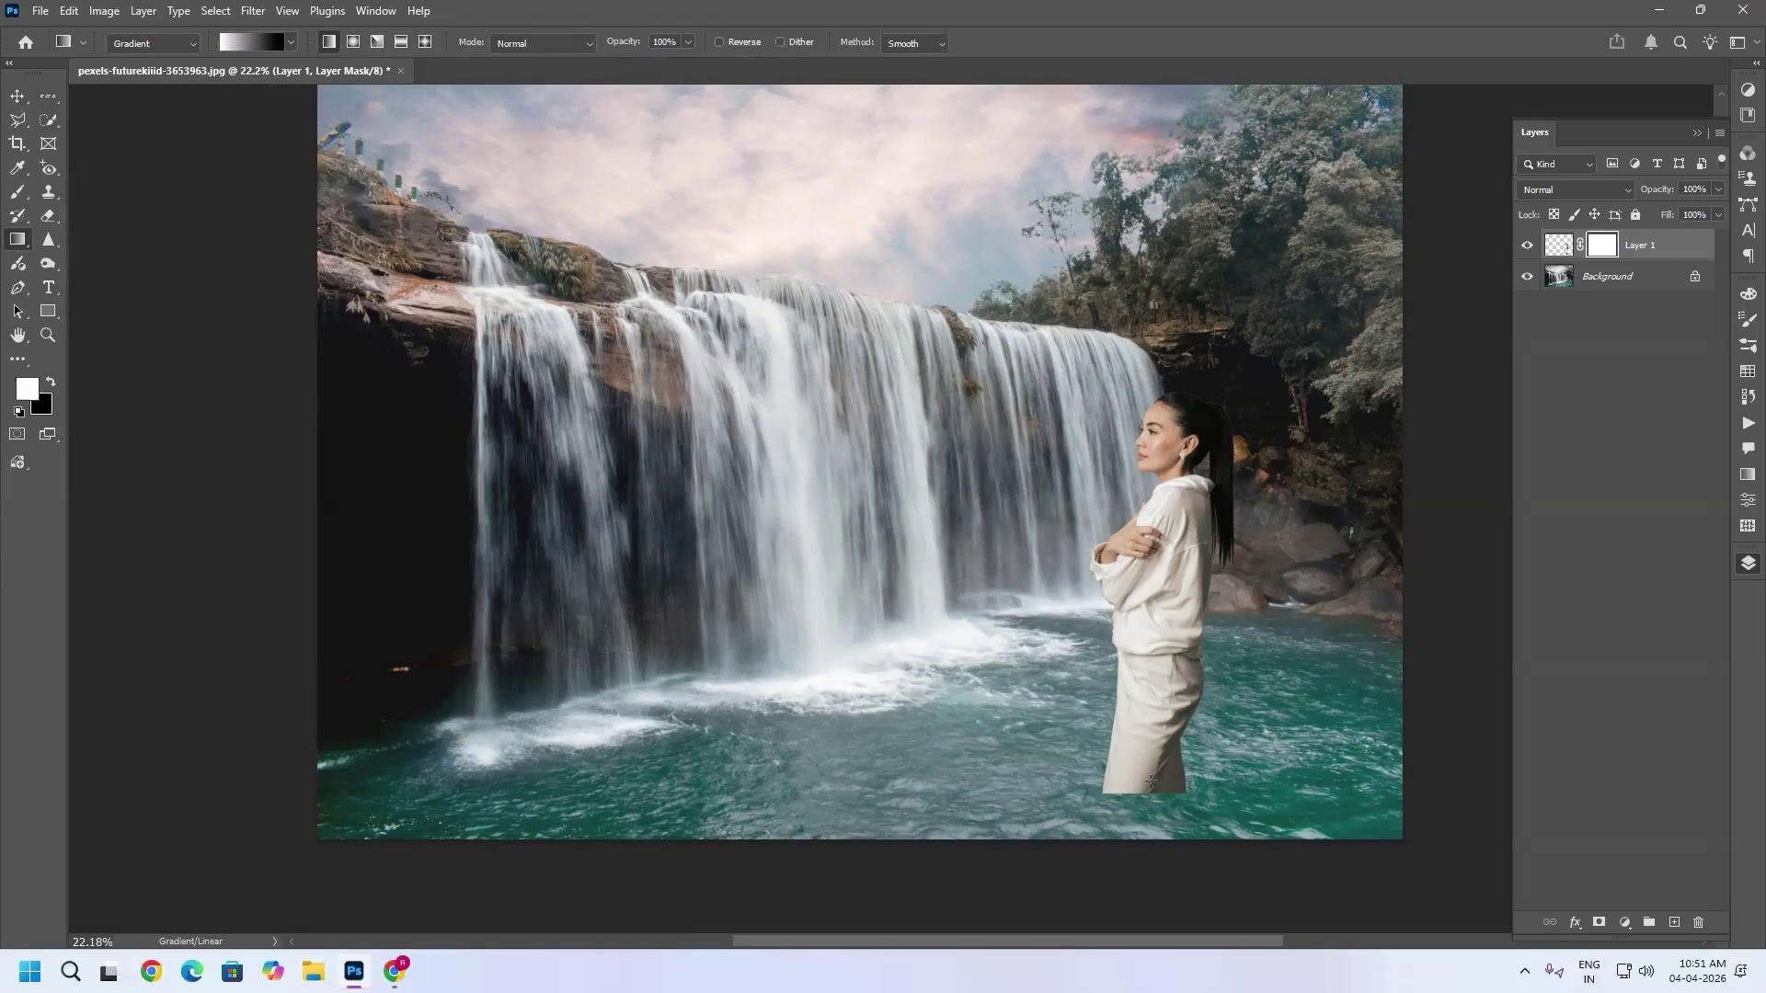
Step: Apply a linear gradient to Layer 1's mask, white at the thighs and black below the legs, so the legs fade into the water
drag(1150, 780, 1158, 698)
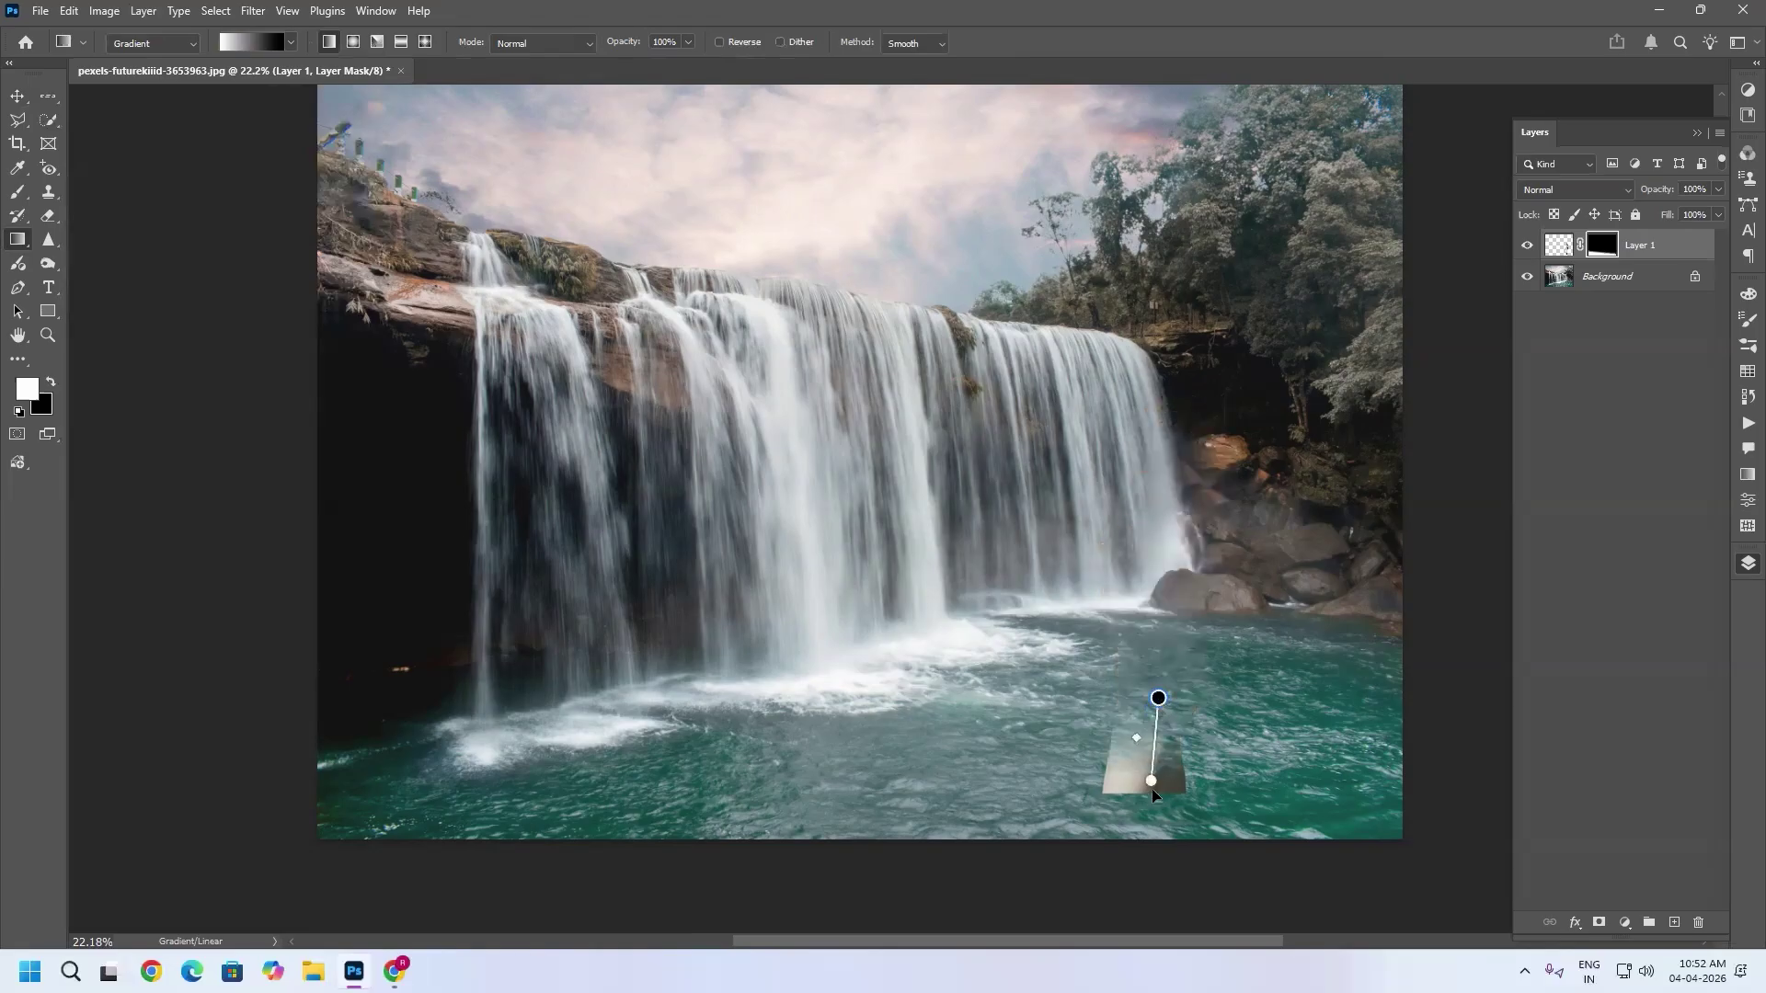
mouse_move(1152, 784)
mouse_down()
mouse_move(1154, 645)
mouse_move(1154, 807)
mouse_move(1143, 793)
mouse_up()
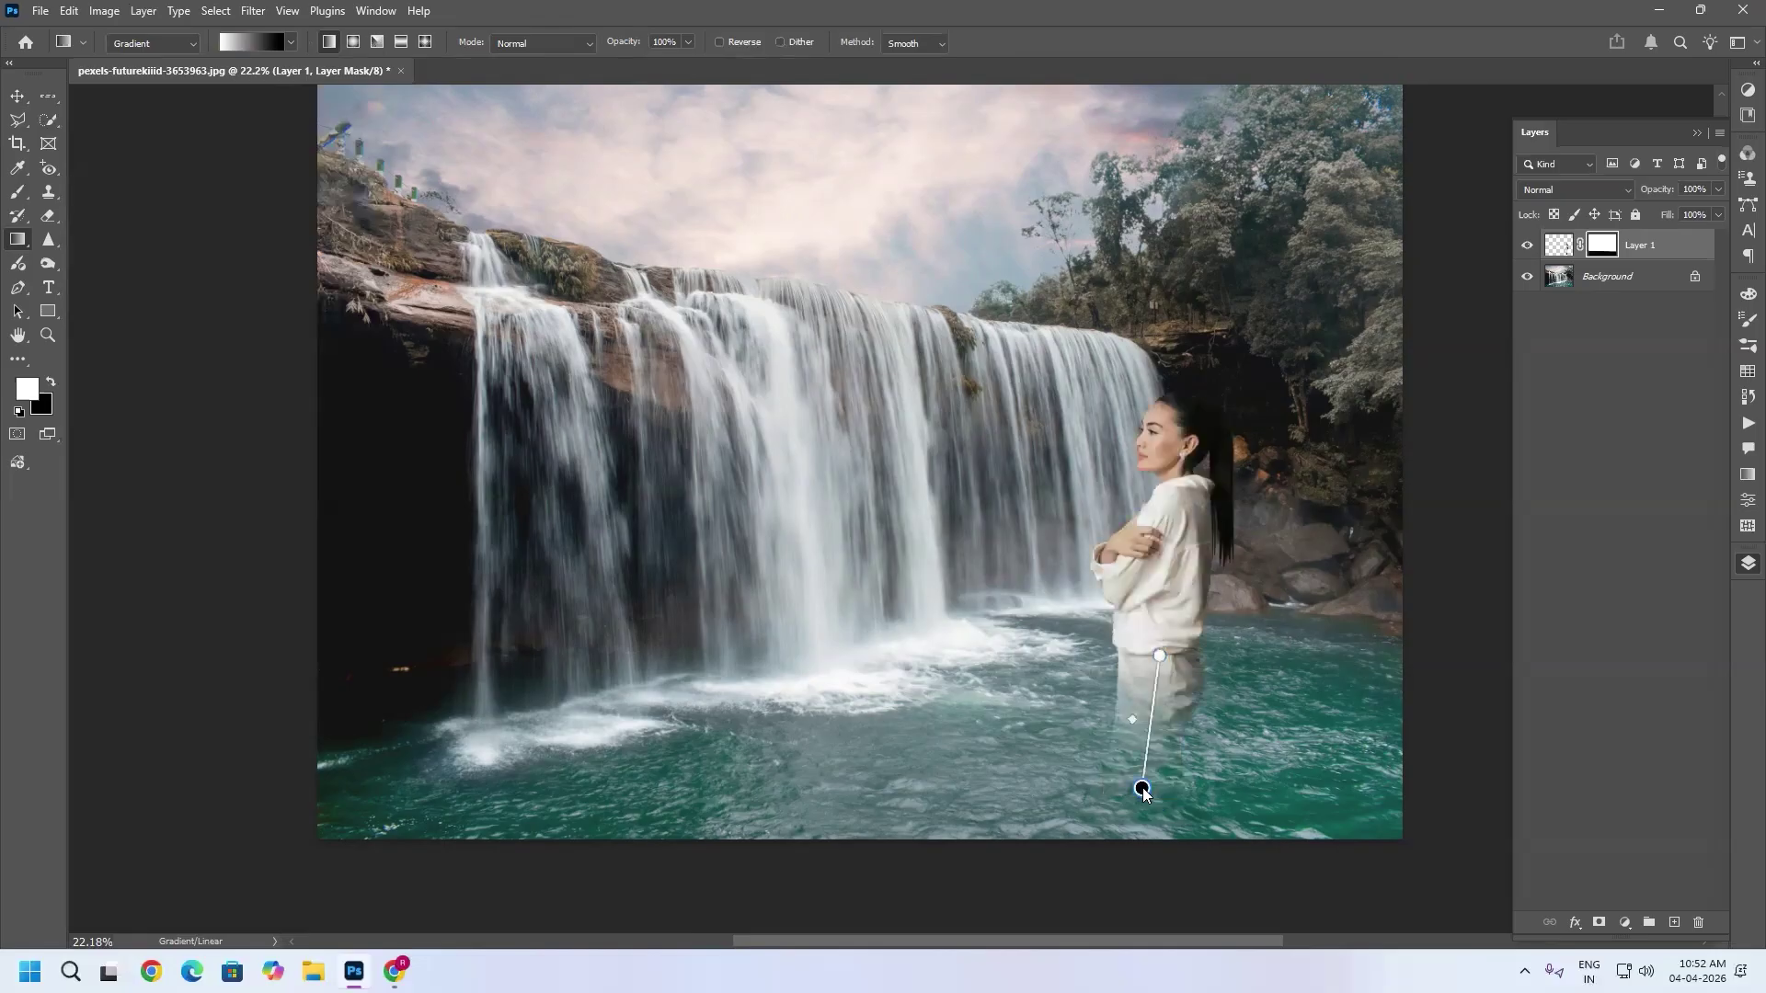
drag(1159, 656, 1155, 685)
click(1125, 756)
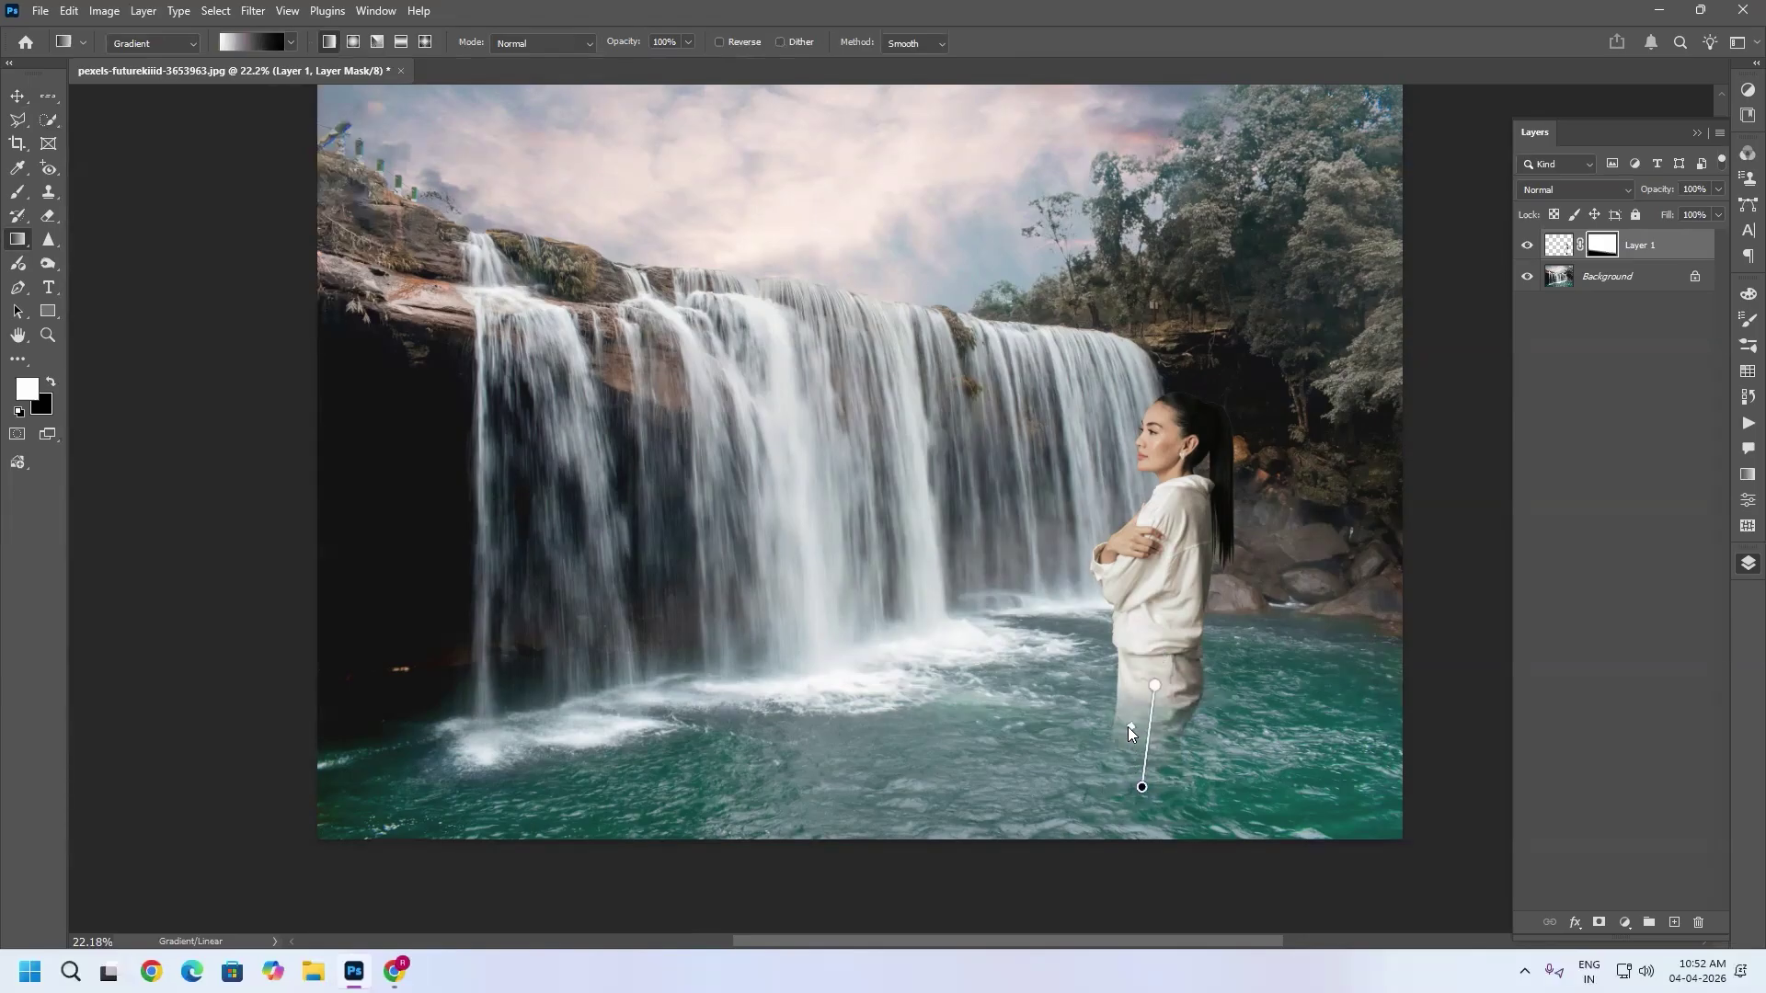
Step: Shift the white end of the mask gradient slightly down the woman's skirt to refine the fade at the waterline
scroll(1128, 727, up, 2)
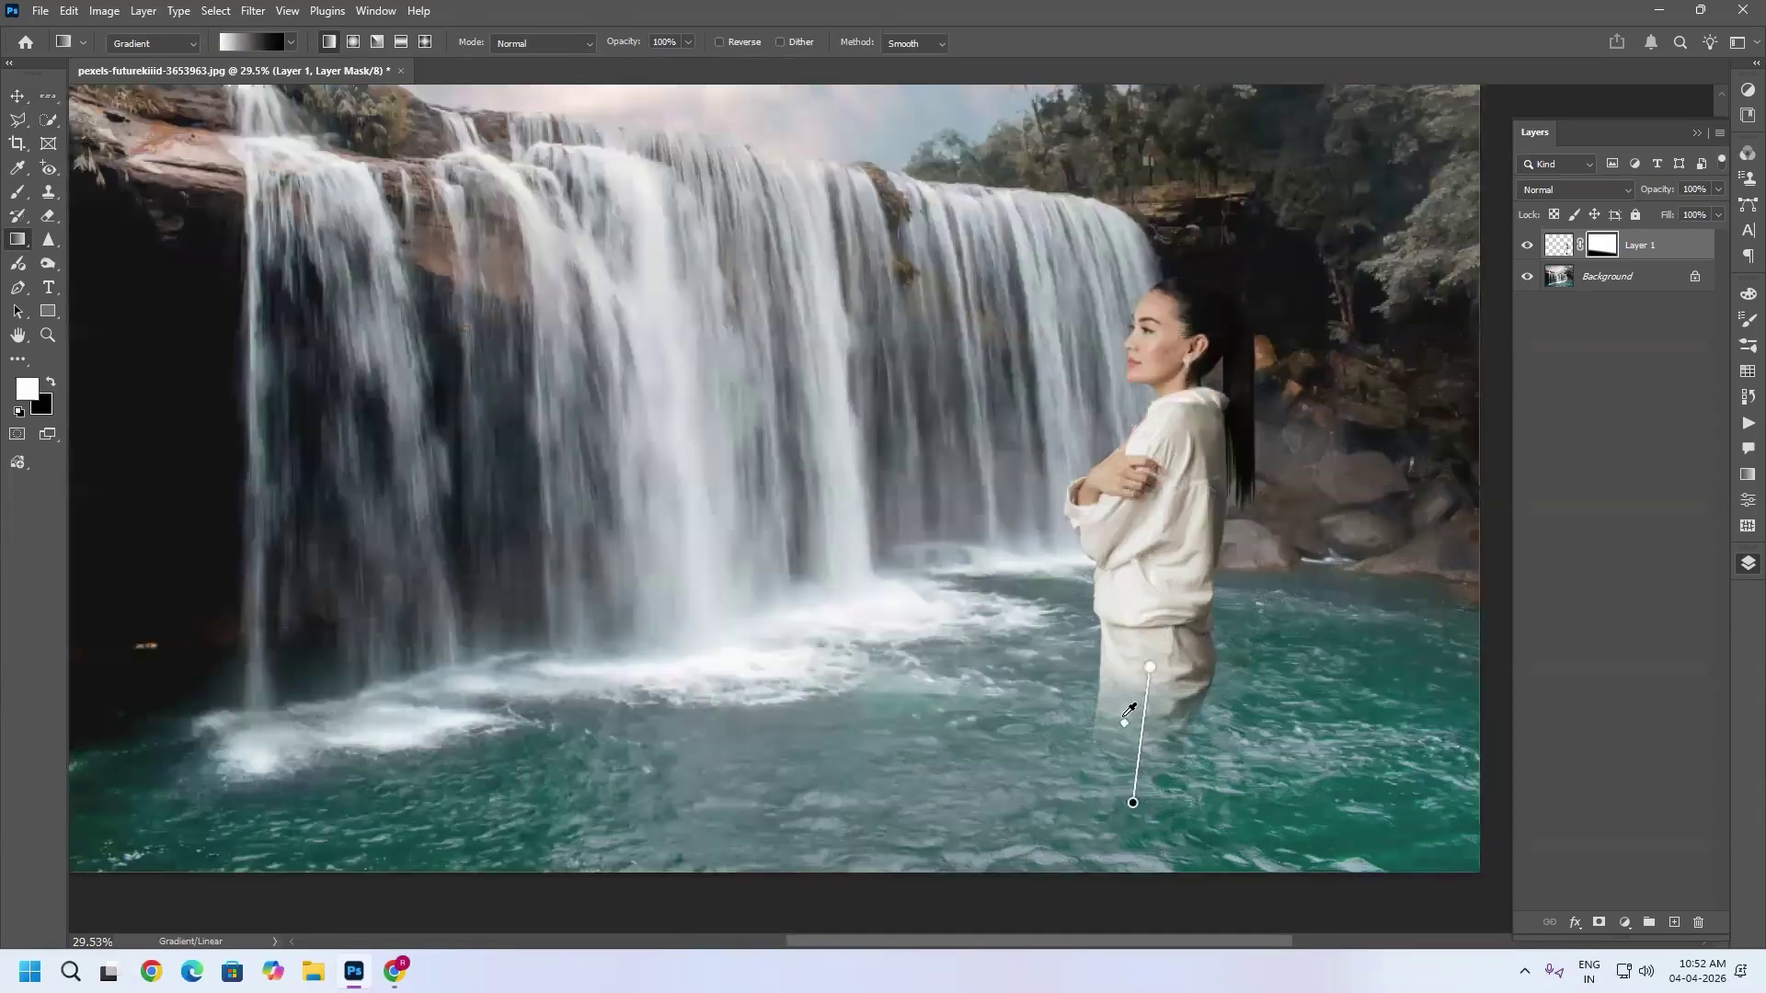
scroll(1119, 729, up, 3)
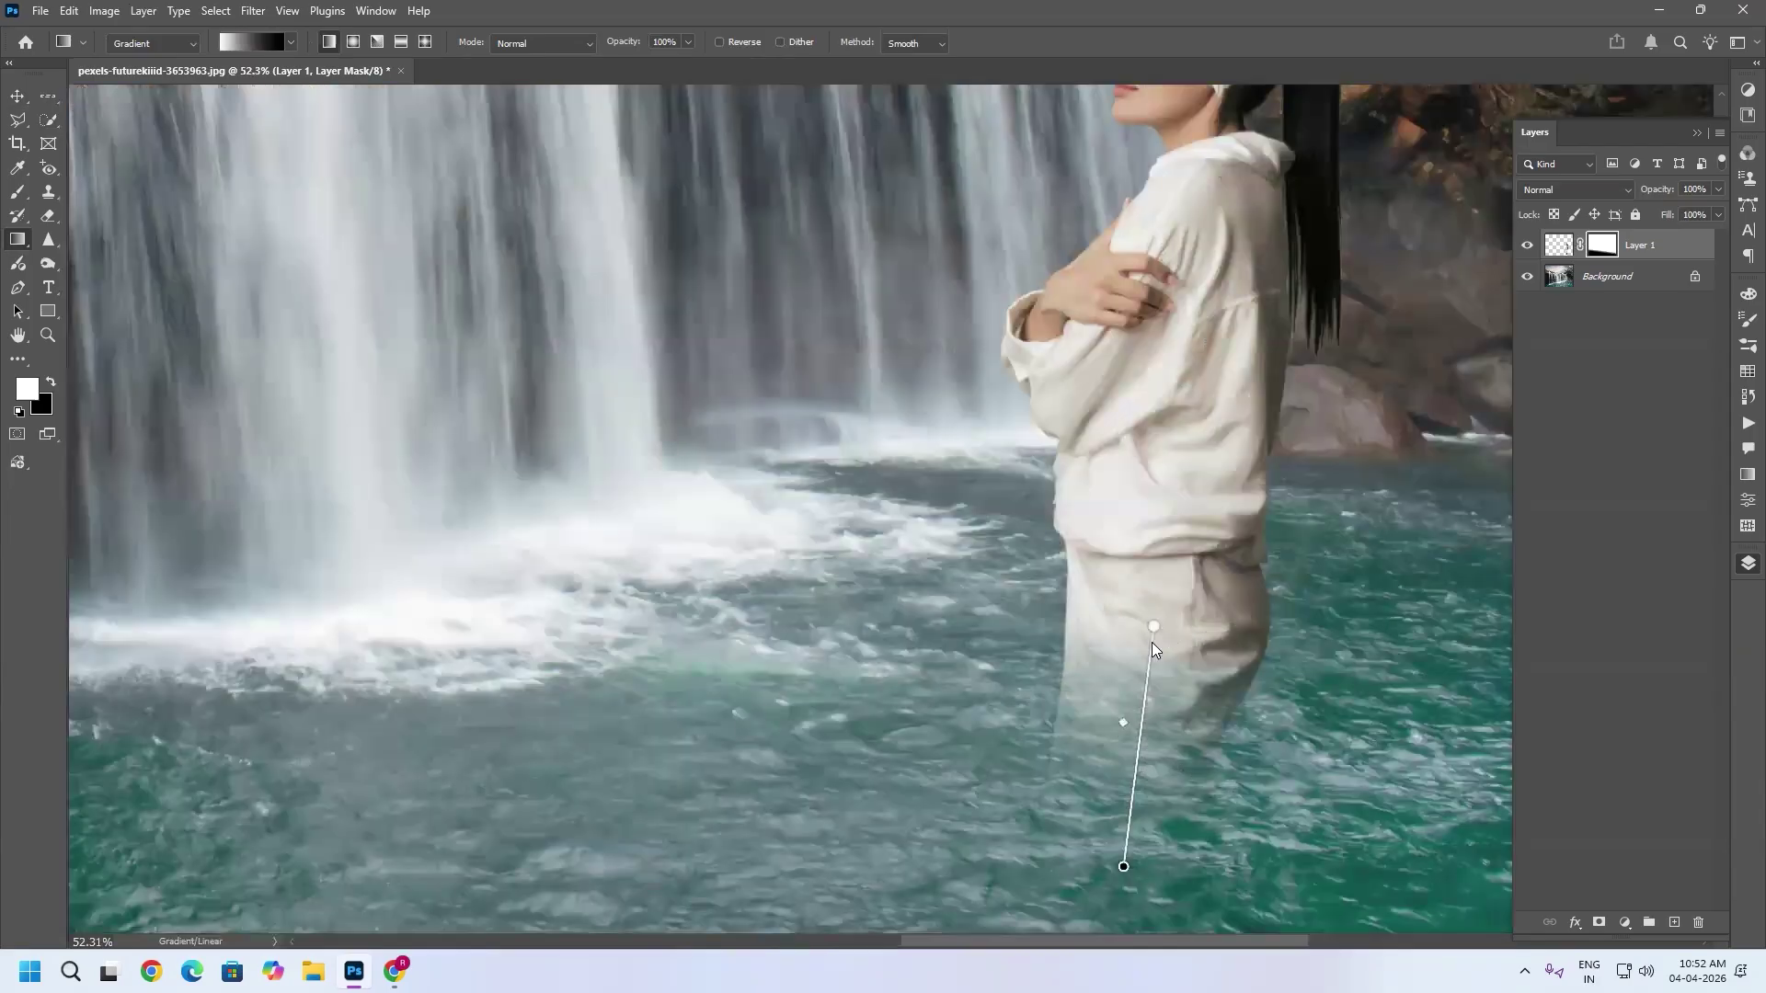
drag(1152, 629, 1151, 647)
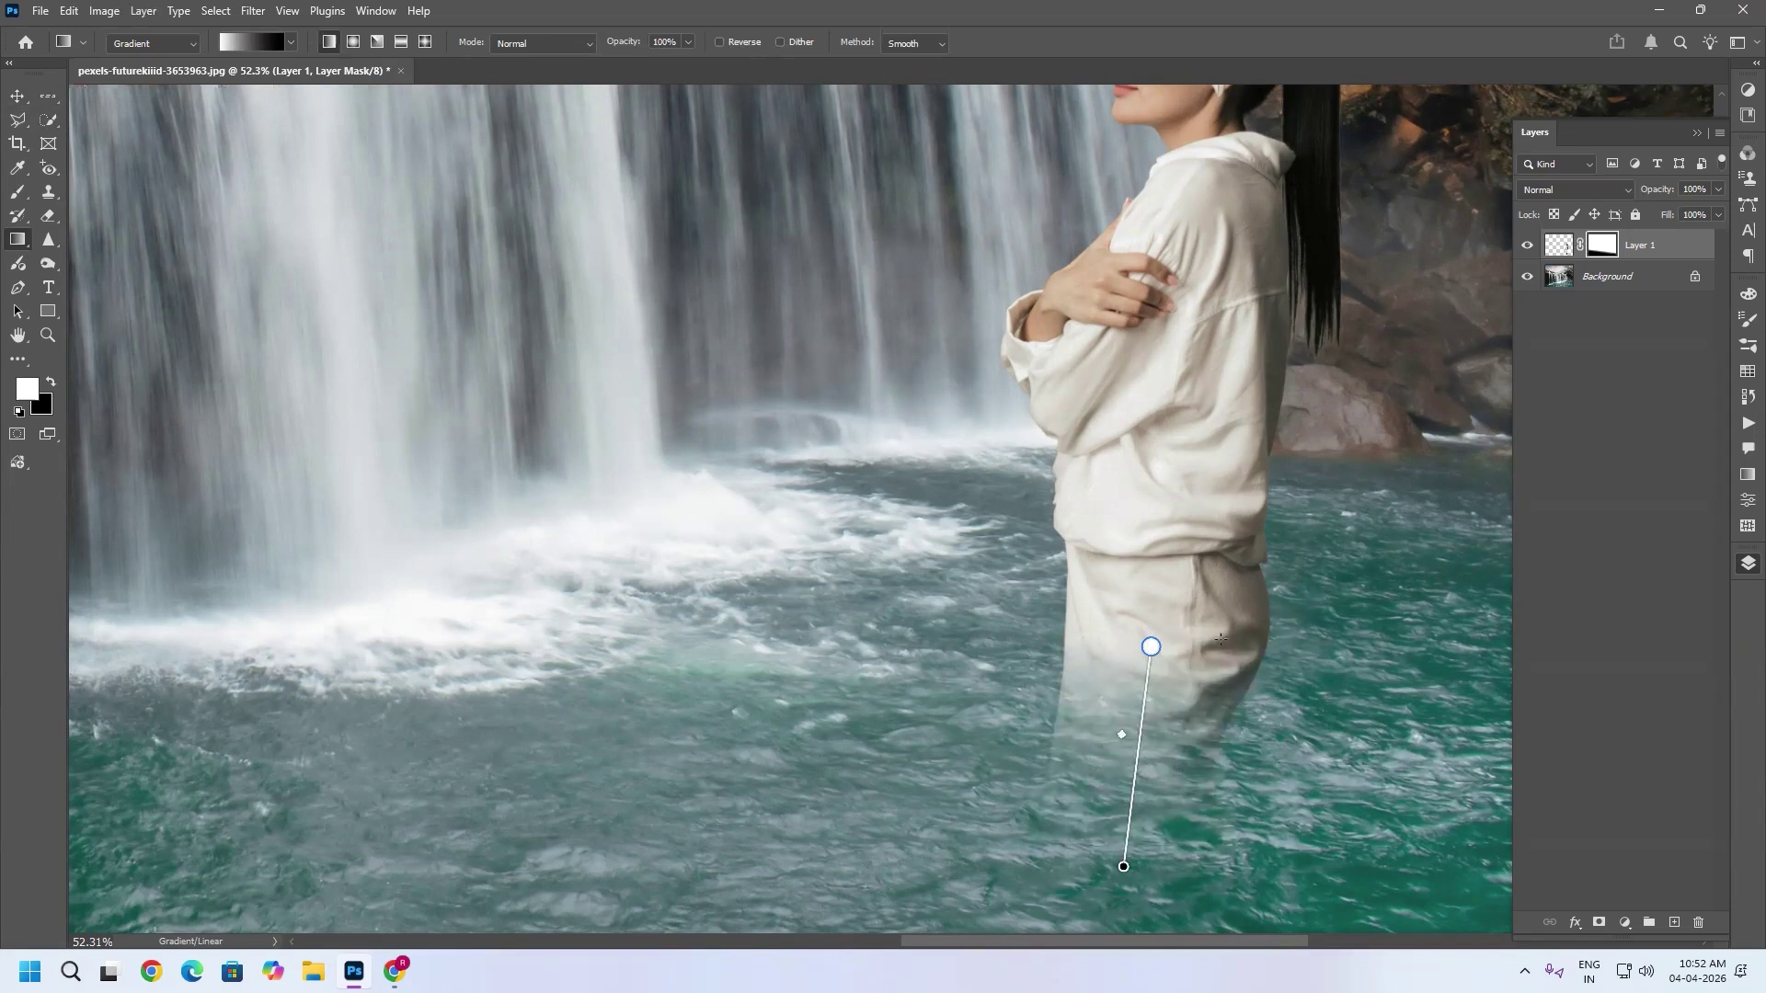
scroll(1150, 641, down, 3)
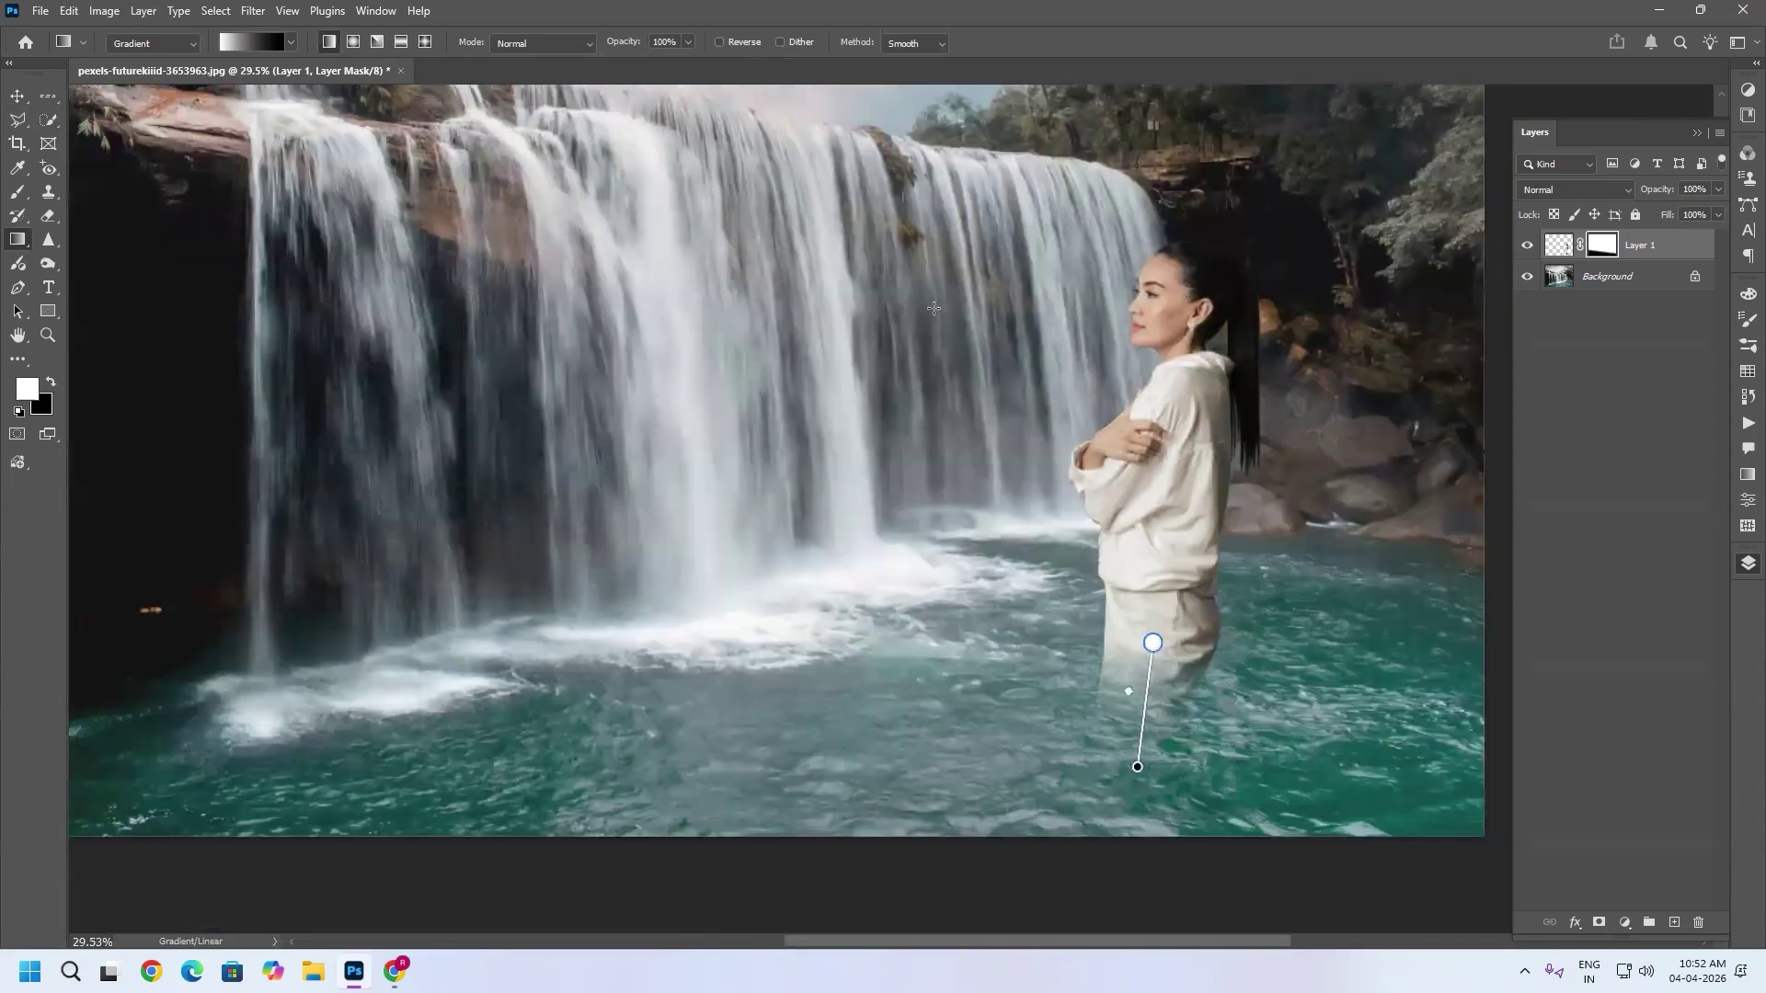
Step: Delete the layer mask of Layer 1 and undo the deletion
click(145, 12)
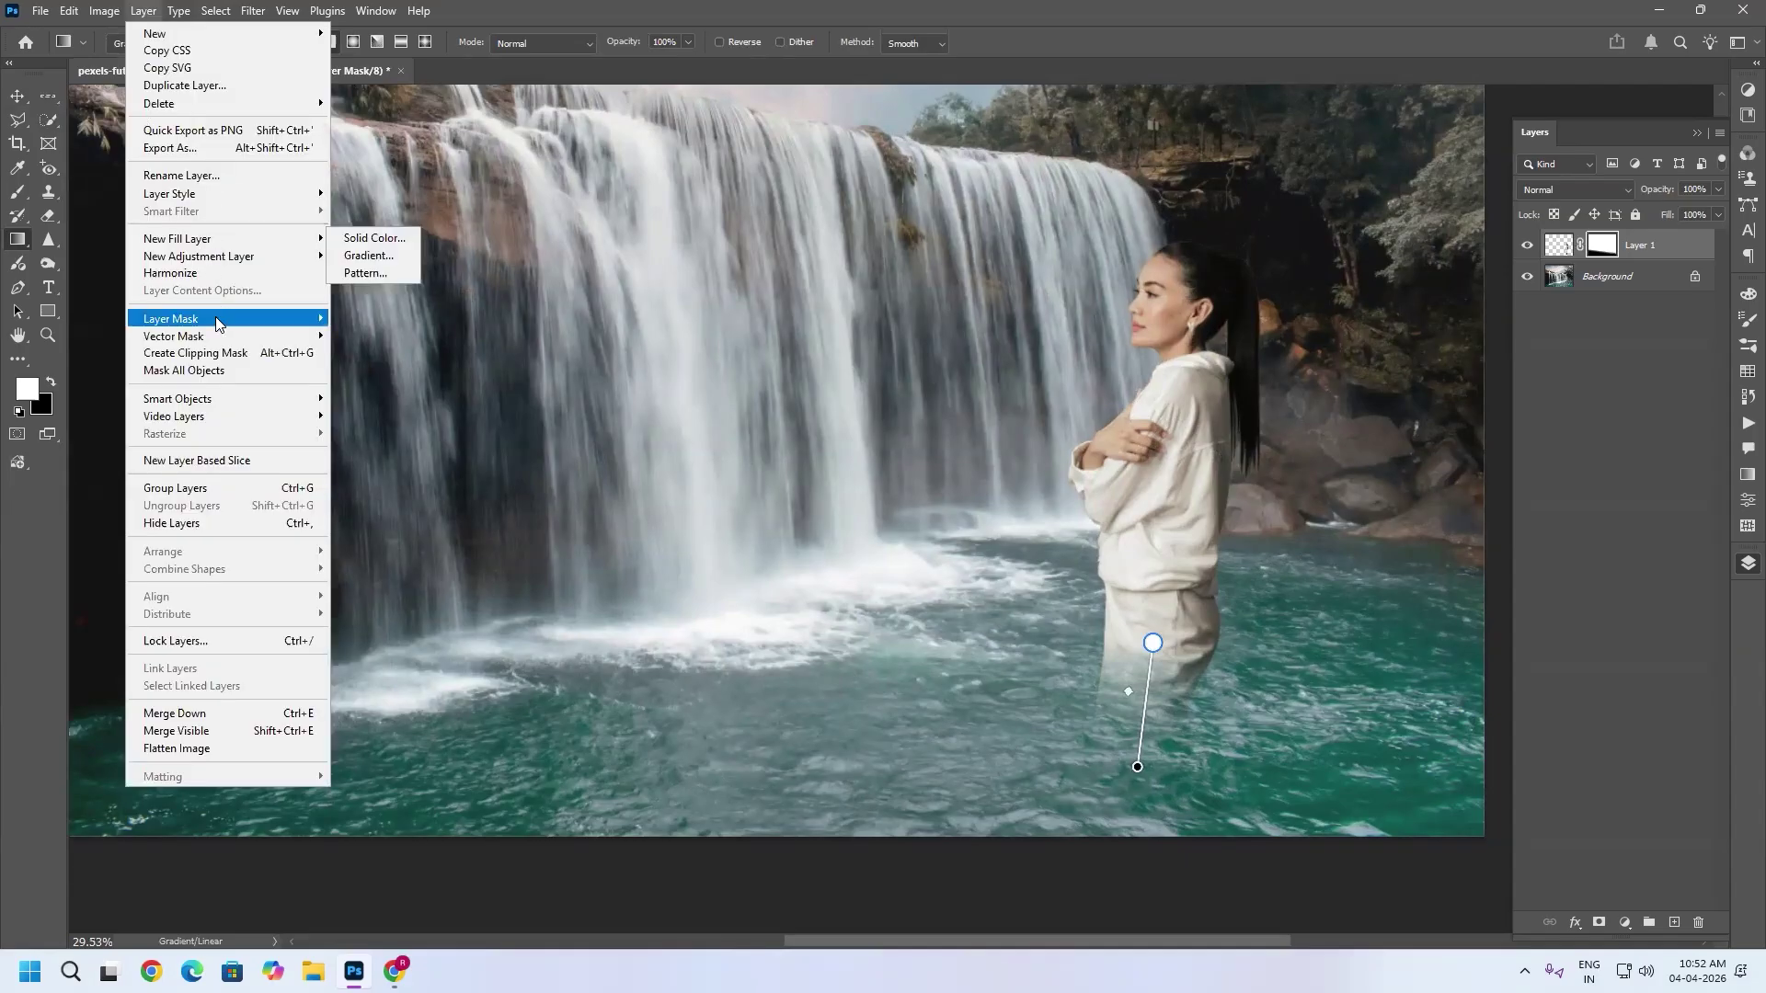
mouse_move(221, 322)
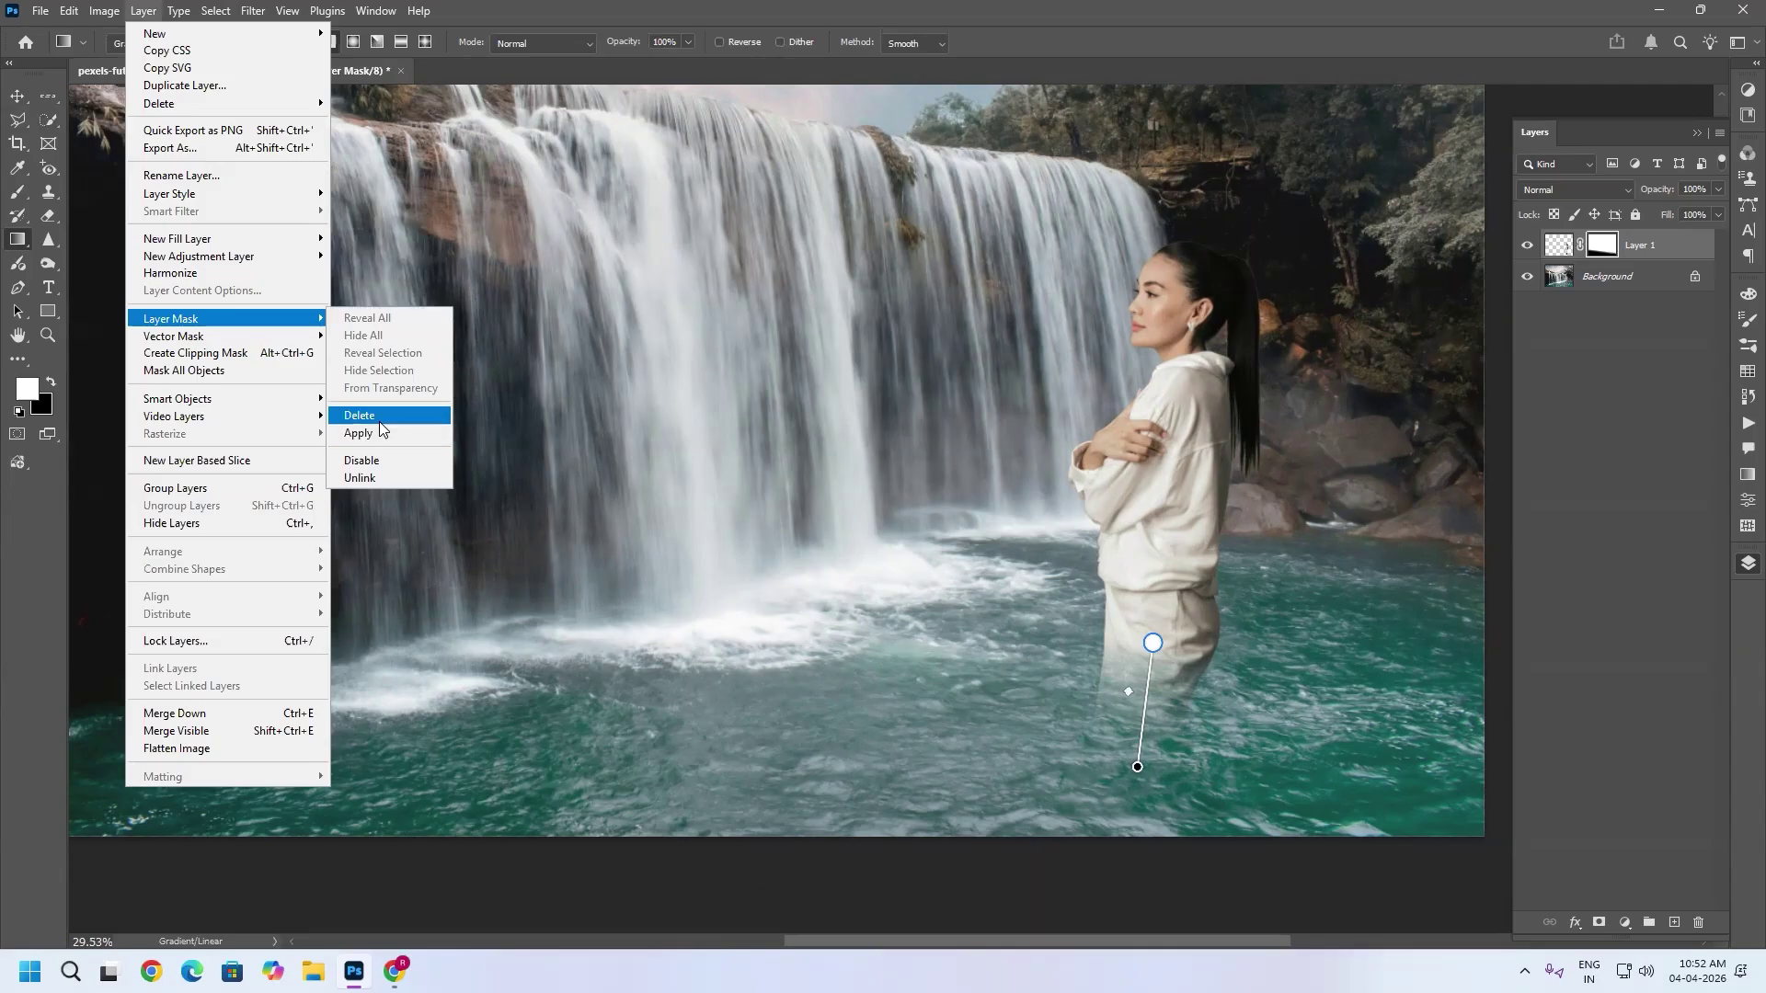
click(379, 421)
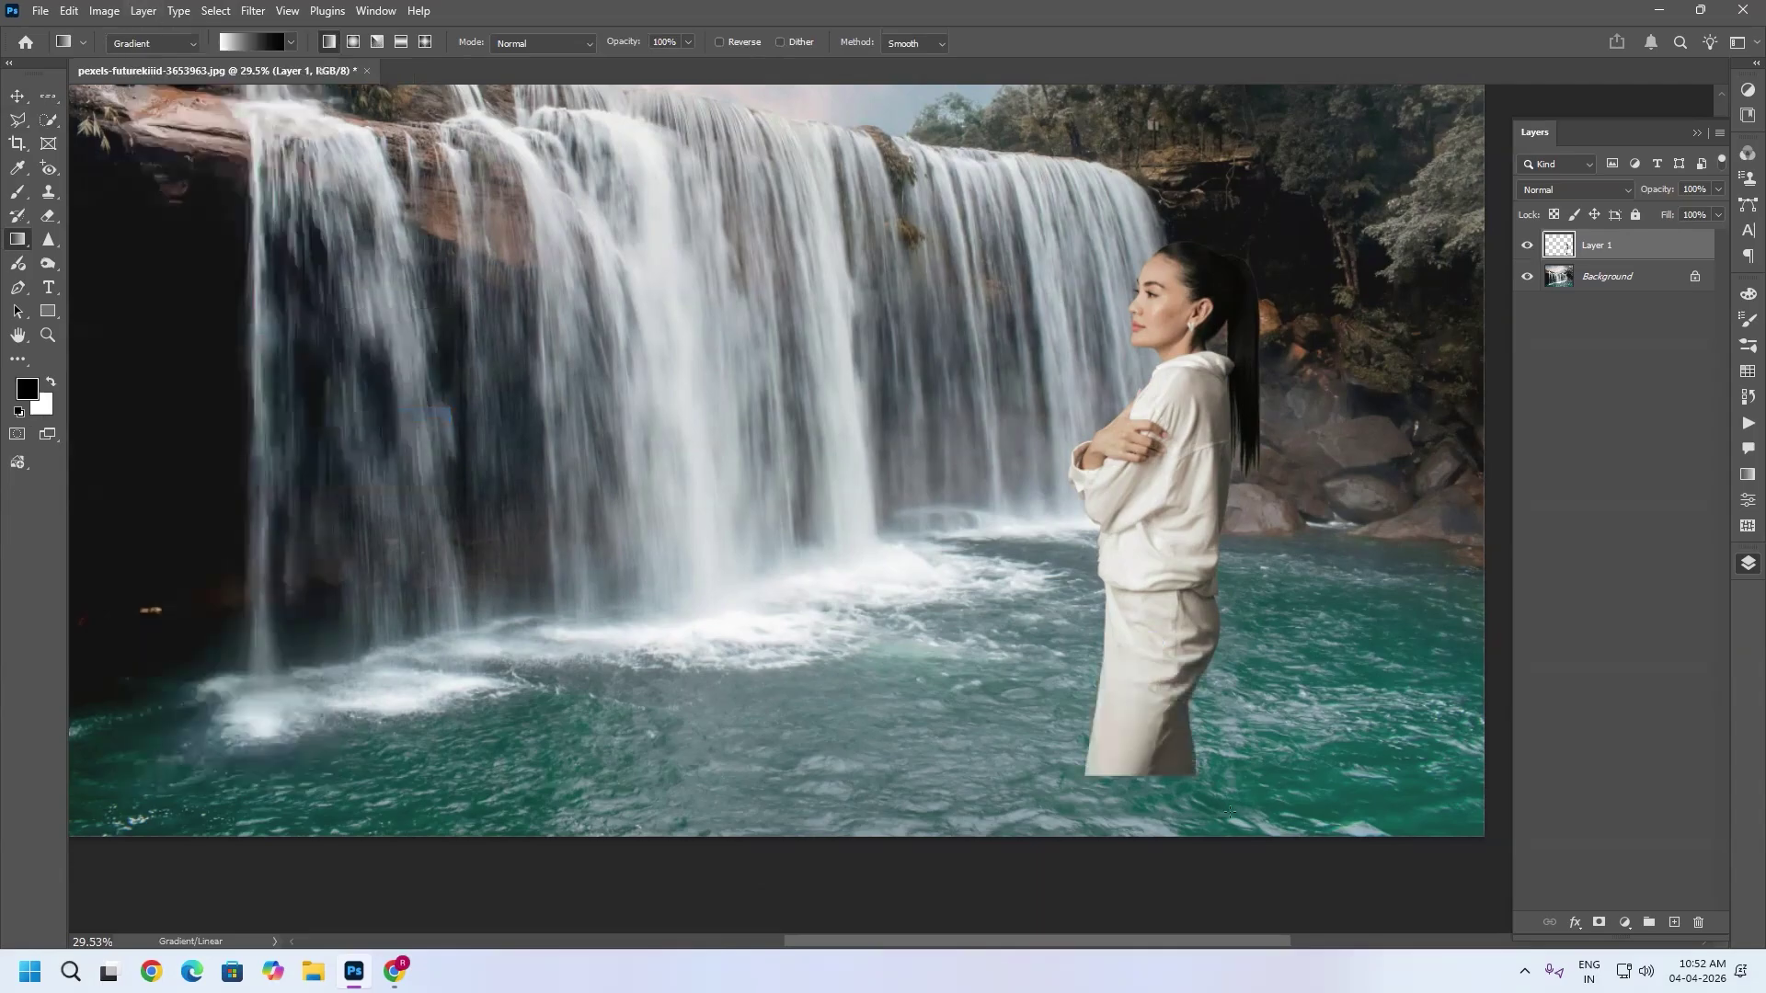
key(ctrl+z)
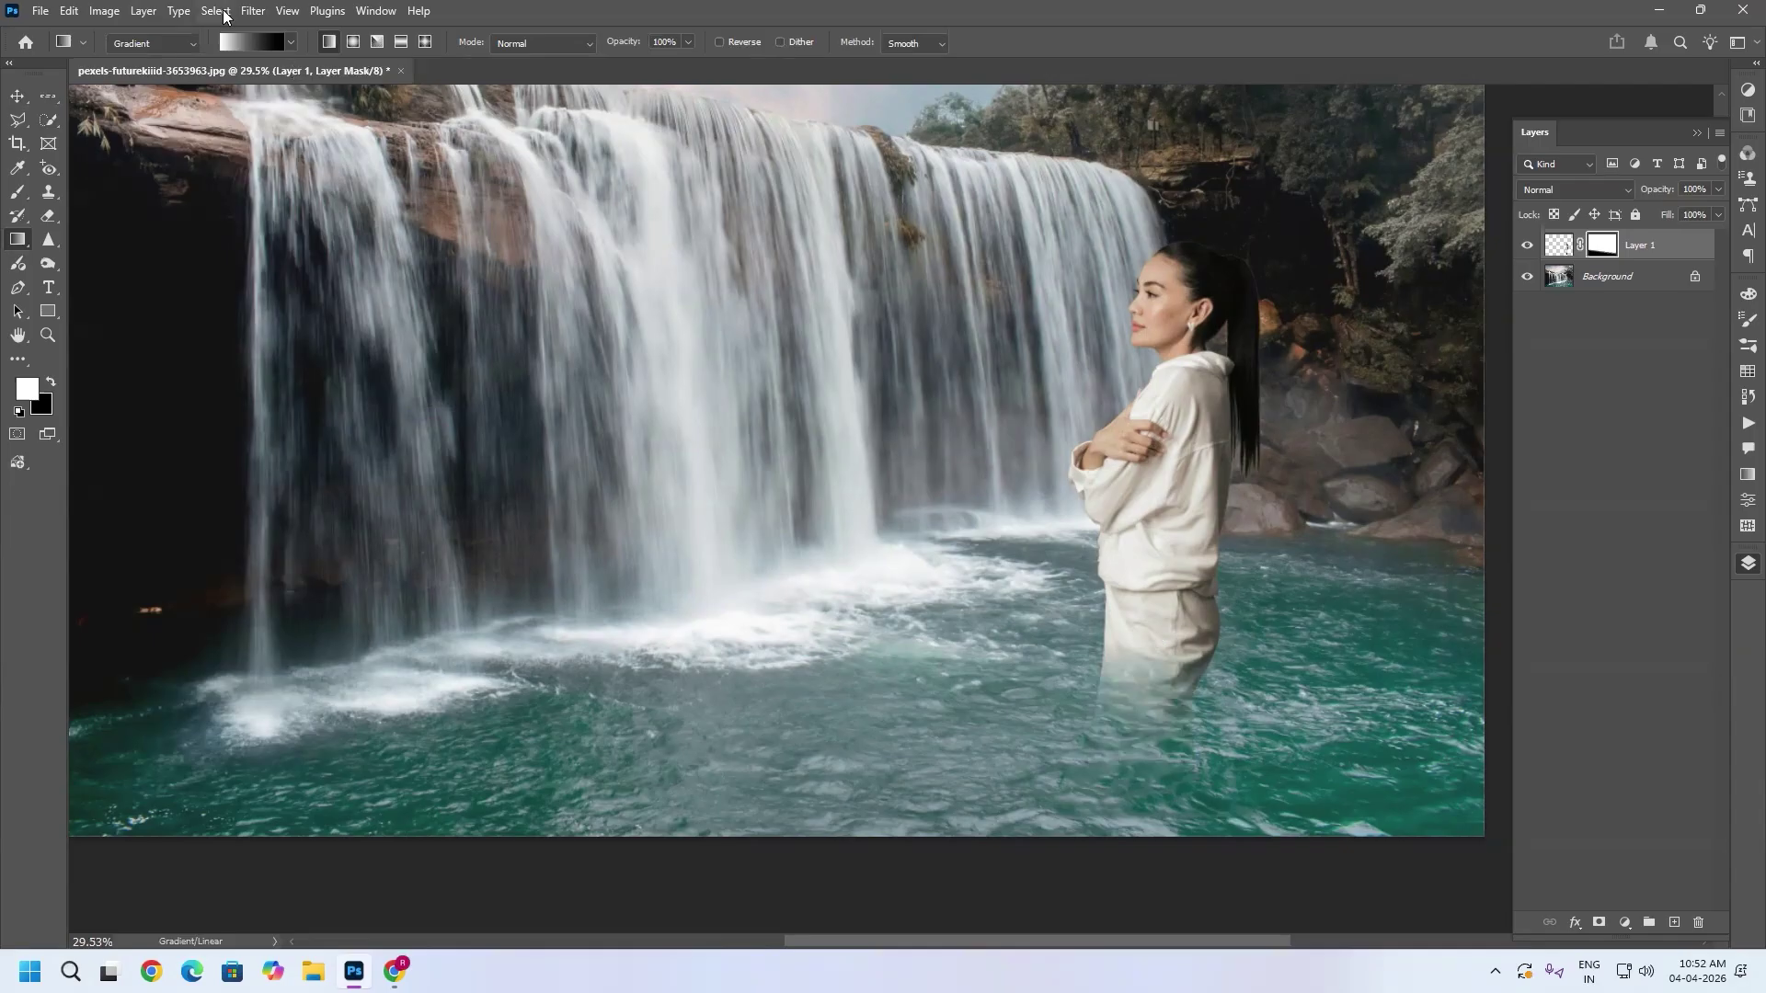
Step: Apply the layer mask permanently to Layer 1 and undo that
click(145, 11)
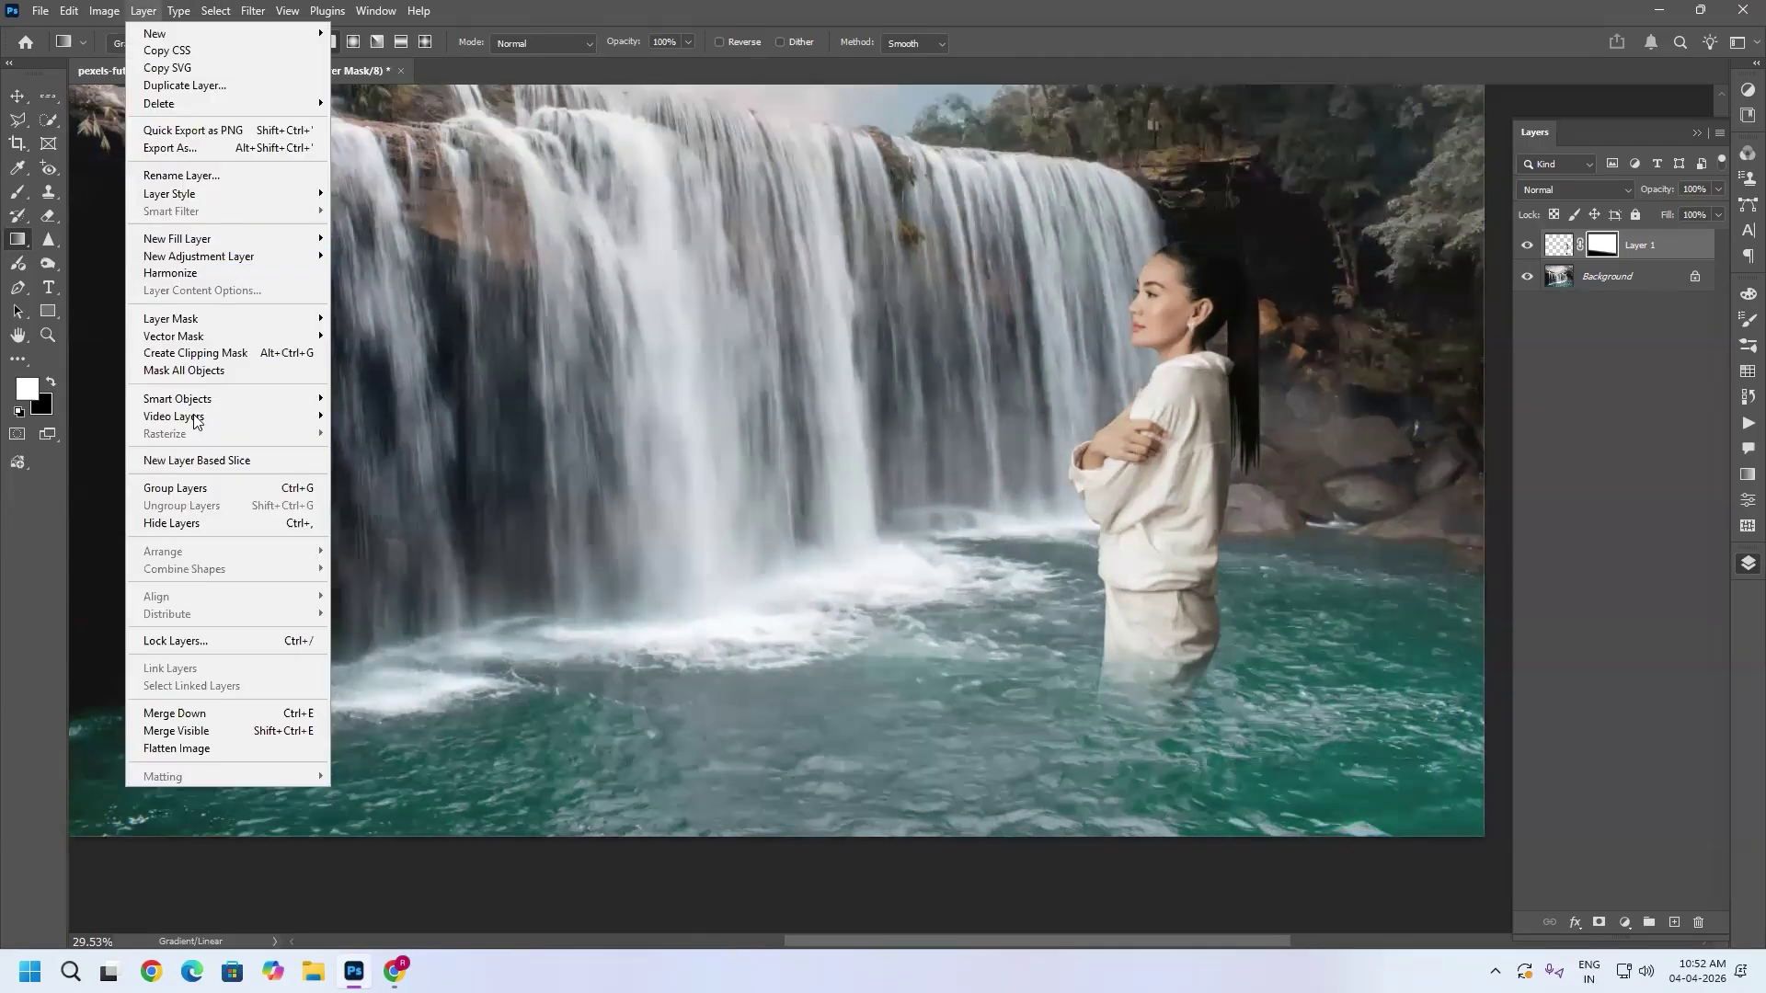
mouse_move(204, 318)
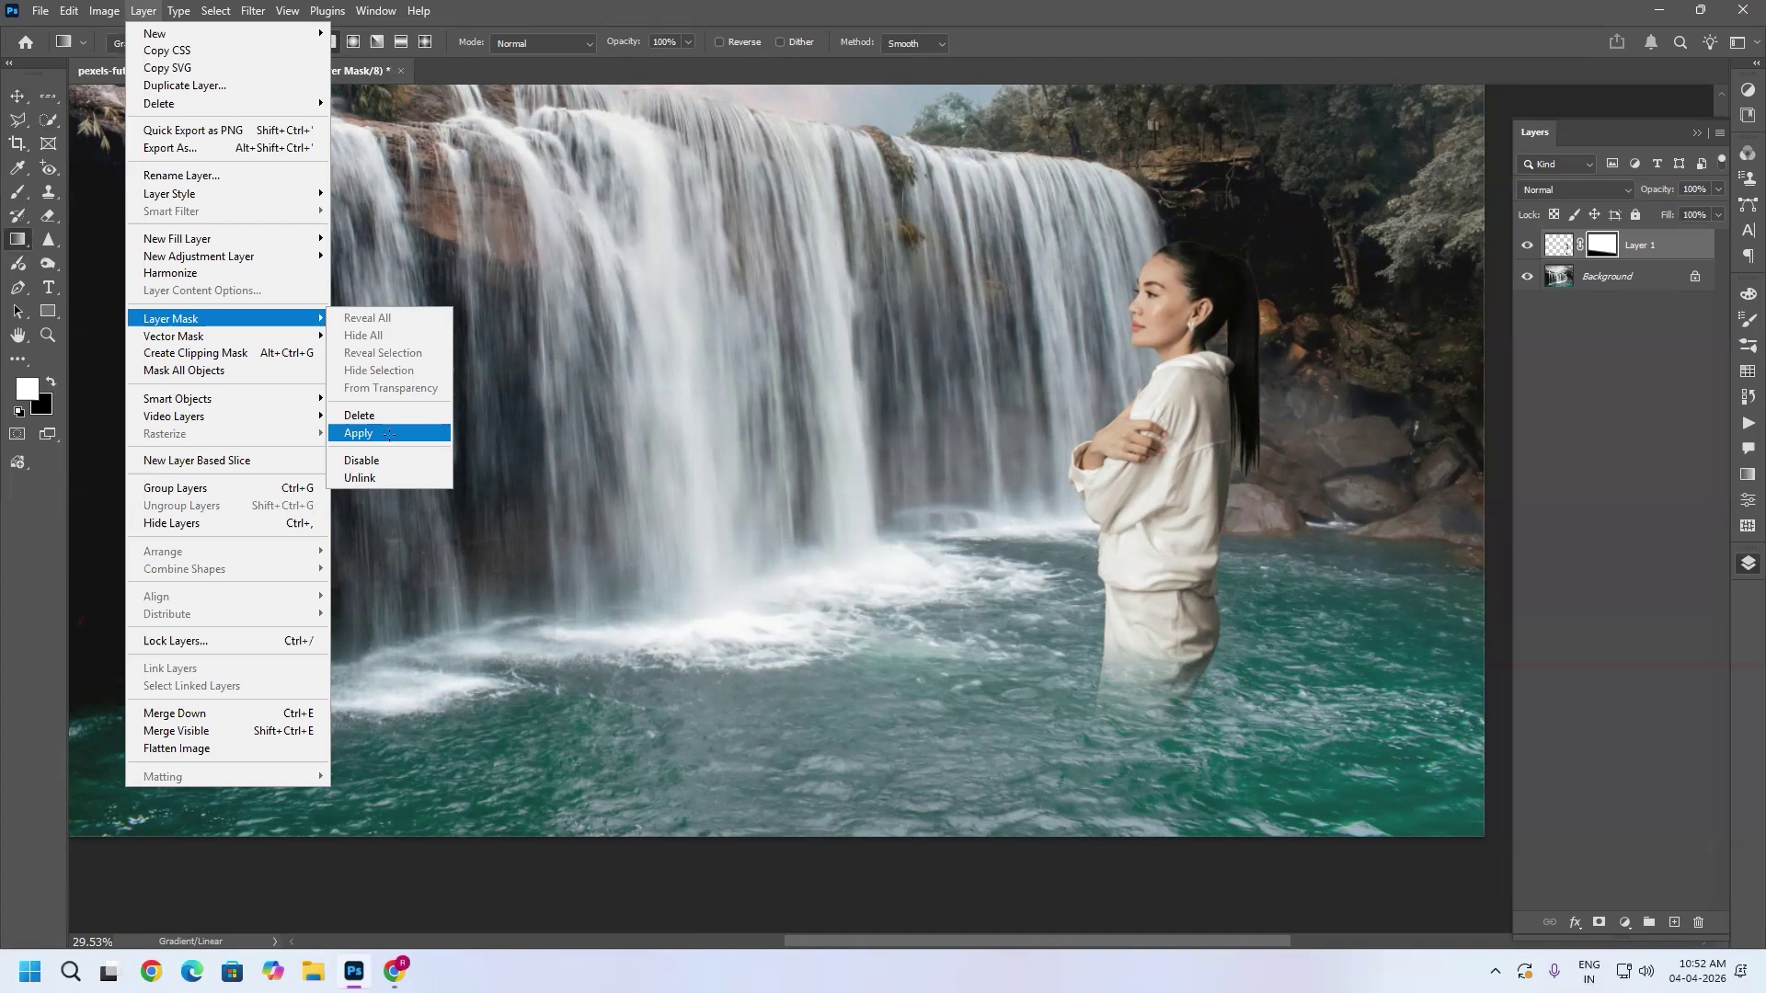
click(388, 436)
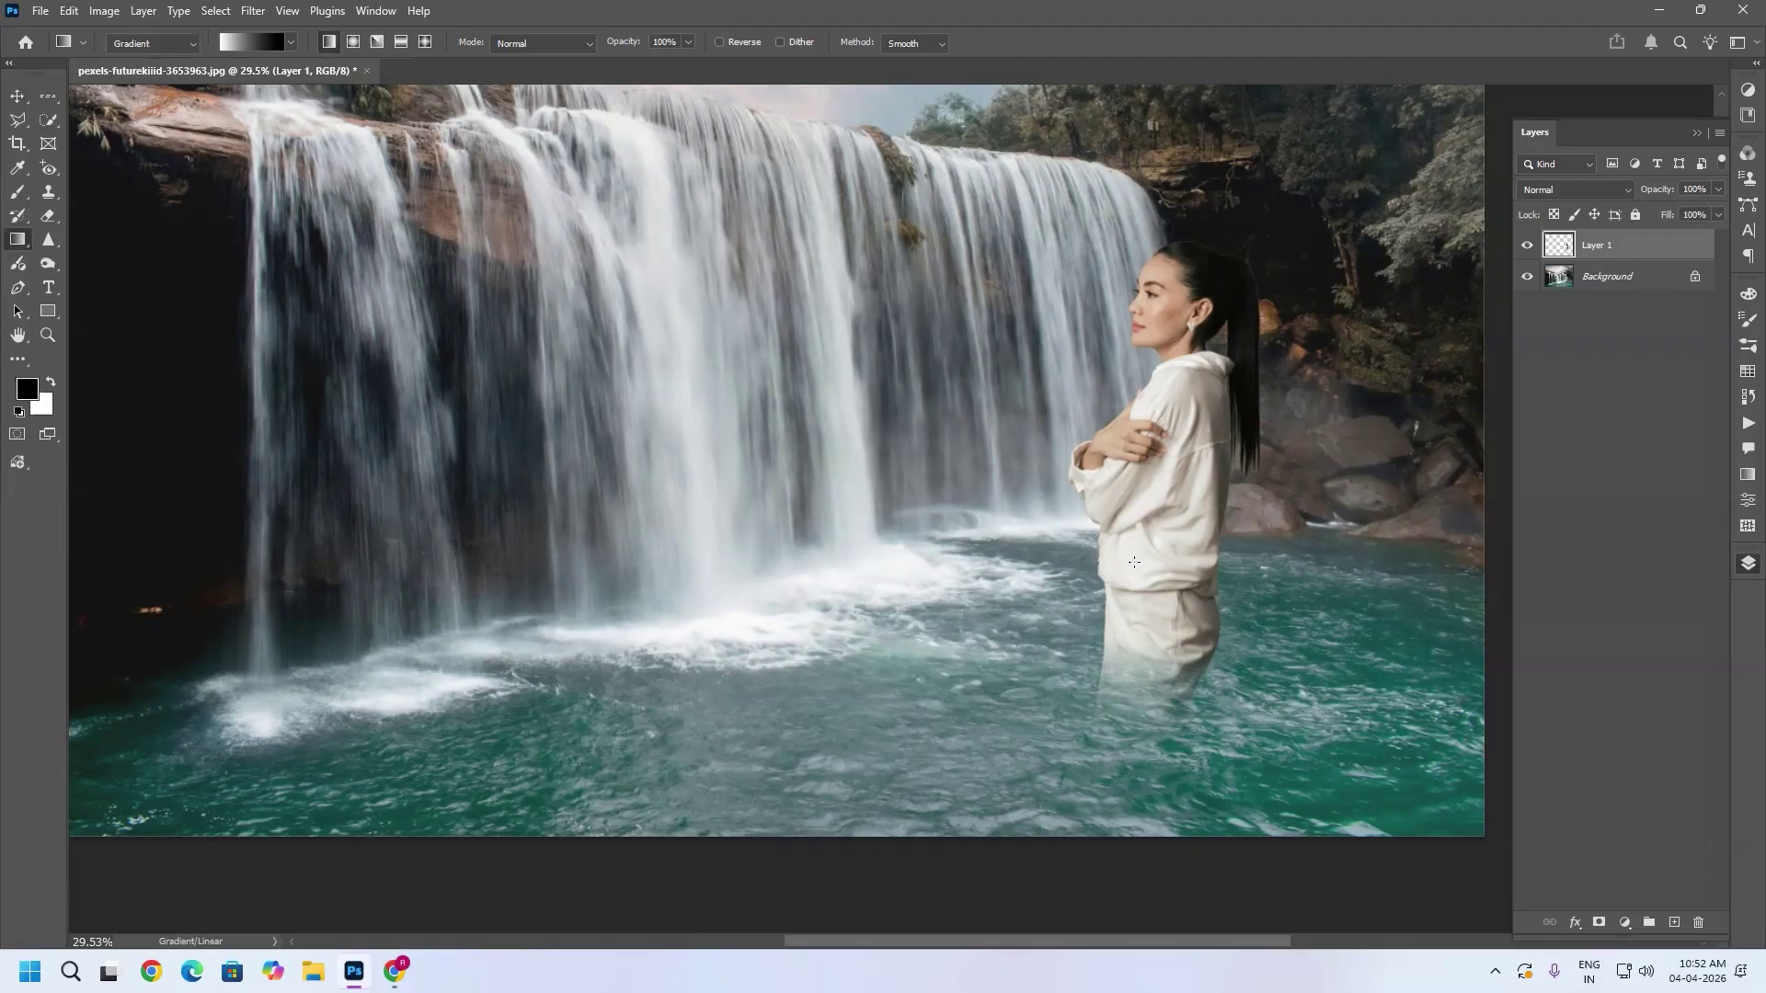
key(x)
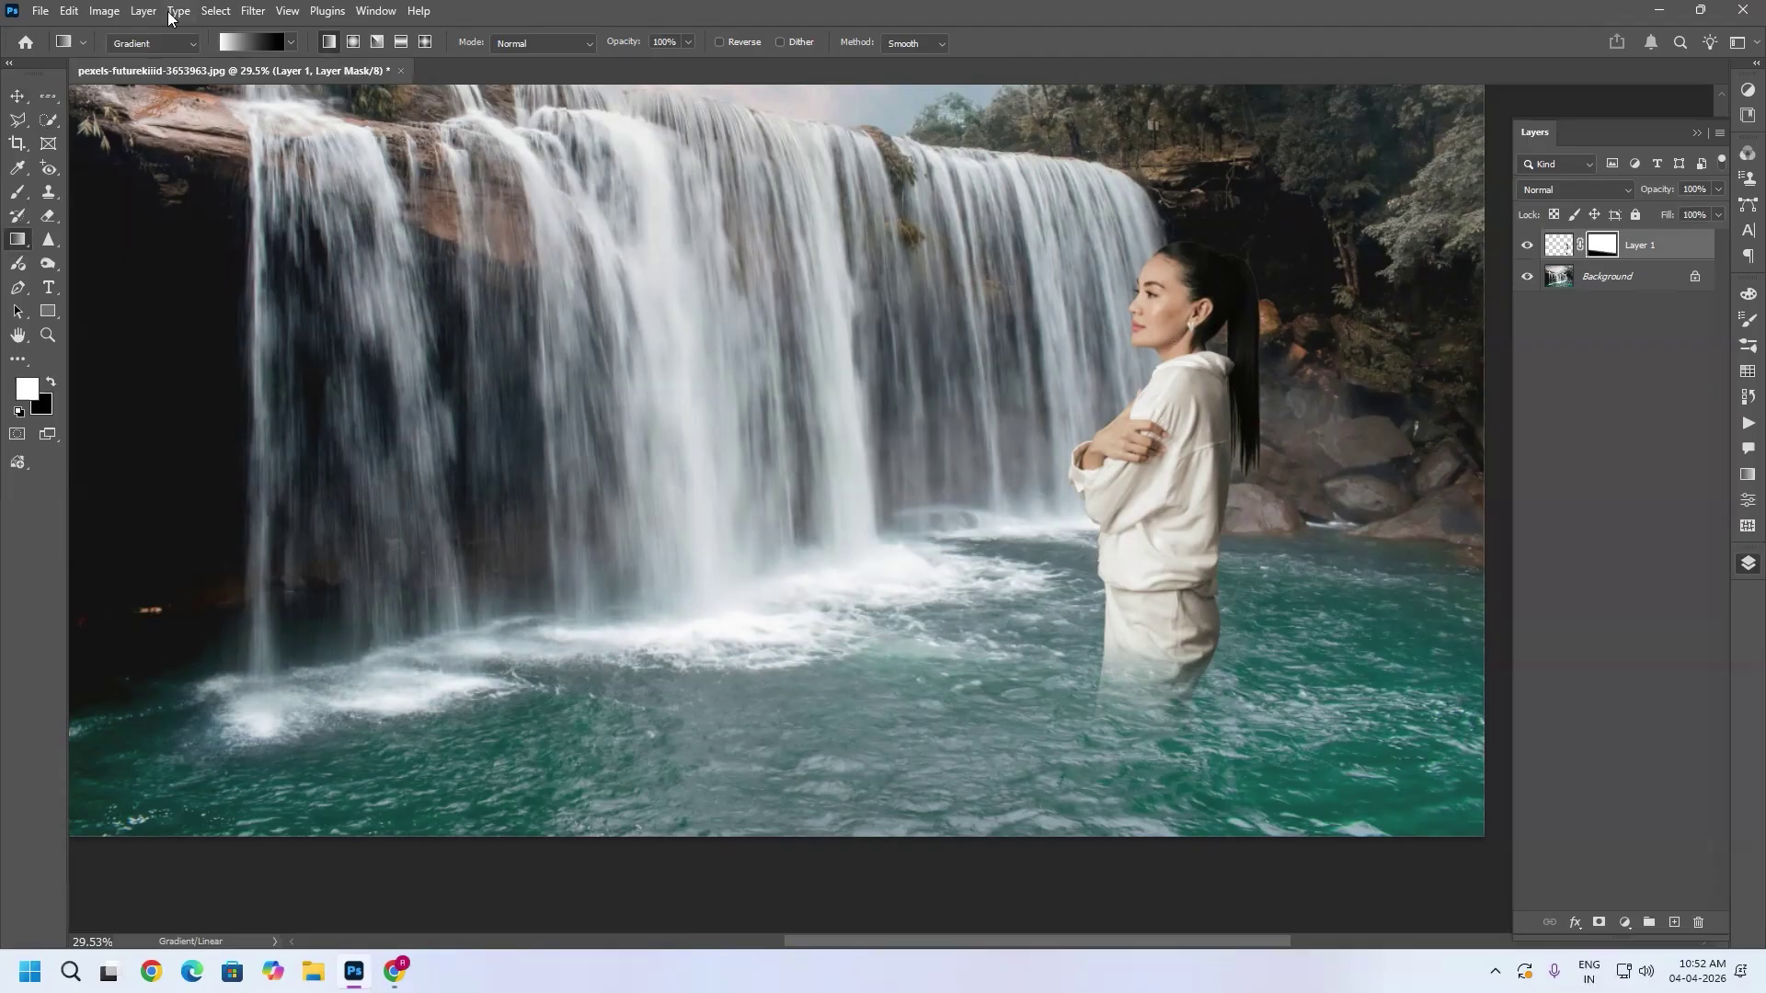
Step: Disable Layer 1's layer mask and re-enable it directly from its thumbnail
click(138, 11)
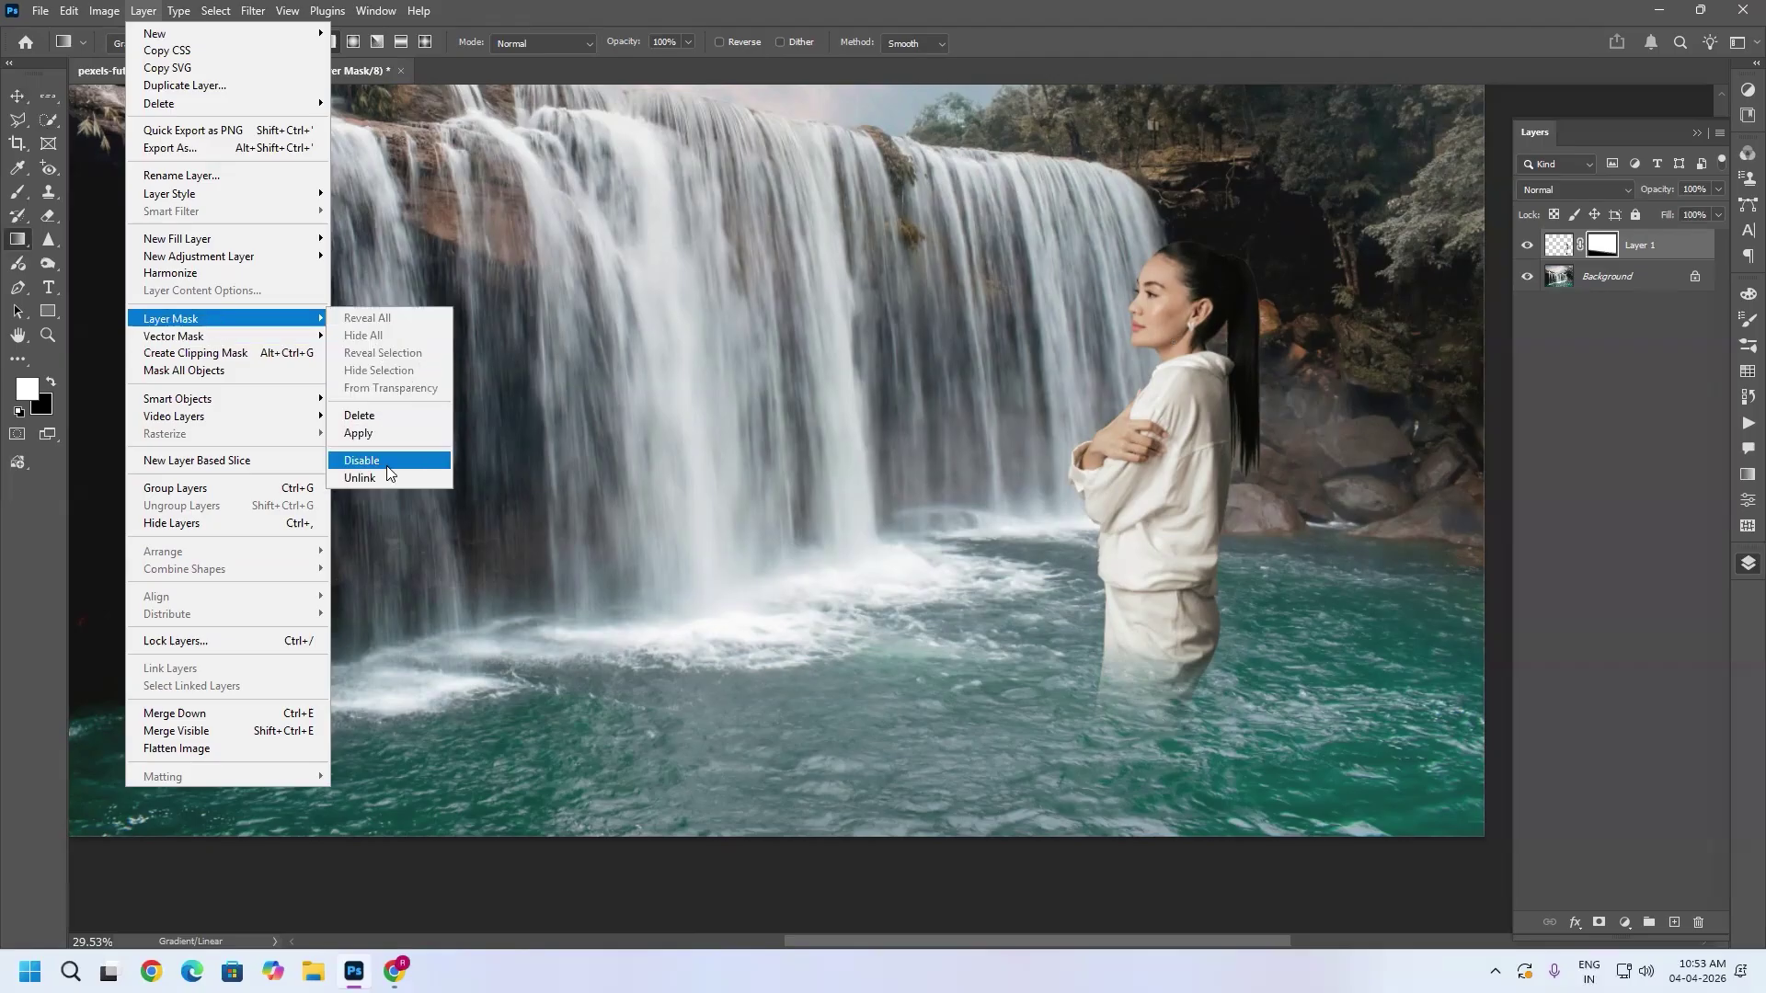
click(388, 466)
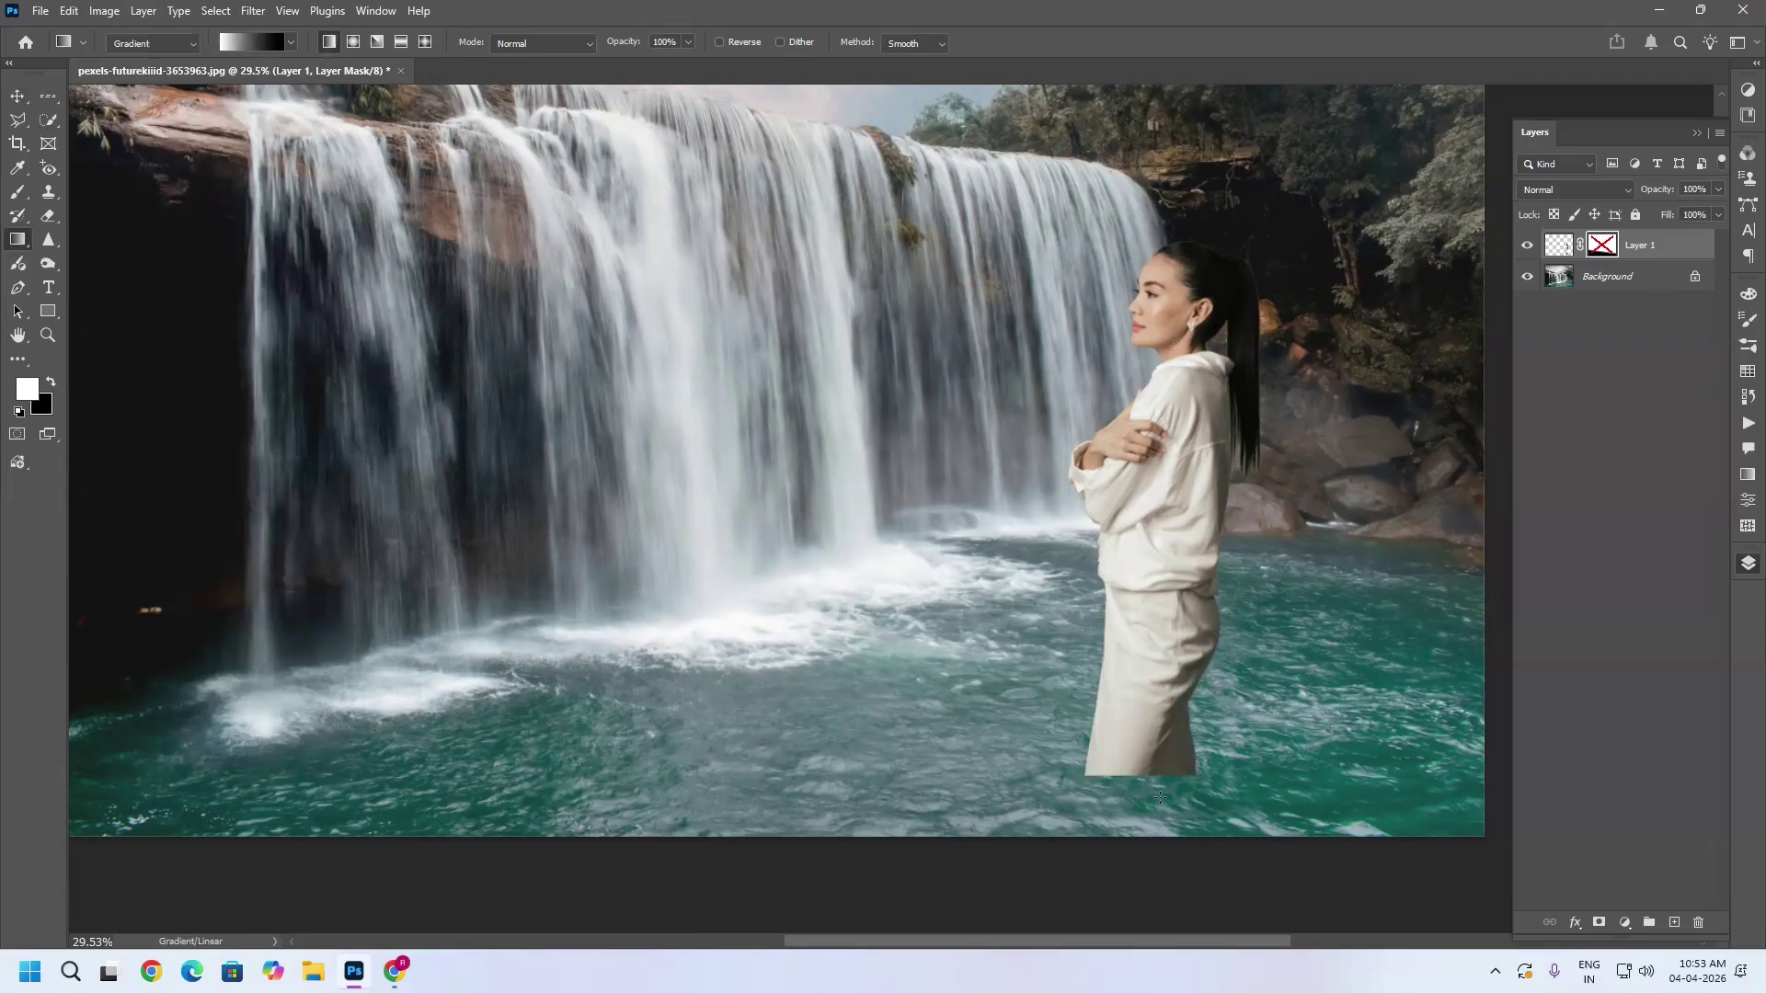
shift+click(1607, 246)
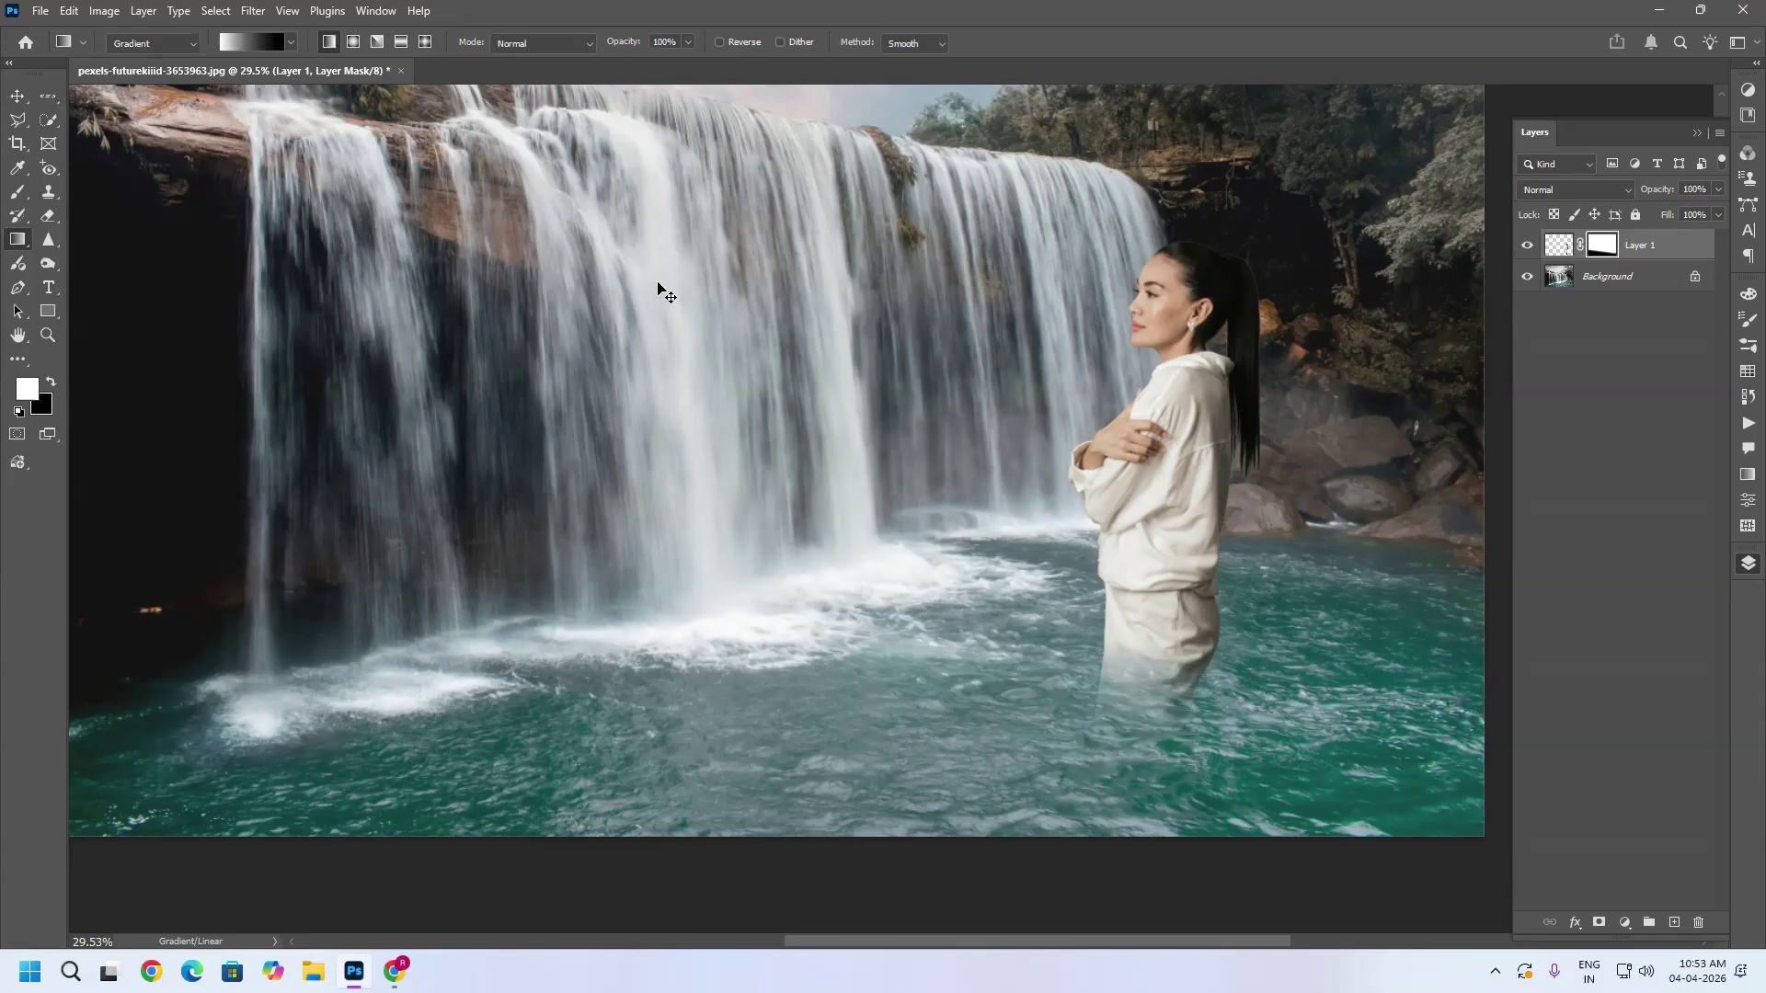
Step: Disable Layer 1's layer mask and turn it back on with the Layer Mask Enable command
click(143, 11)
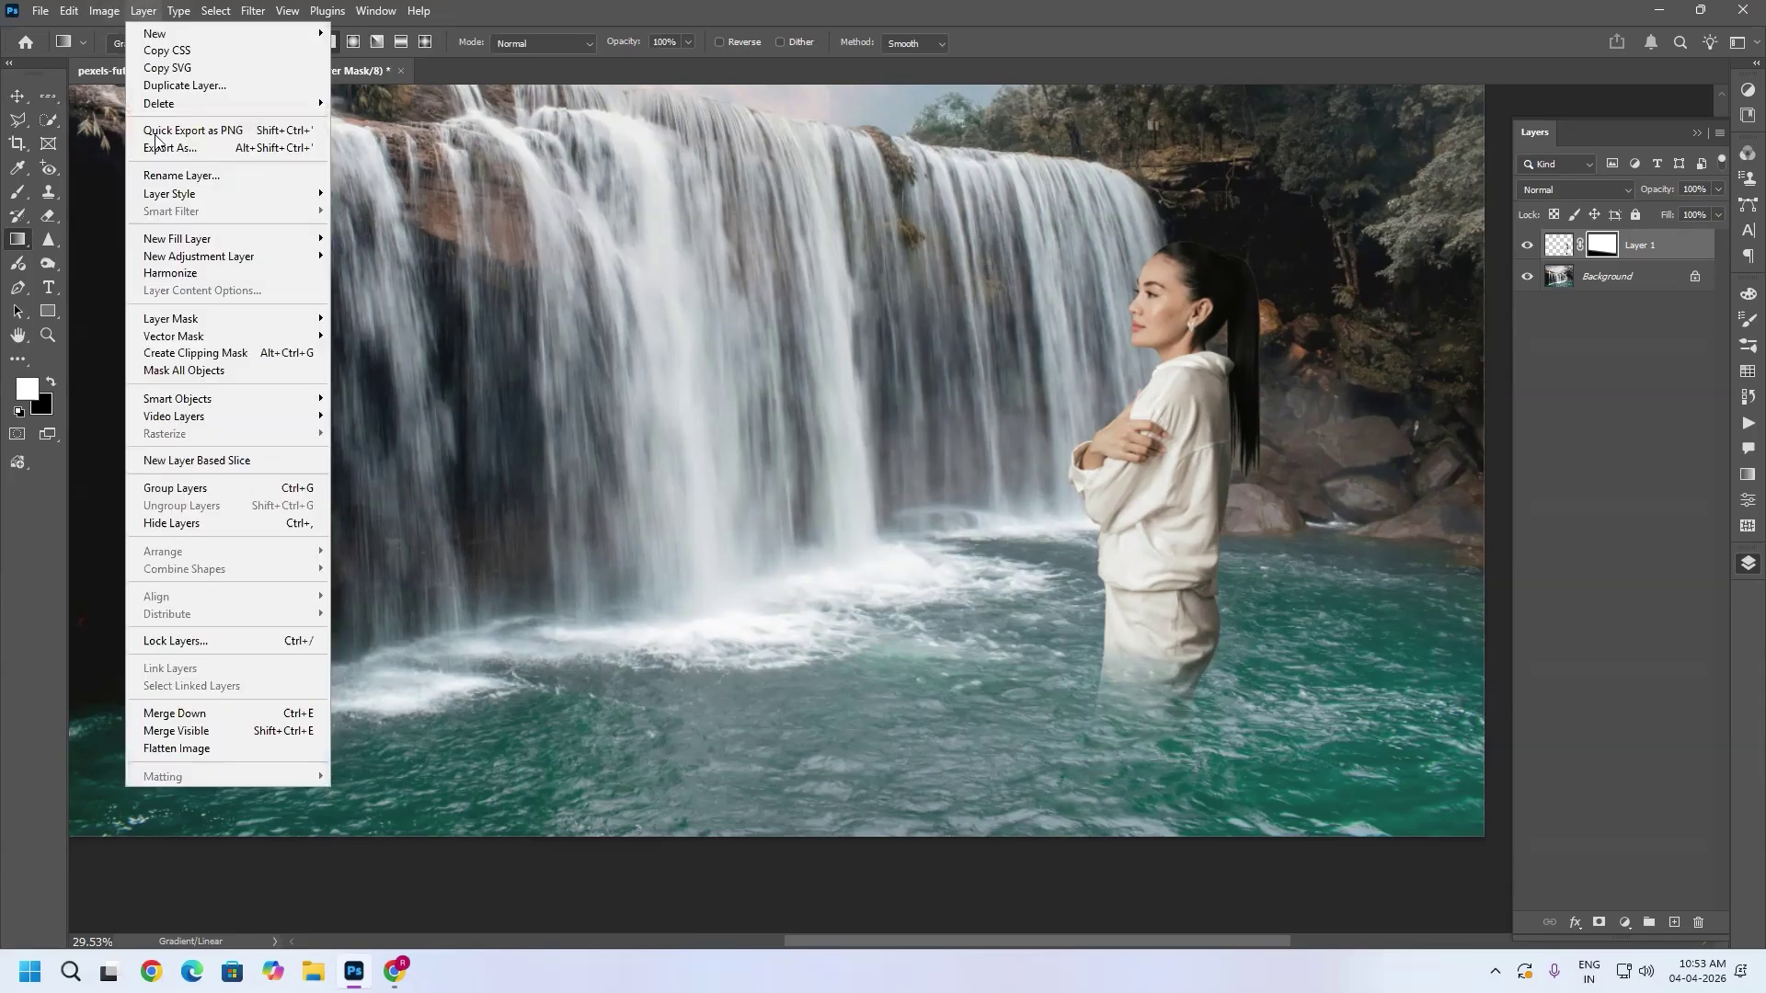
mouse_move(294, 318)
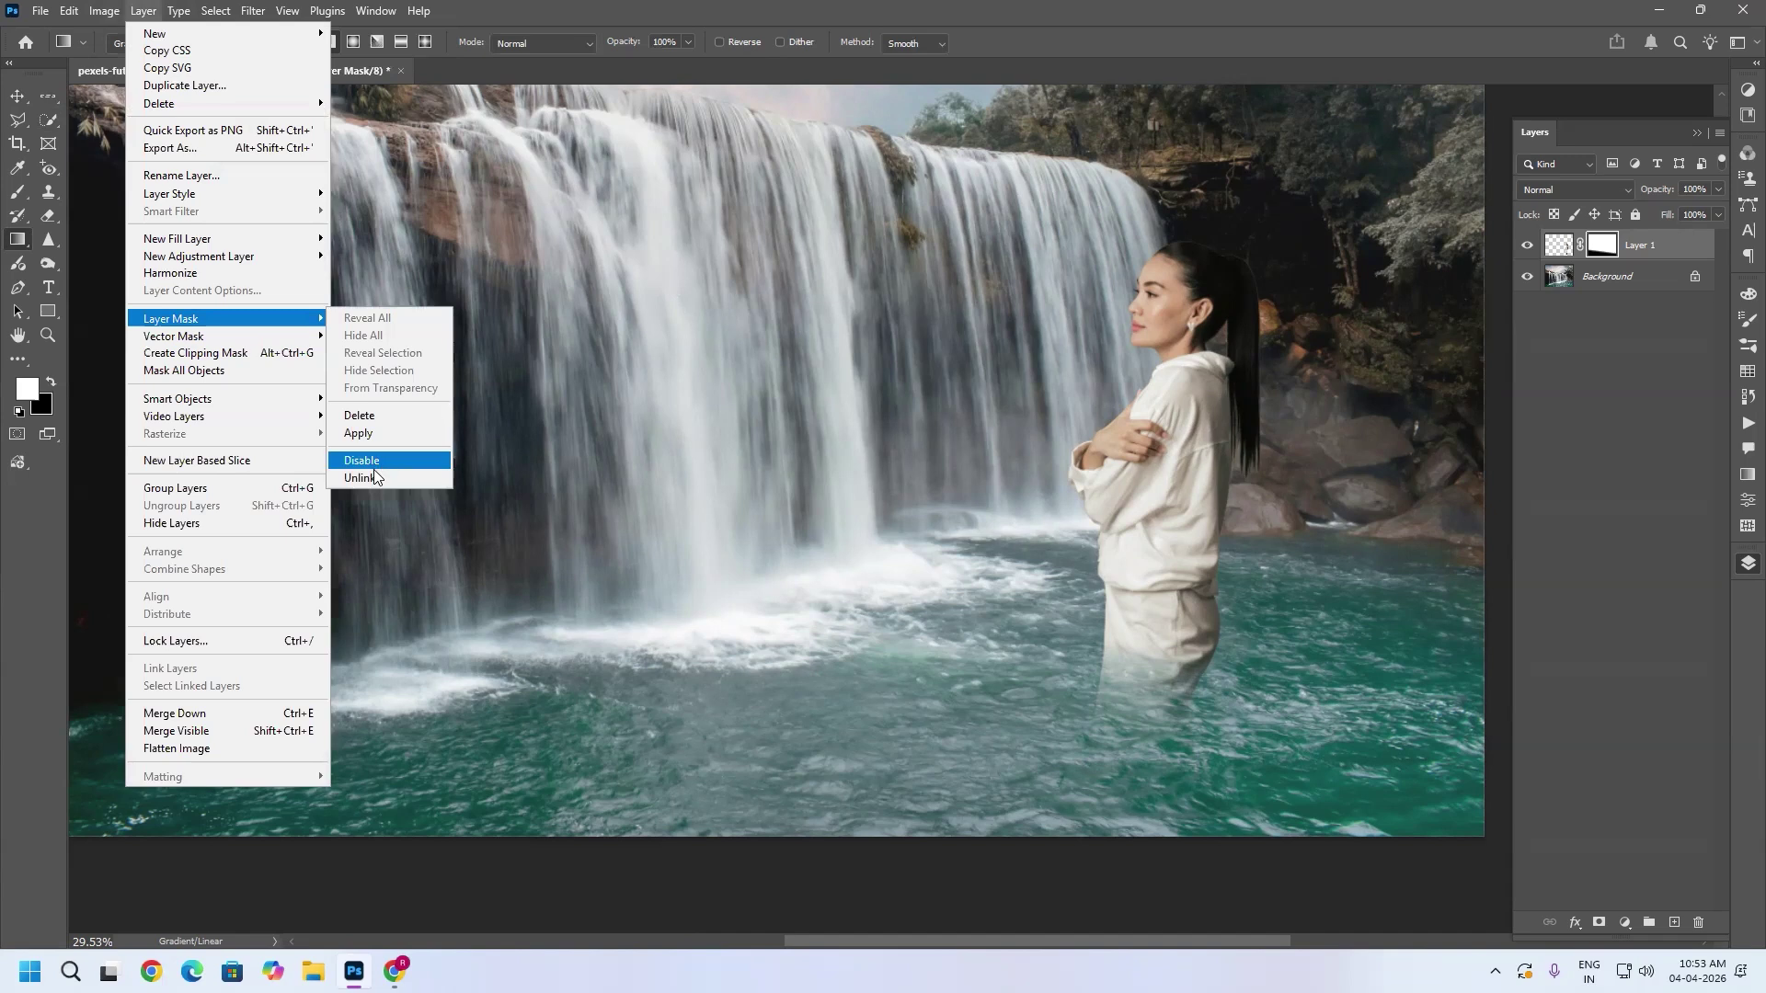
click(381, 467)
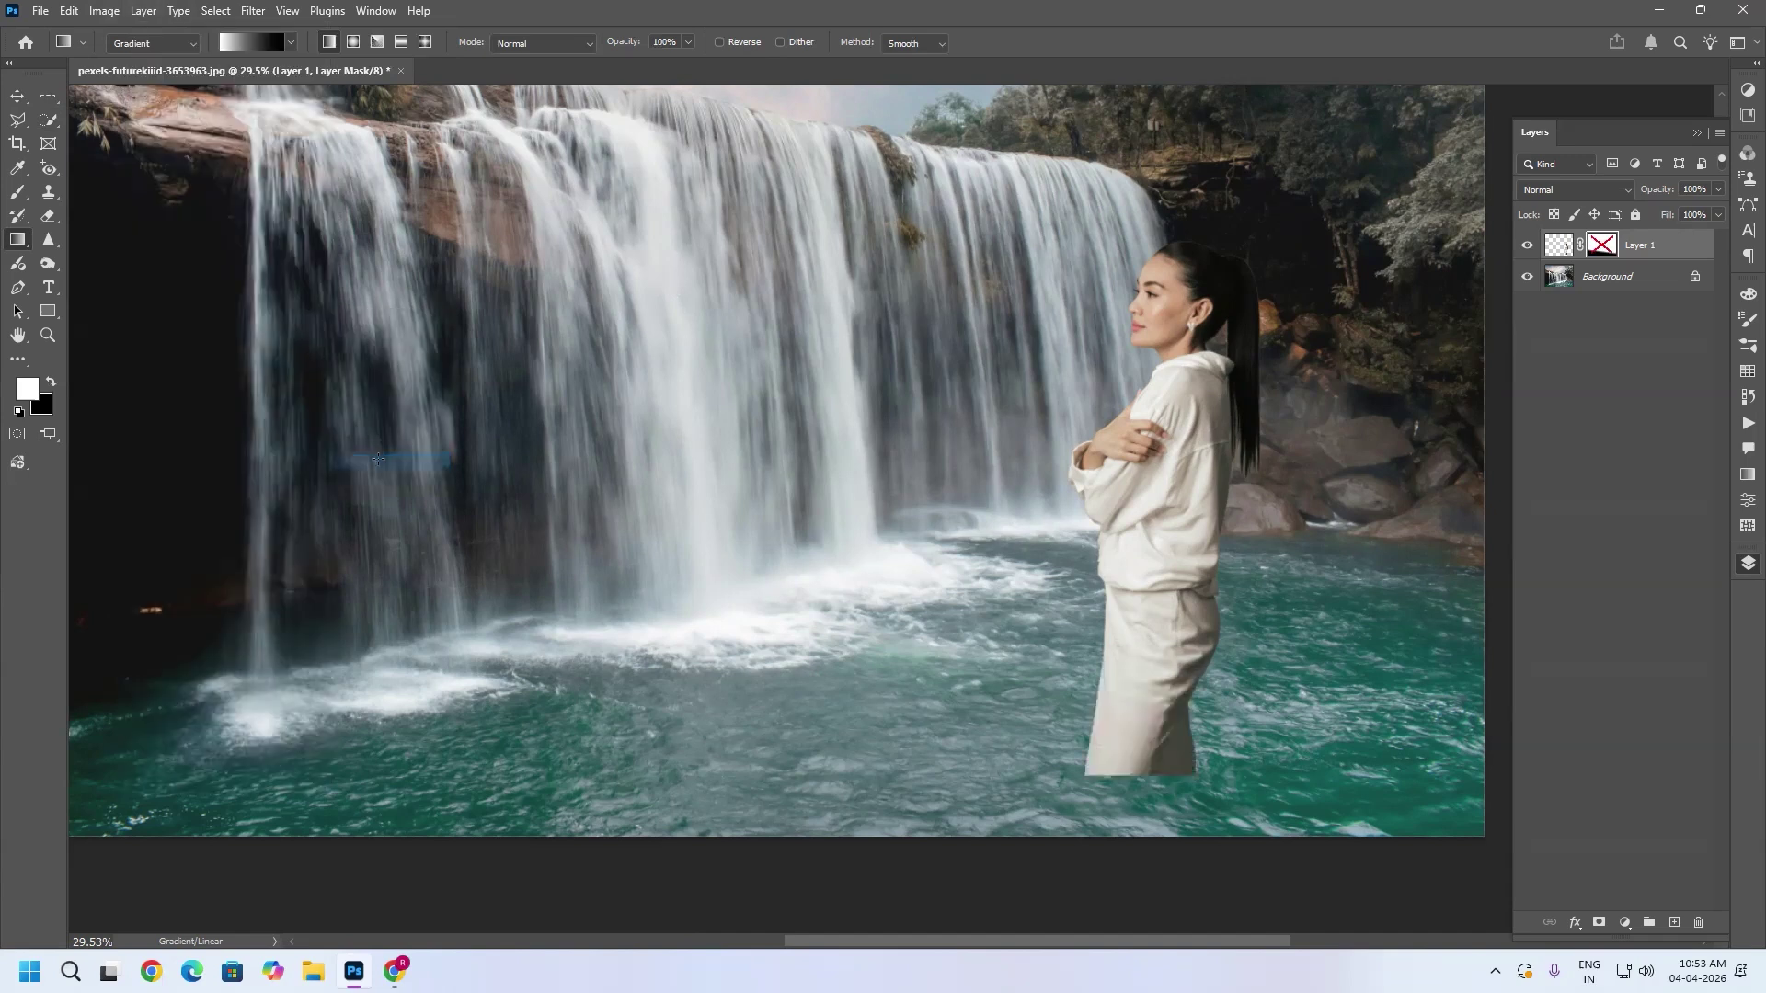
click(143, 11)
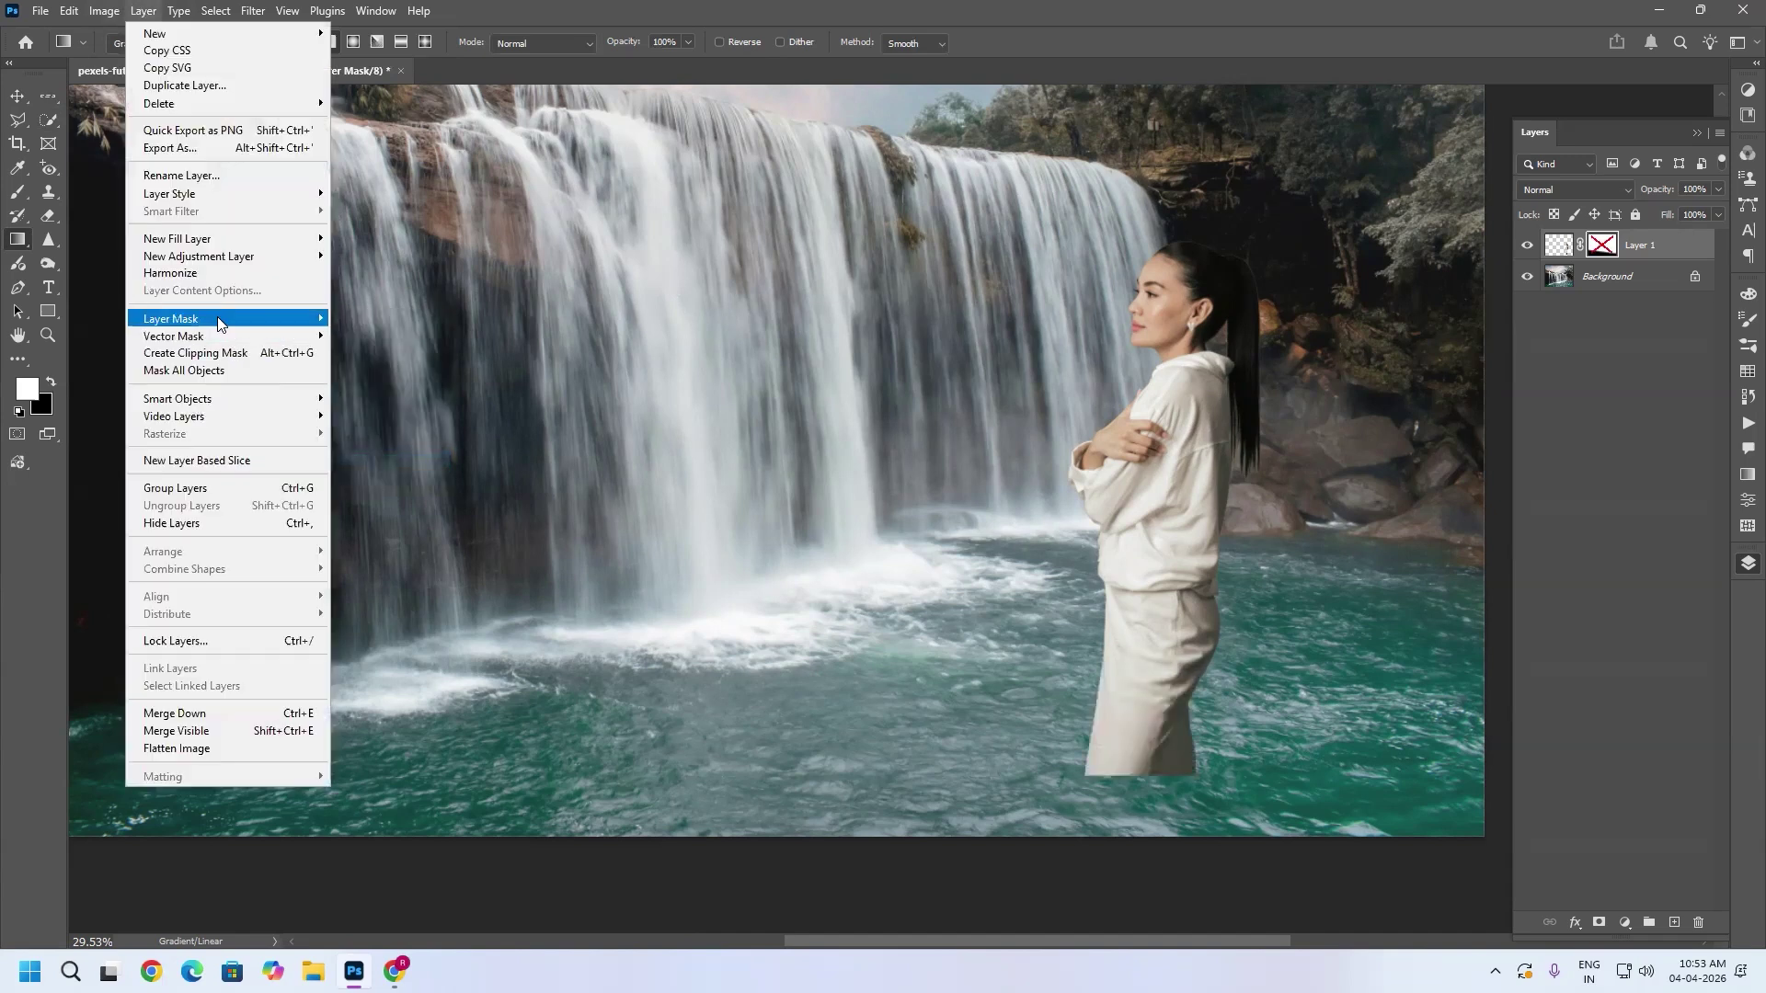
mouse_move(294, 318)
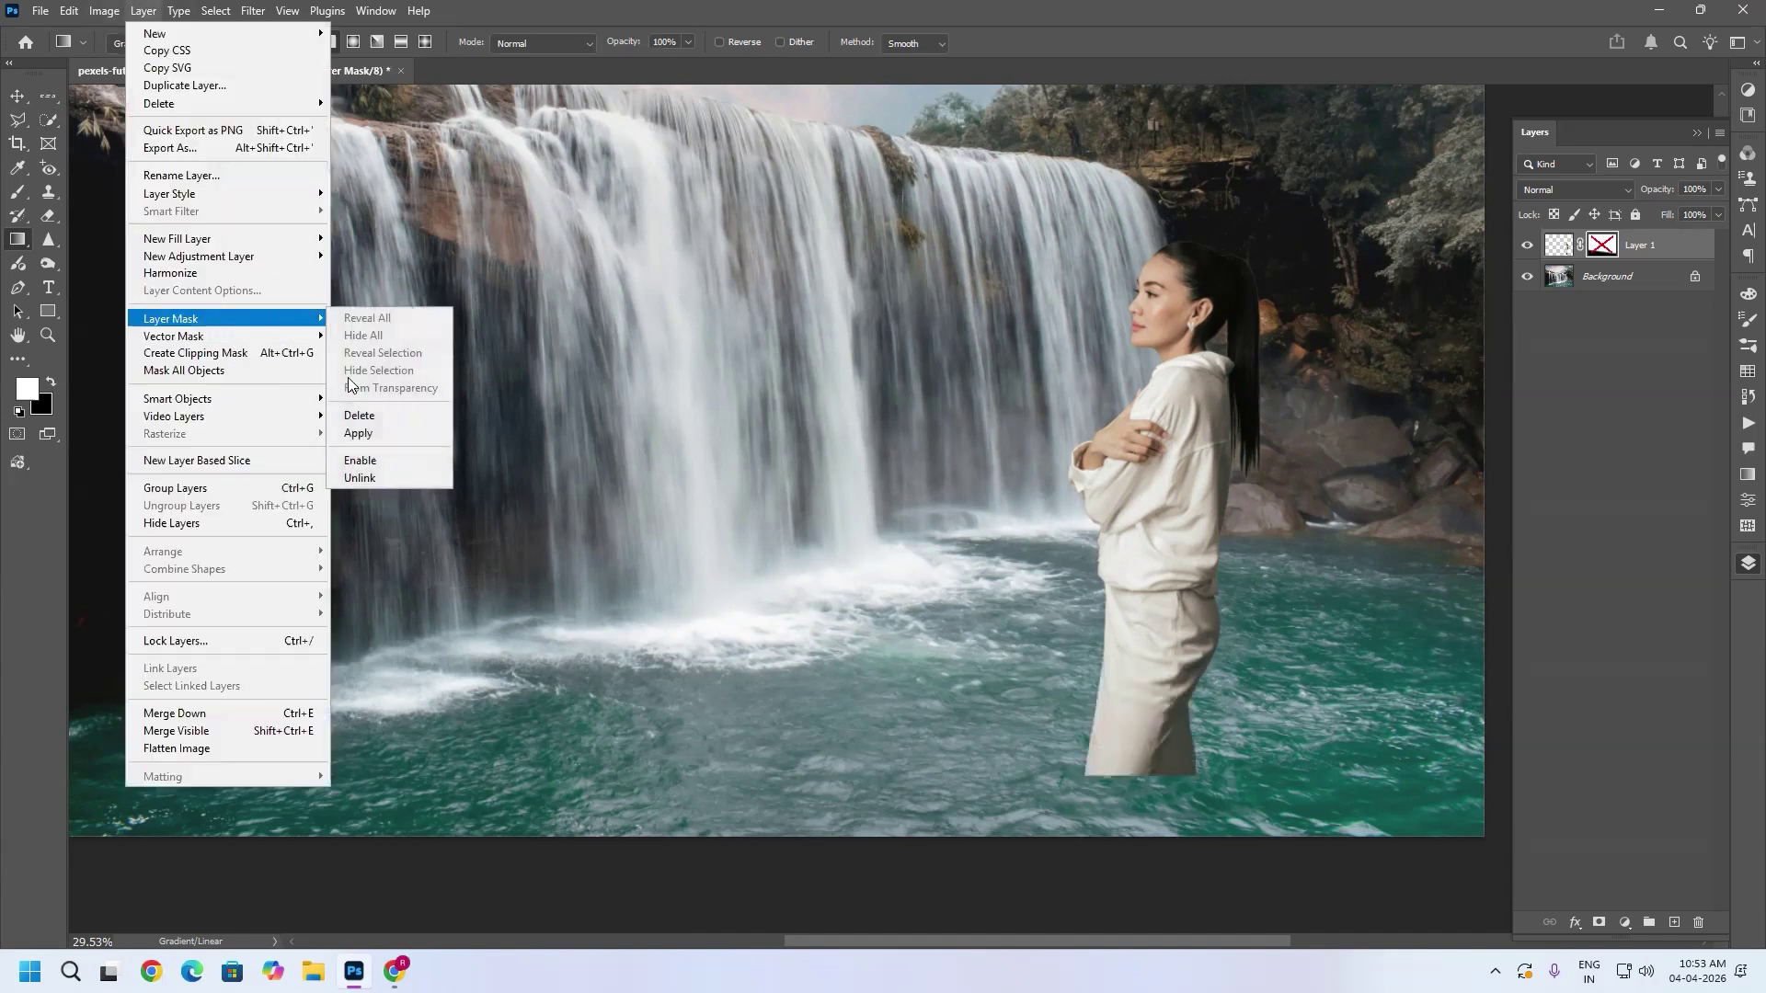
click(360, 463)
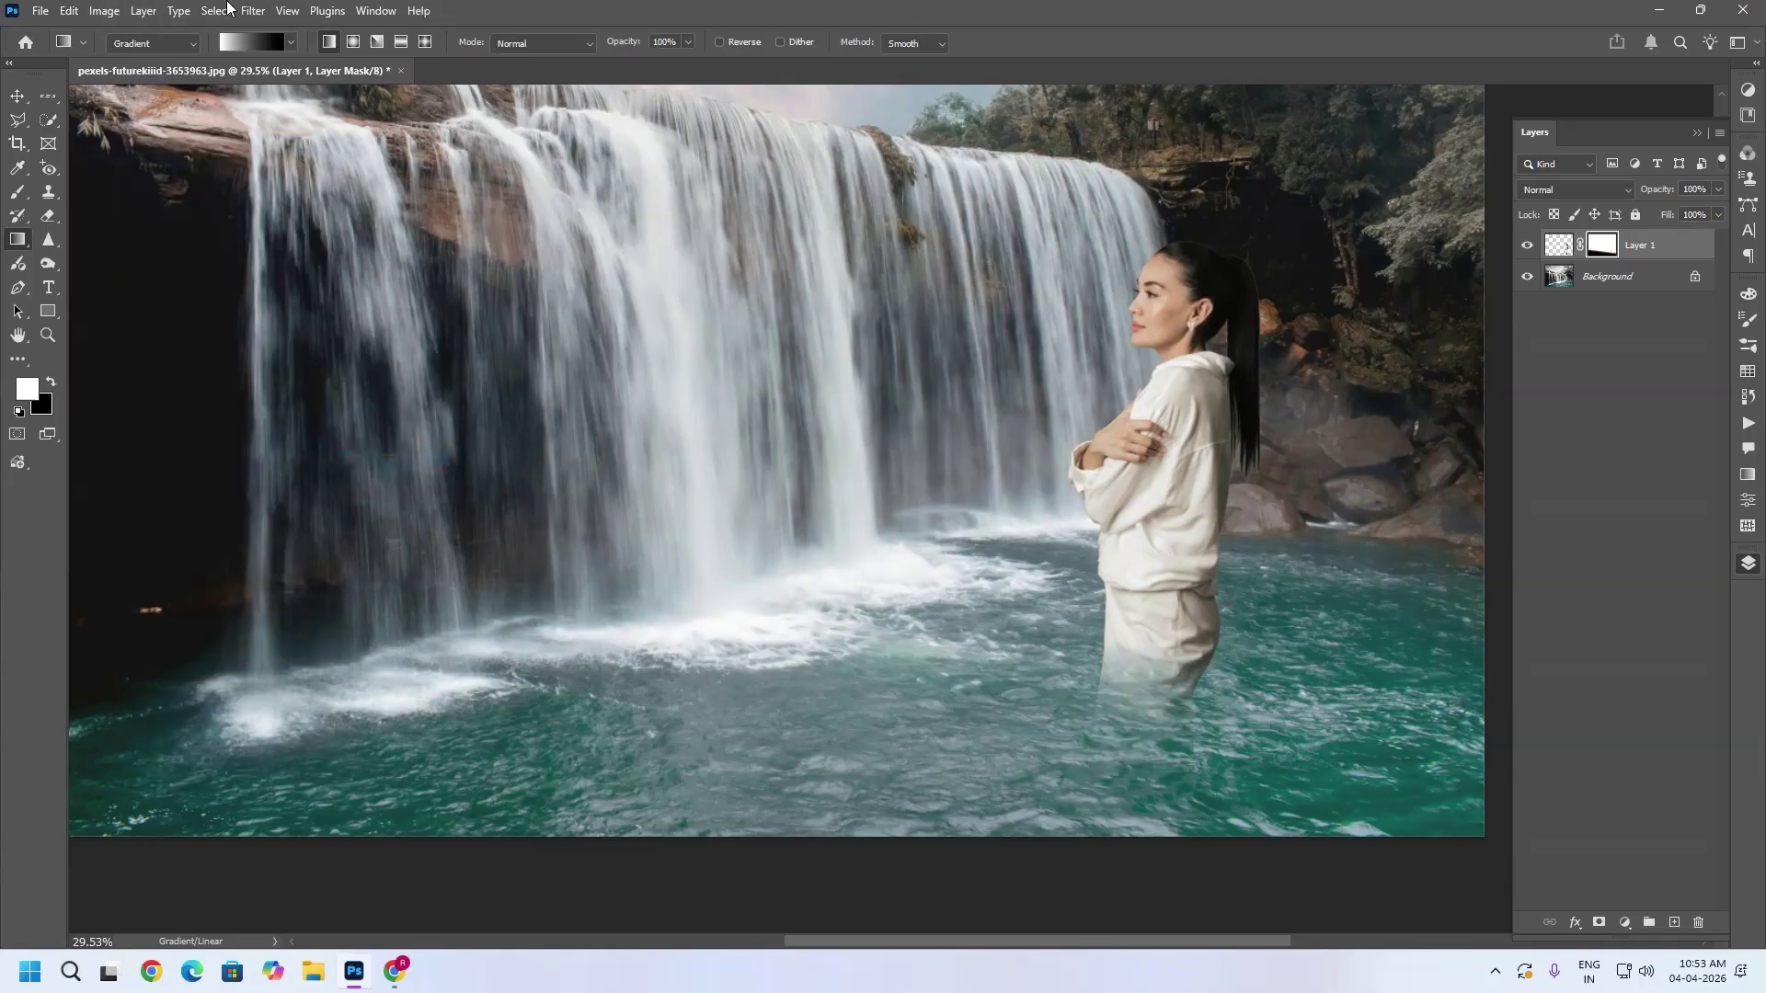
Step: Move the woman together with her linked mask up and left toward the waterfall, and undo the move
click(144, 11)
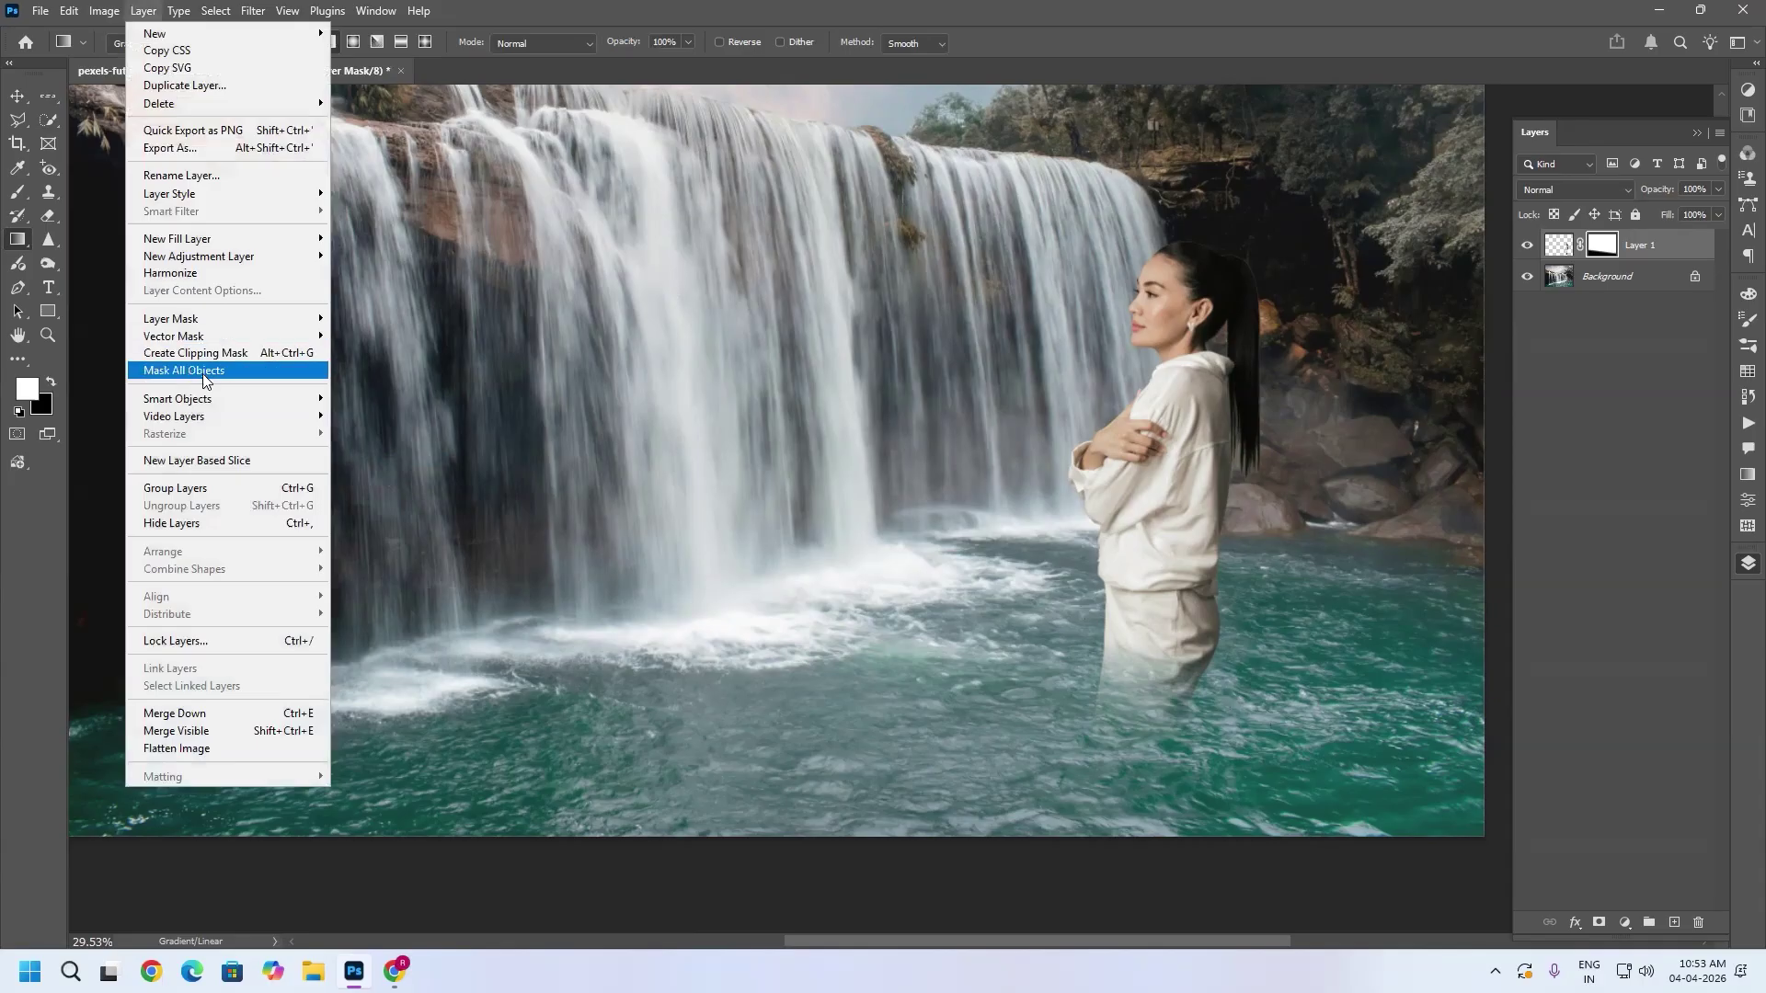
mouse_move(275, 318)
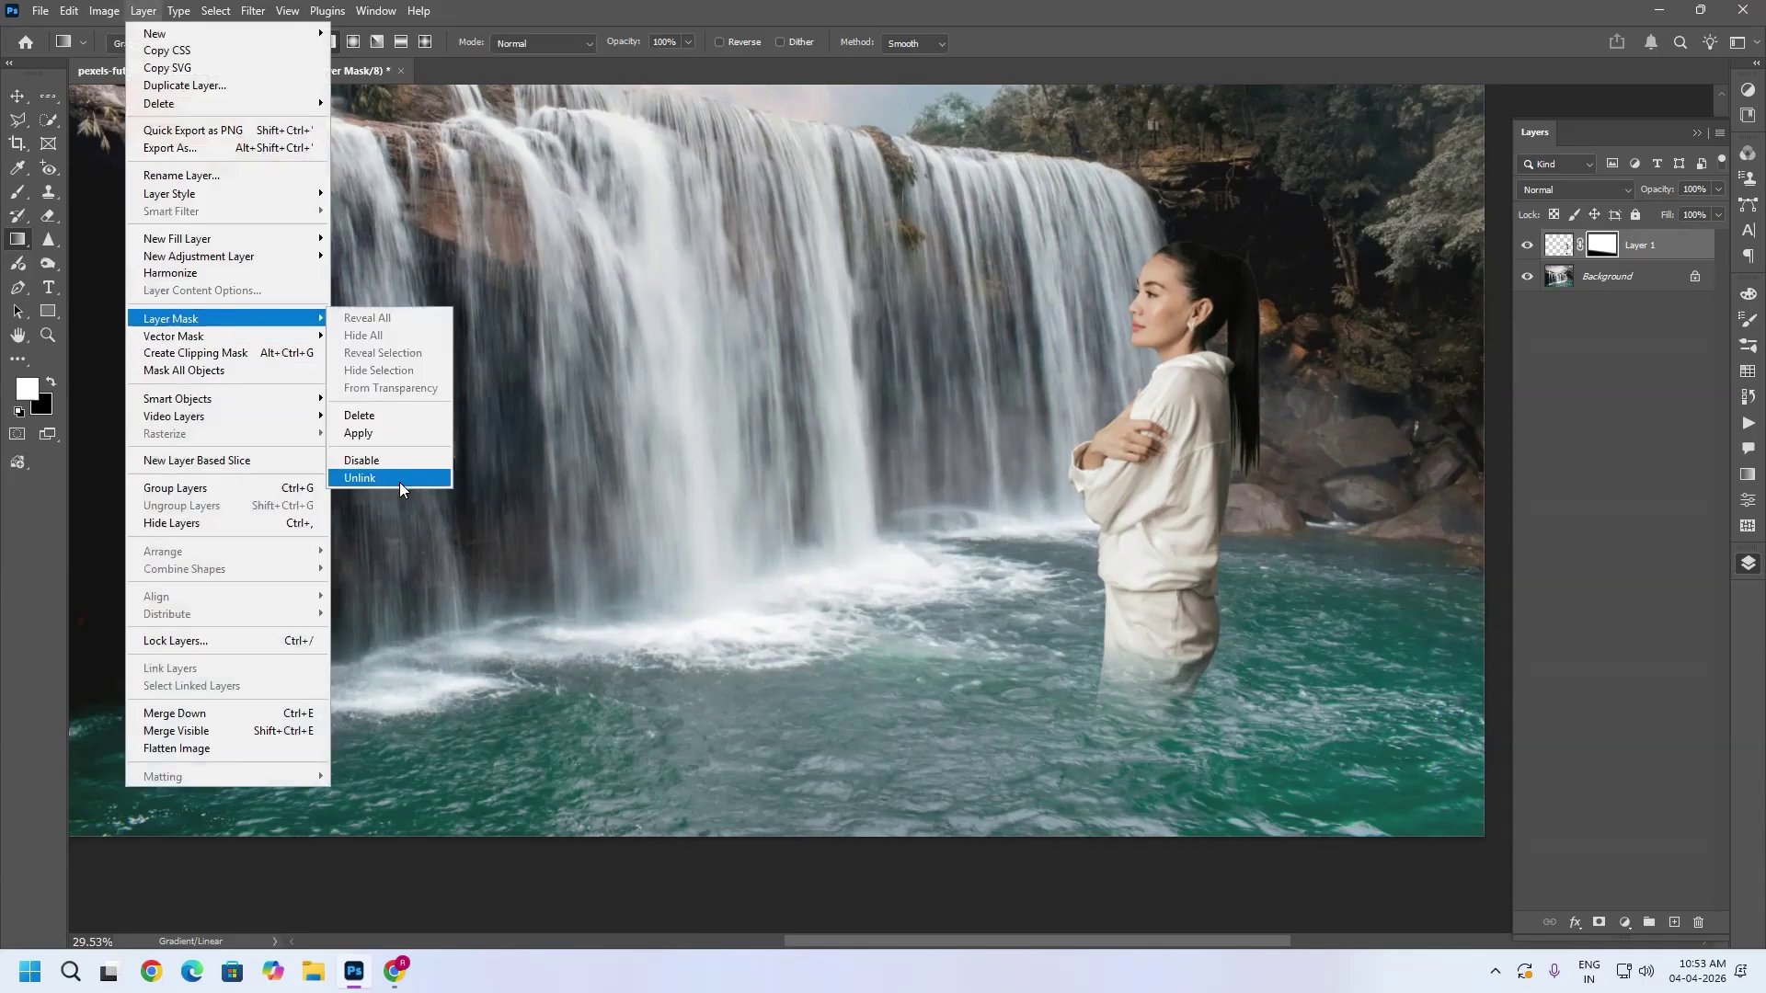
click(1230, 486)
key(v)
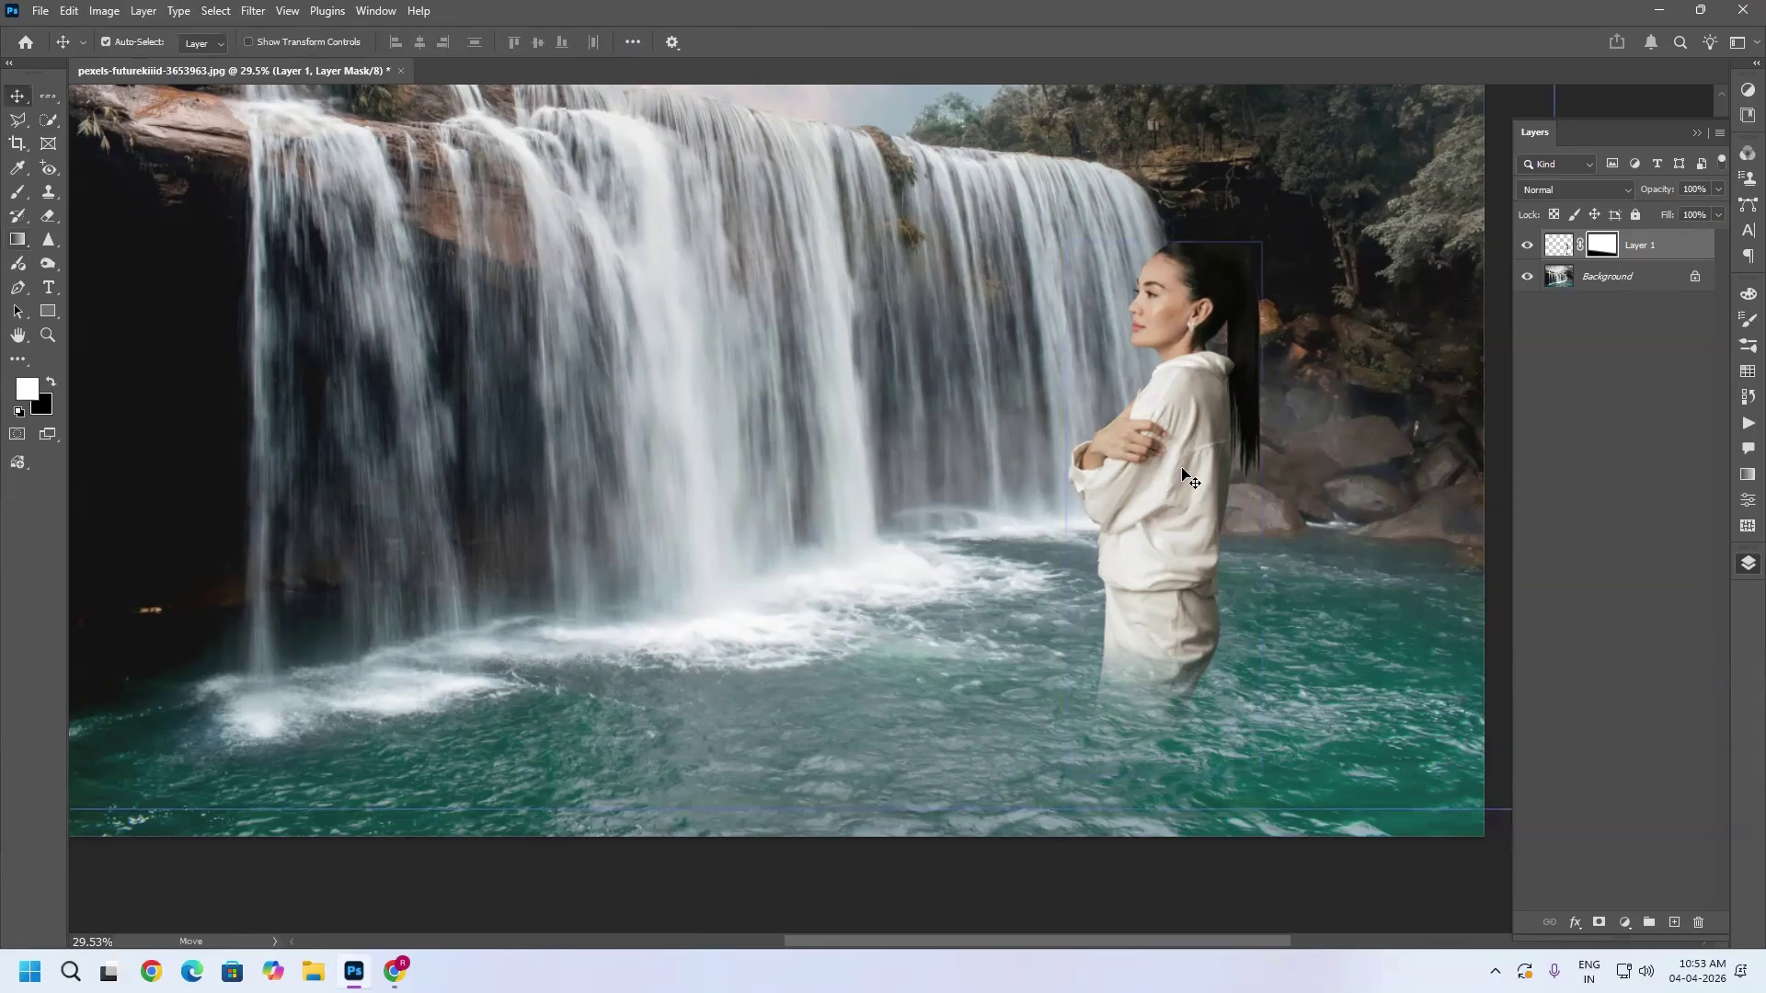
drag(1067, 481, 1117, 443)
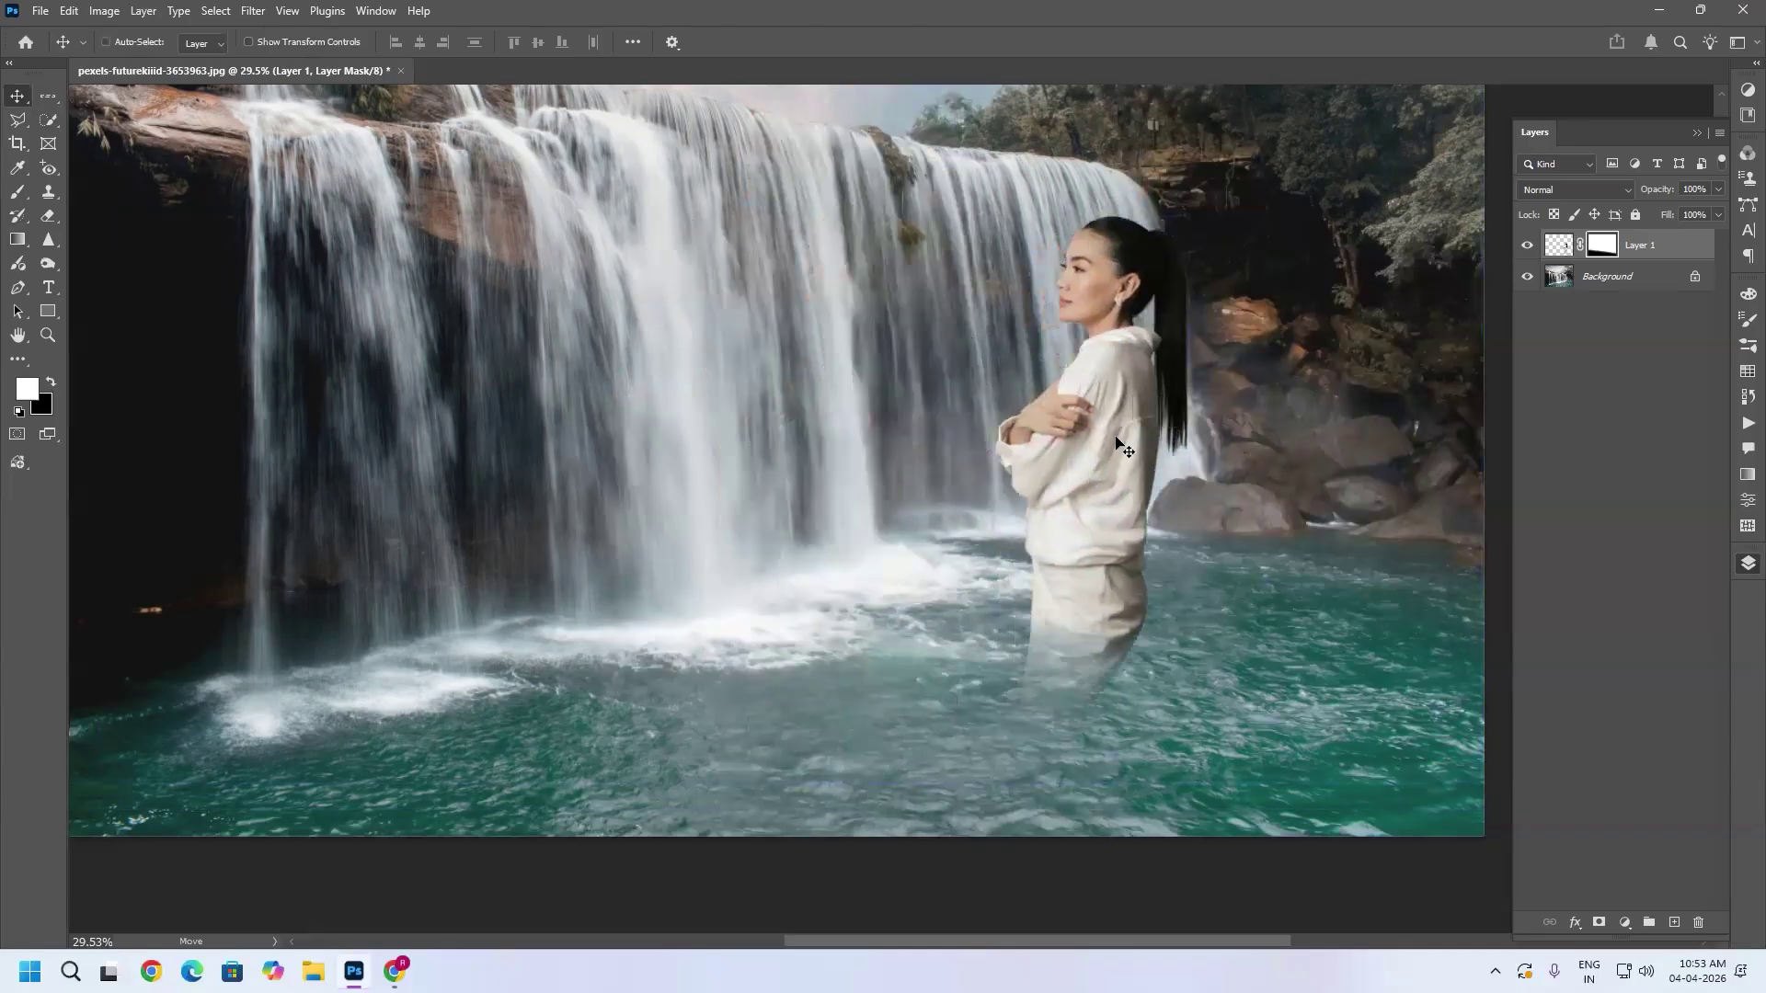
key(ctrl+z)
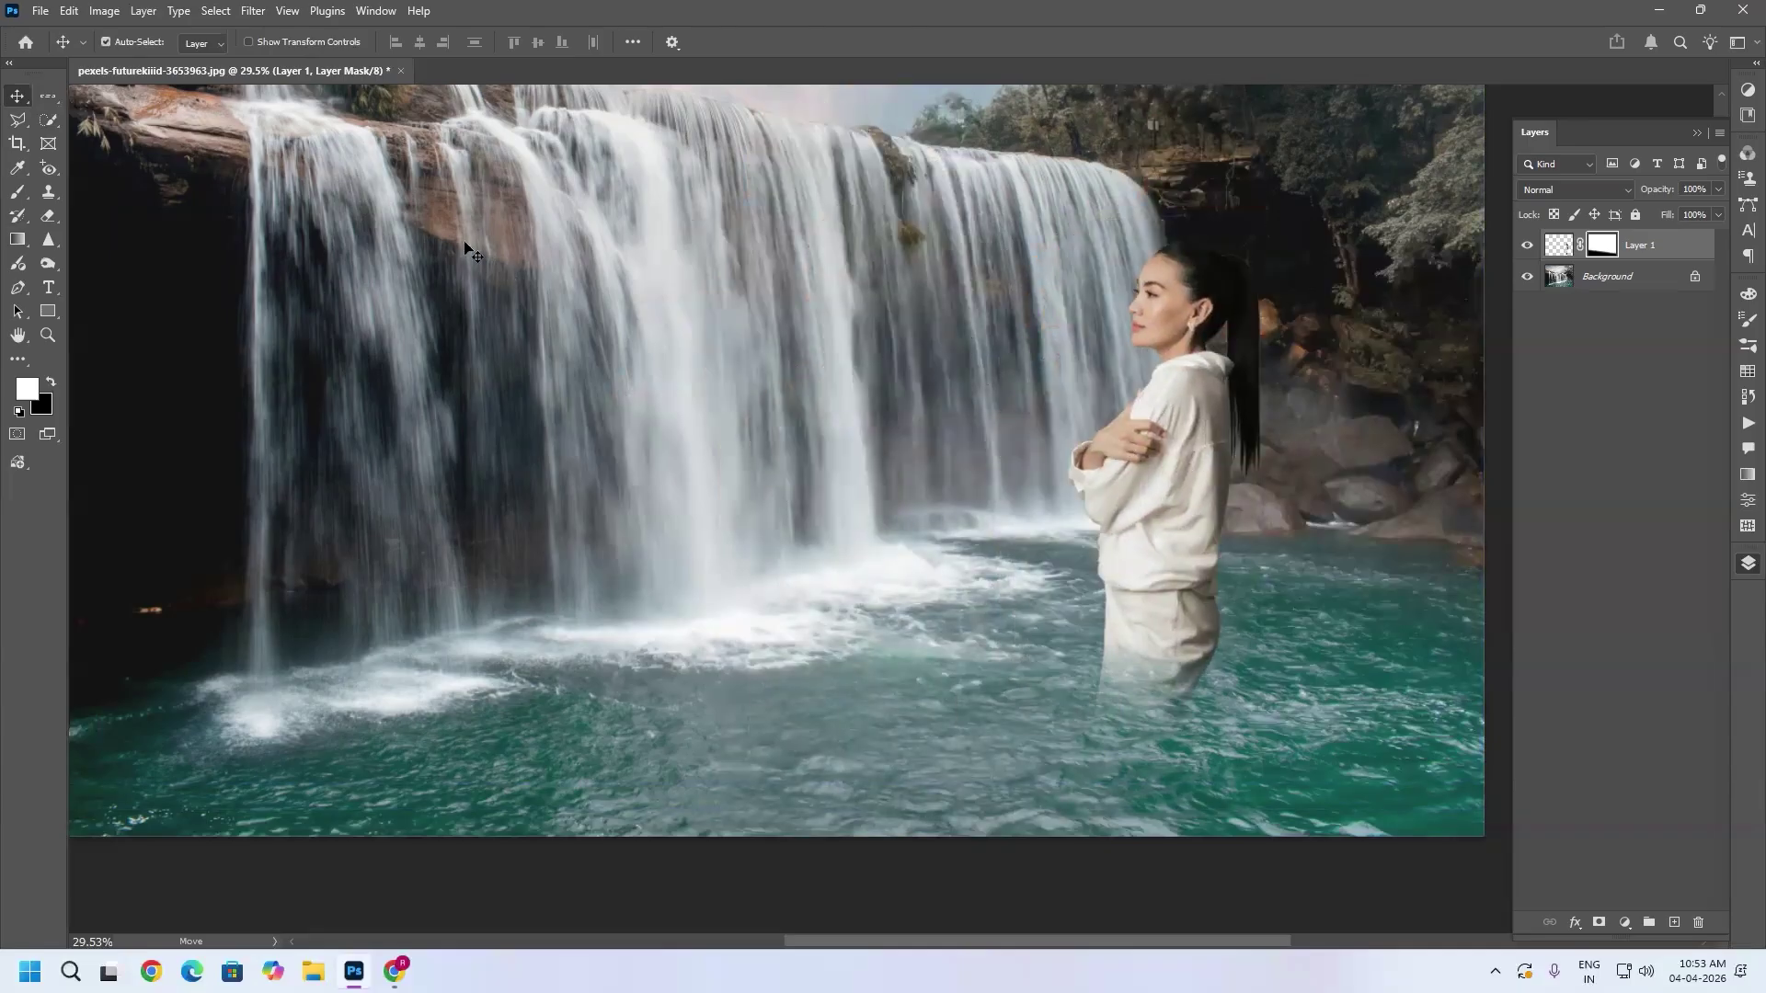
Step: Unlink Layer 1's mask, and shift the woman and the mask slightly, each independently of the other
click(144, 11)
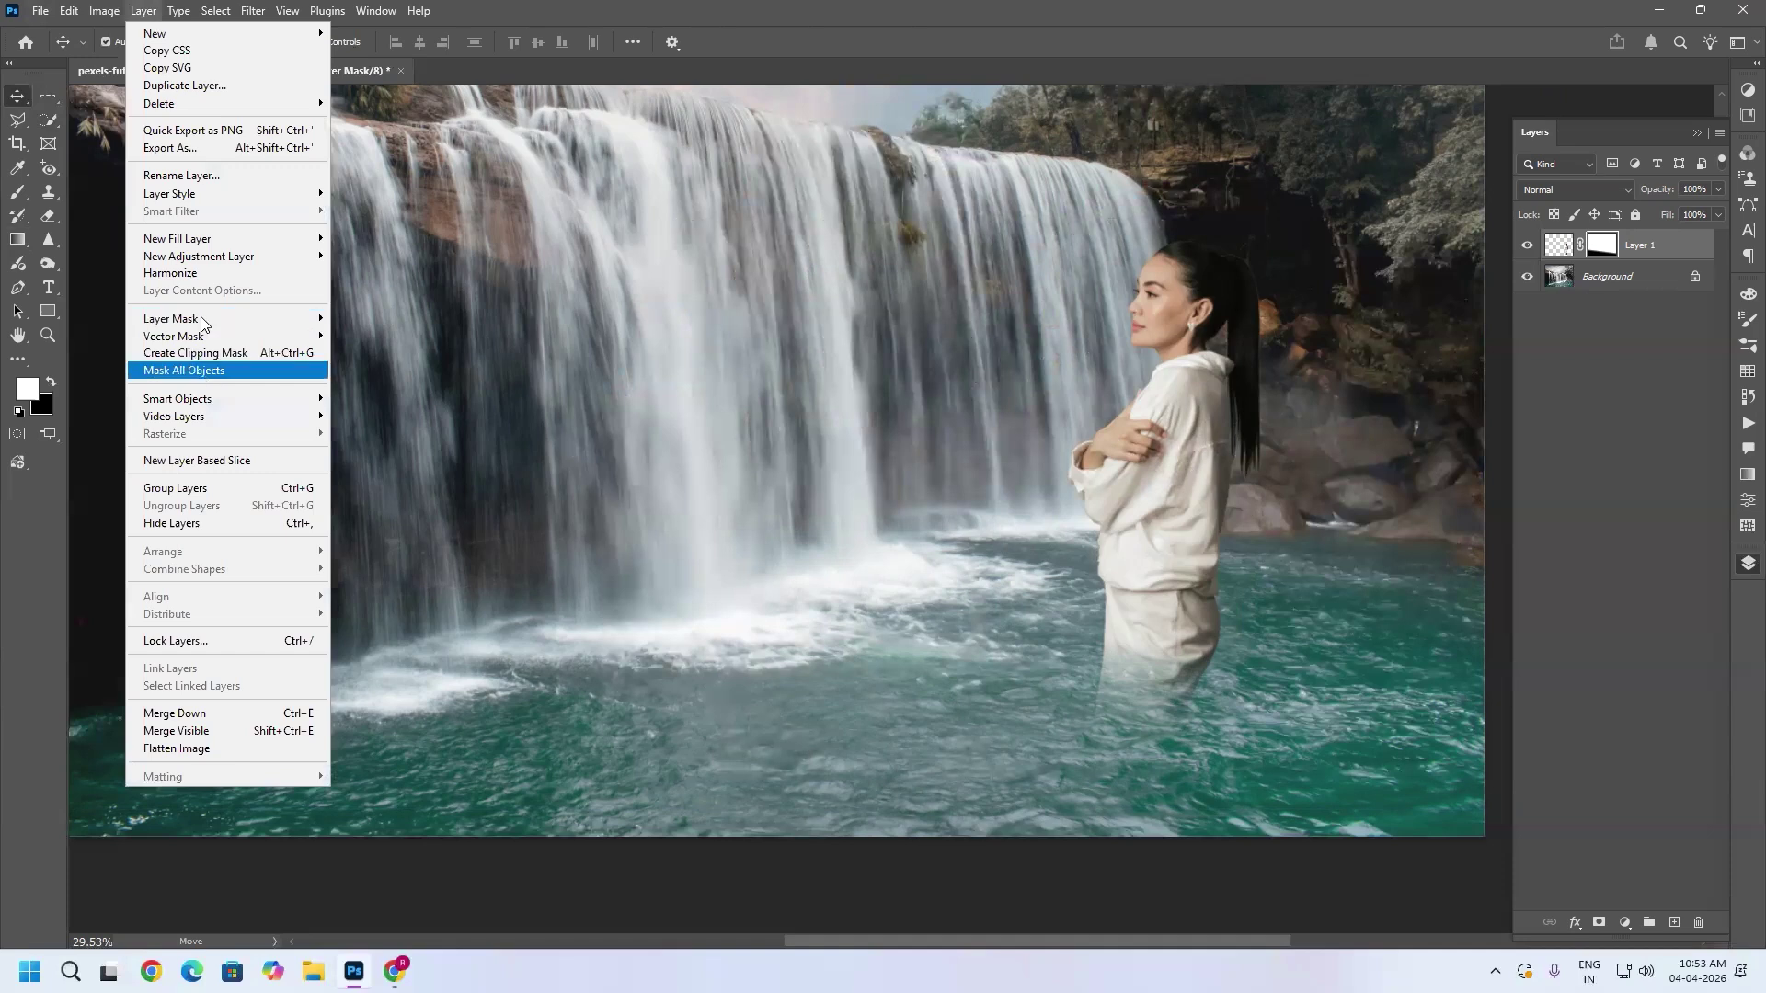
mouse_move(202, 322)
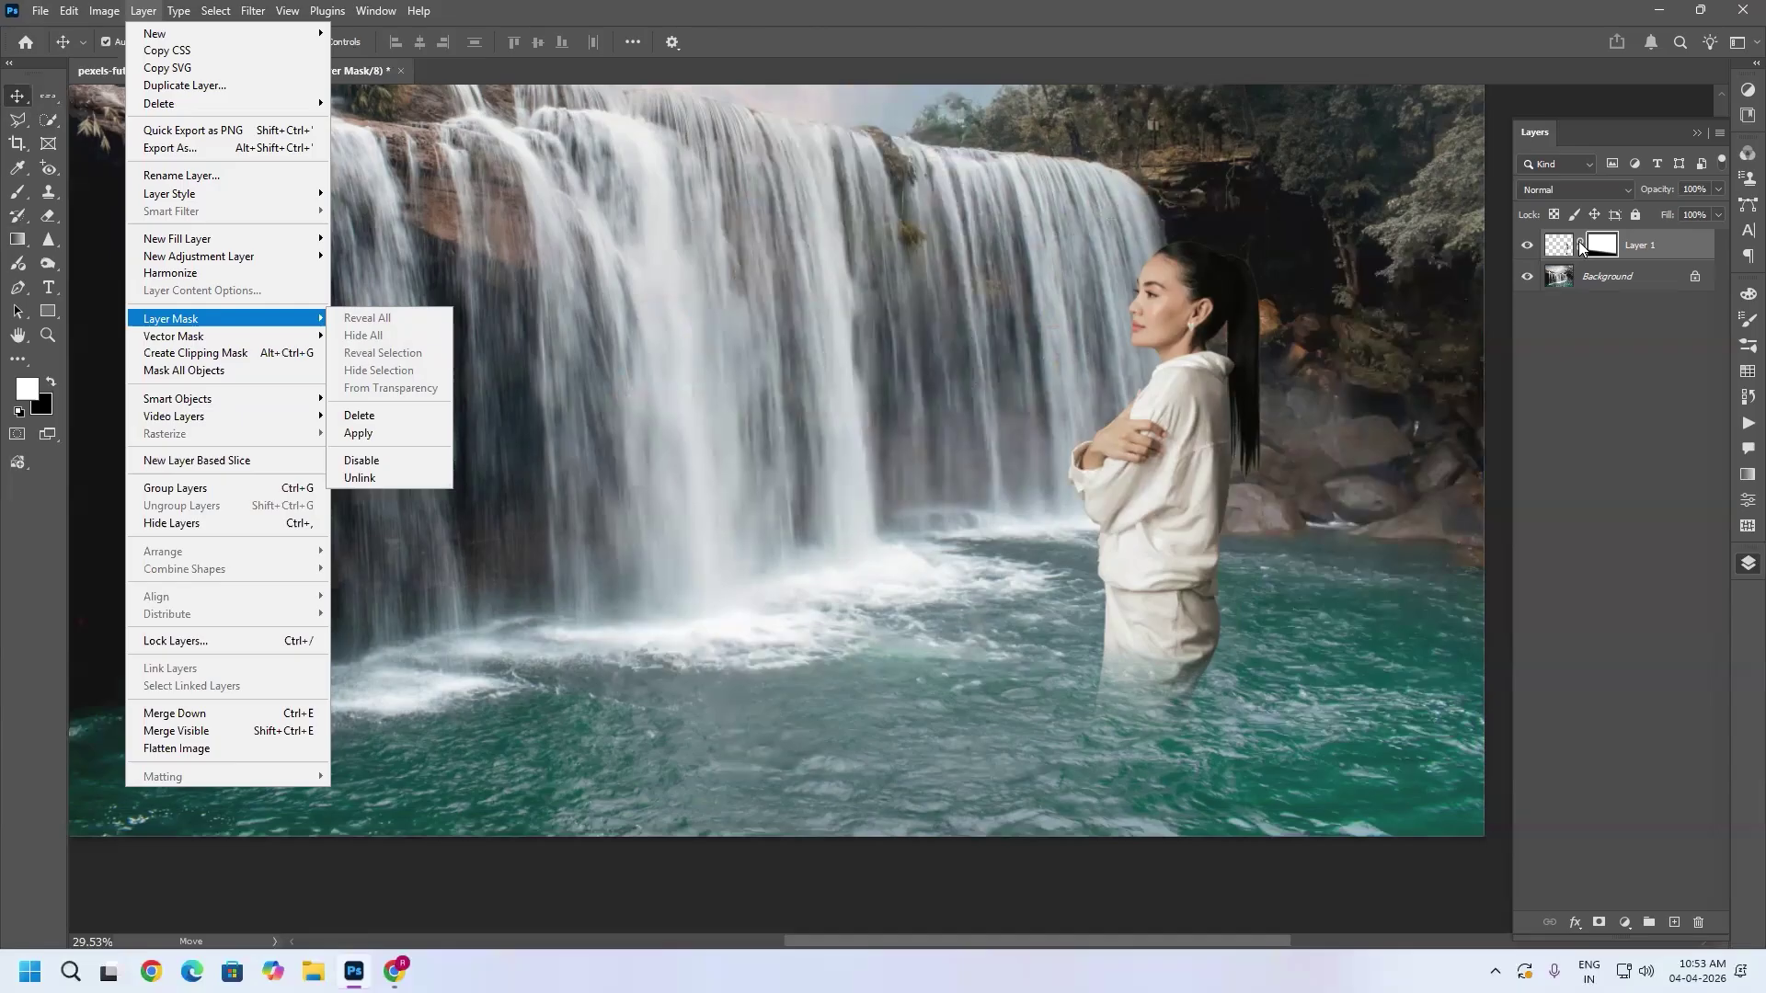
click(363, 479)
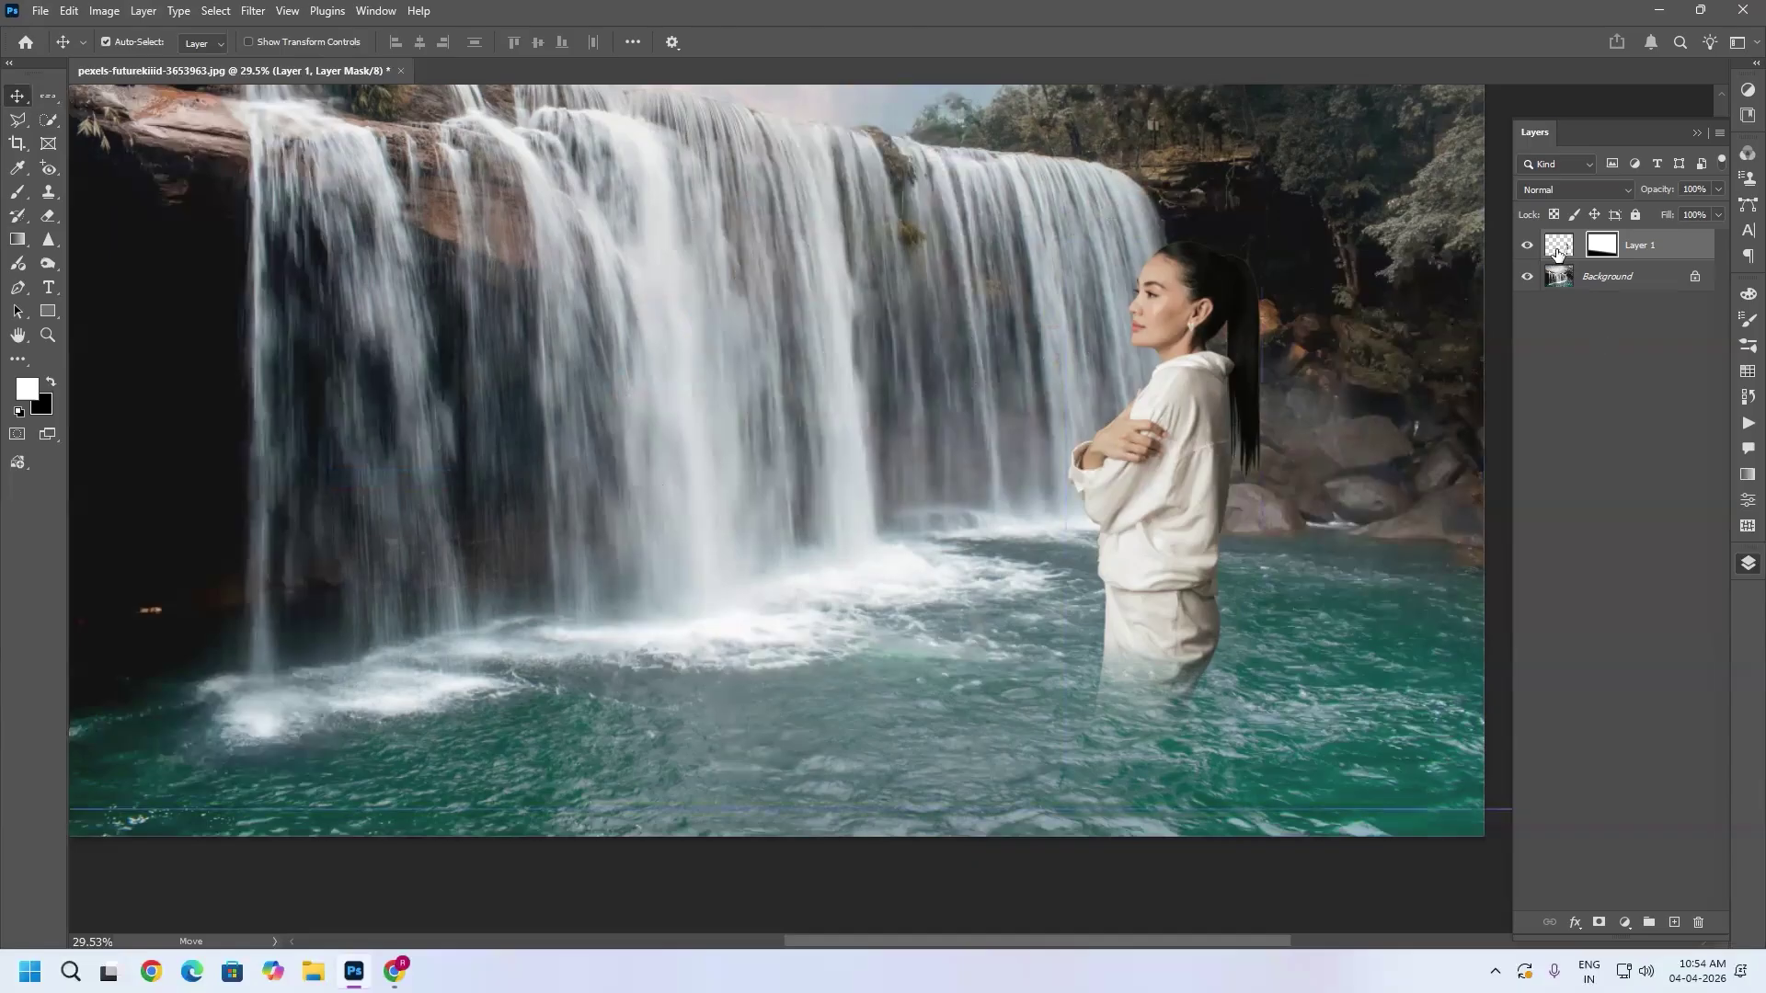
click(1562, 249)
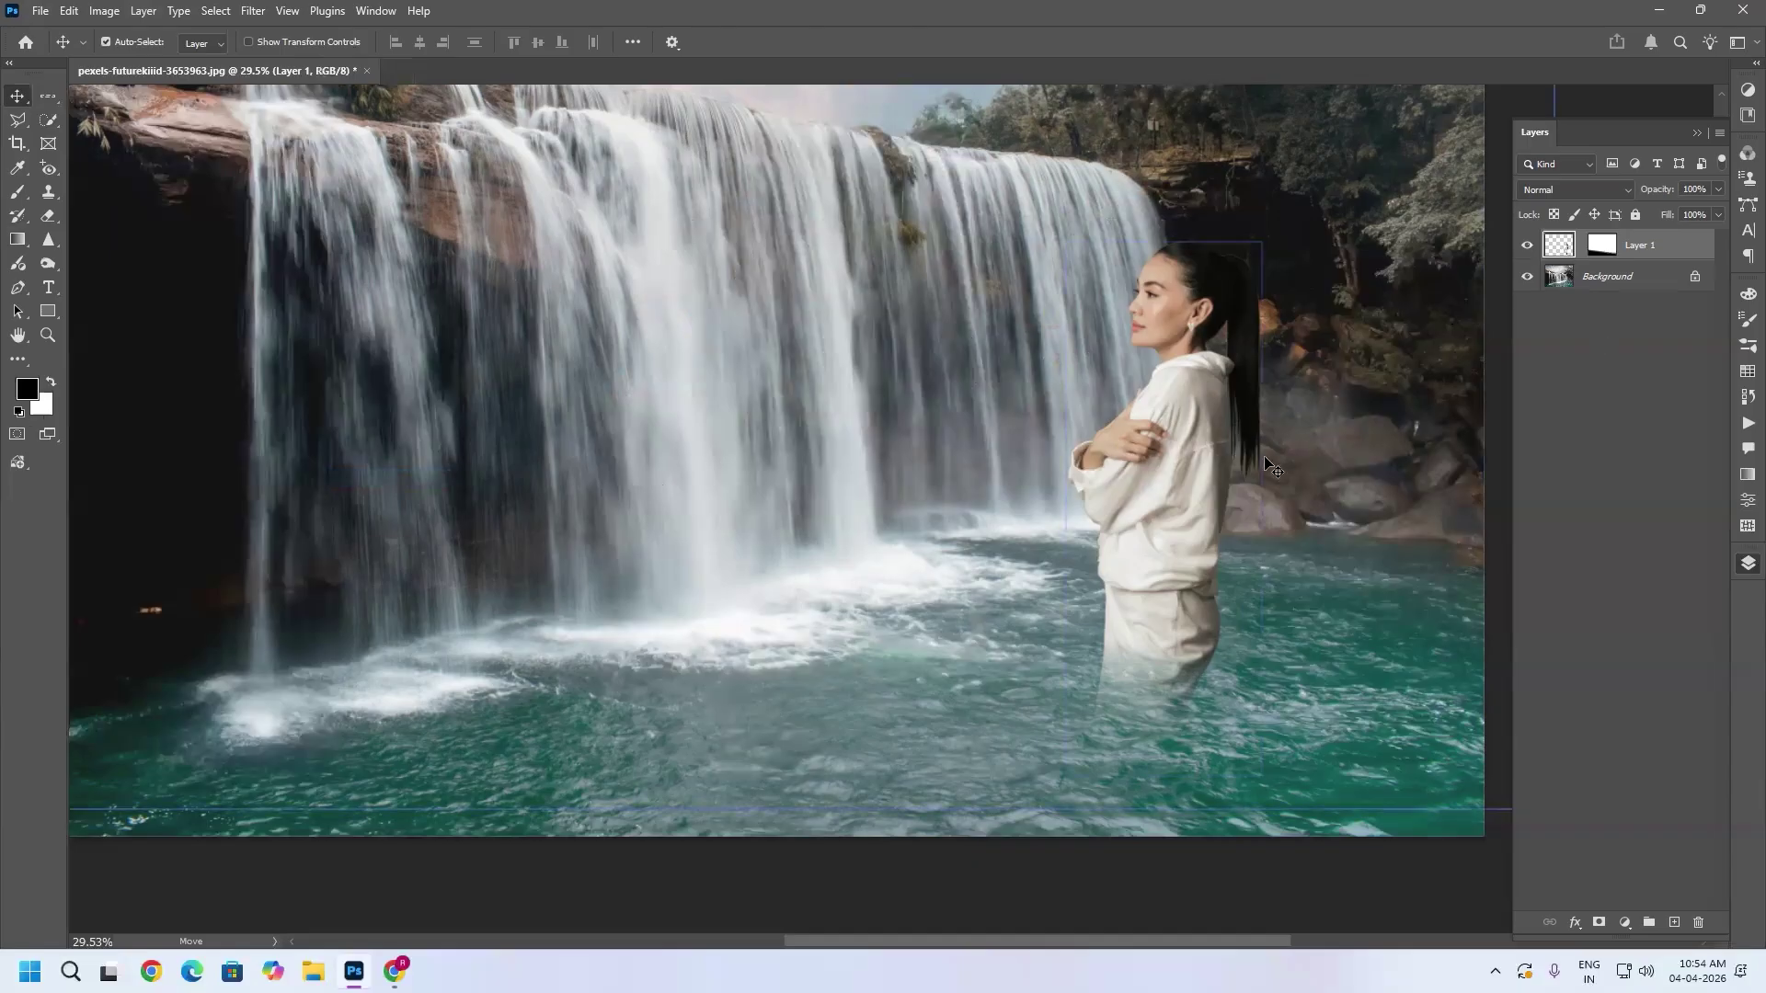
mouse_move(1191, 378)
mouse_down()
mouse_move(1169, 539)
mouse_move(1165, 853)
mouse_move(1130, 486)
mouse_move(1156, 343)
mouse_move(1220, 387)
mouse_move(1205, 361)
mouse_up()
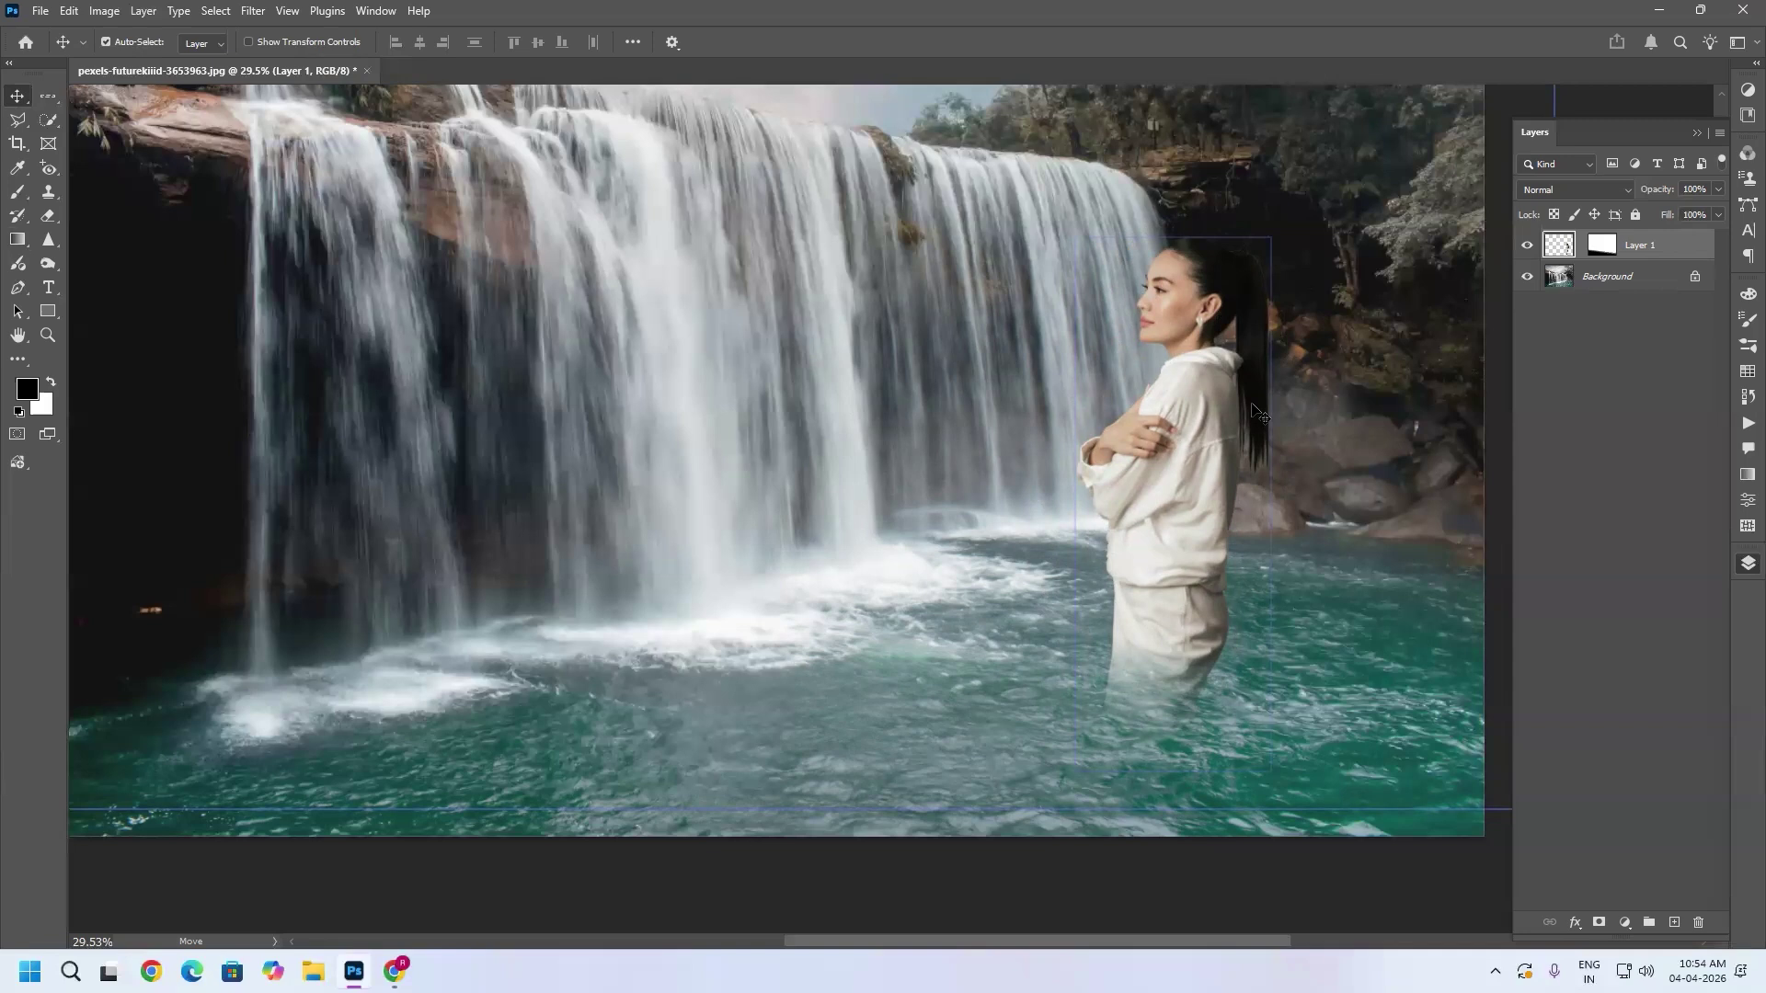
drag(1180, 414, 1193, 456)
click(1609, 247)
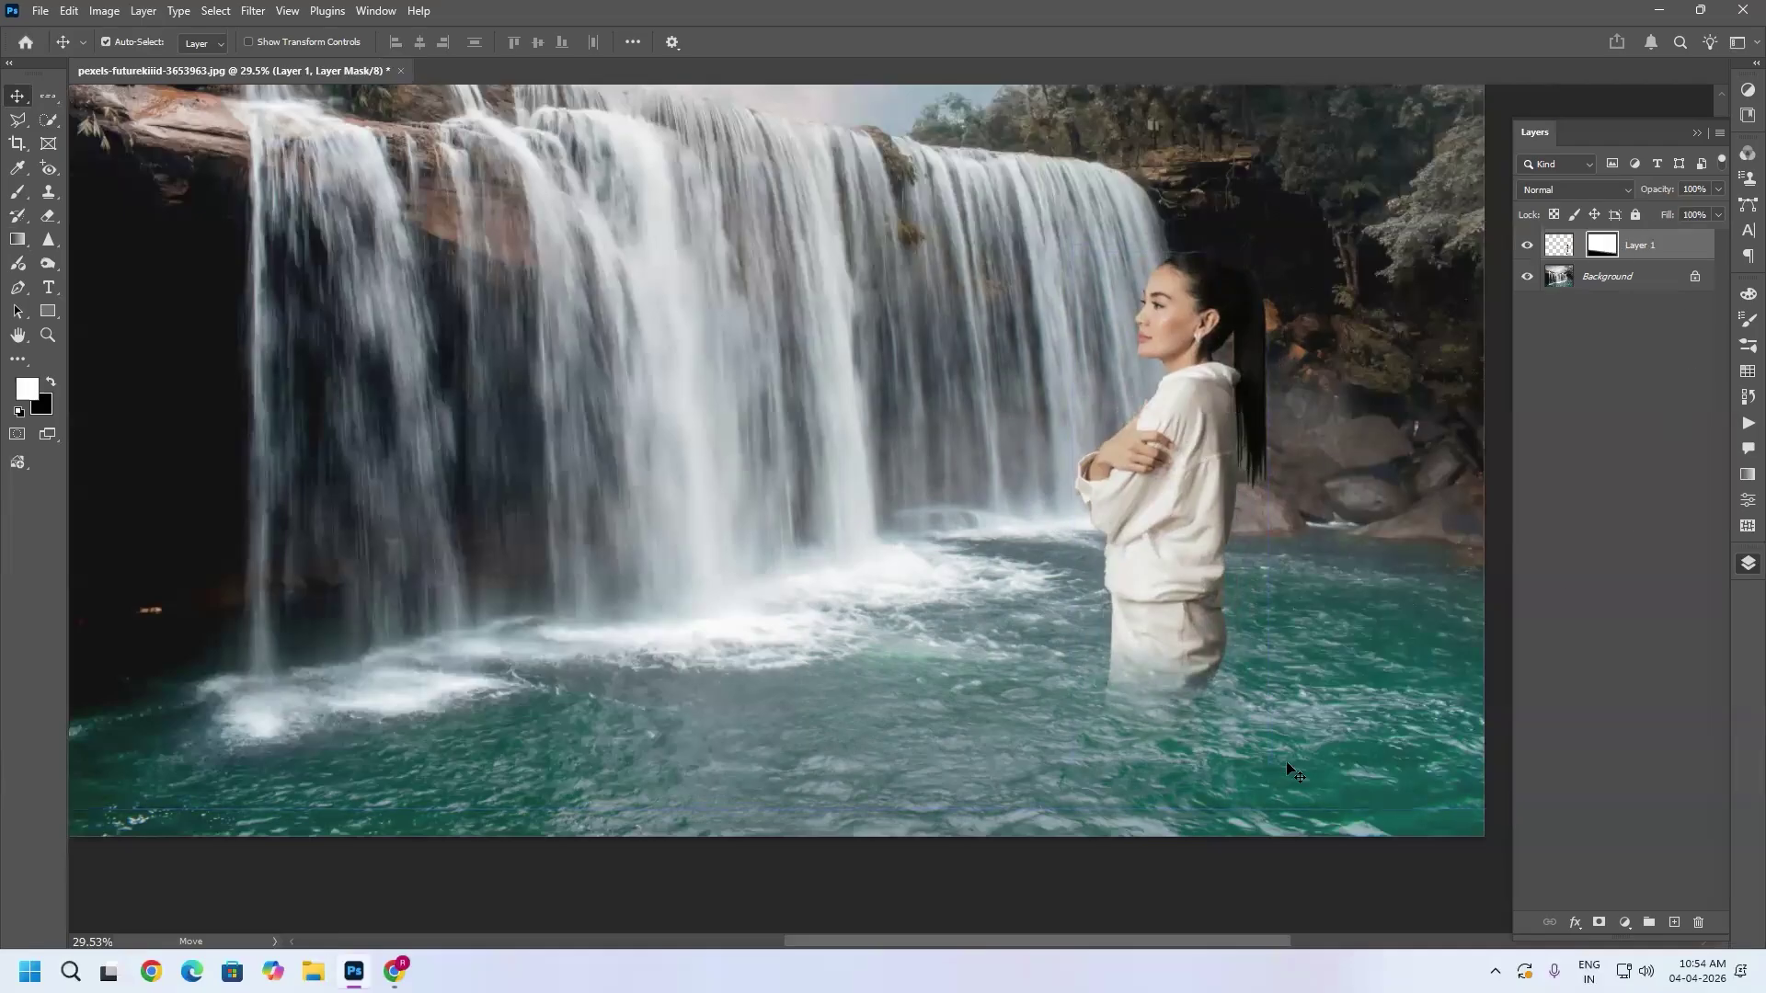
drag(1181, 738, 1199, 770)
Step: Relink the mask to Layer 1 and move the woman and mask together left in front of the waterfall
click(1580, 245)
drag(1150, 581, 1110, 505)
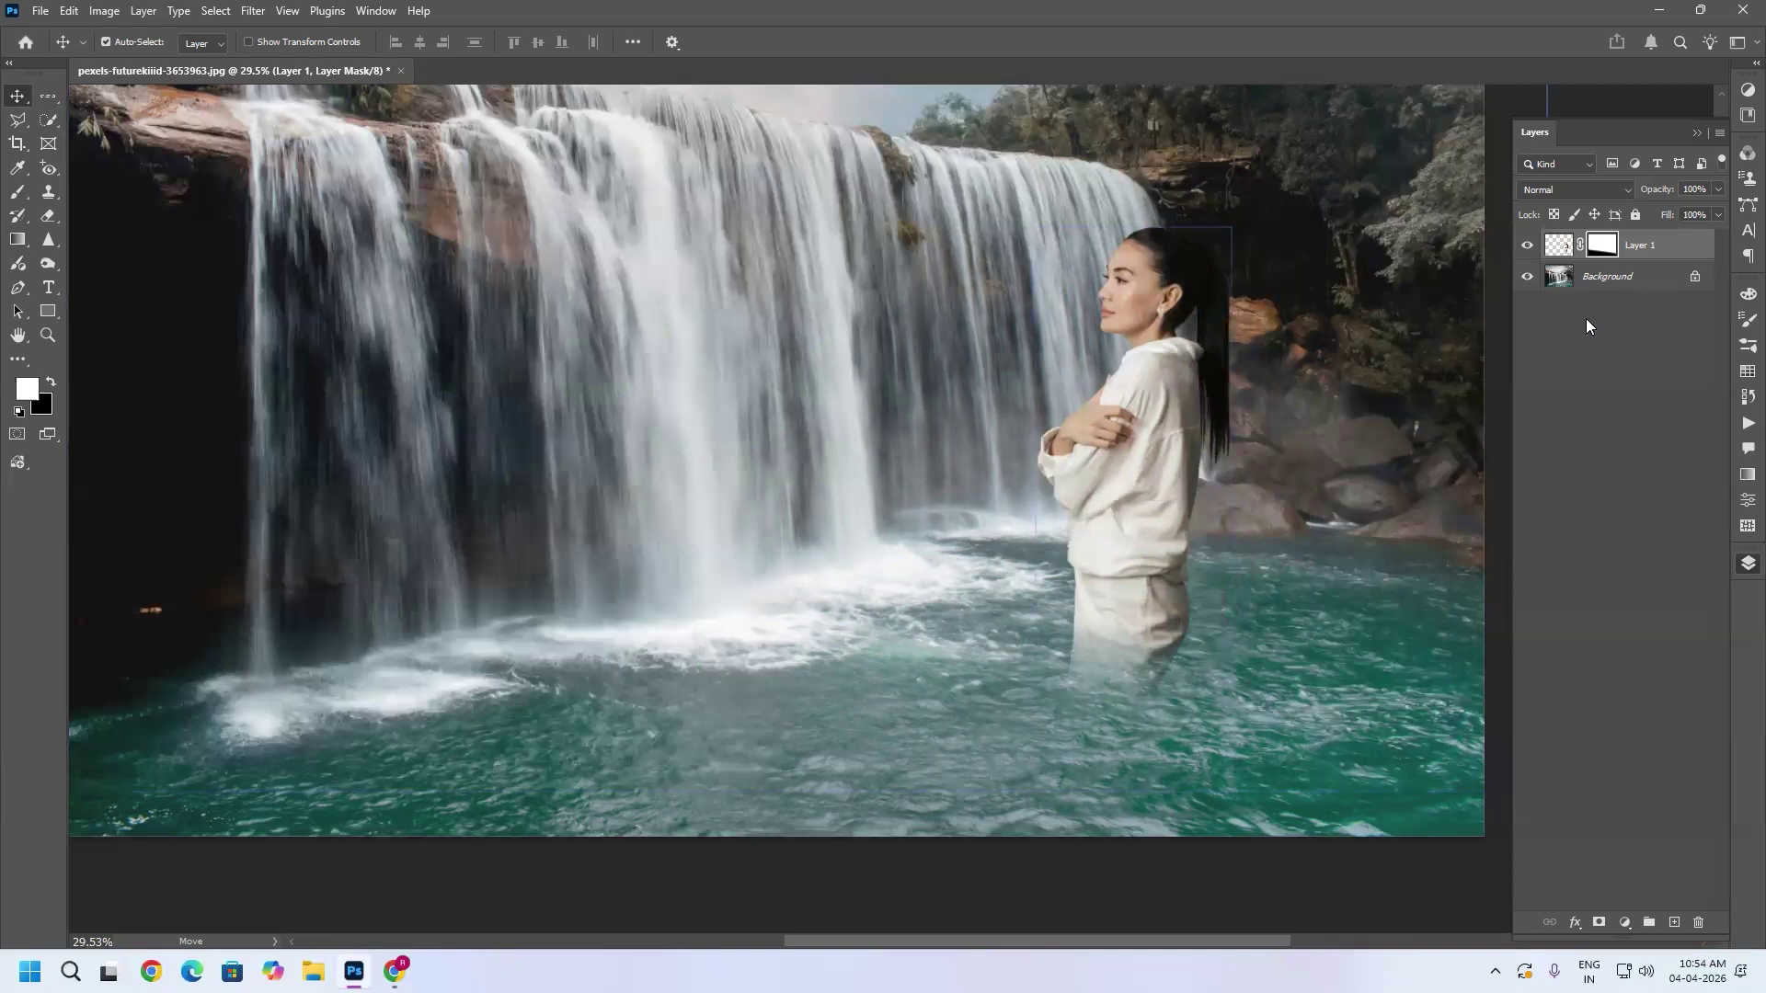
key(ctrl+z)
key(ctrl)
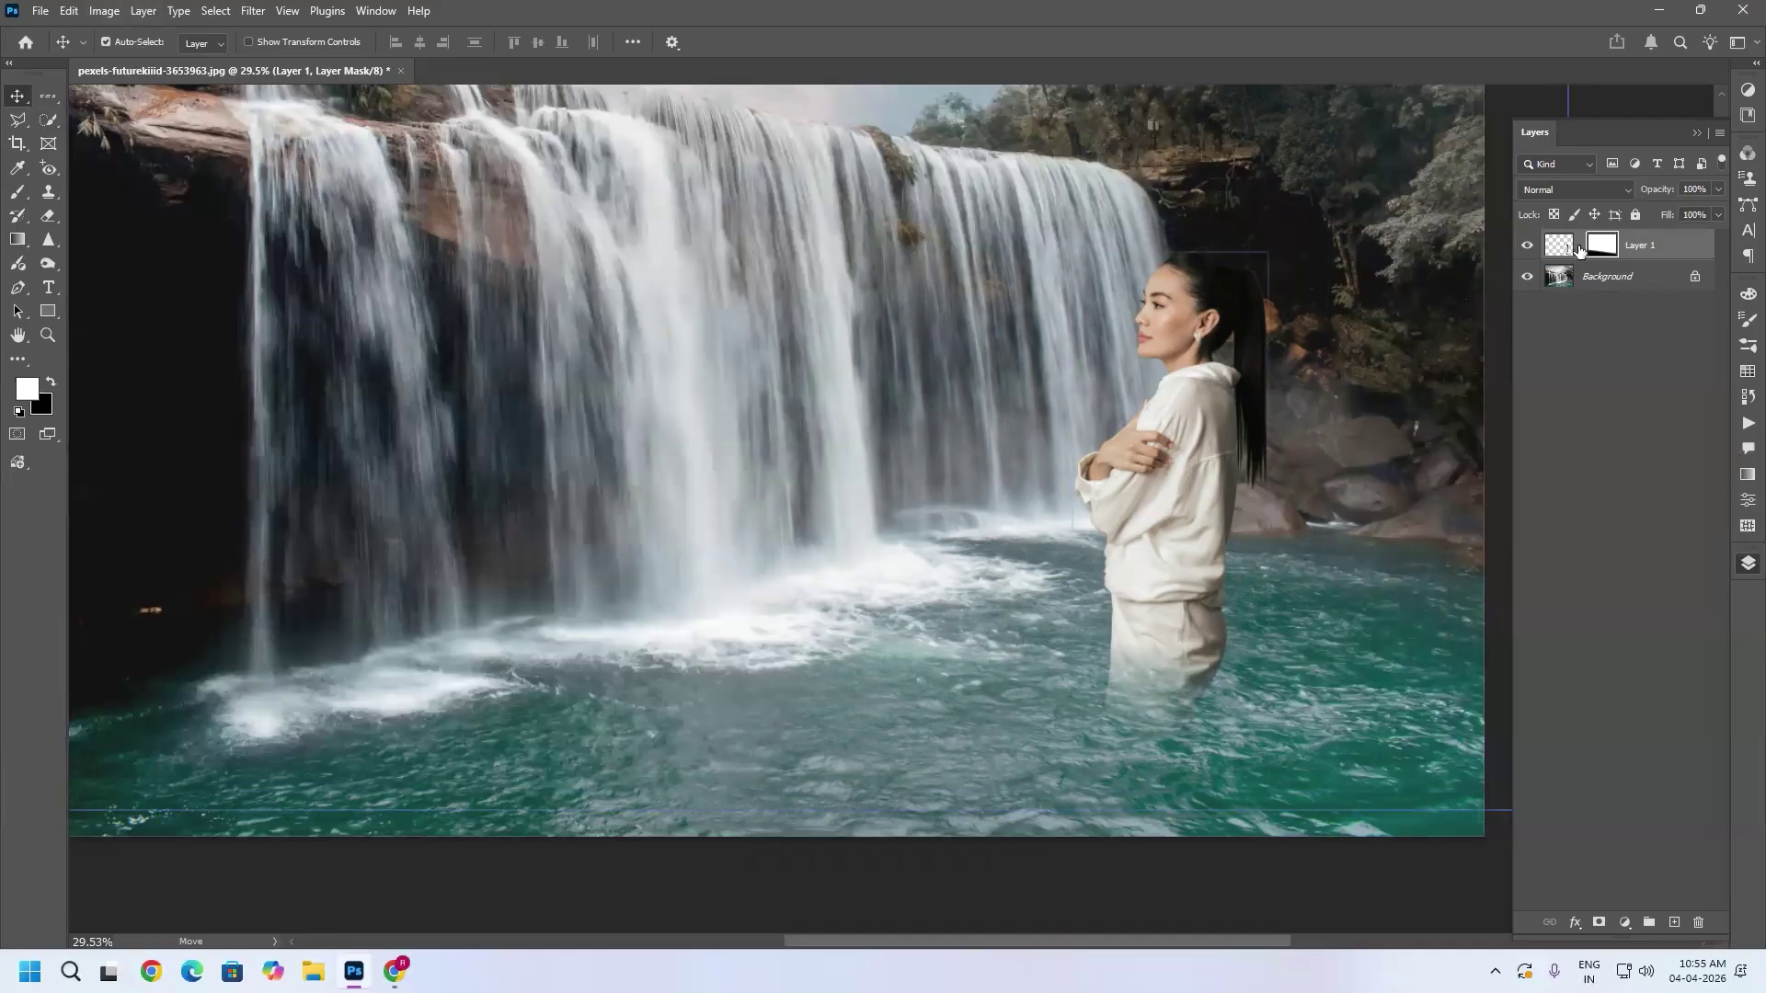
drag(1202, 497, 1098, 504)
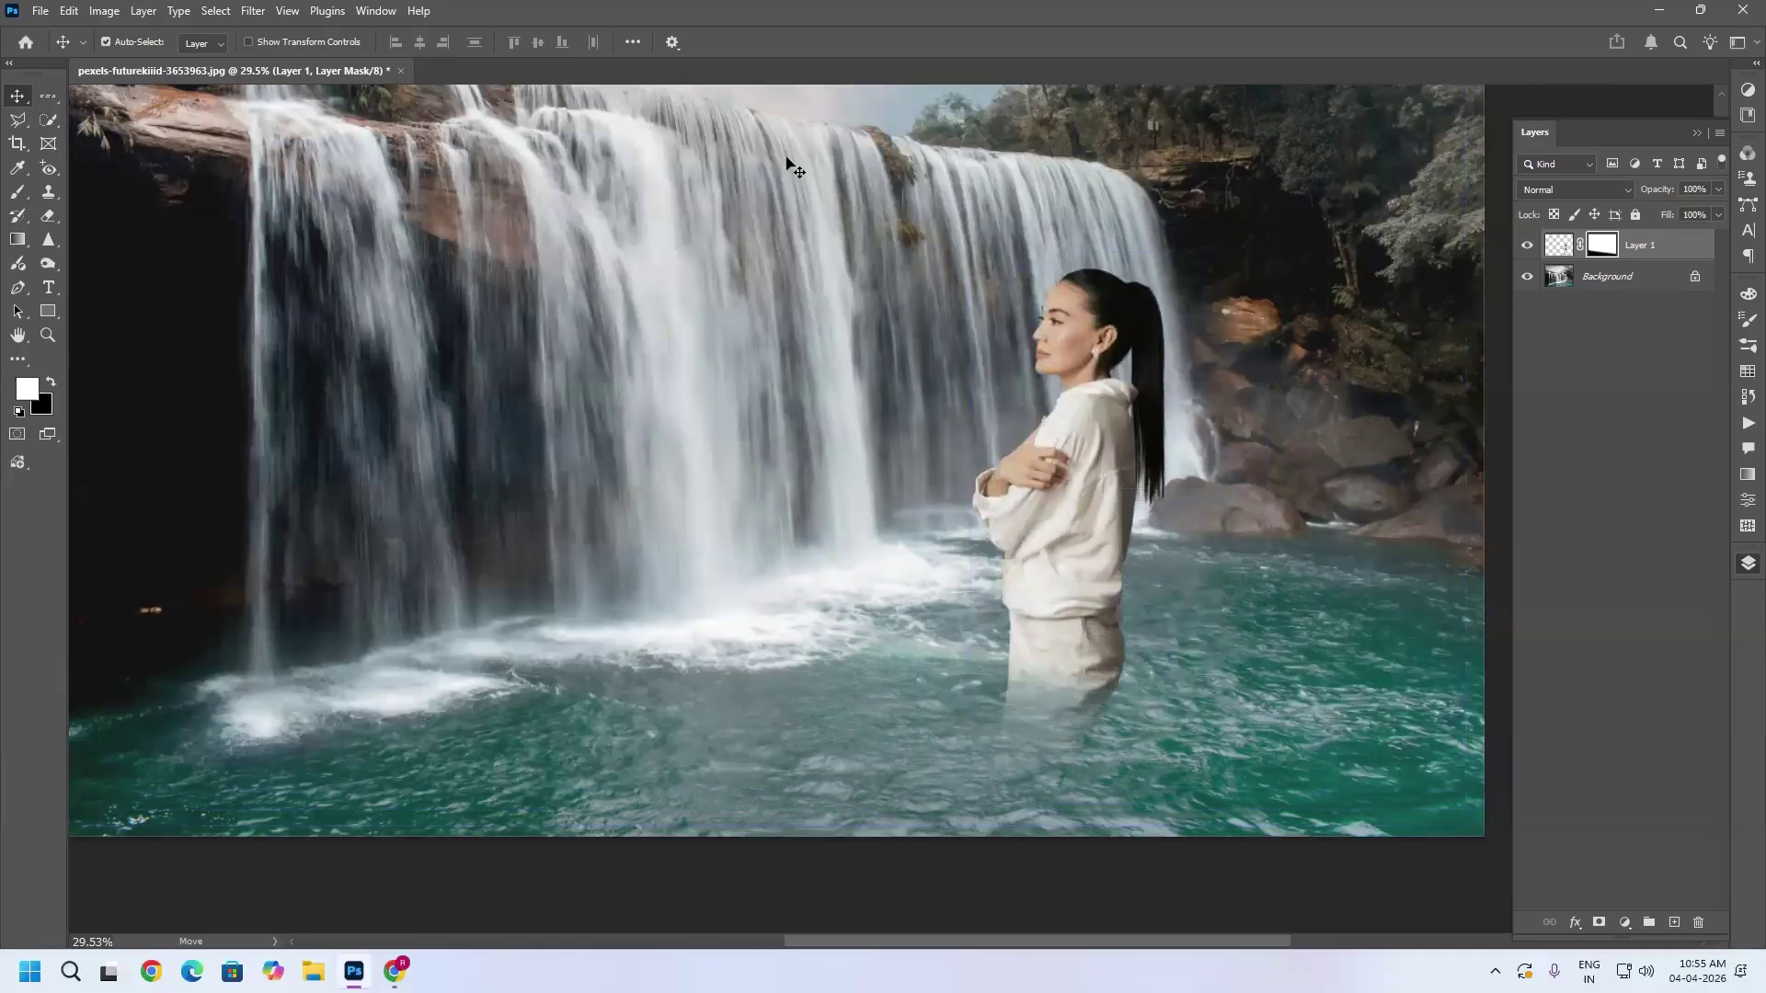
Step: Apply the relinked layer mask permanently to Layer 1
click(151, 10)
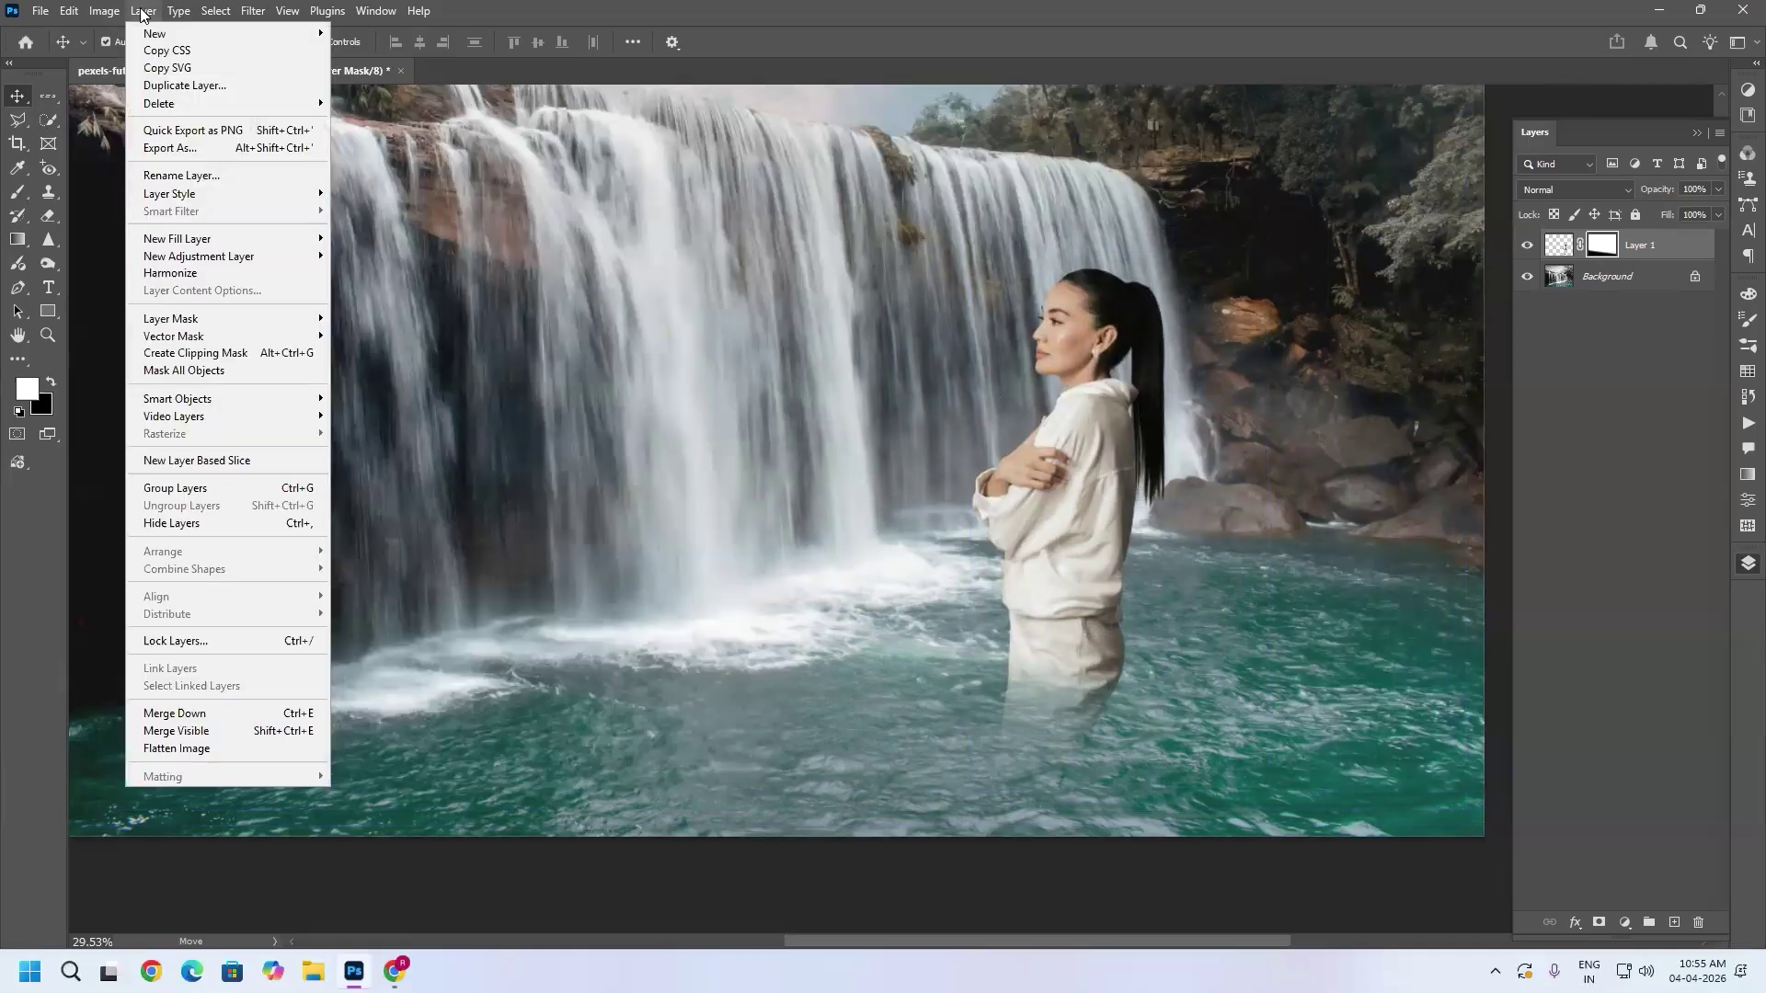
click(253, 10)
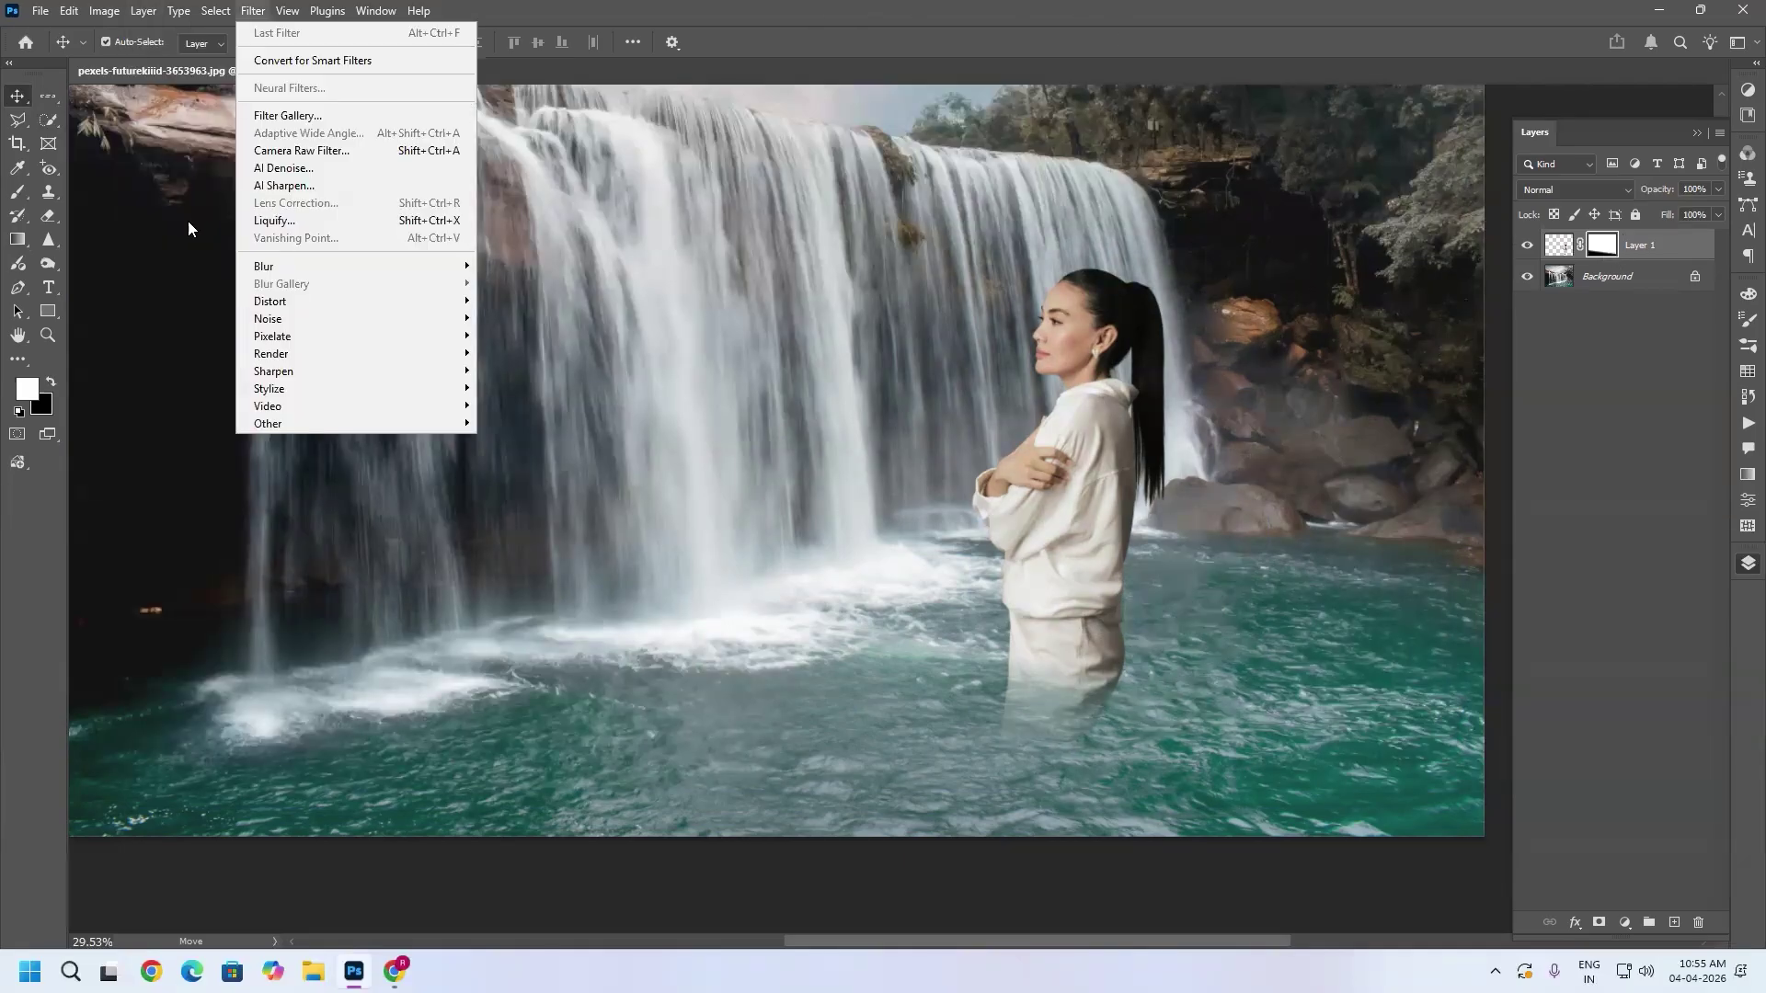
click(188, 228)
click(69, 10)
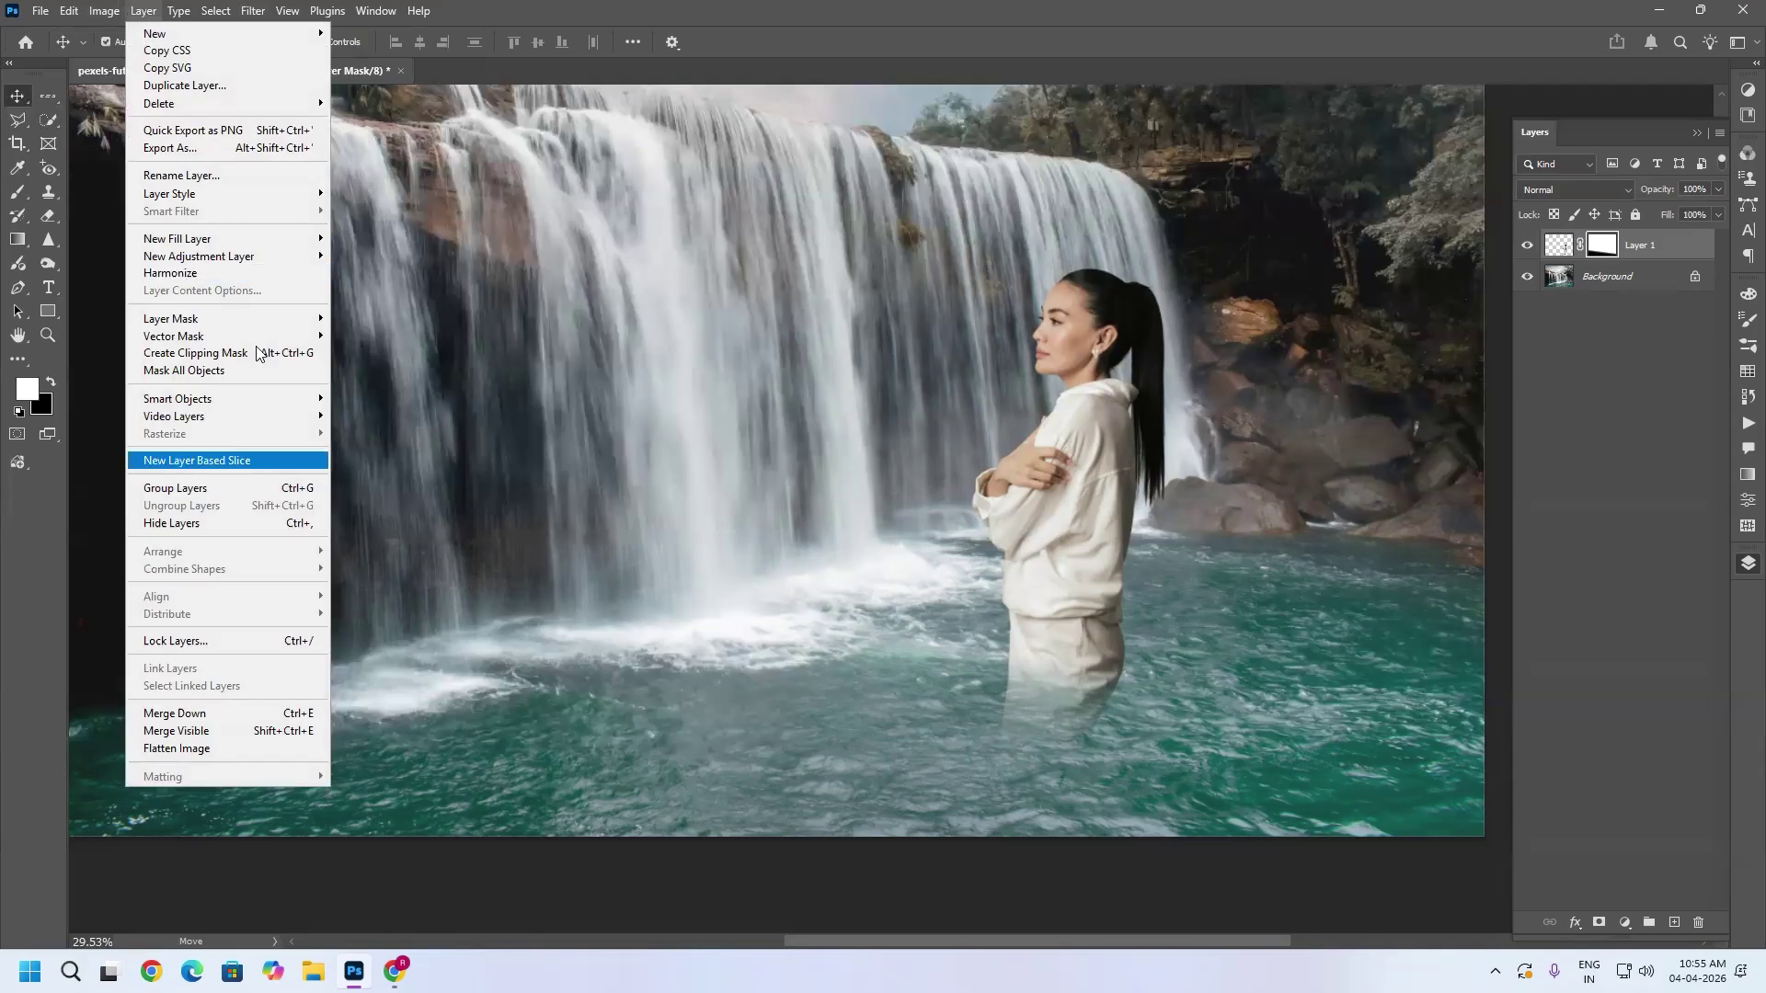
mouse_move(241, 320)
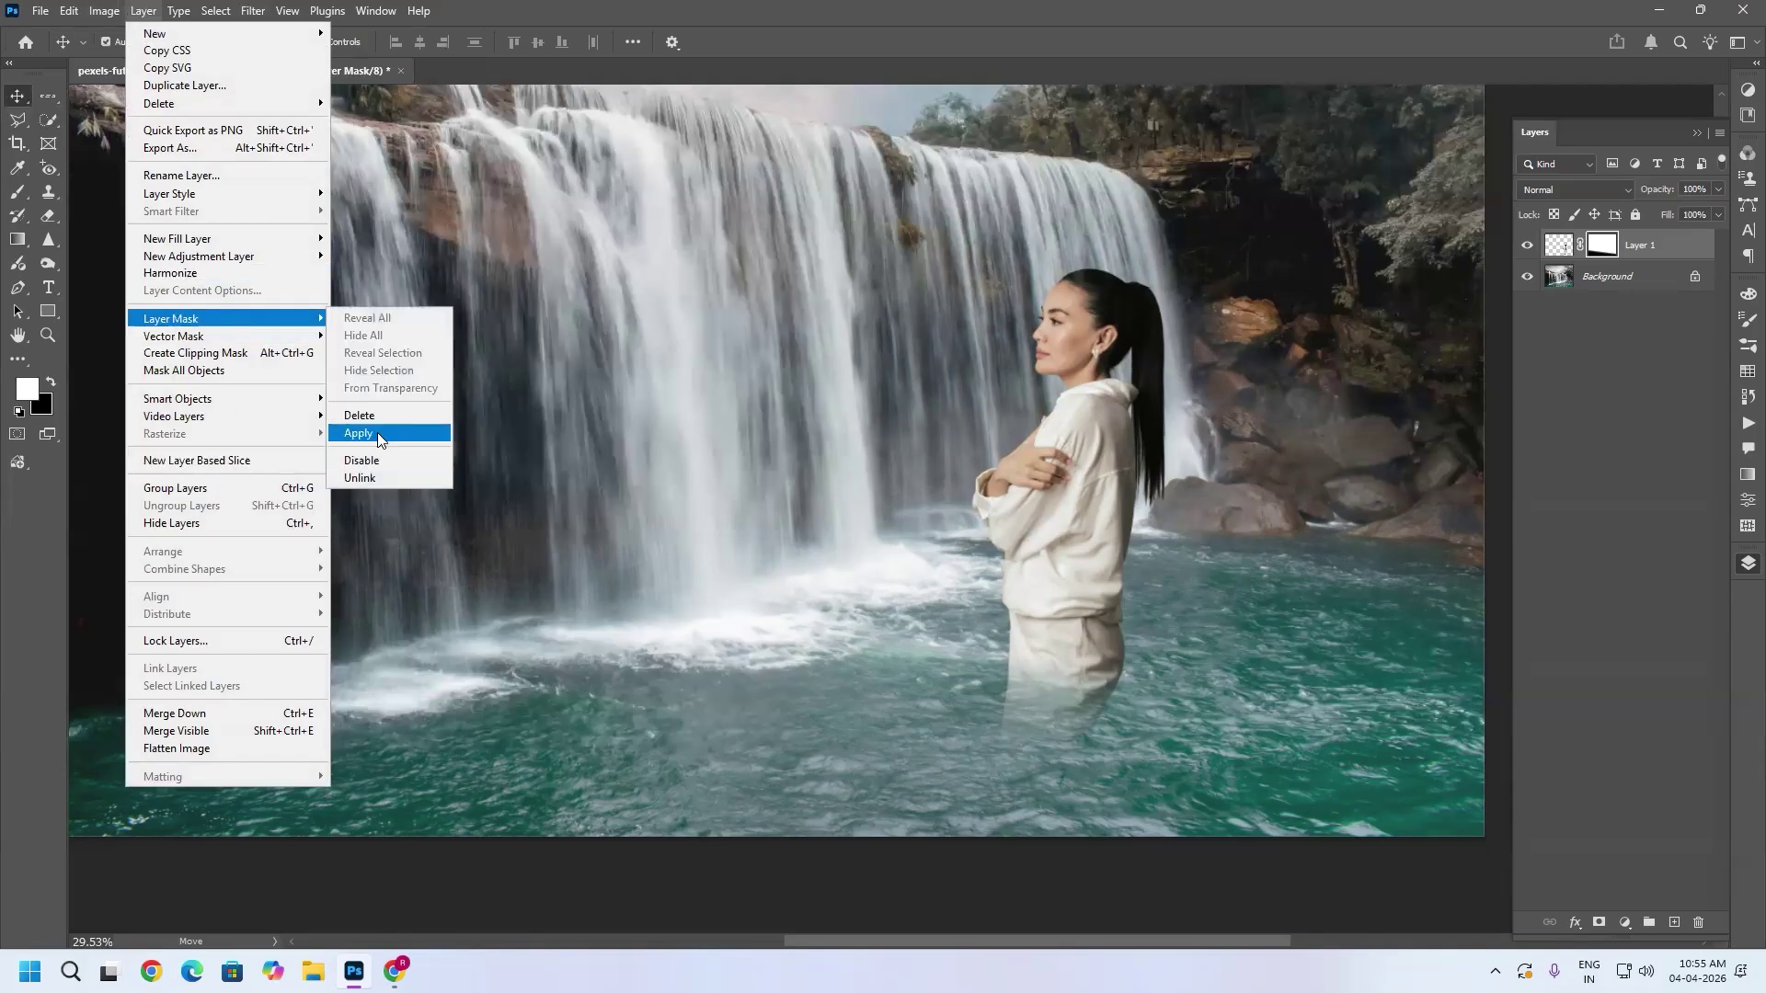
click(377, 432)
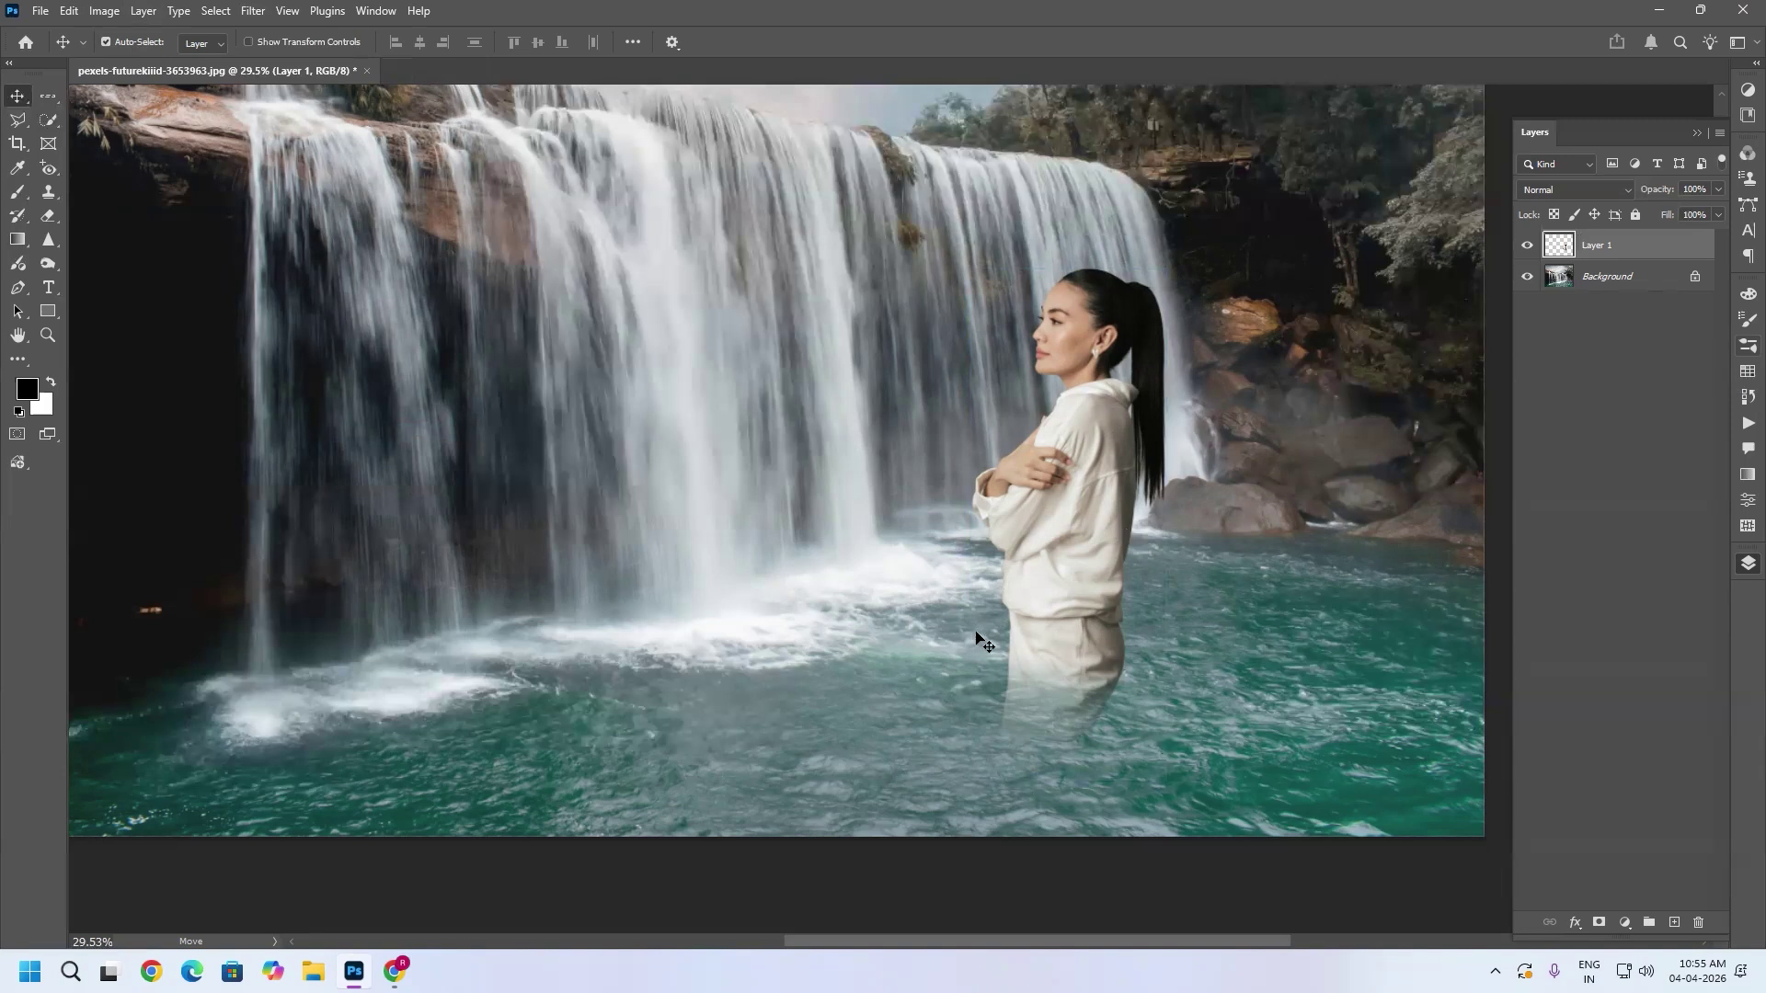
Step: Undo the mask application, the last move of the woman and the relinking of Layer 1's mask
key(ctrl+z)
key(ctrl+z)
key(ctrl+z)
key(ctrl+z)
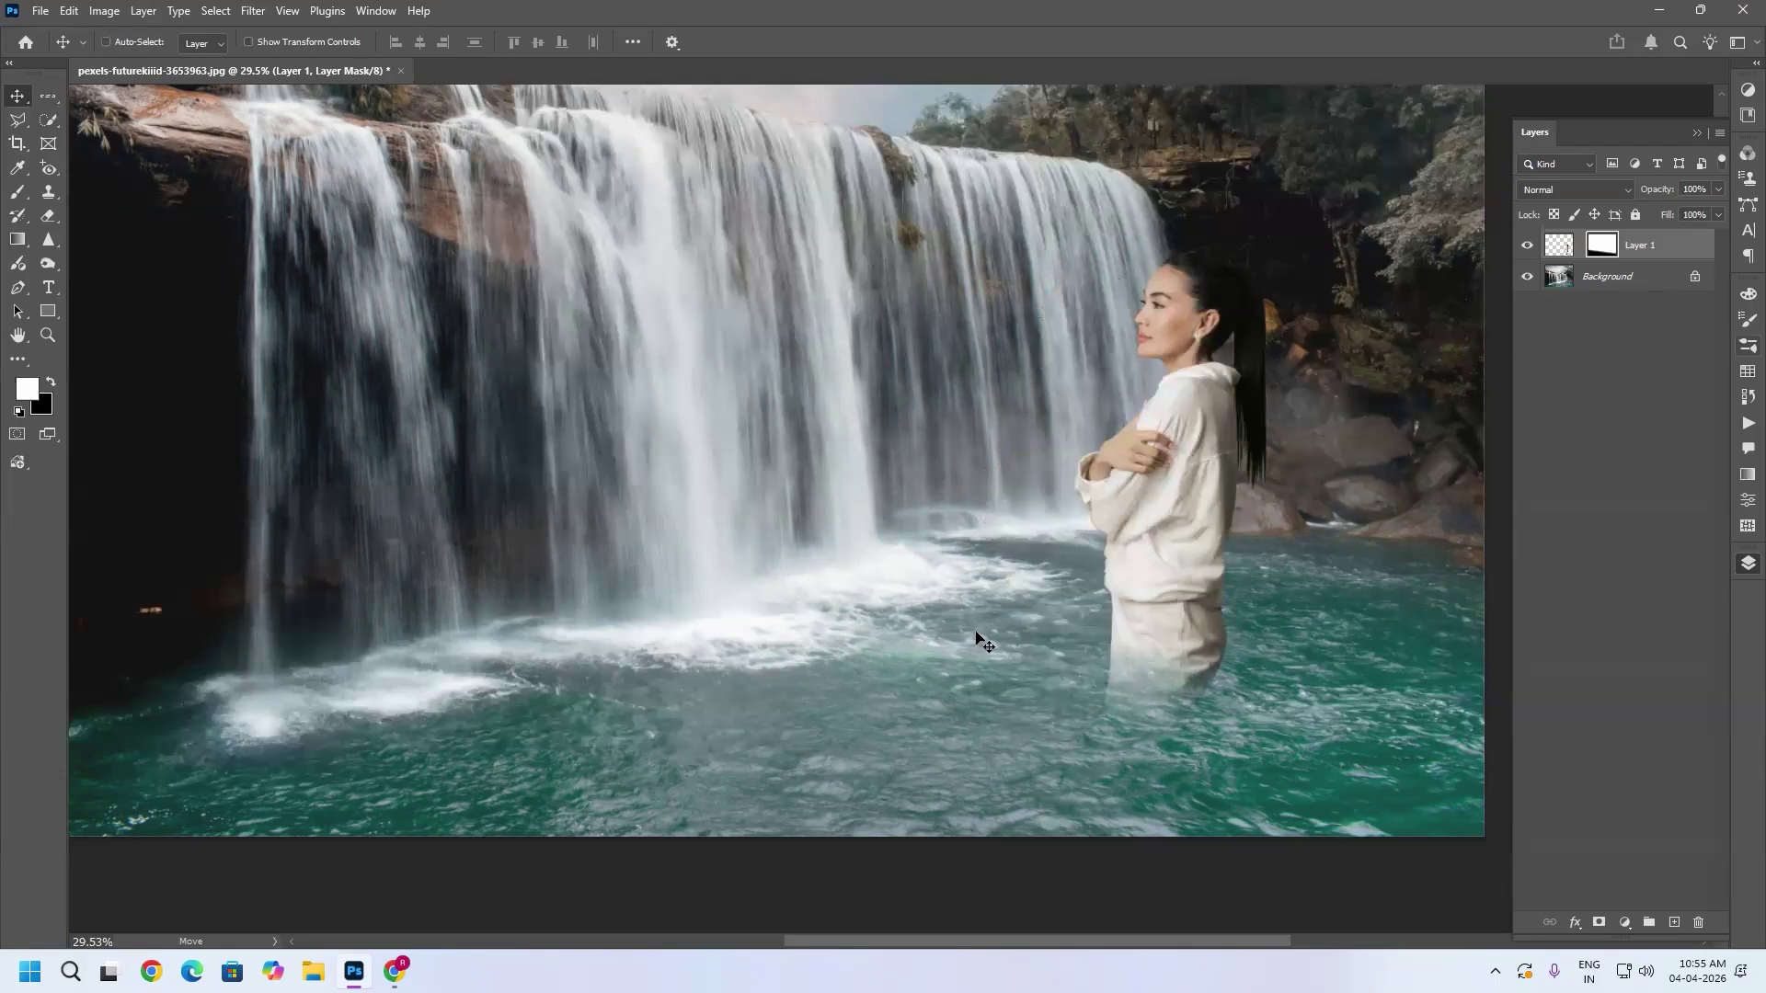
Step: Delete the layer mask of Layer 1
key(ctrl)
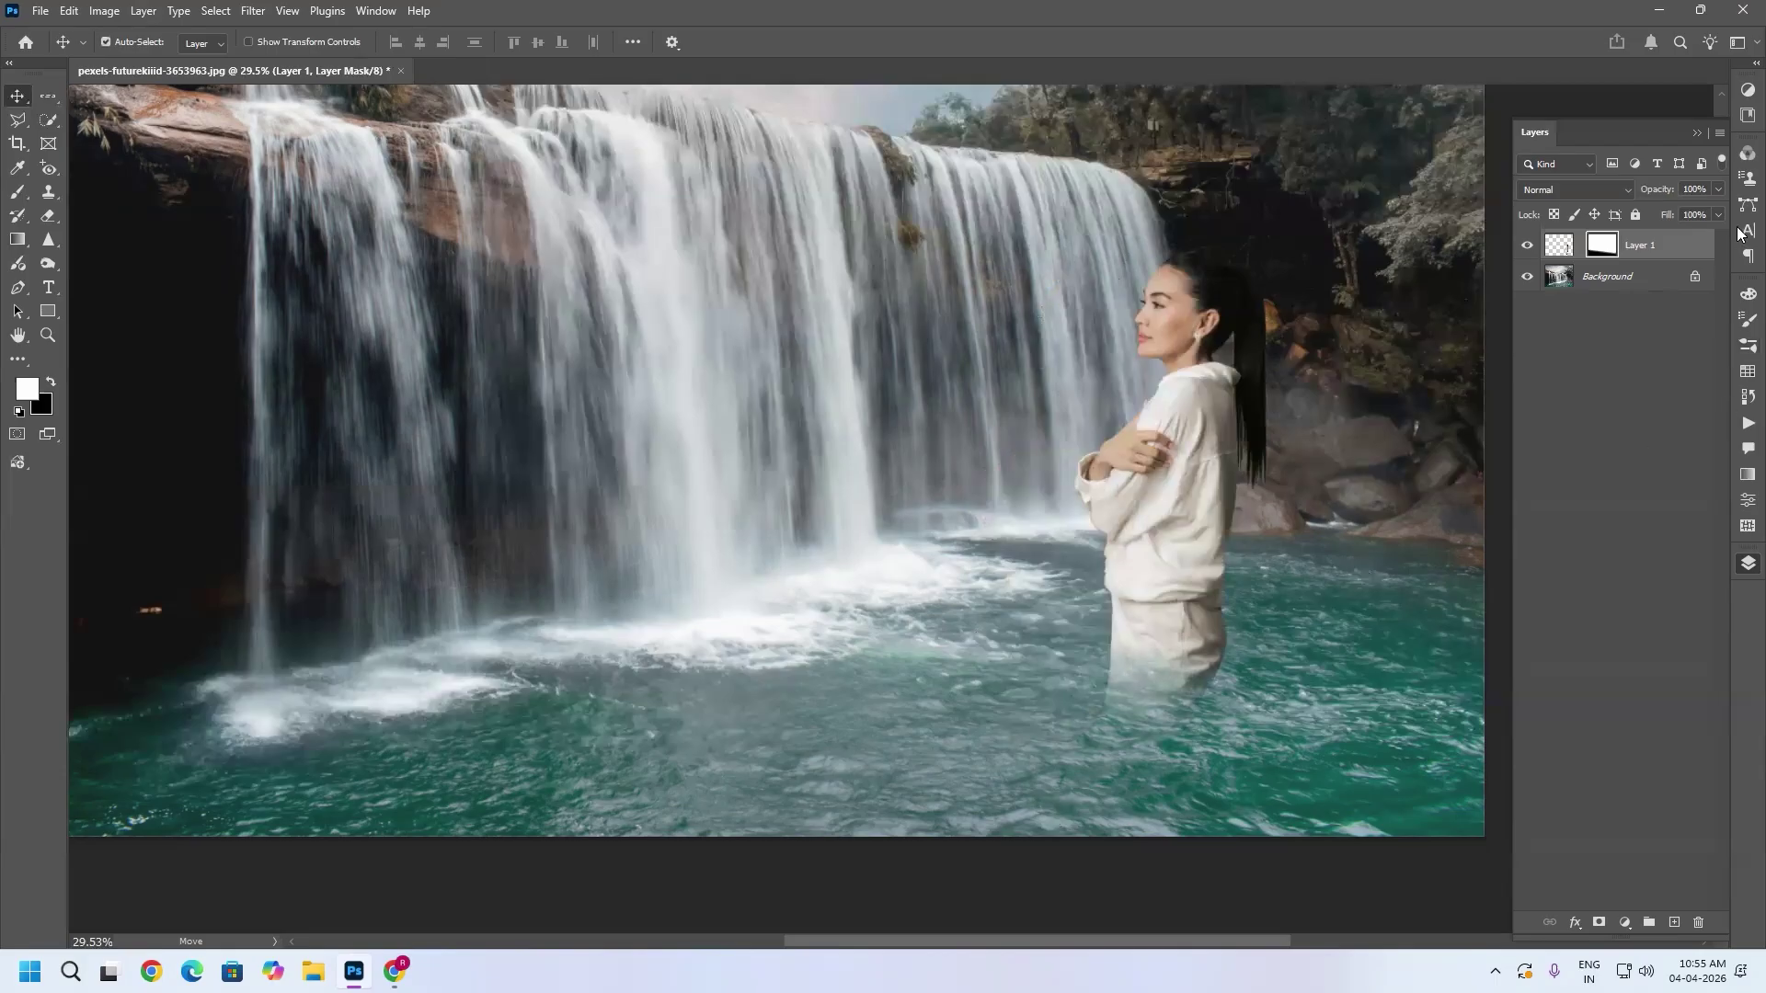
right_click(1601, 249)
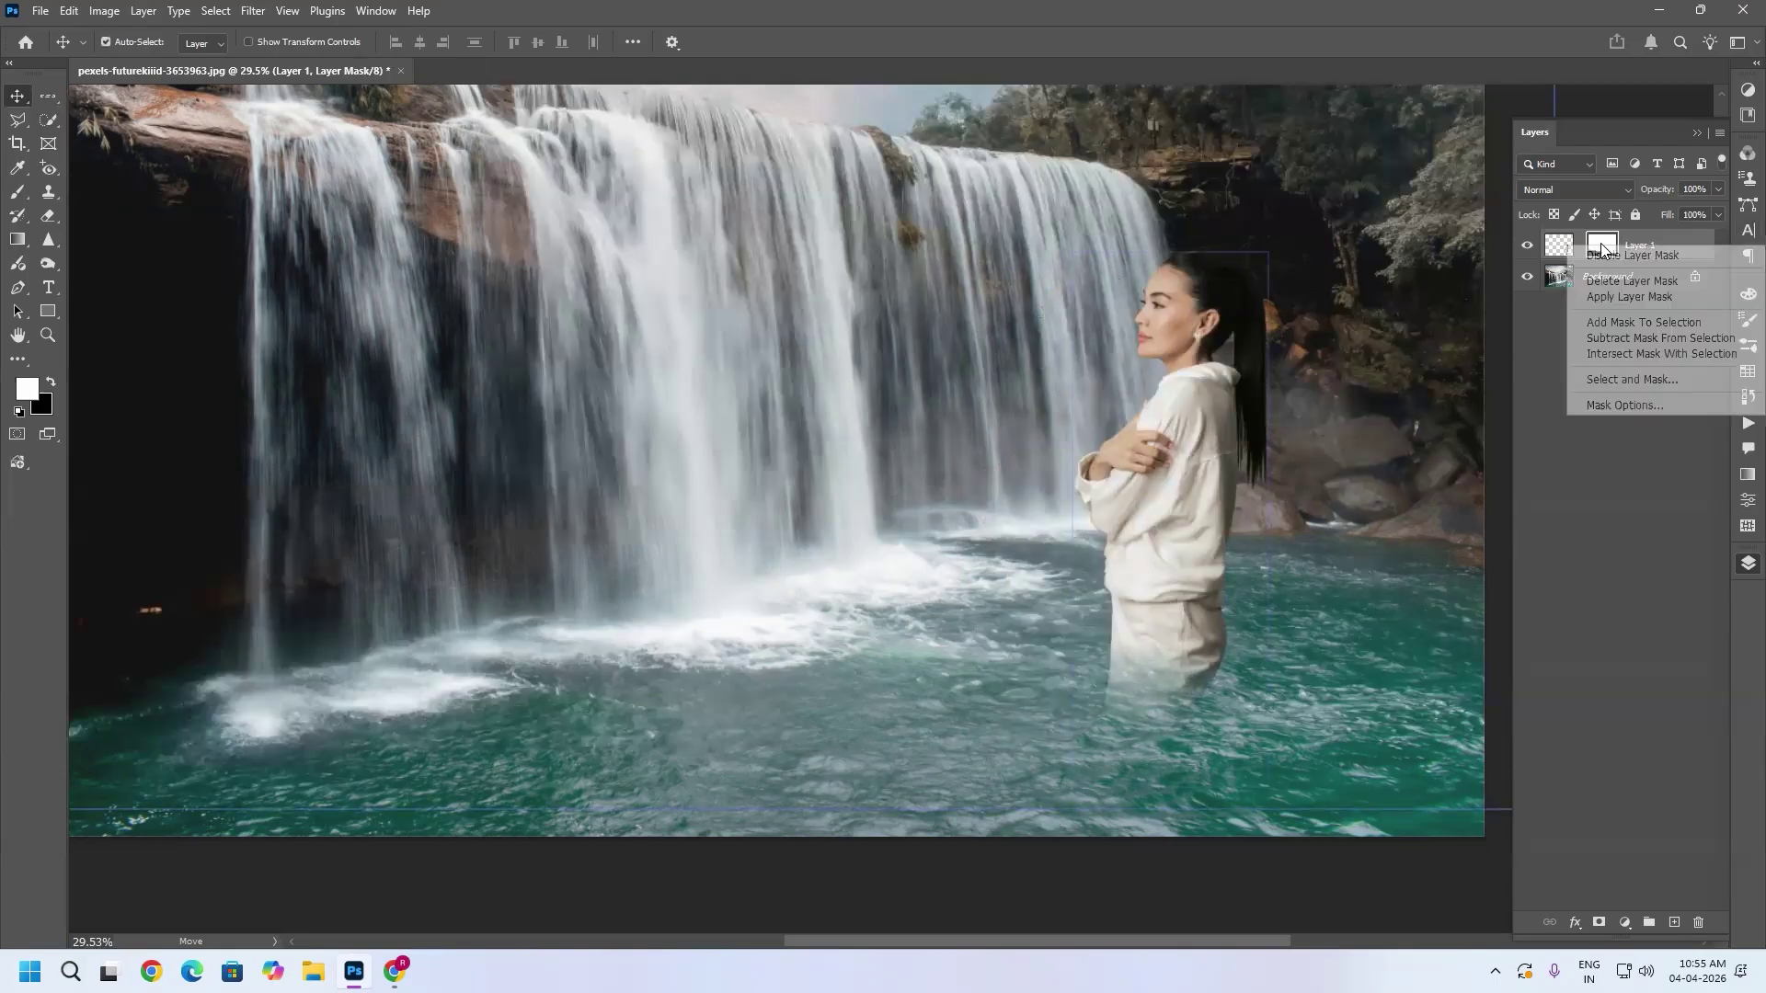
click(1631, 281)
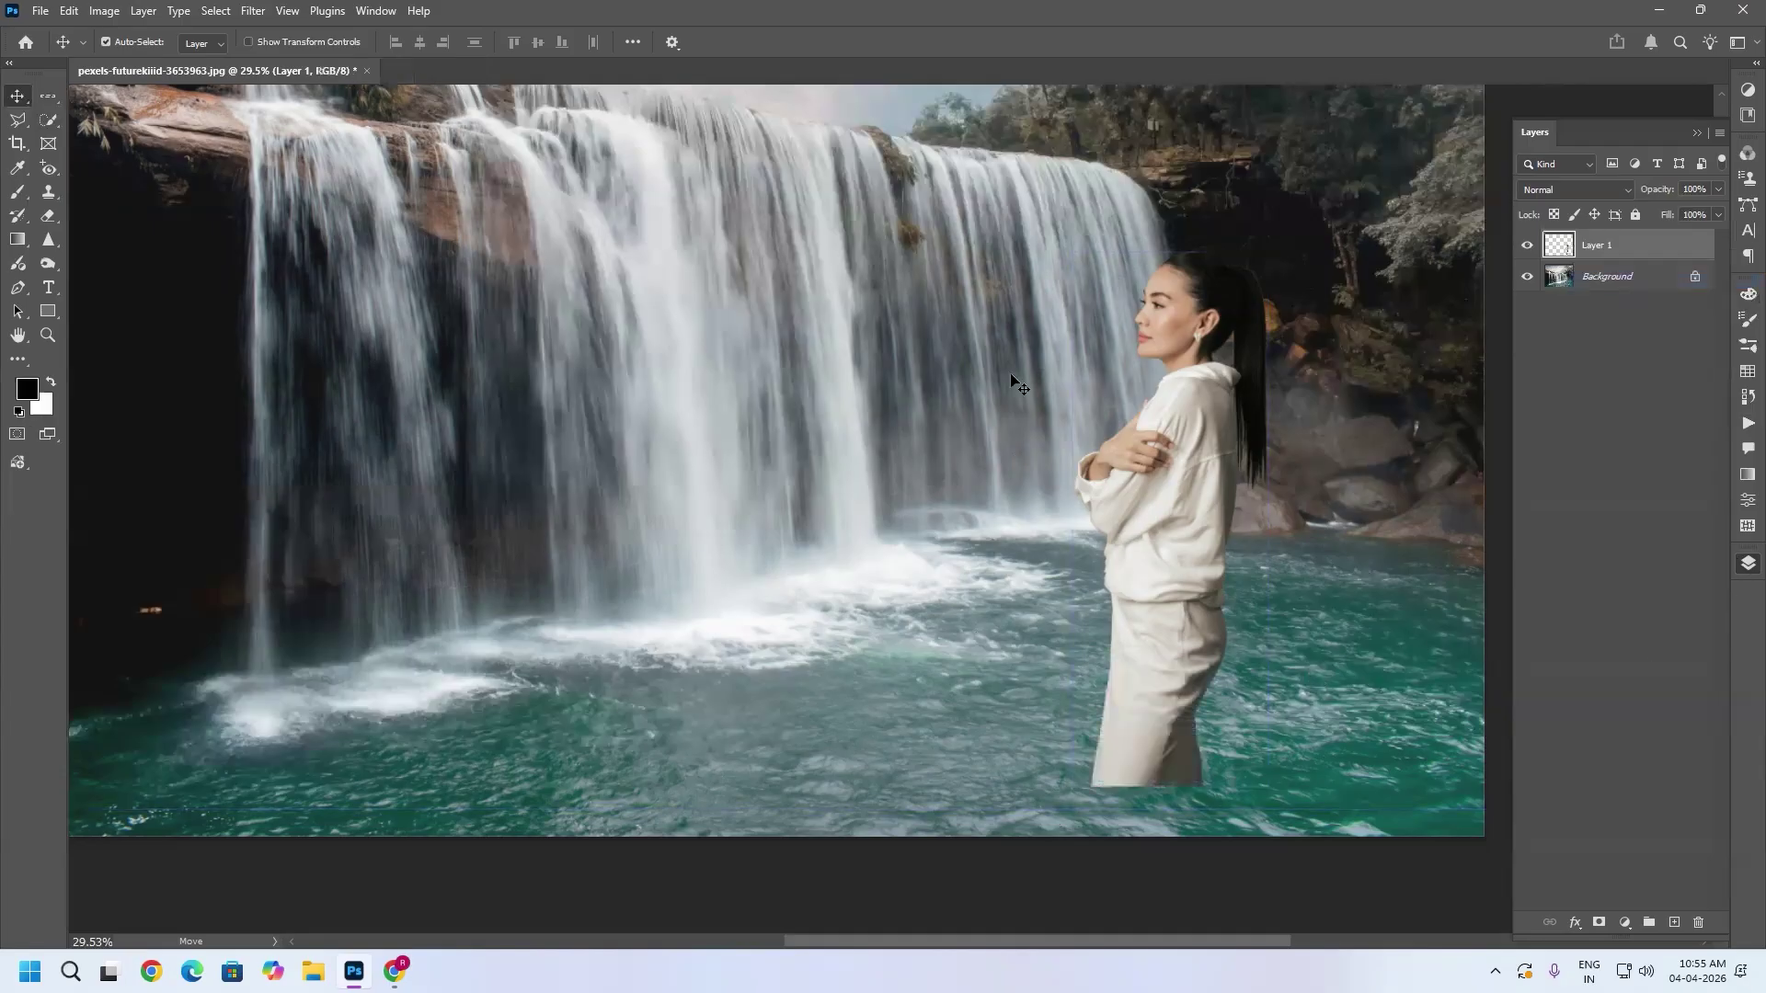
Step: Select the woman's head and upper body down to the waist with a rectangular marquee and feather the selection by 50 pixels
drag(48, 95, 88, 99)
drag(1109, 245, 1223, 523)
right_click(1223, 523)
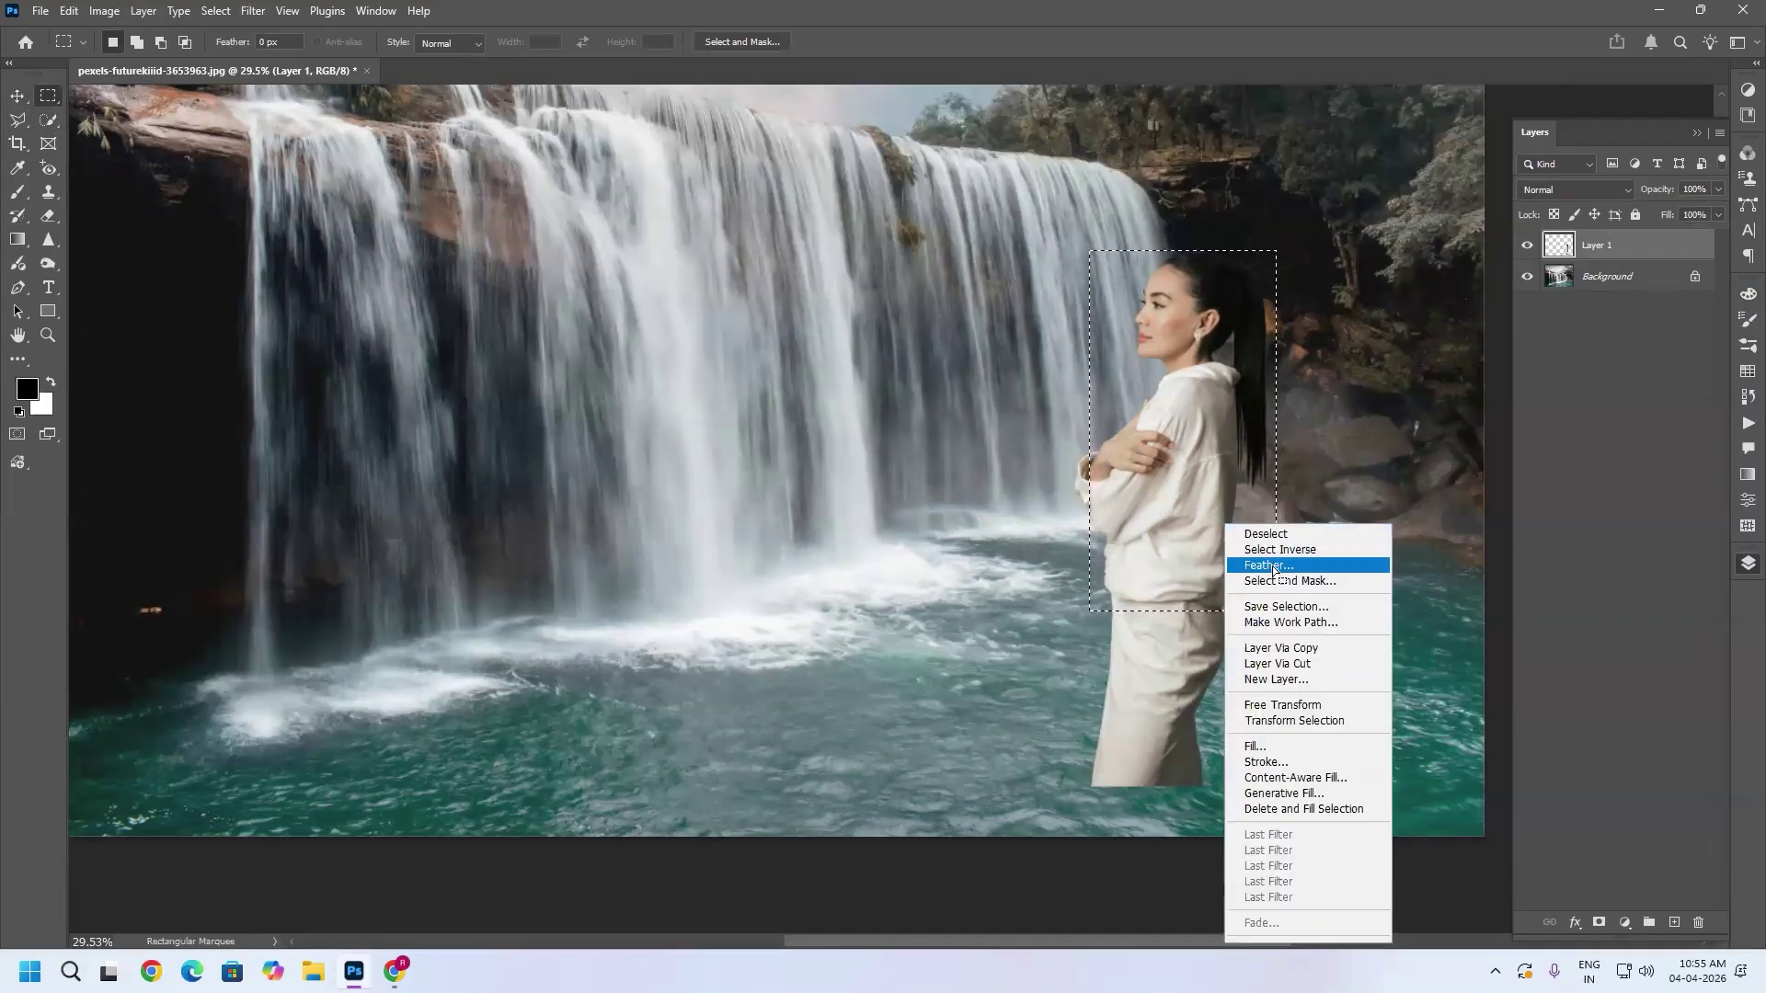
click(1273, 565)
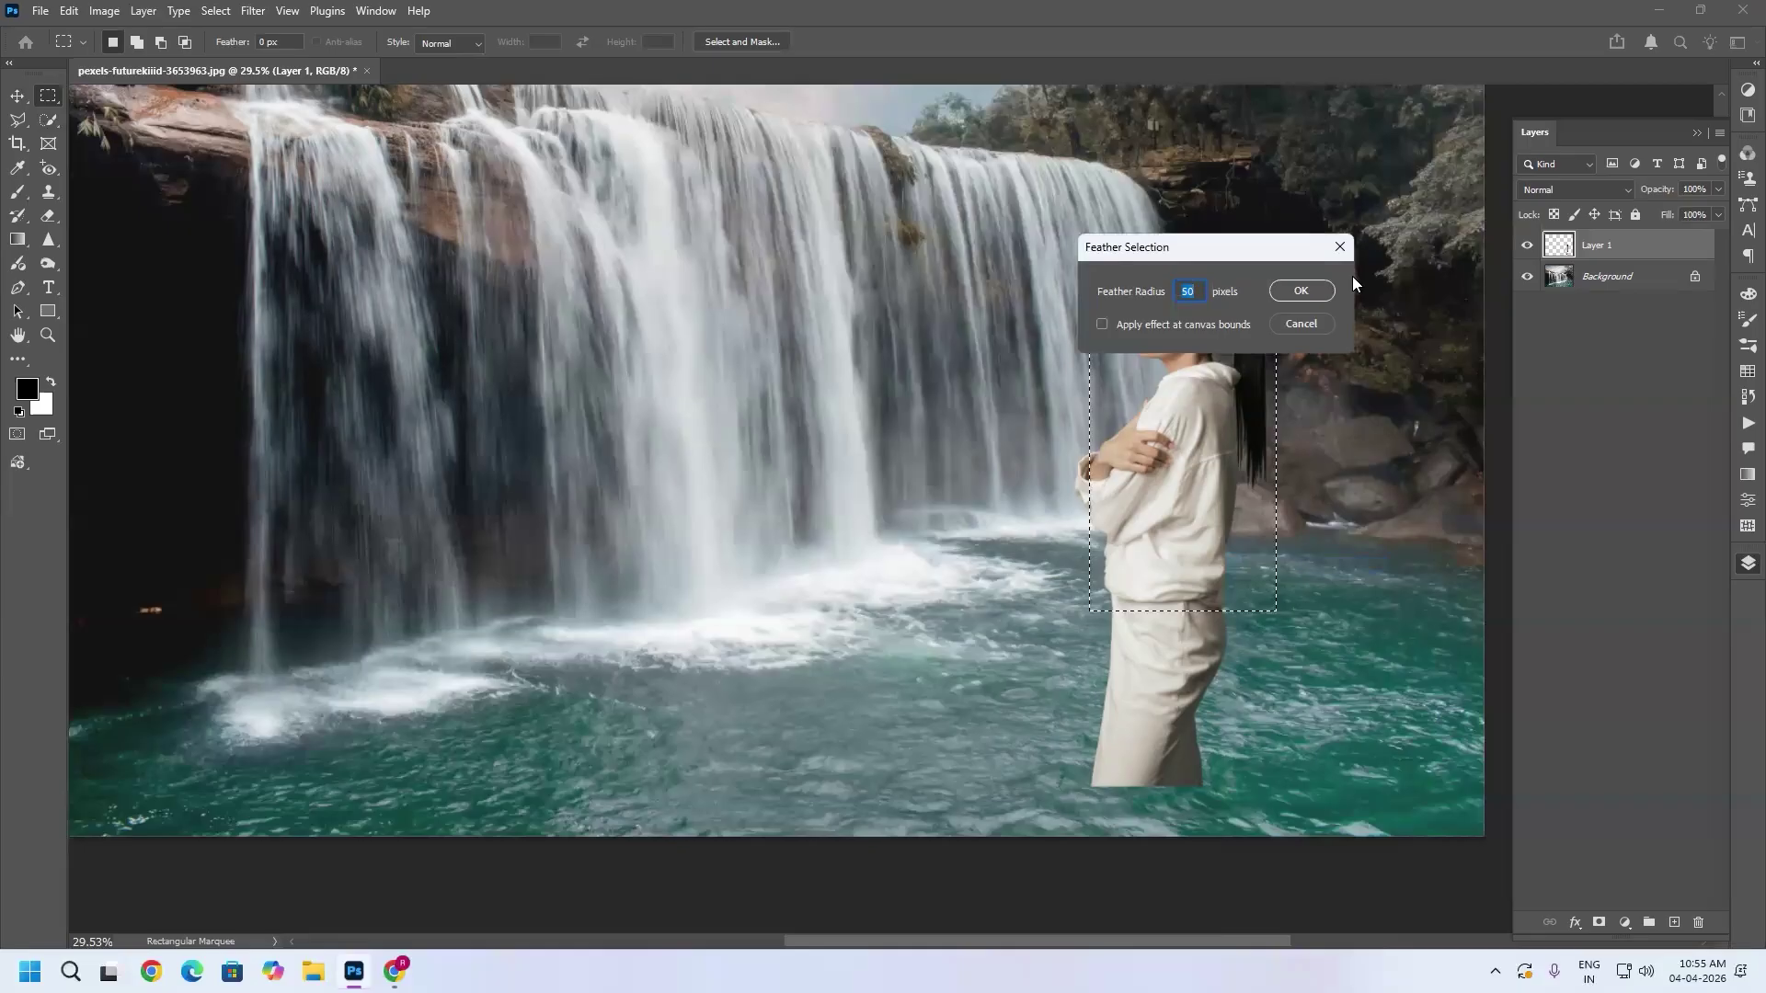
key(Return)
scroll(1096, 347, up, 5)
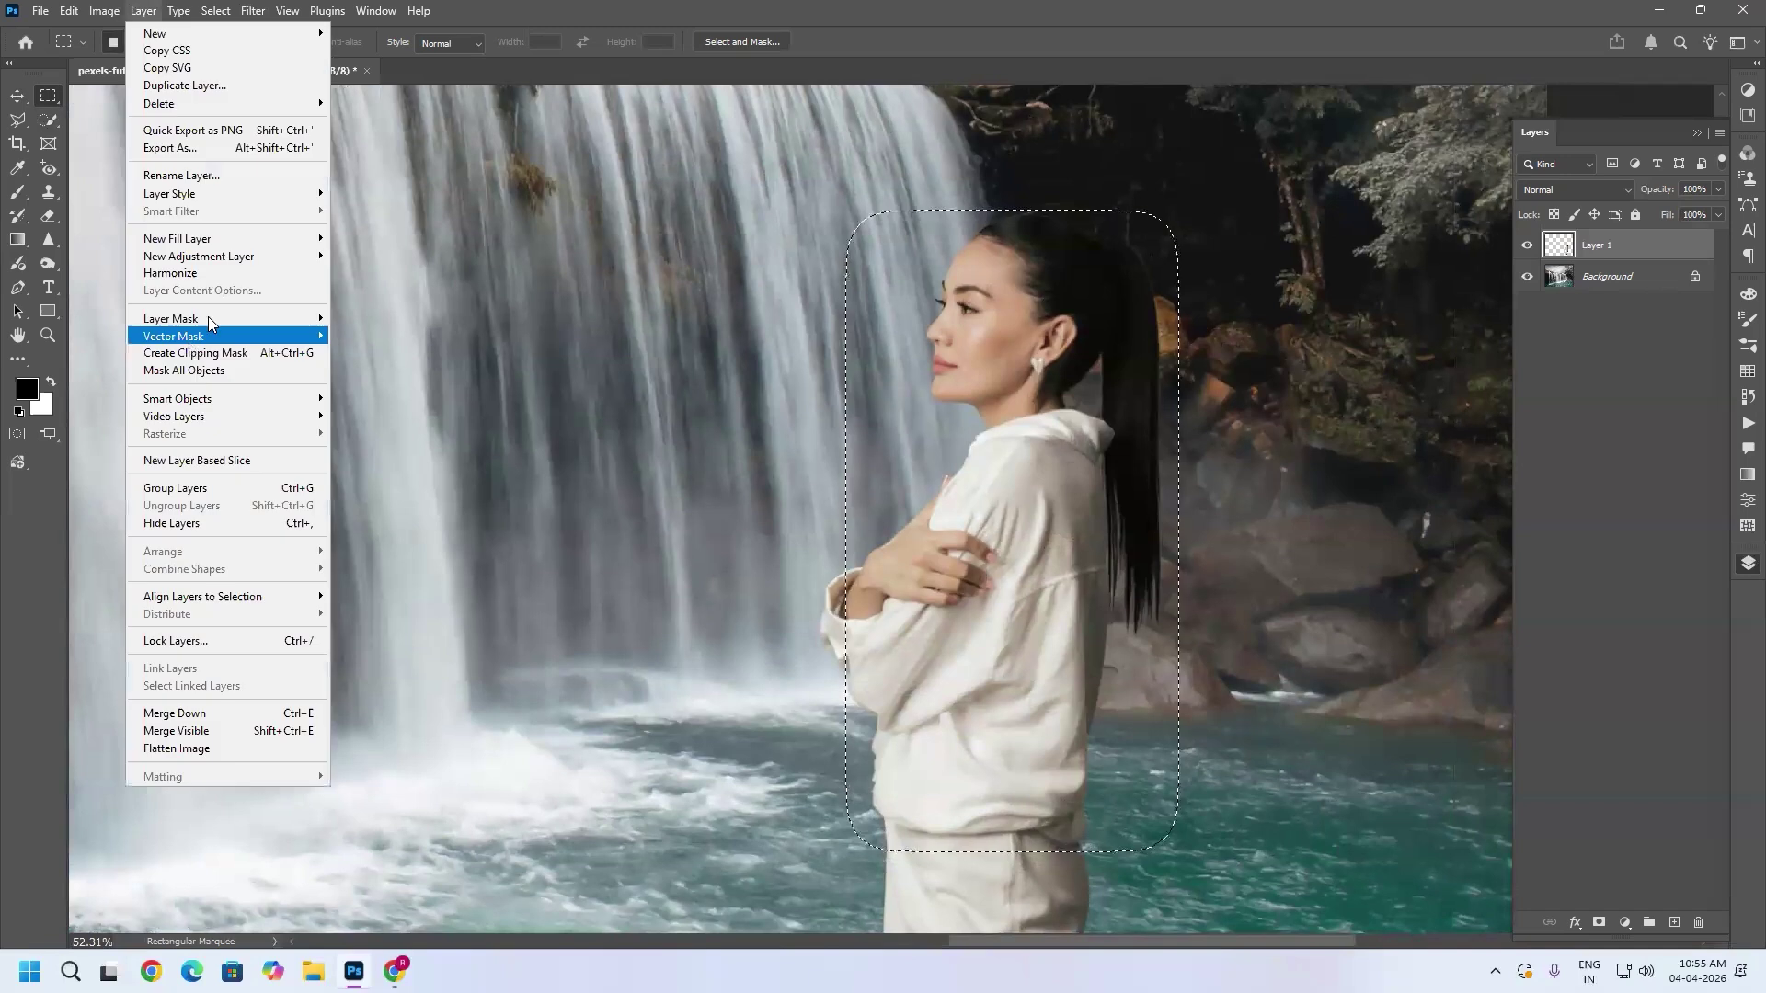
Step: Add a layer mask to Layer 1 that hides the feathered selection around the woman's upper body
mouse_move(208, 316)
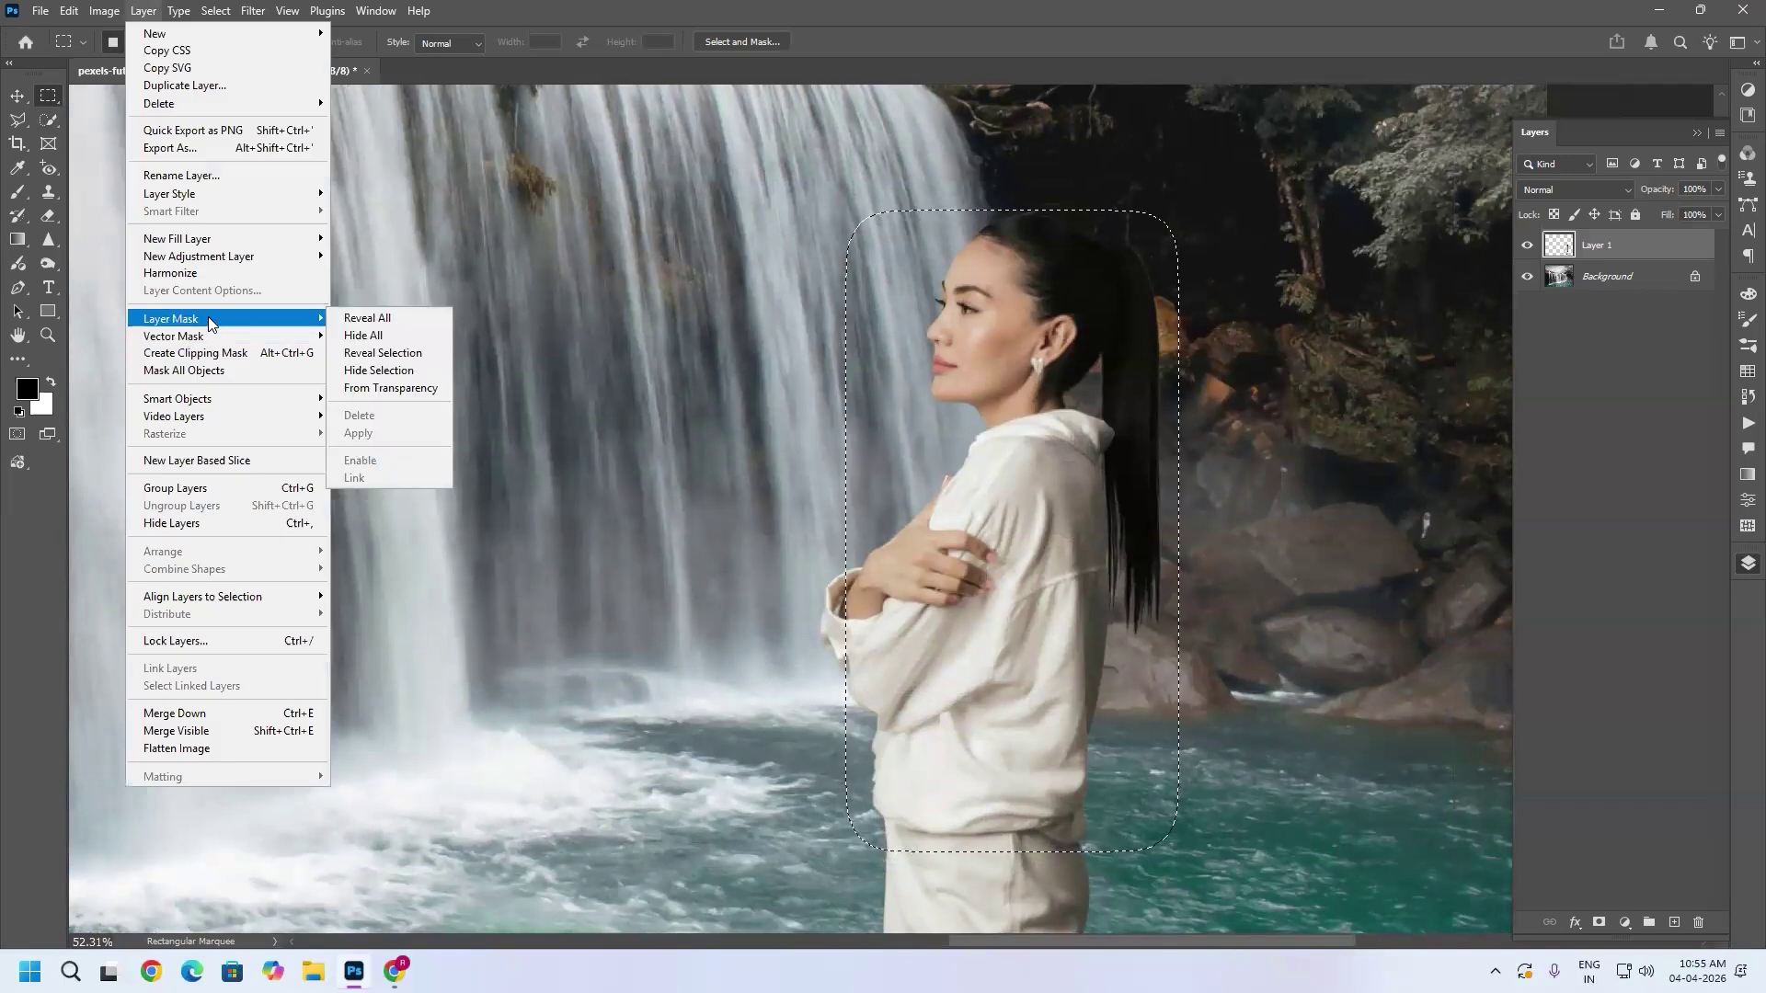
click(397, 372)
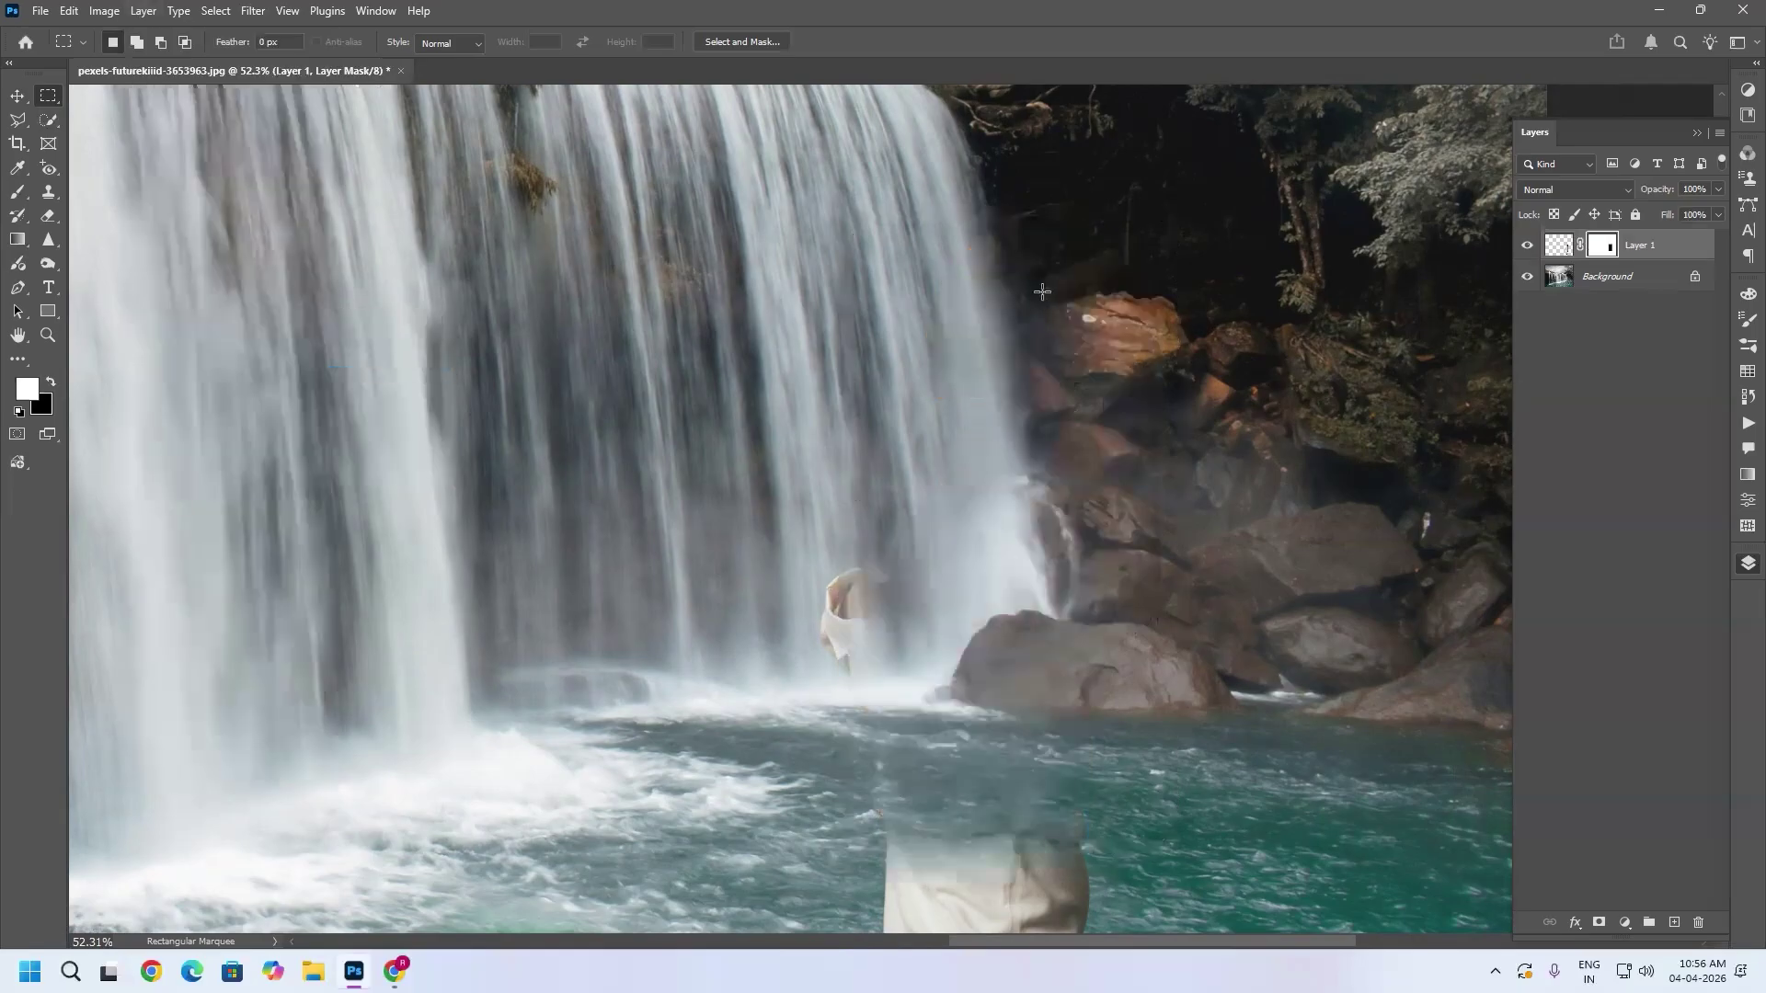
scroll(1049, 341, down, 1)
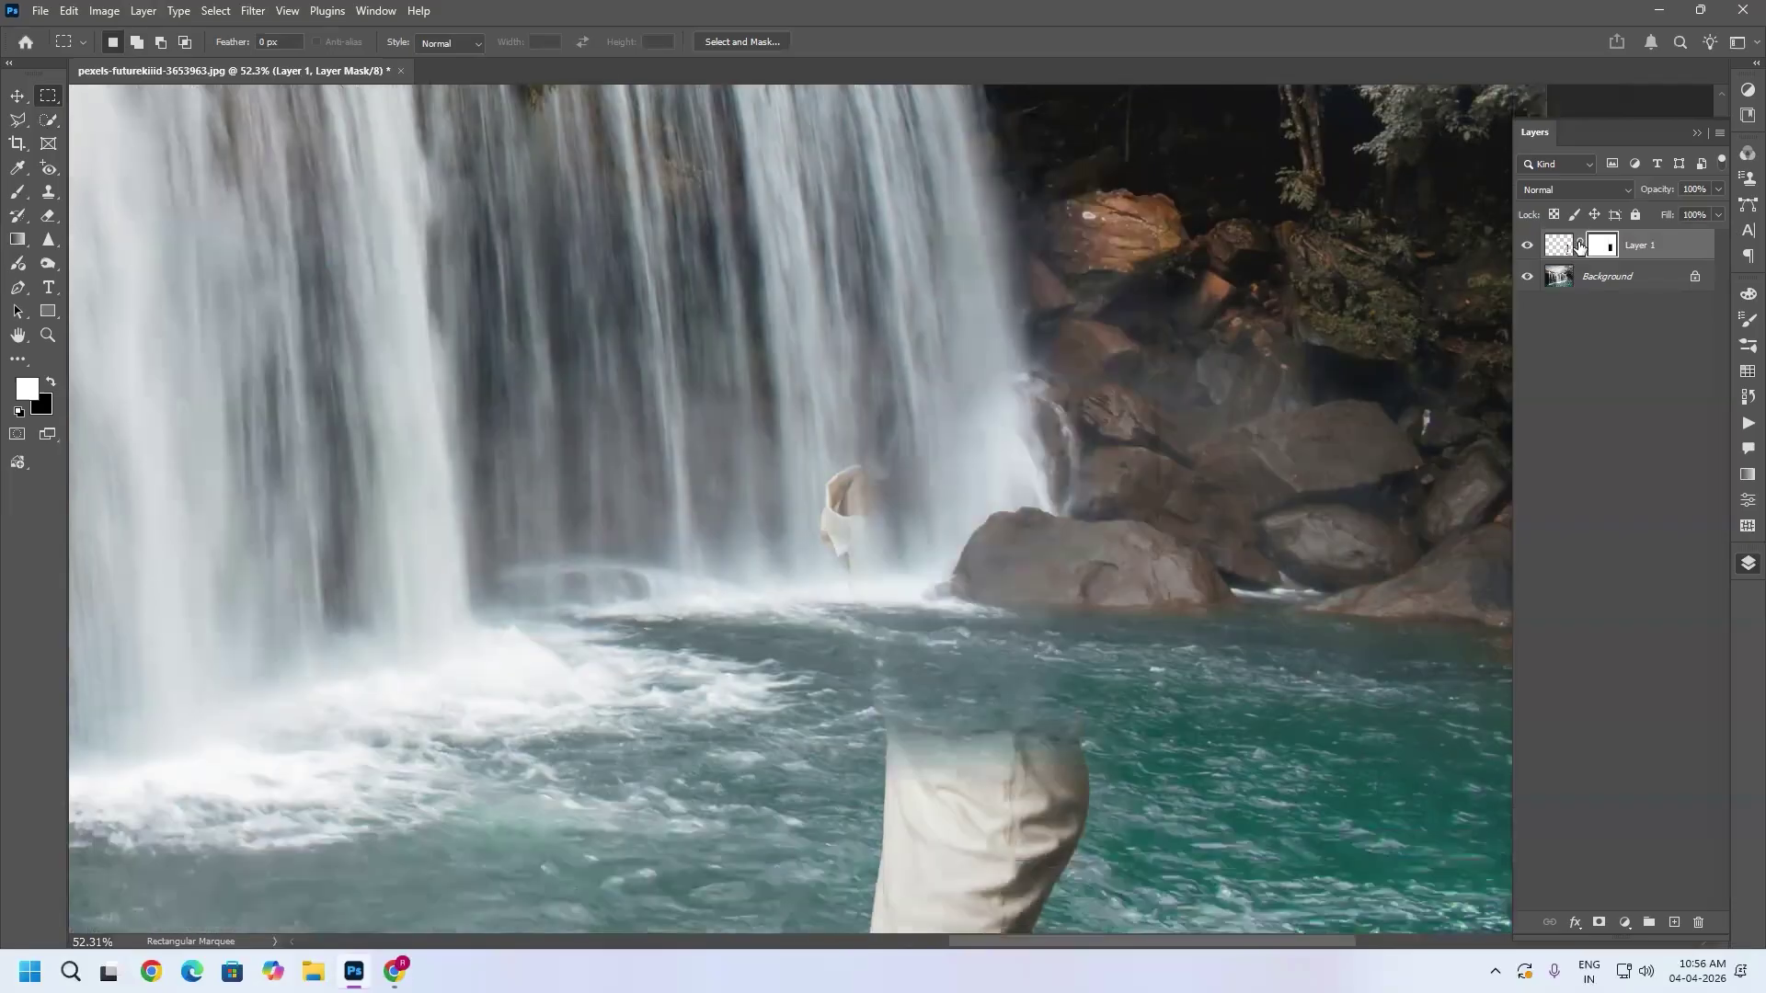
Step: Unlink Layer 1's mask, move the woman around independently of it, and undo back to the unmasked layer with the feathered selection
click(1562, 249)
key(x)
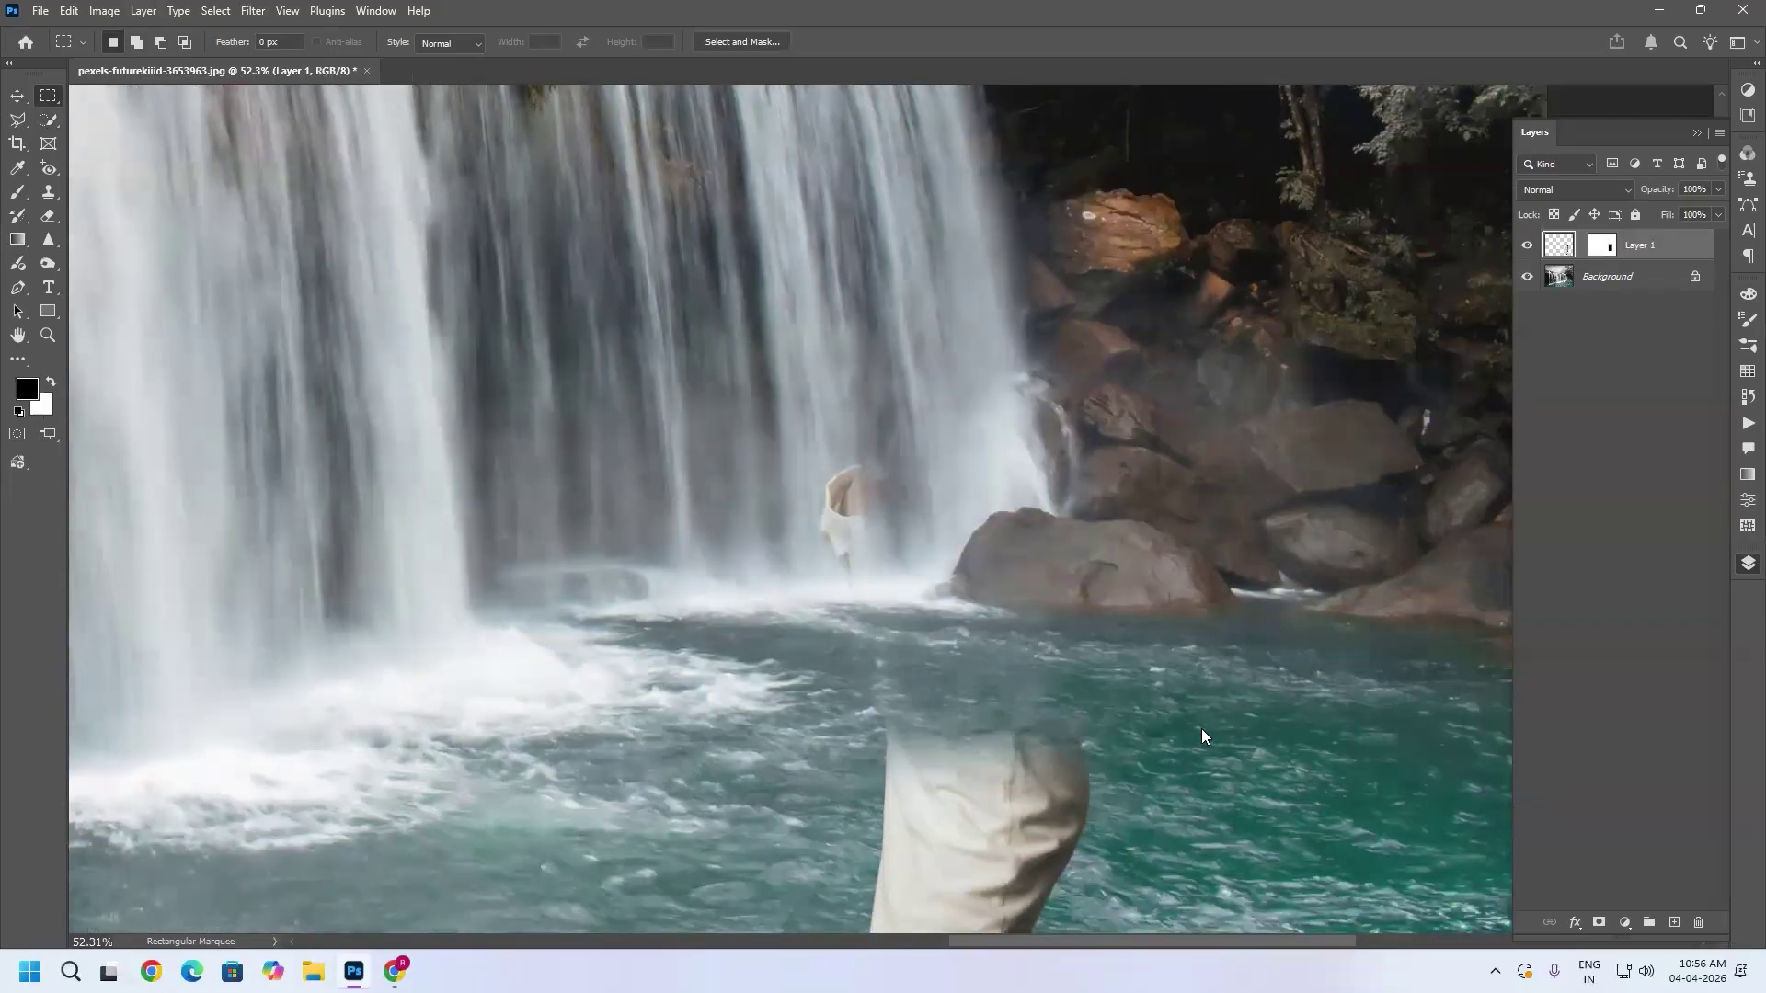
key(v)
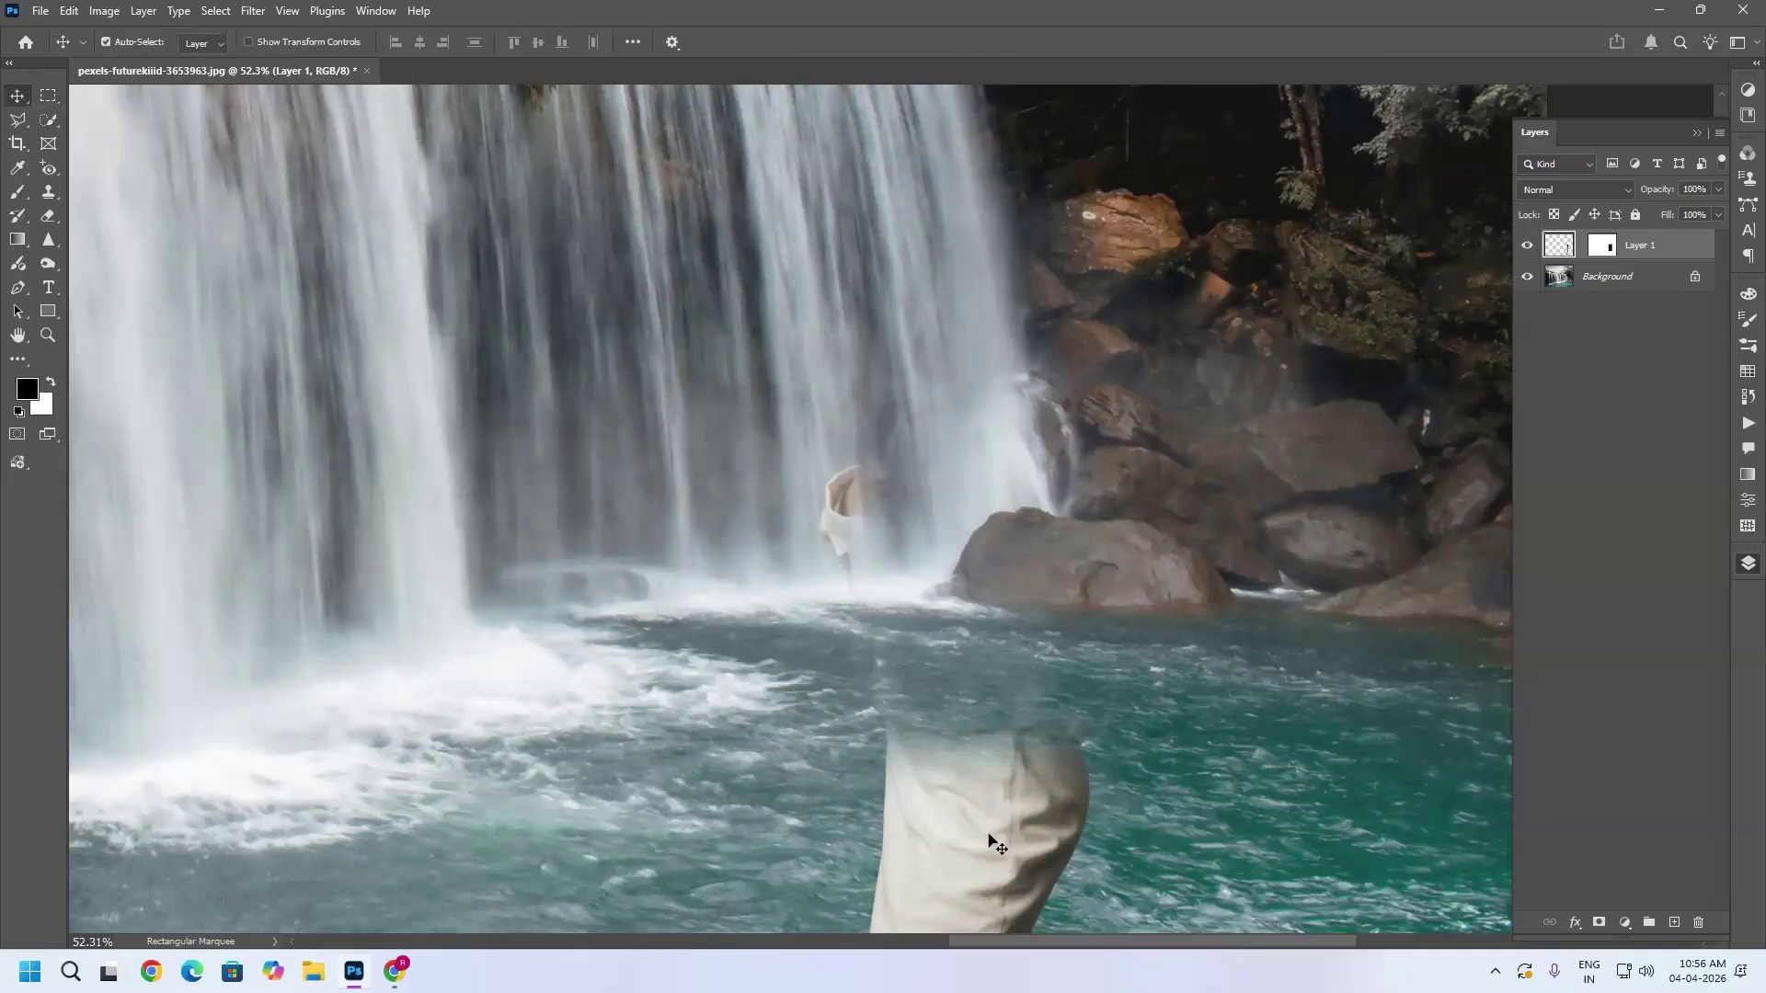
drag(1133, 809, 1123, 845)
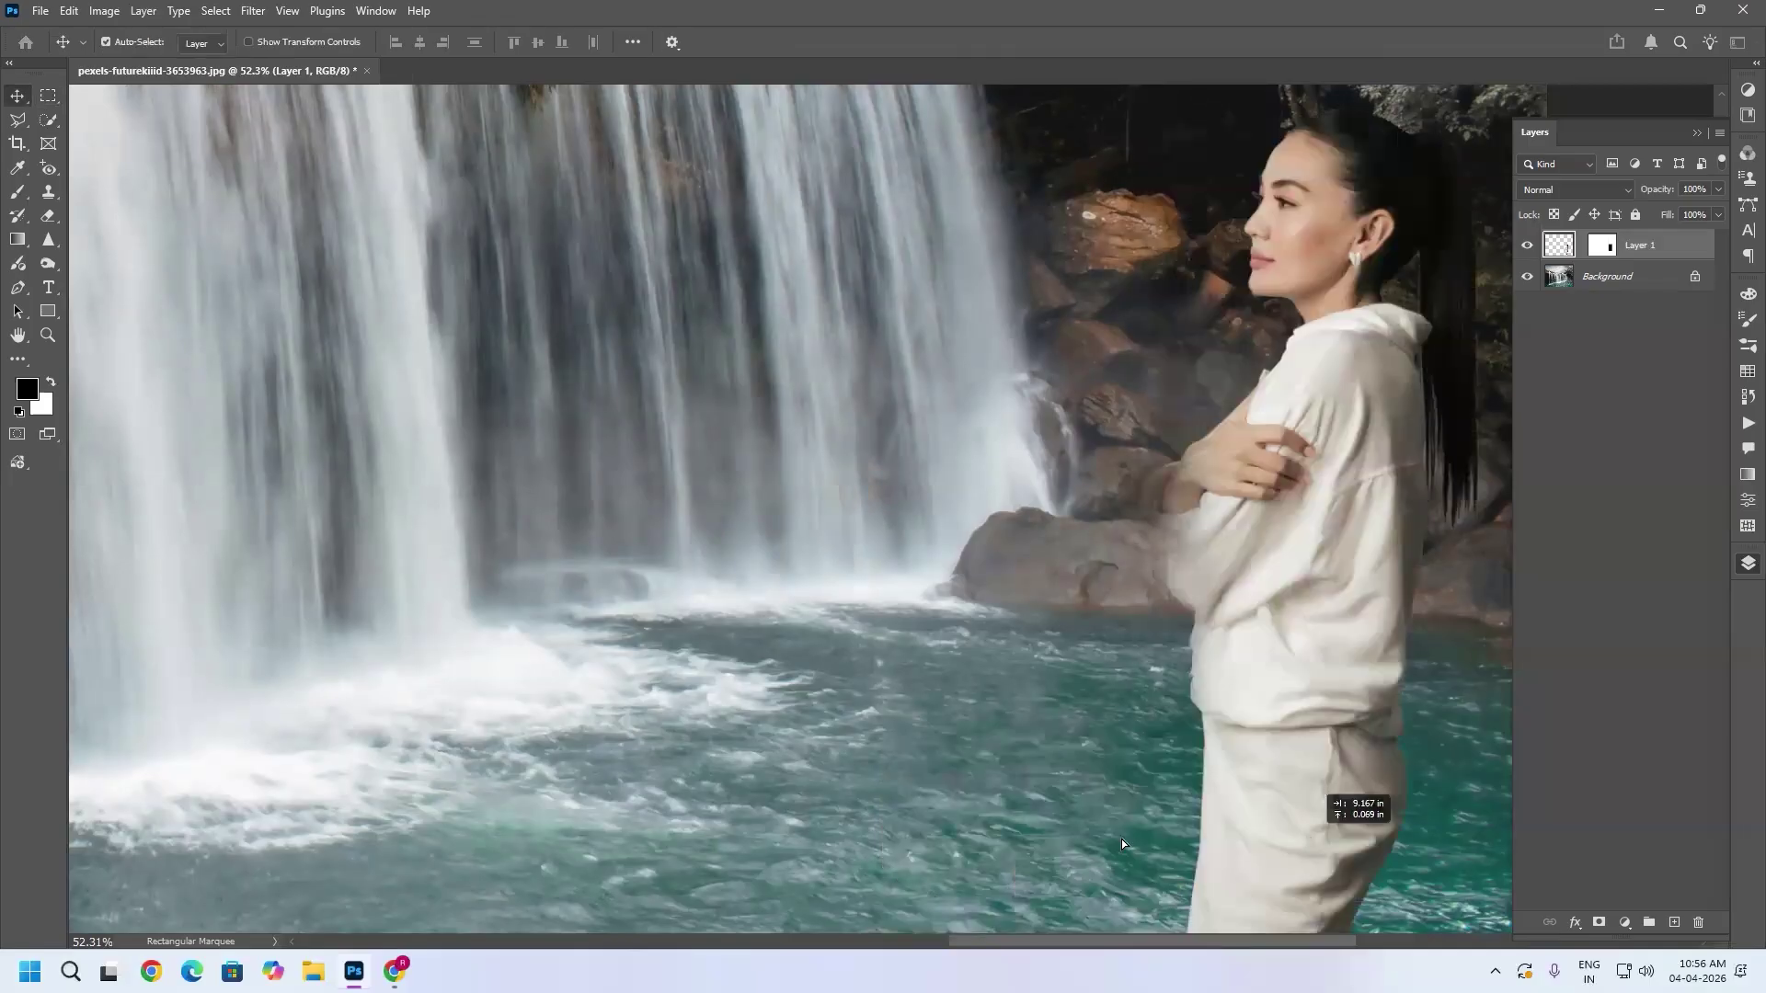
drag(896, 845, 589, 848)
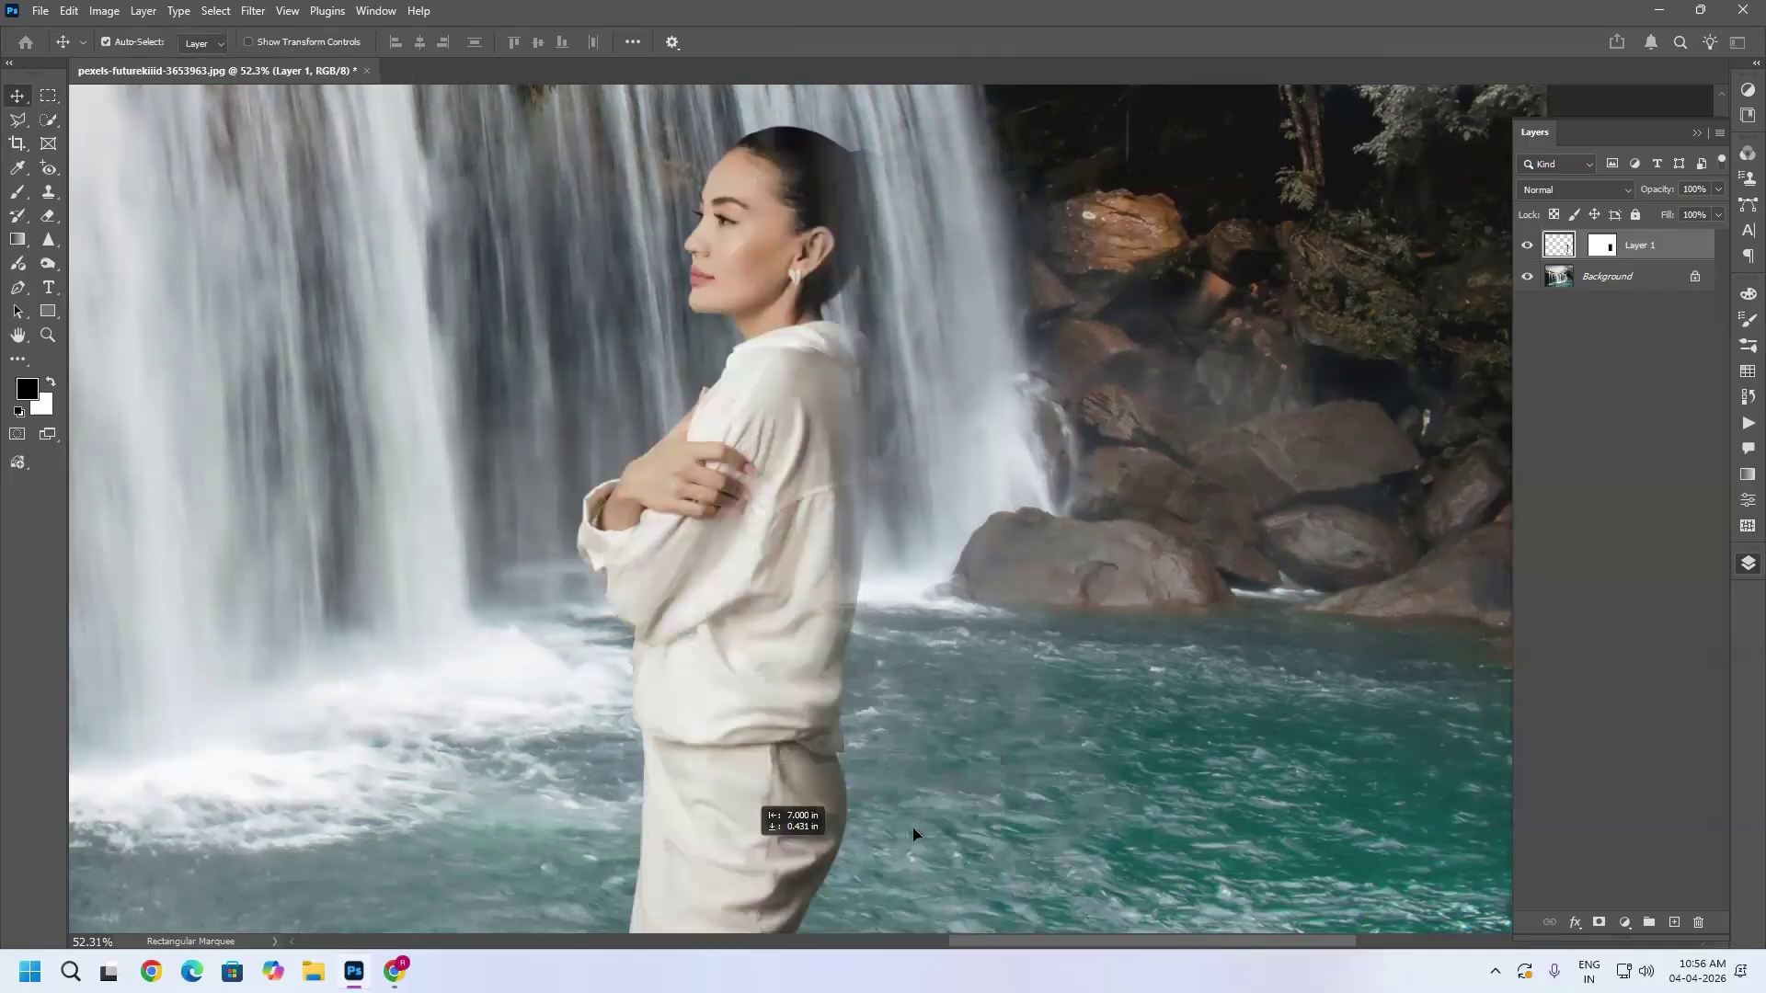
drag(1290, 807, 822, 829)
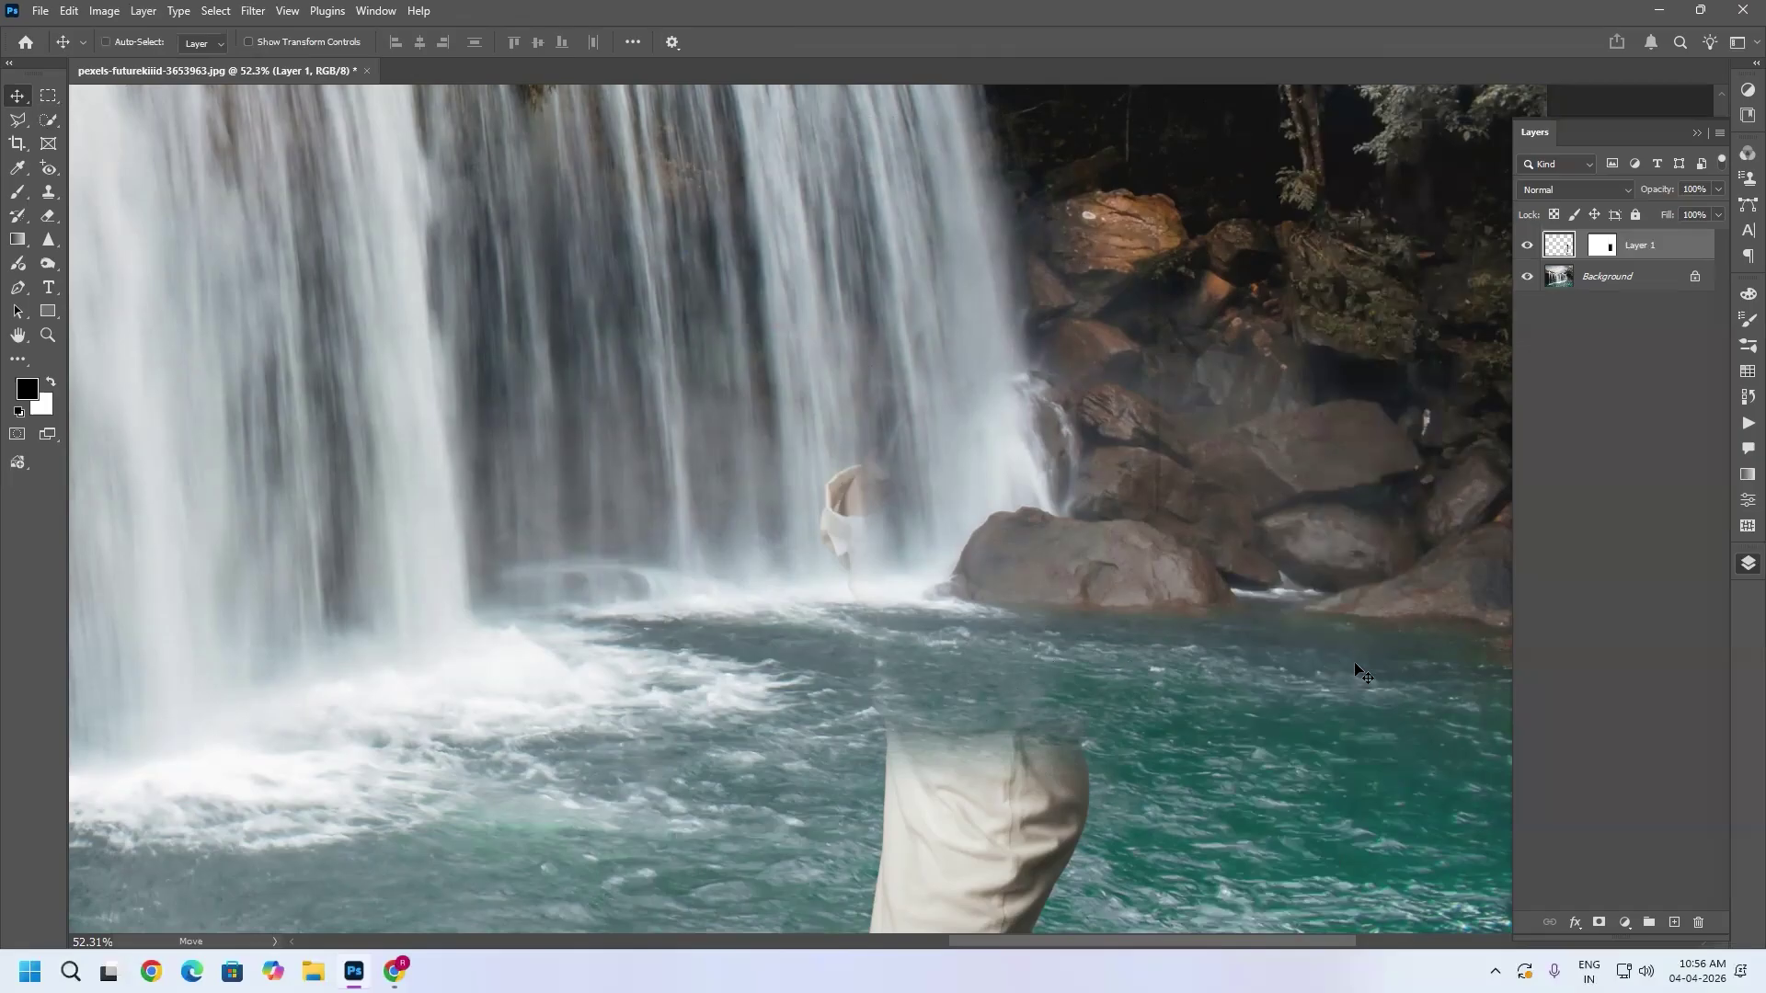
key(ctrl+z)
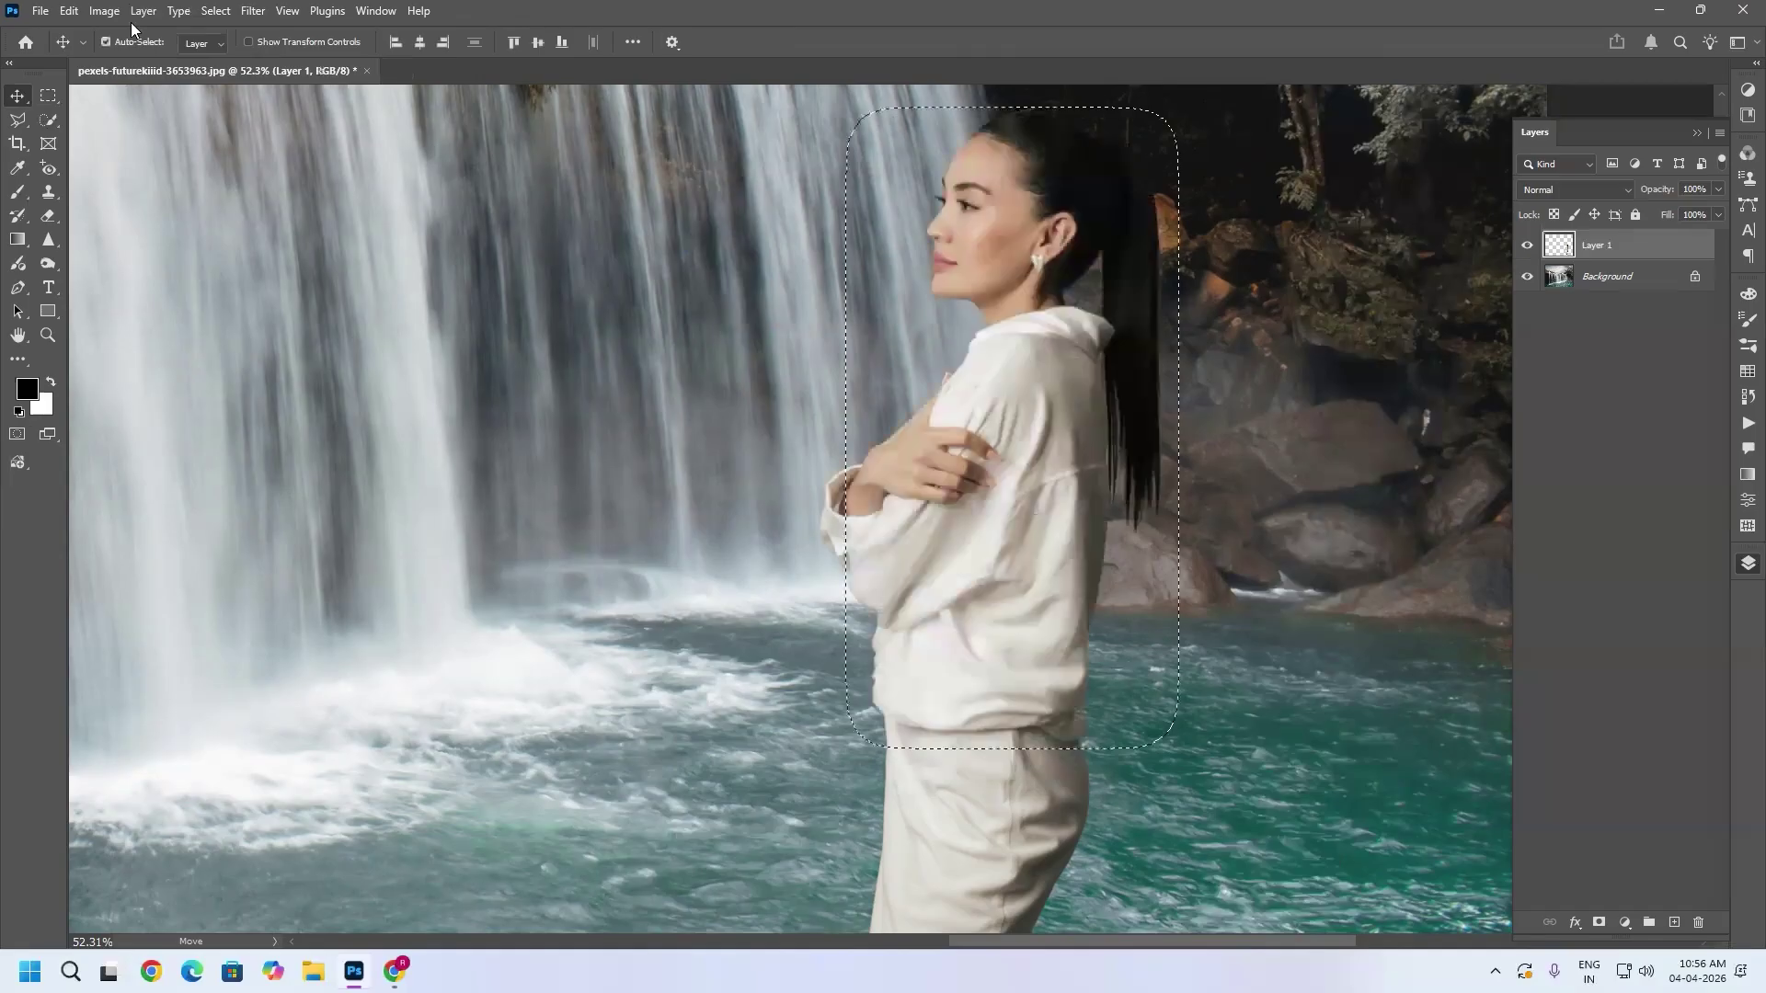
Step: Add a layer mask to Layer 1 that reveals only the feathered selection
key(alt+l)
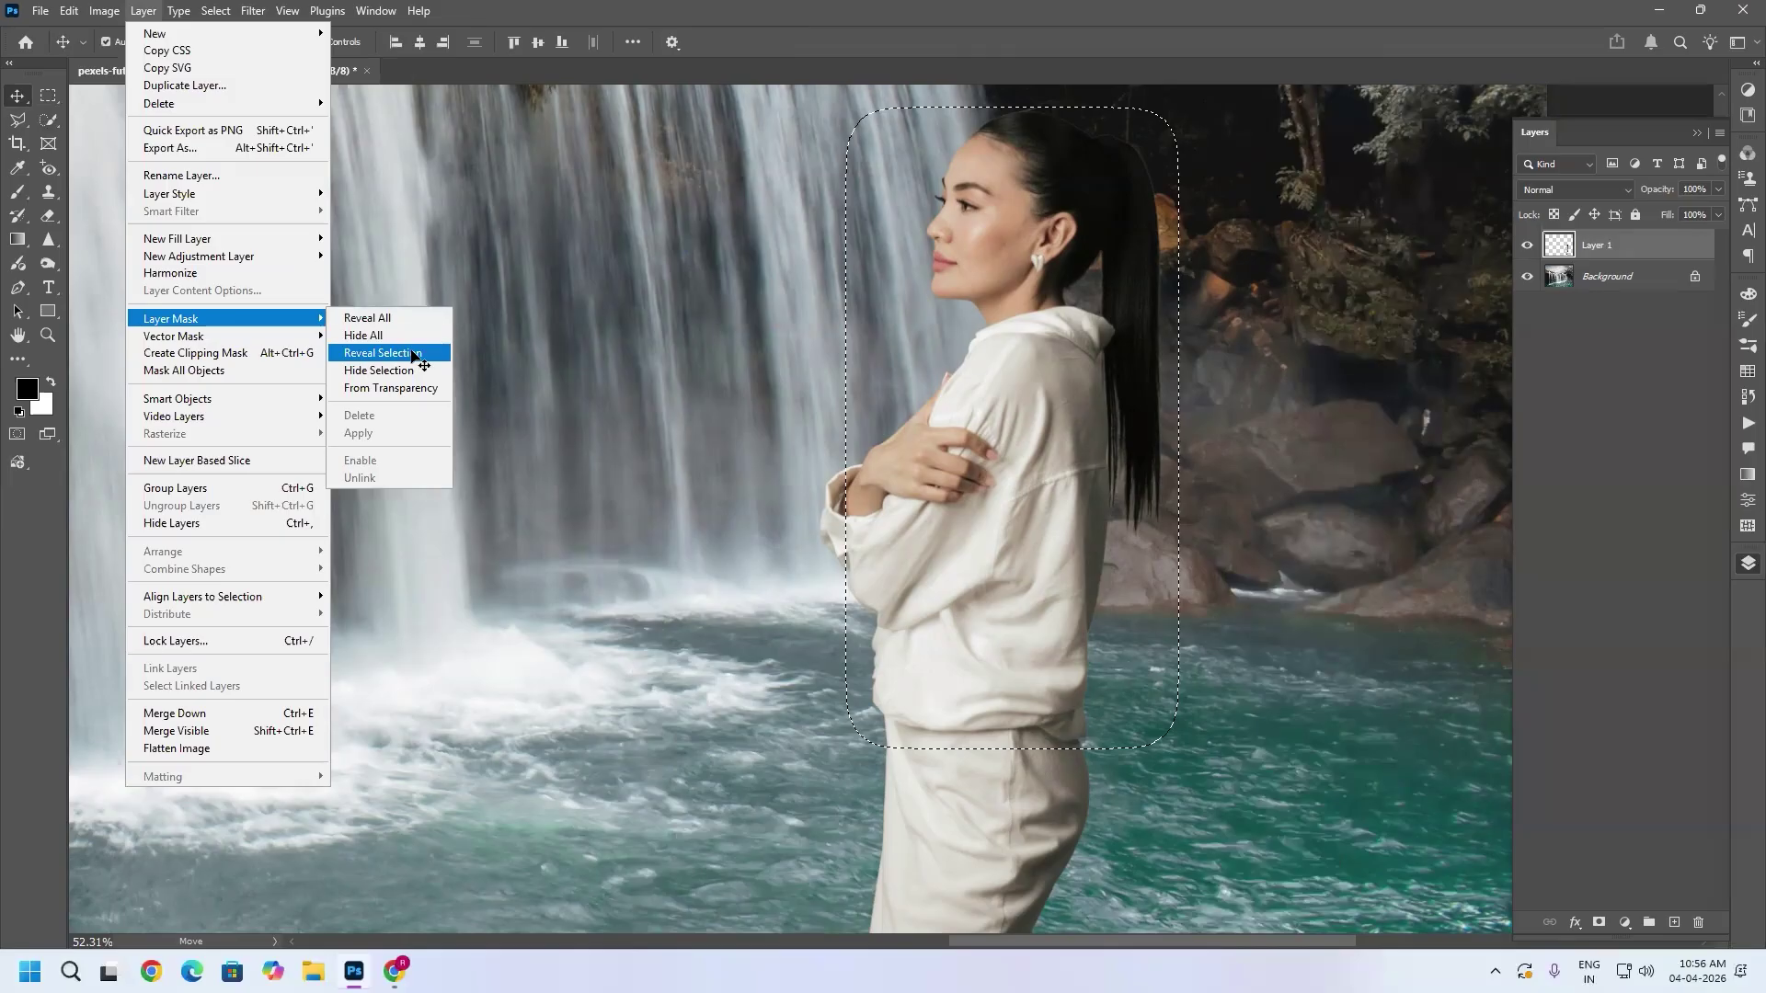
click(414, 356)
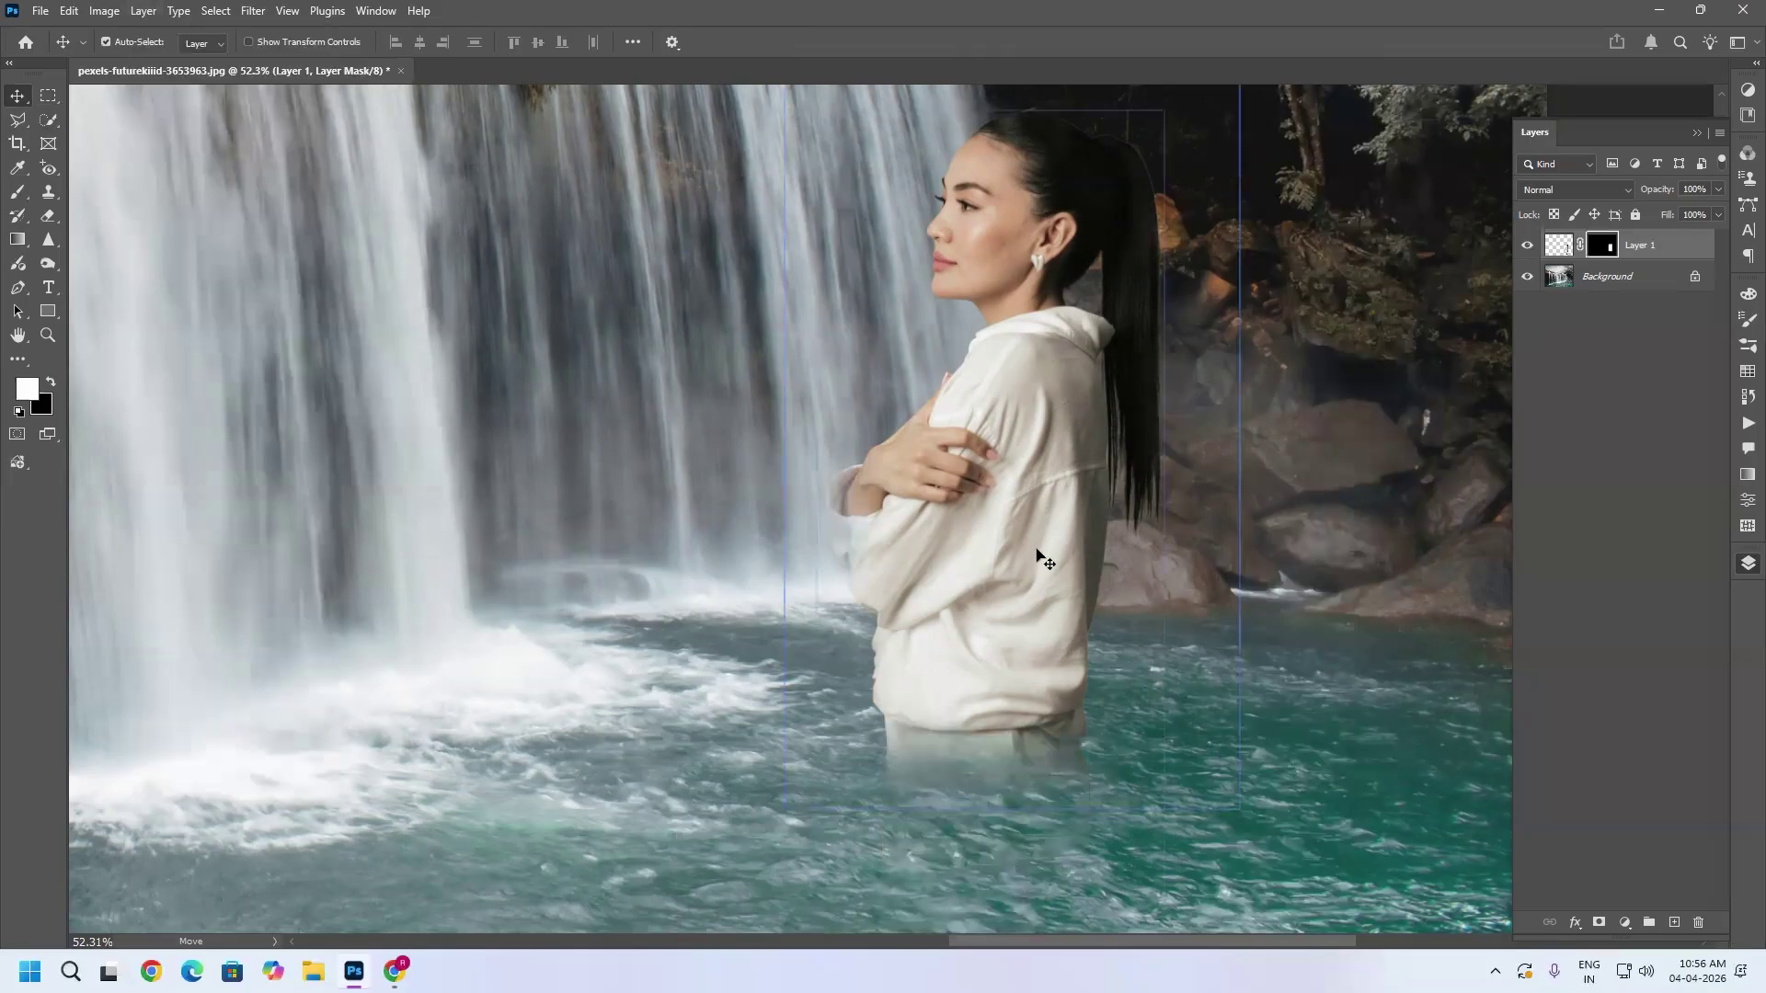
scroll(969, 582, down, 3)
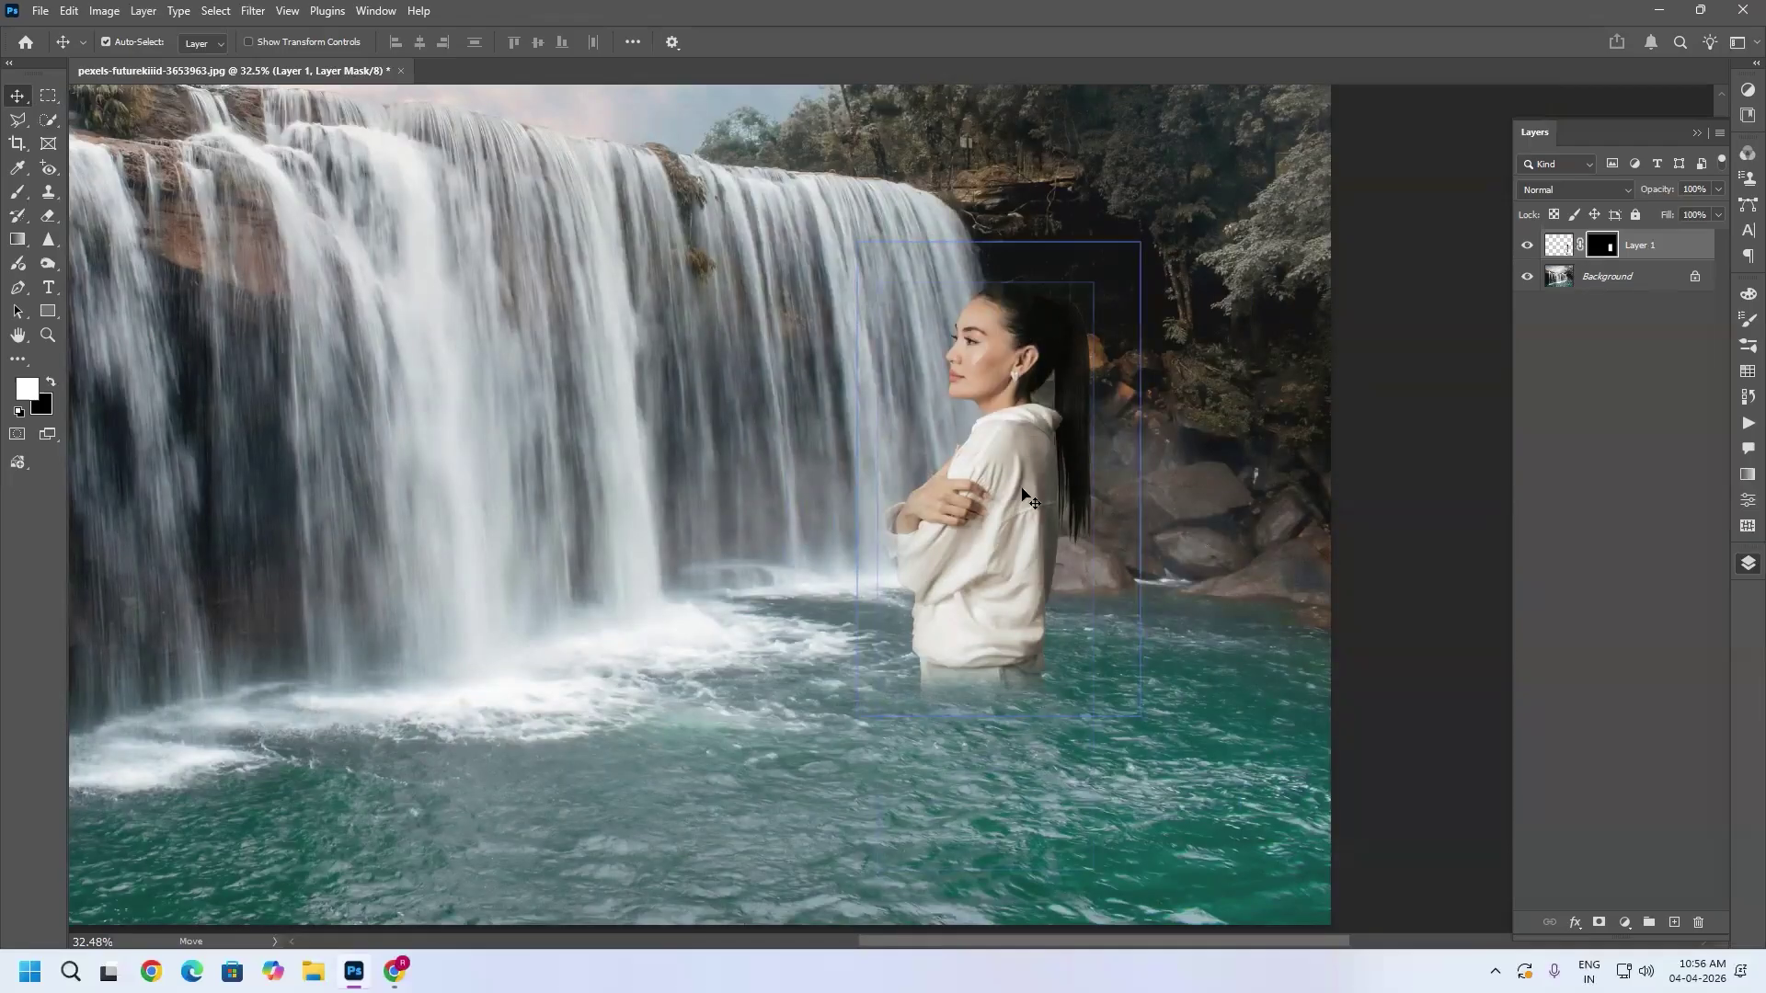
Step: Unlink Layer 1's mask and reposition the woman inside it, finishing with a shift of about 0.68 in right and 1.88 in down
drag(906, 500, 925, 497)
key(ctrl+z)
click(1564, 247)
drag(815, 484, 719, 375)
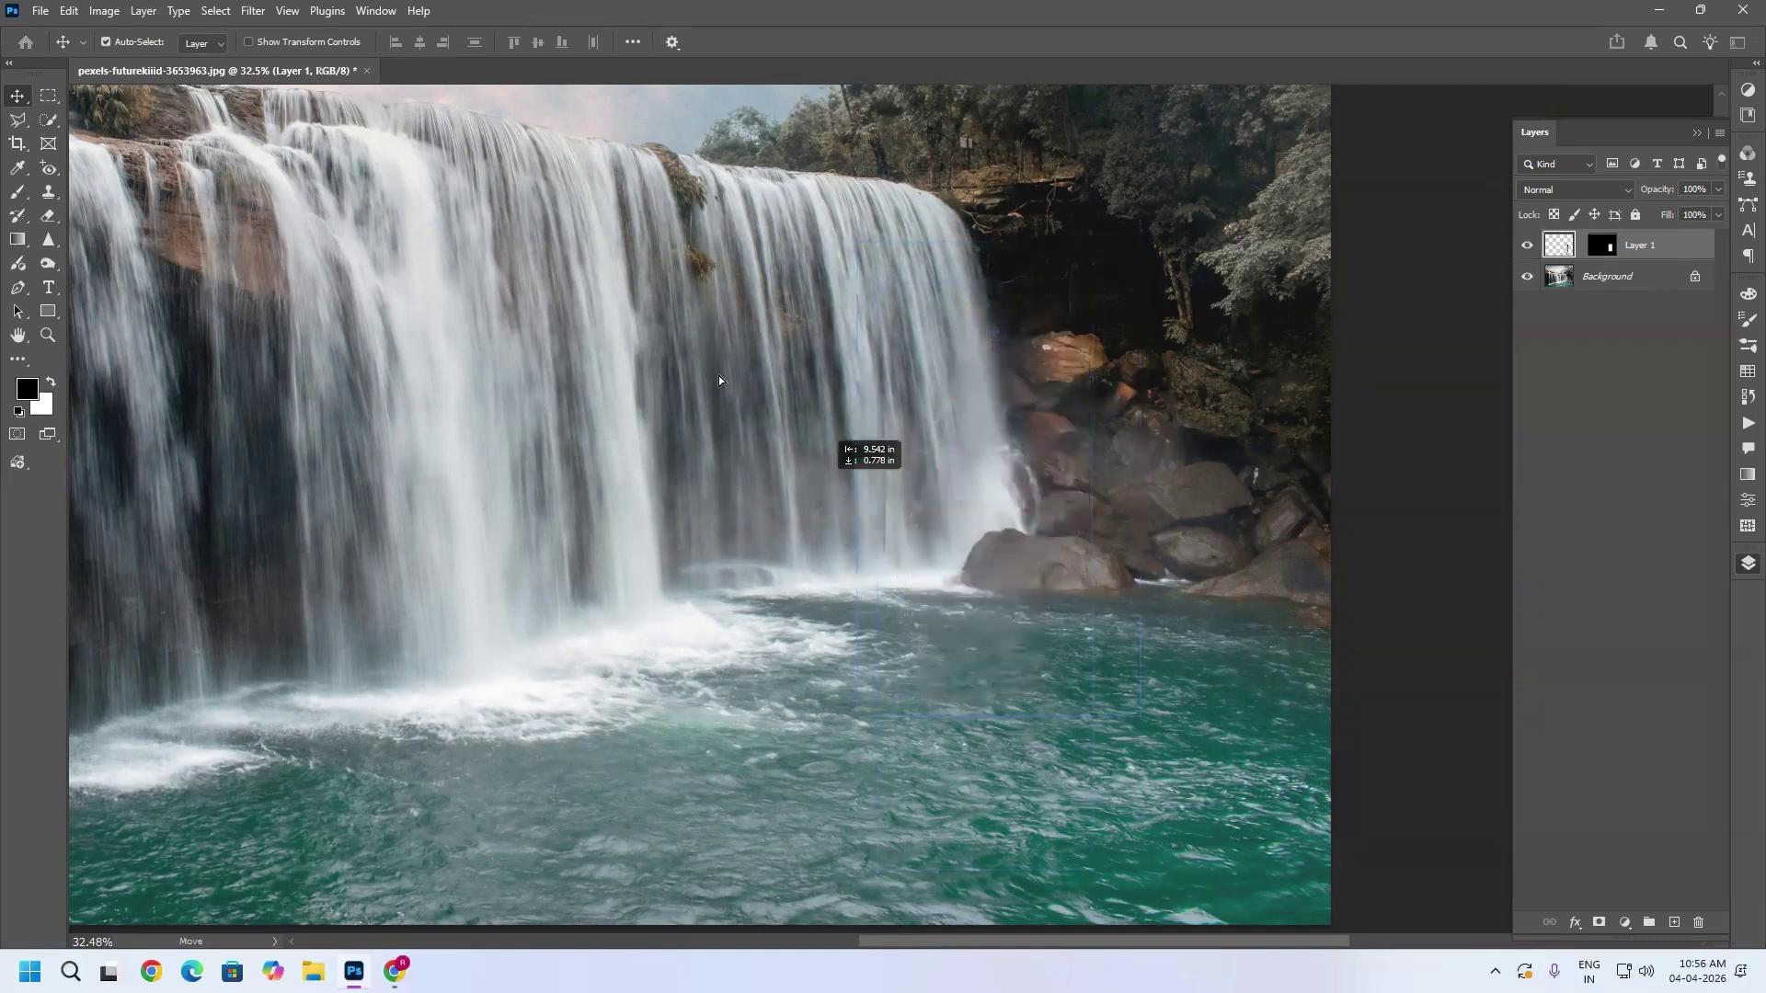
drag(986, 272, 1178, 279)
drag(1251, 438, 1042, 534)
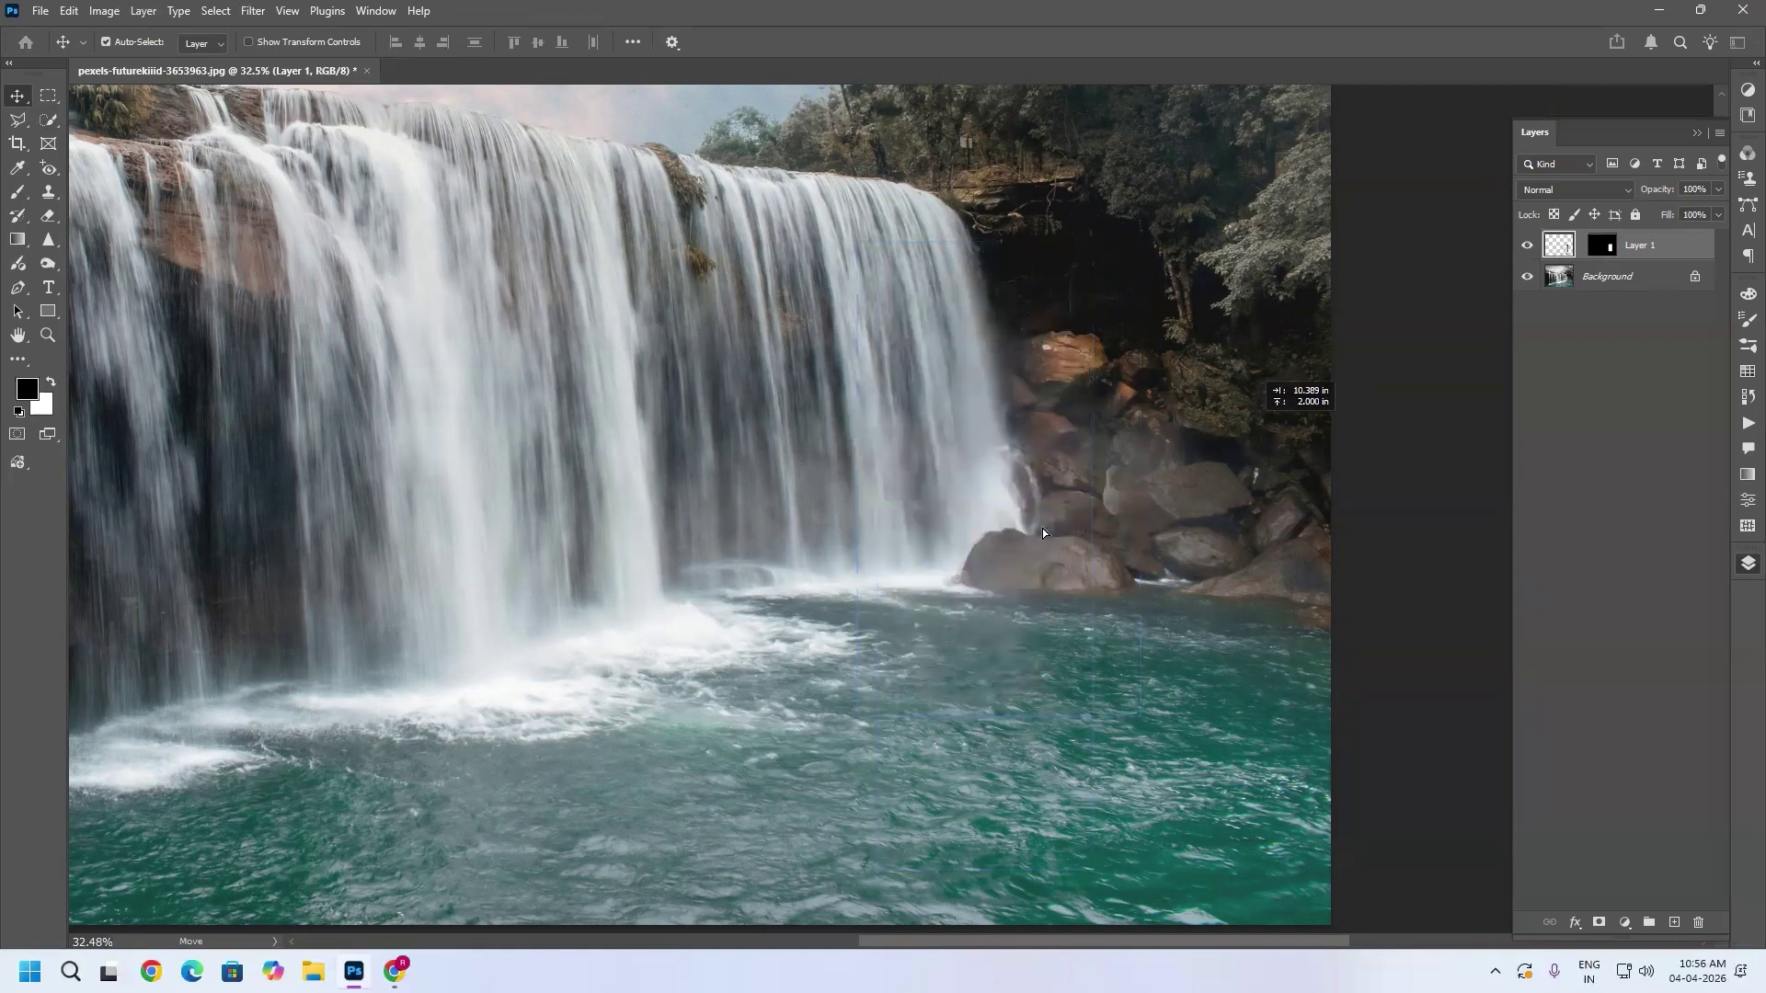
drag(777, 527, 897, 394)
drag(1141, 393, 1036, 477)
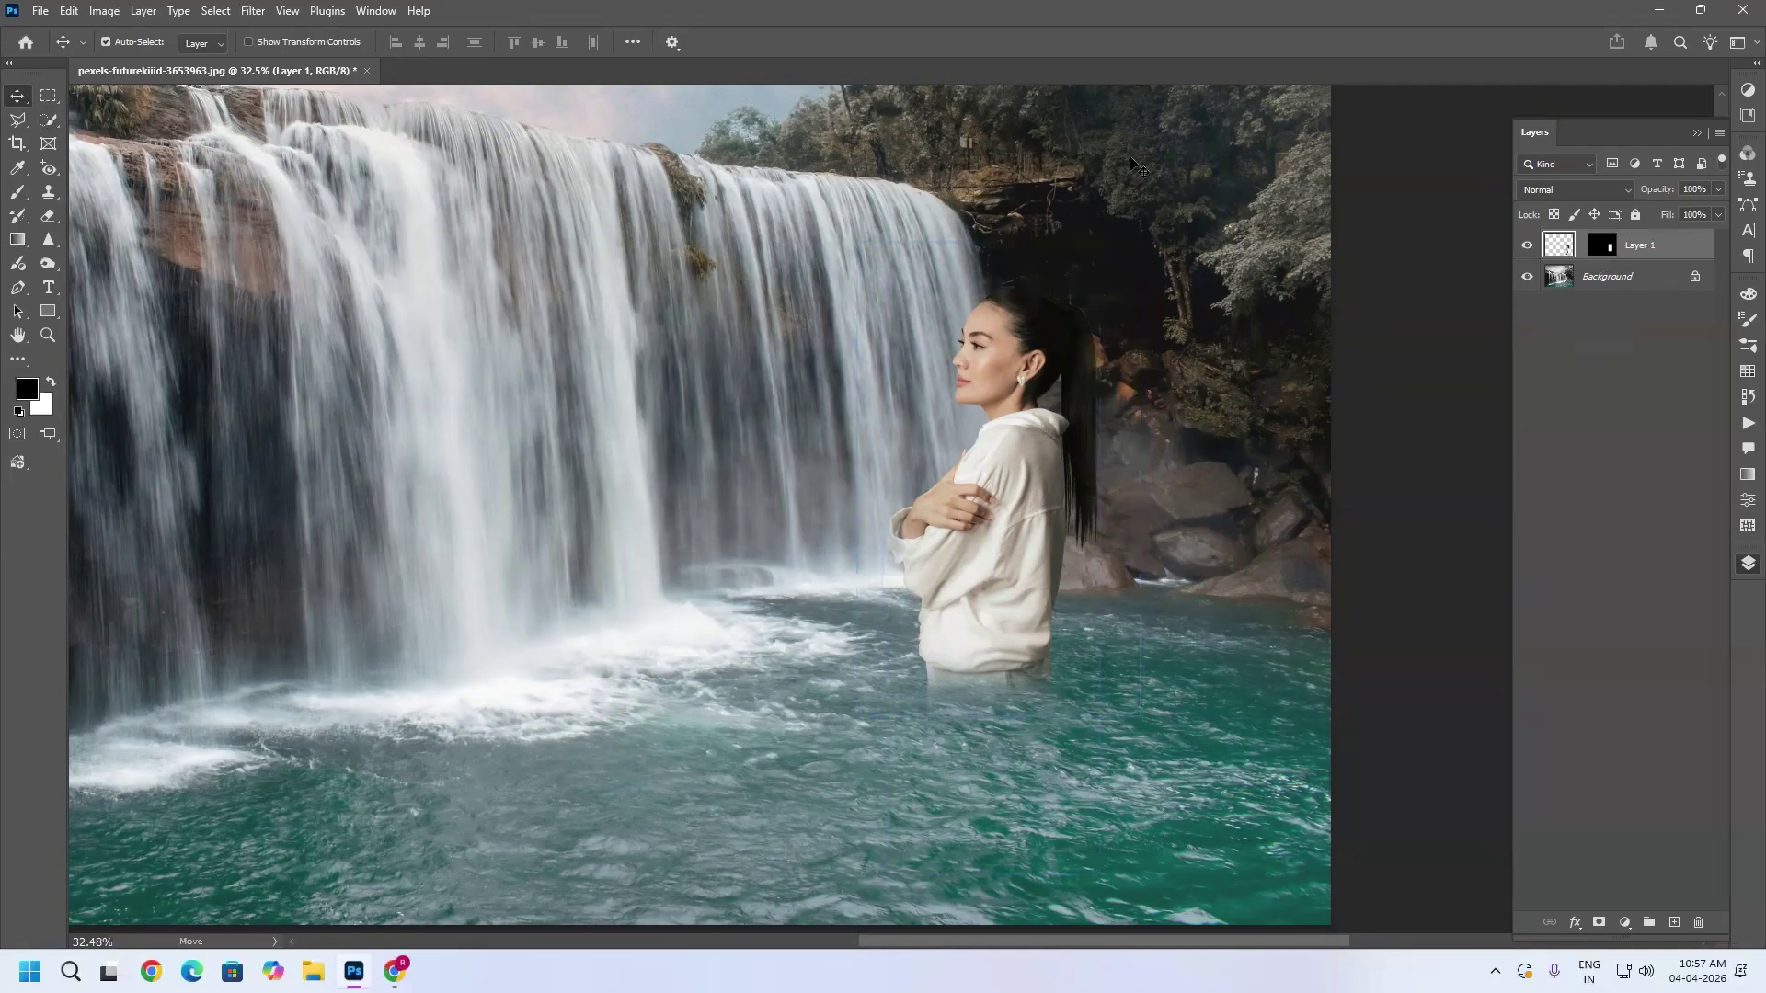
drag(780, 519, 997, 550)
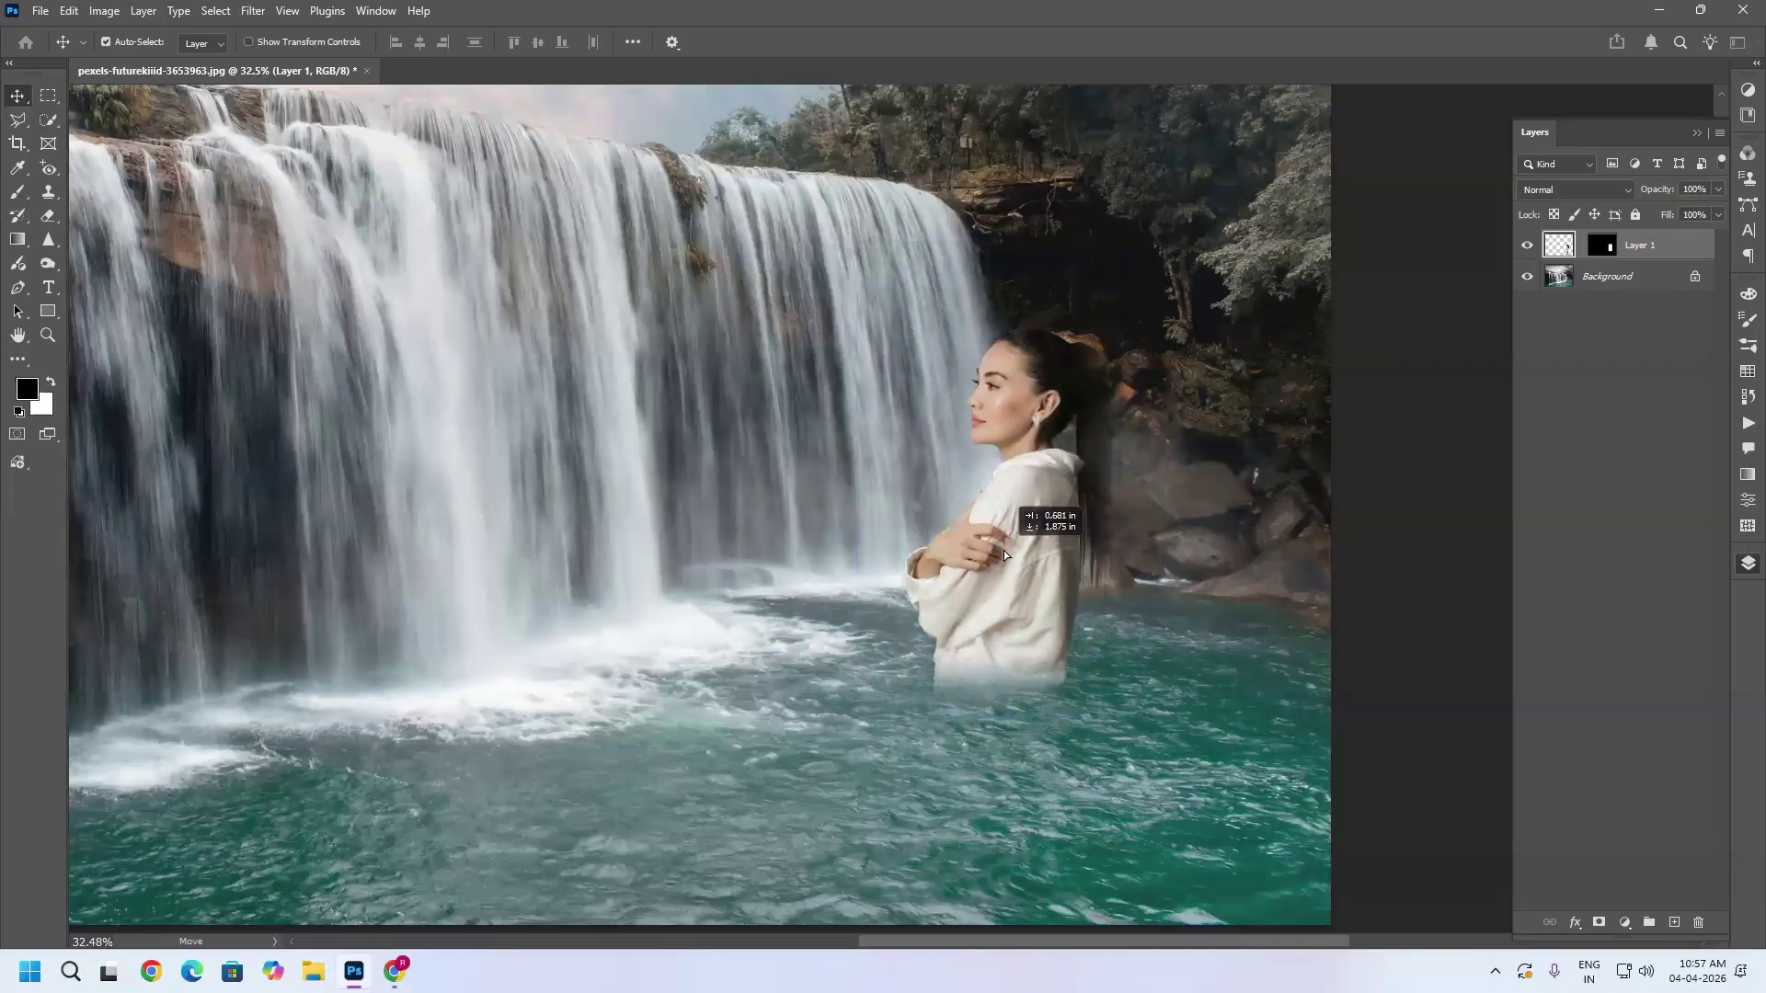
Step: Delete Layer 1's layer mask and move the woman slightly up and to the left over the pool
right_click(1605, 250)
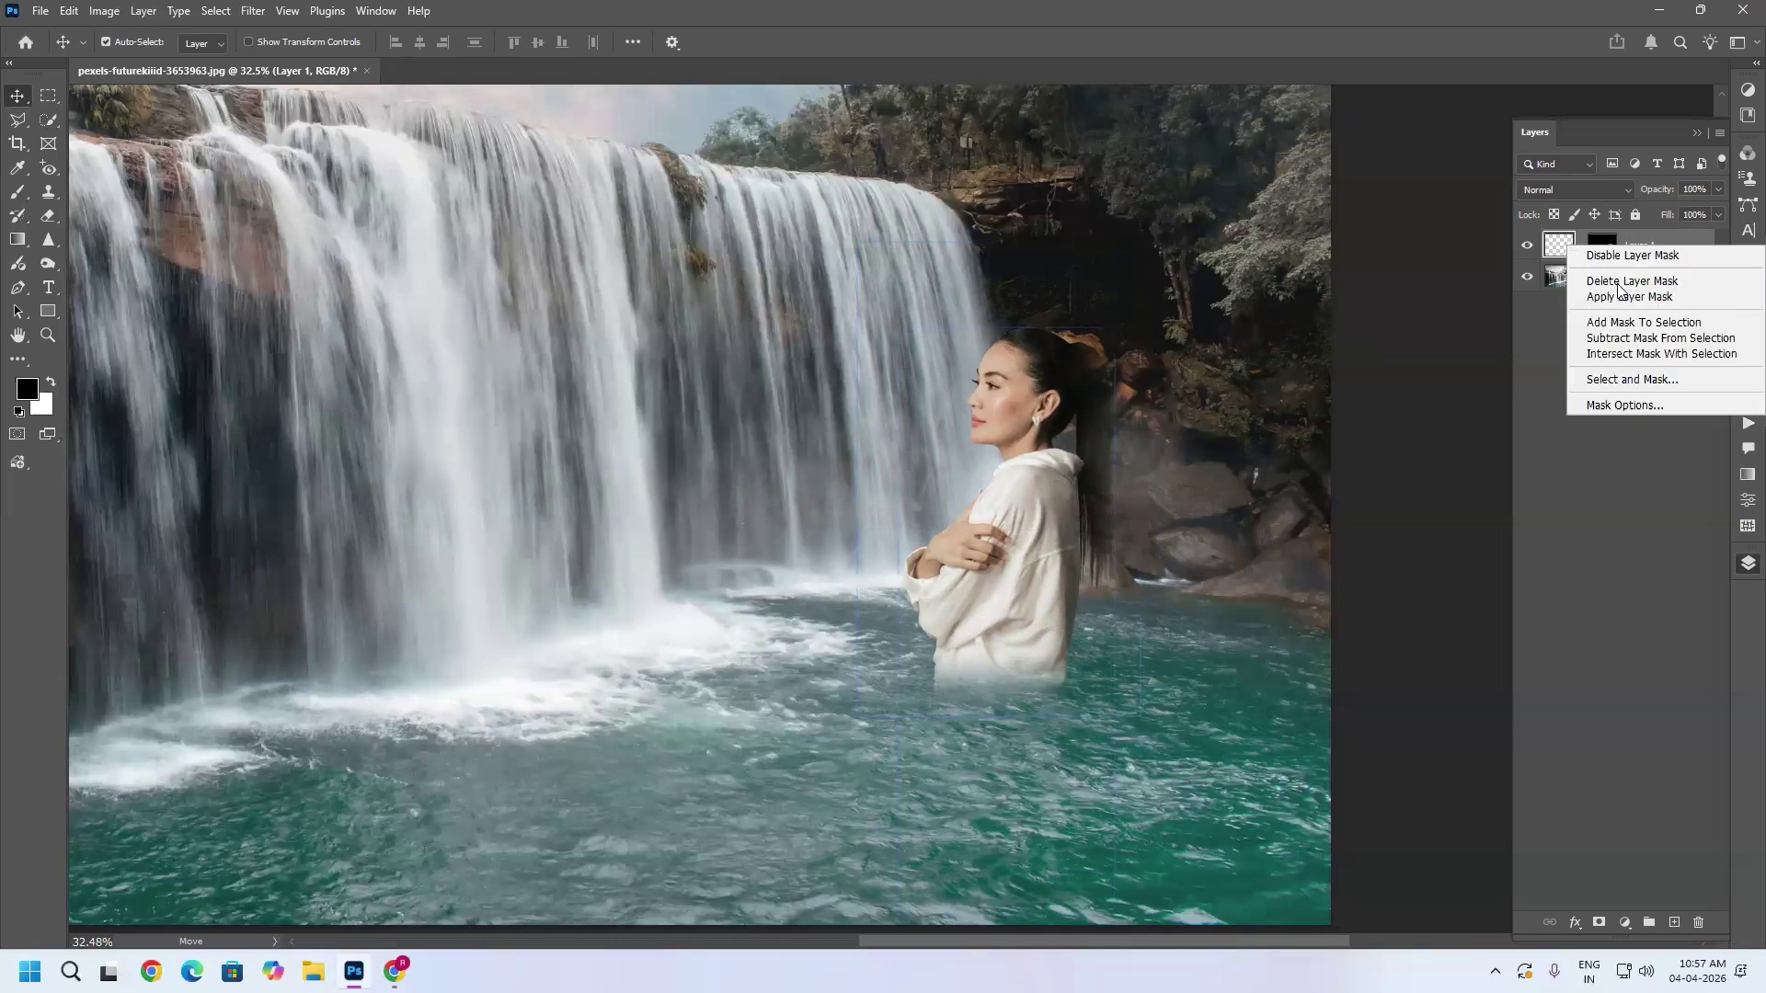
click(1619, 281)
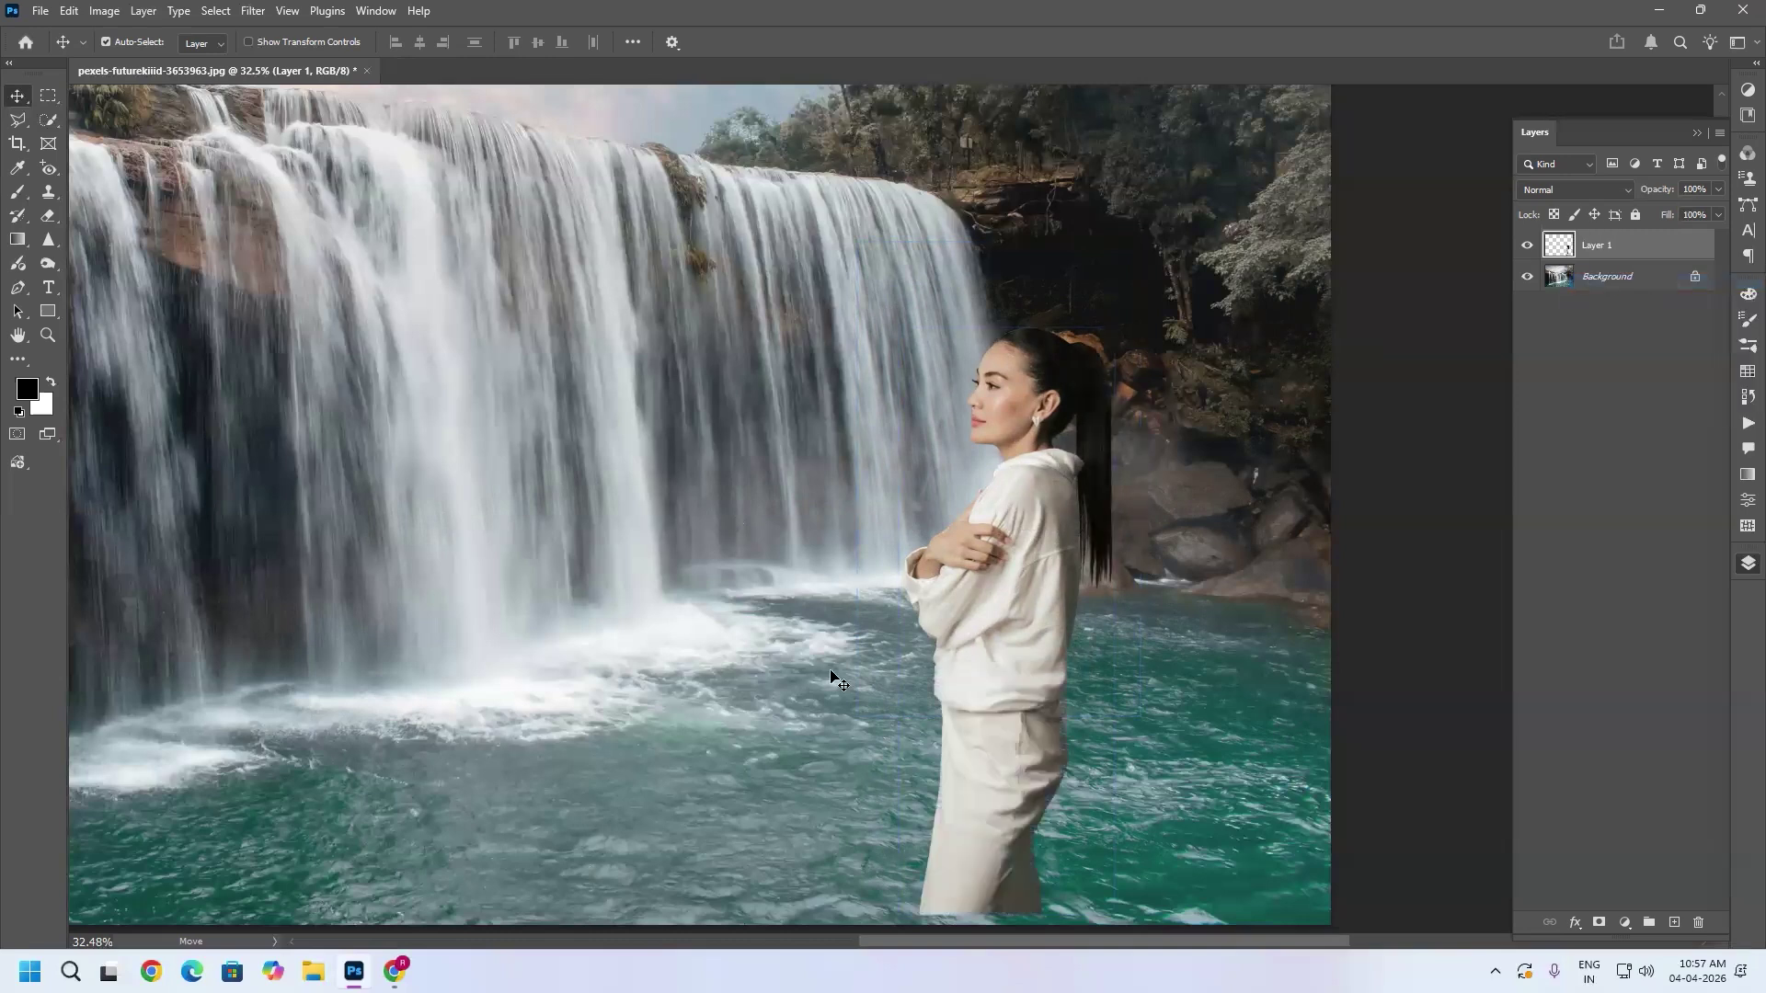
drag(997, 545, 975, 493)
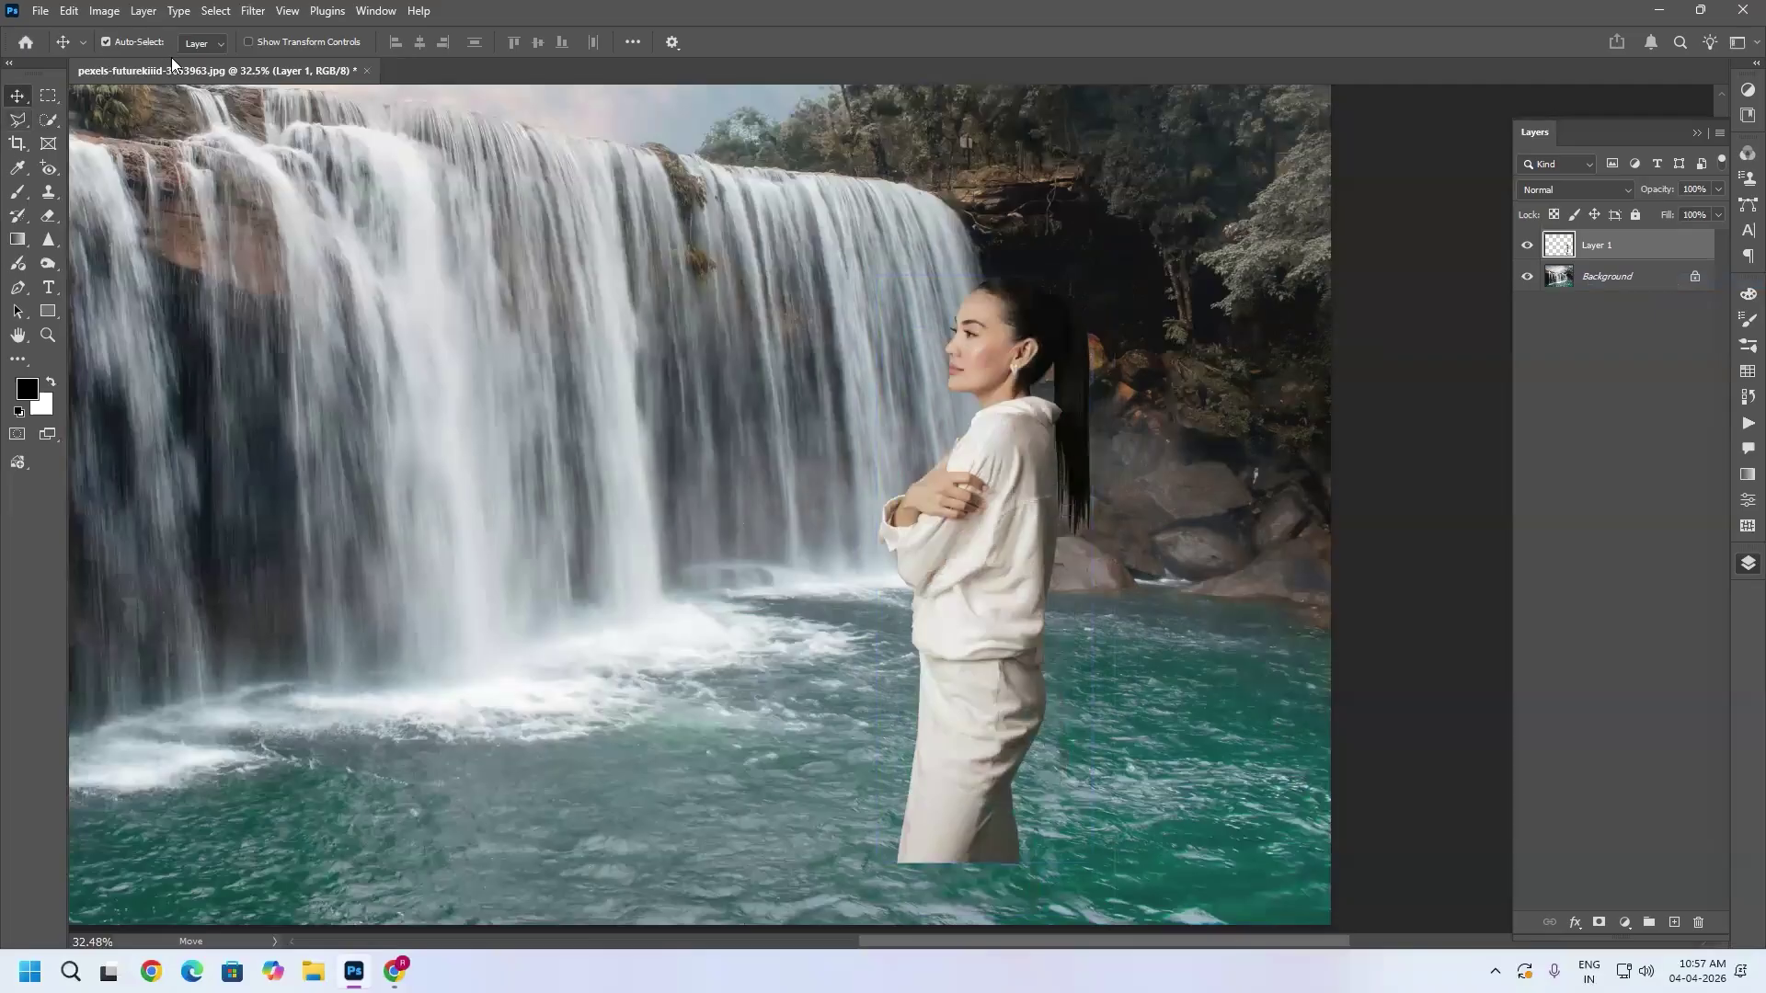
Step: Add a Hide All layer mask to Layer 1
click(143, 11)
mouse_move(248, 319)
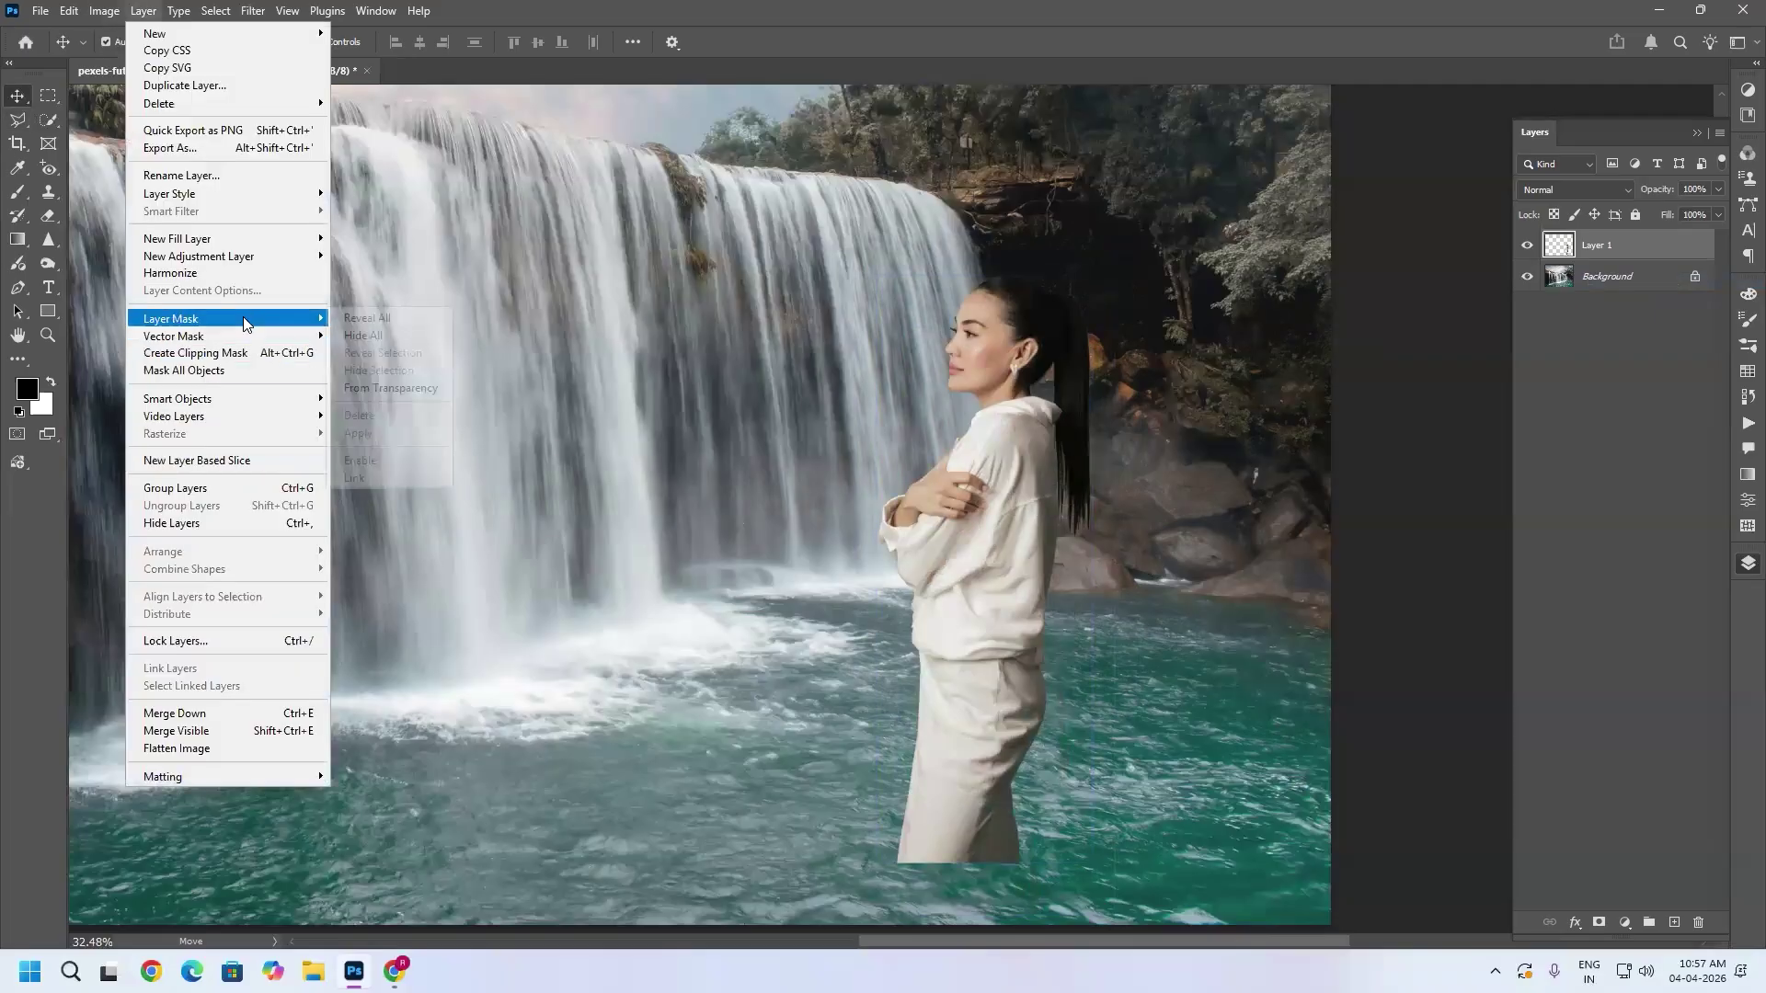
click(401, 335)
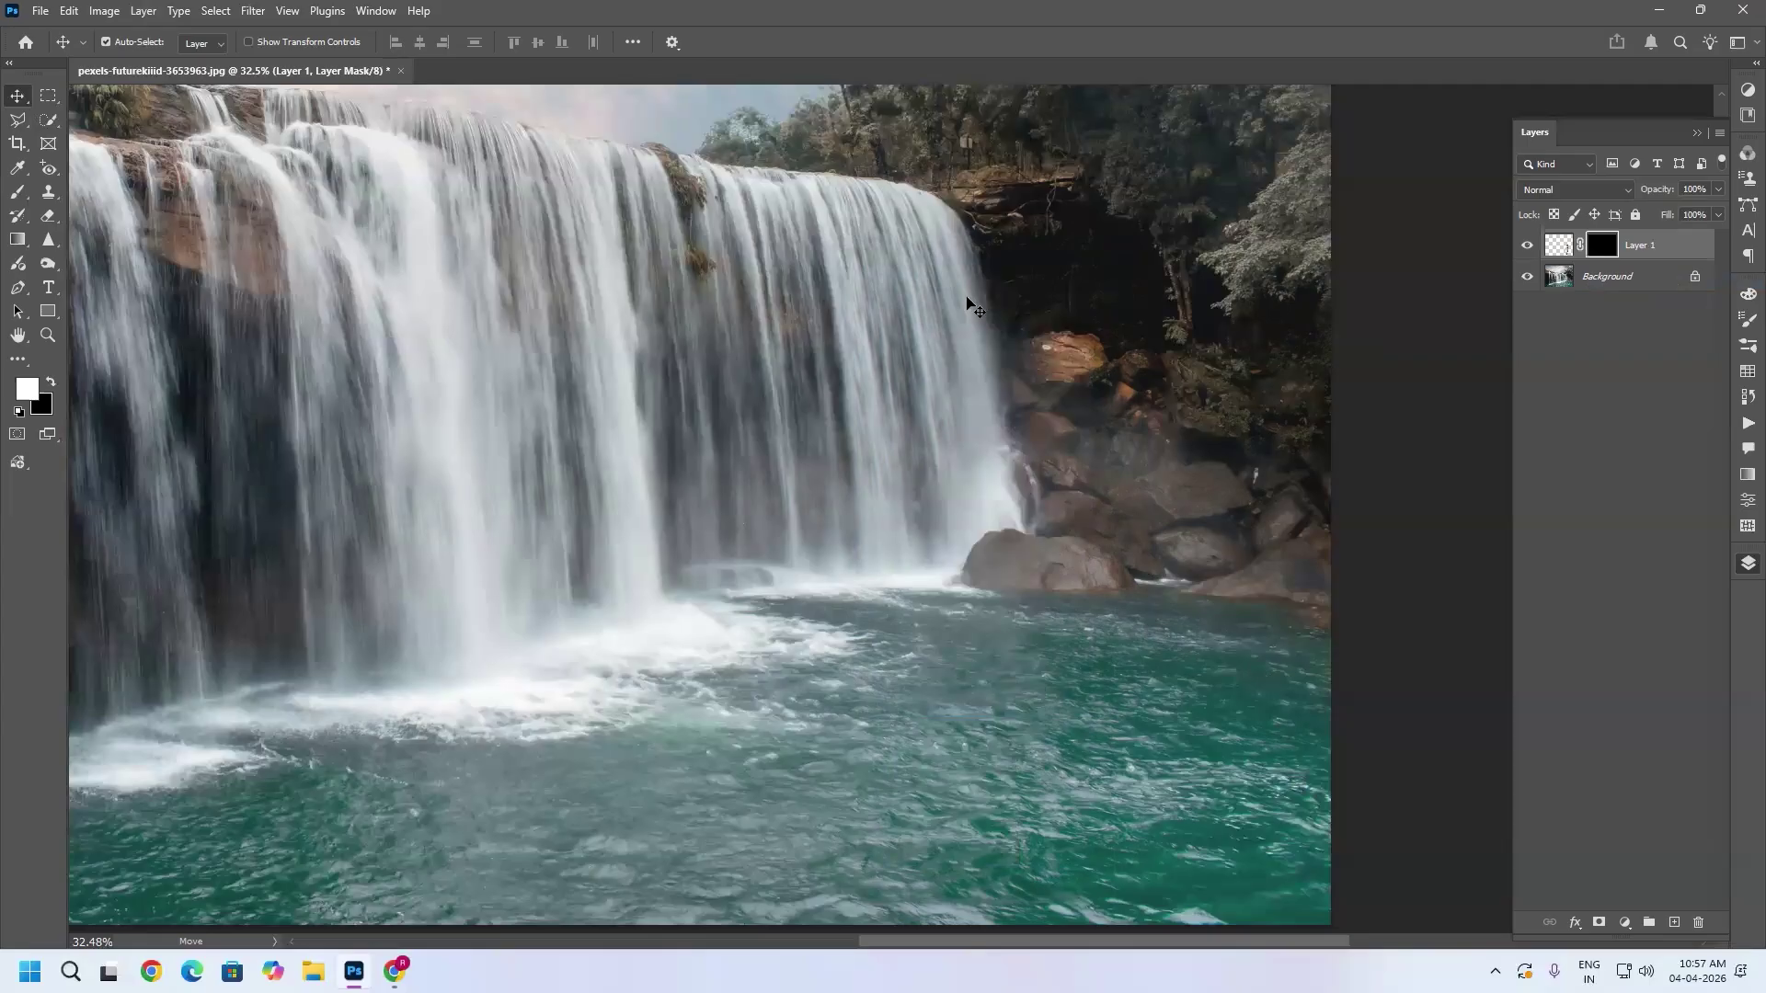
Step: Apply a linear white-to-black gradient on Layer 1's mask, adjusting its ends so the woman fades from her waist down into the water
click(17, 239)
drag(895, 784, 879, 884)
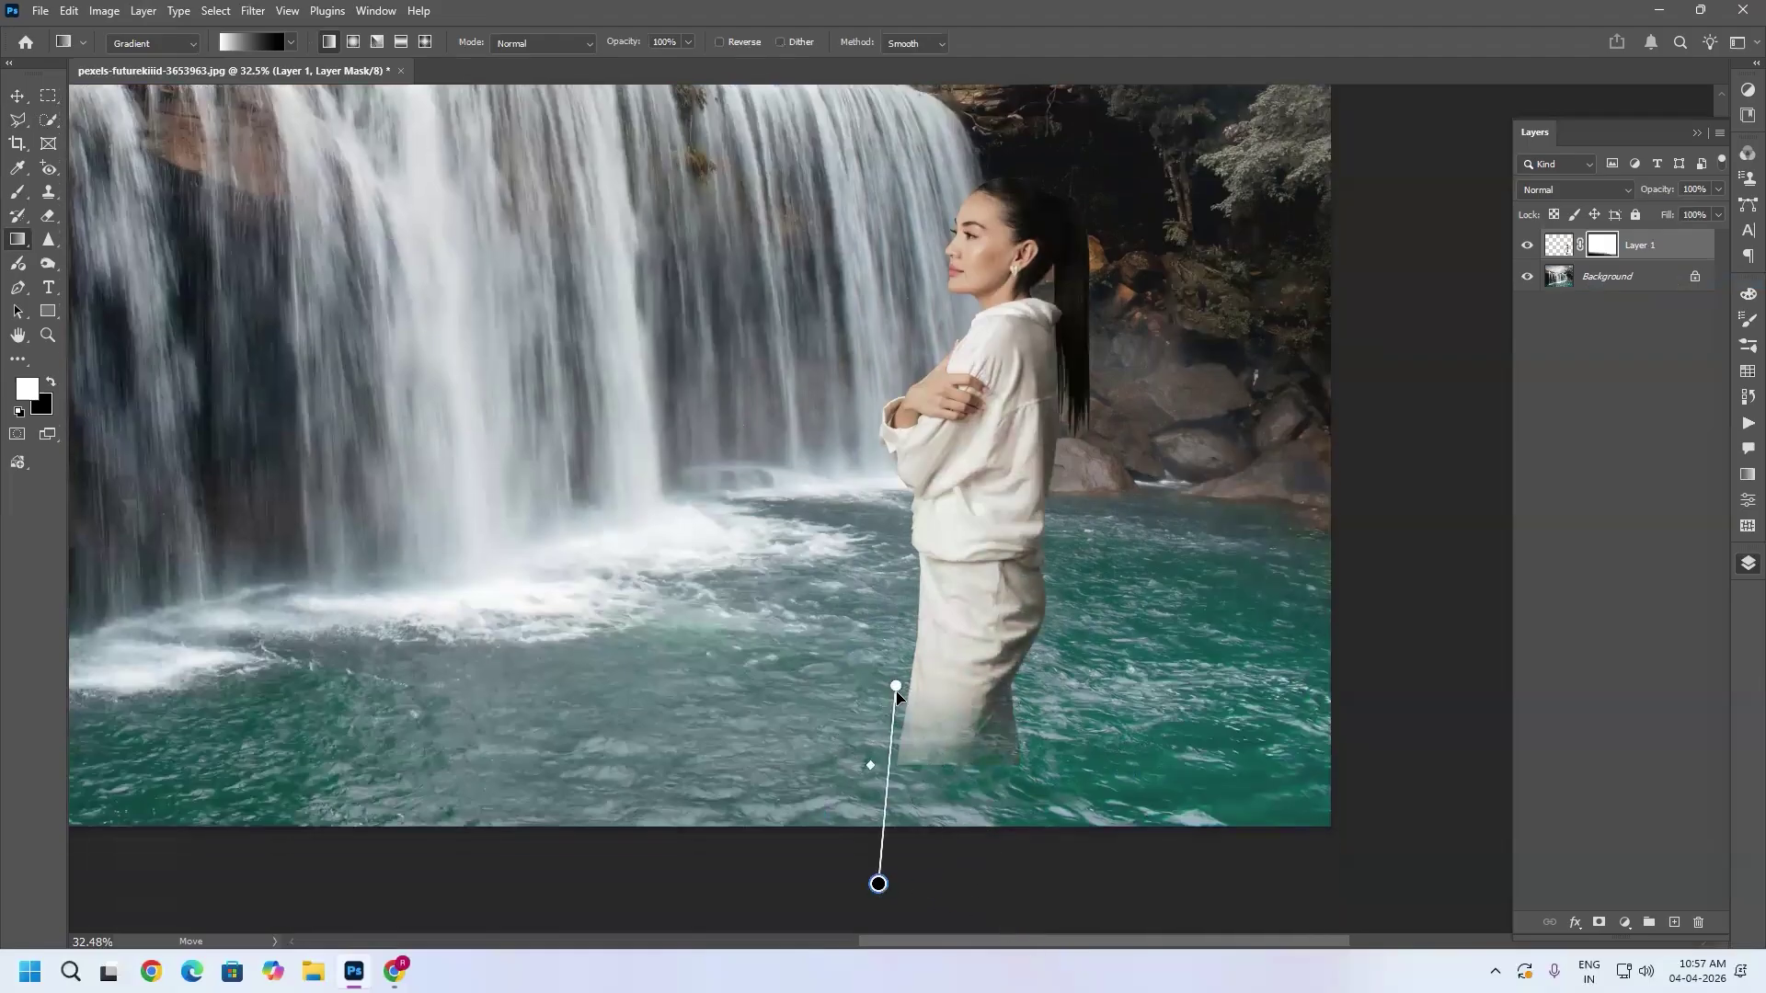
drag(896, 685, 971, 568)
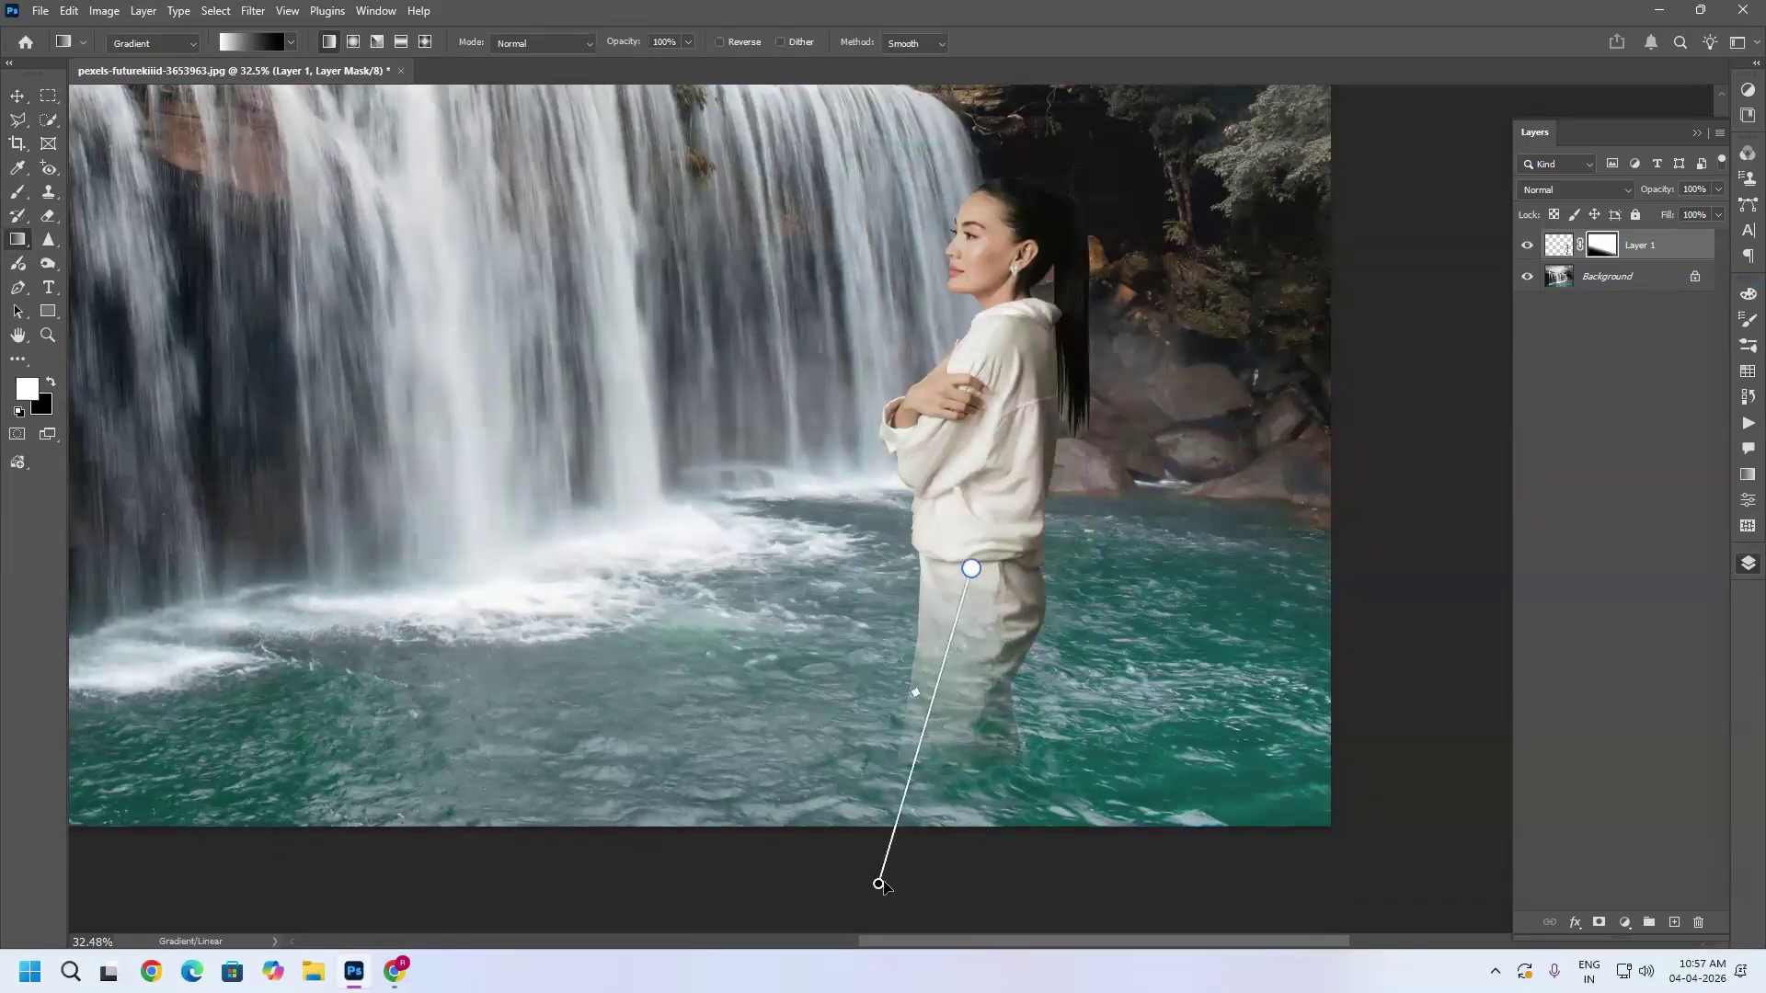
drag(879, 884, 949, 730)
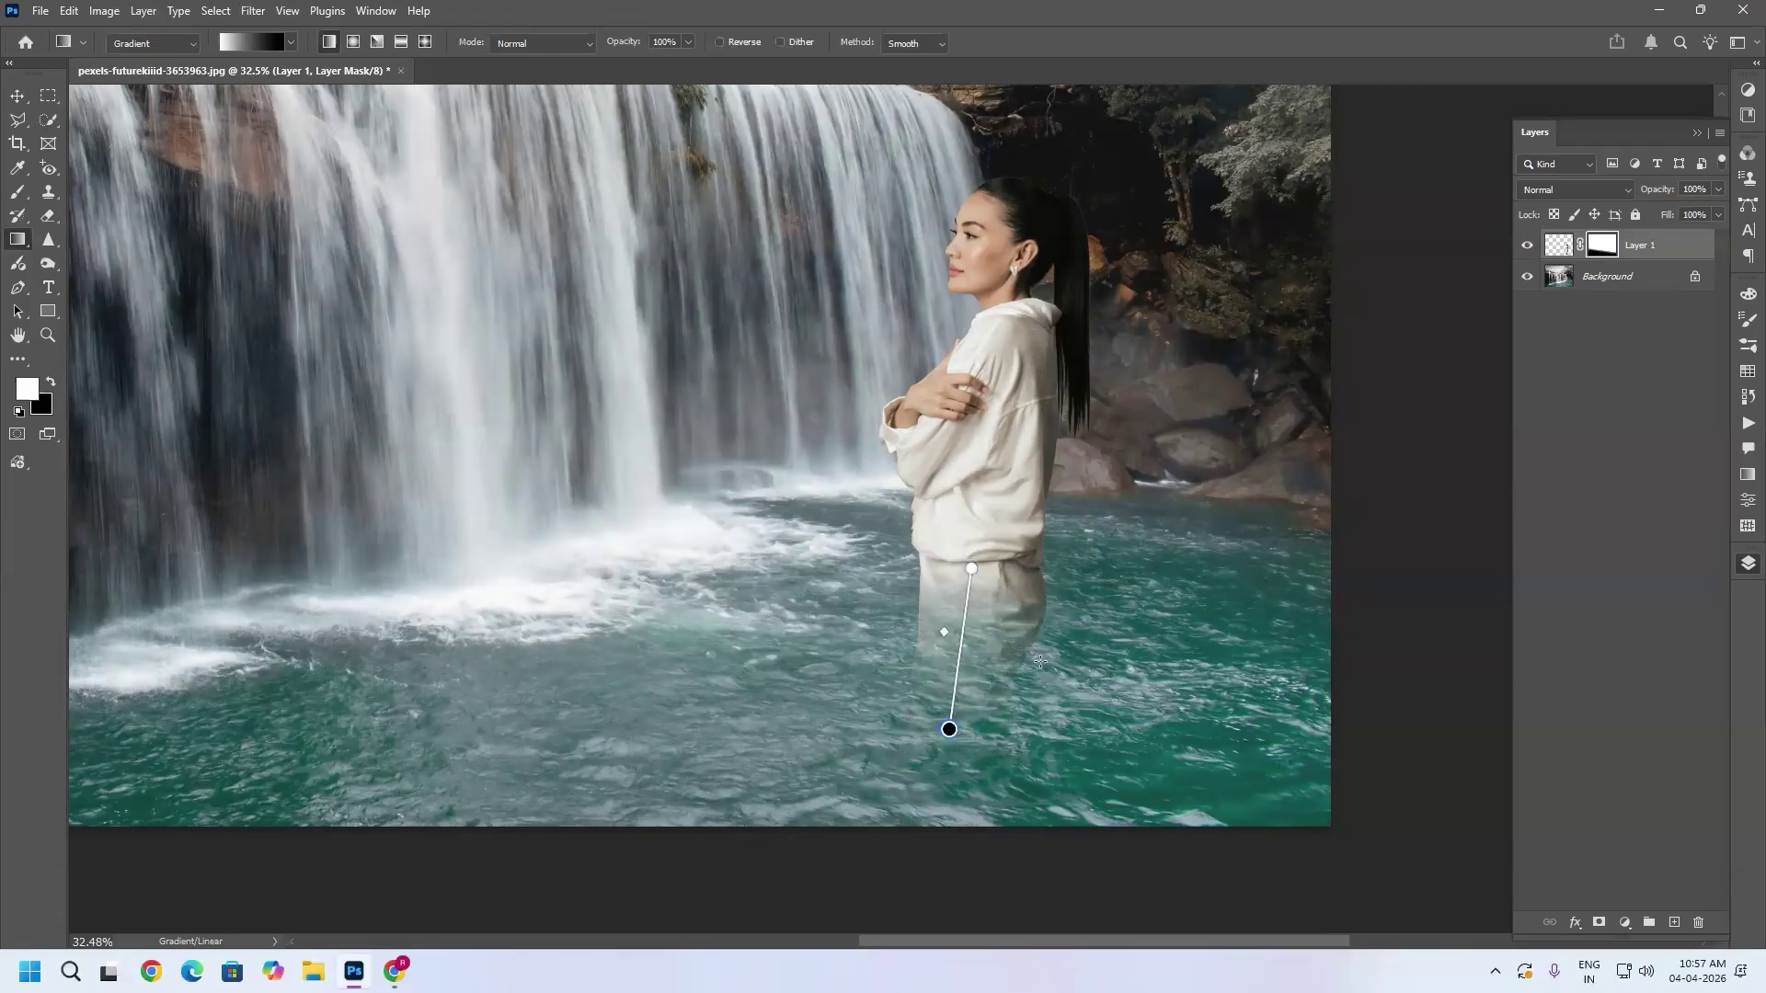
Step: Replace Layer 1's gradient layer mask with a Reveal All vector mask
right_click(1605, 247)
click(1633, 280)
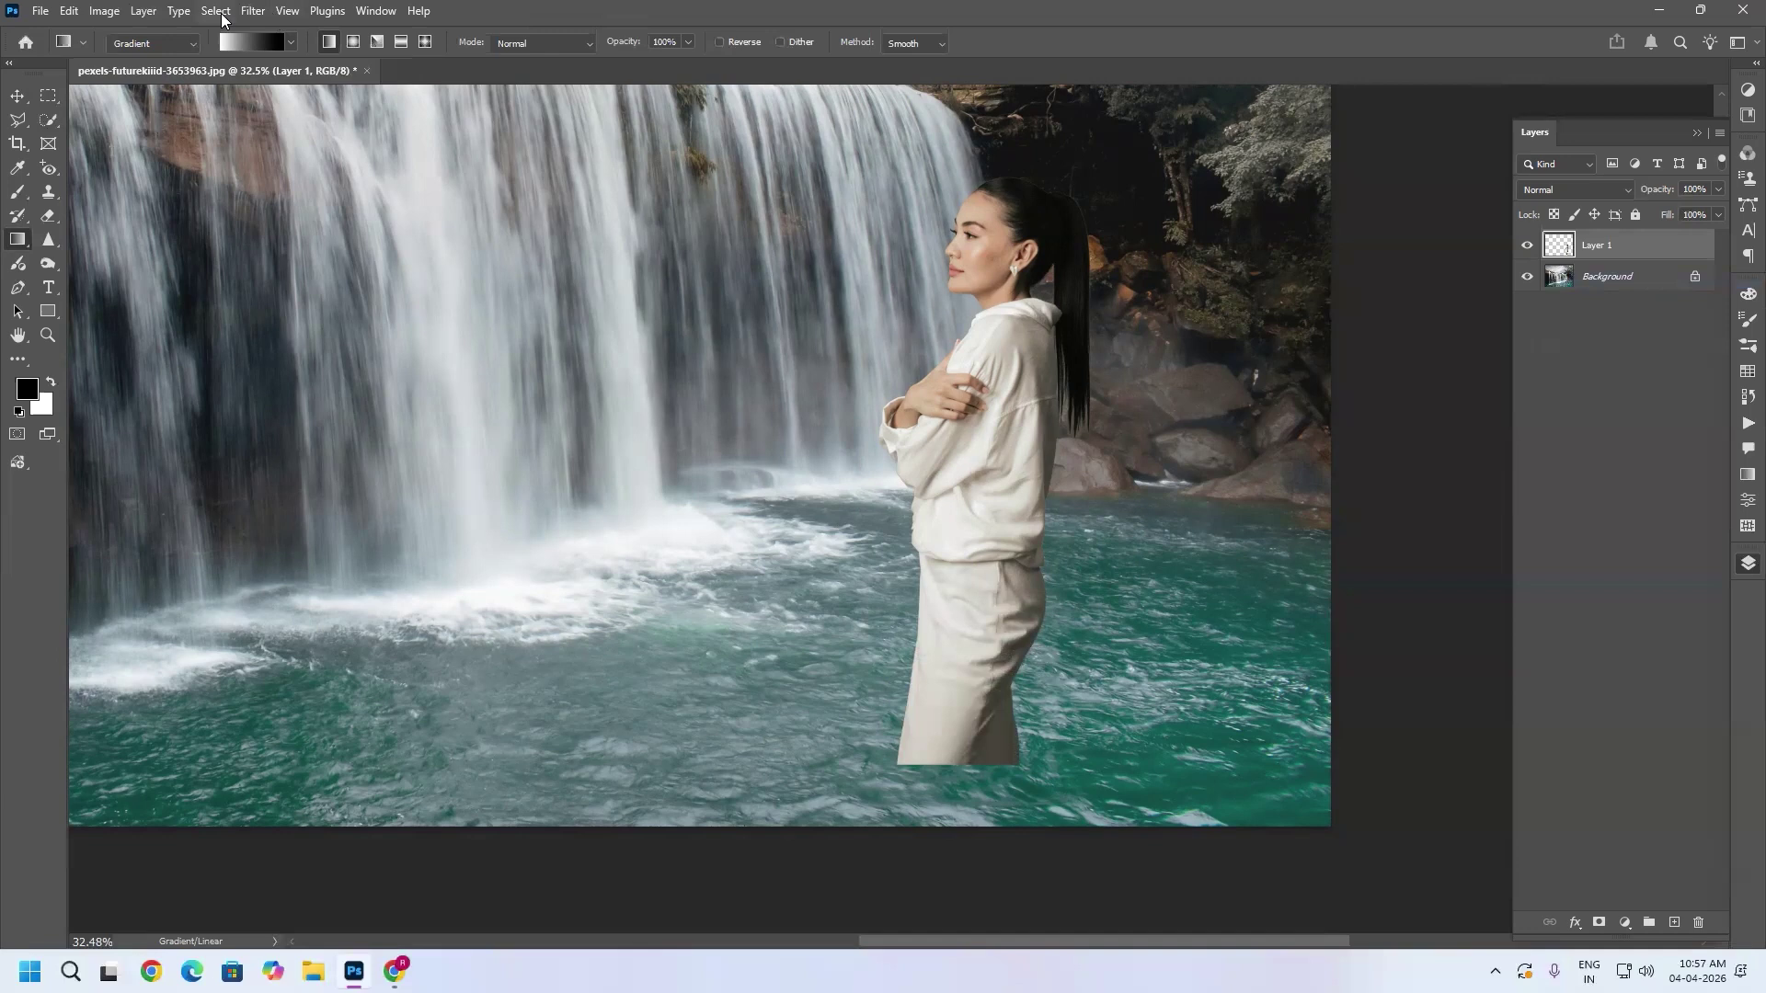
click(144, 11)
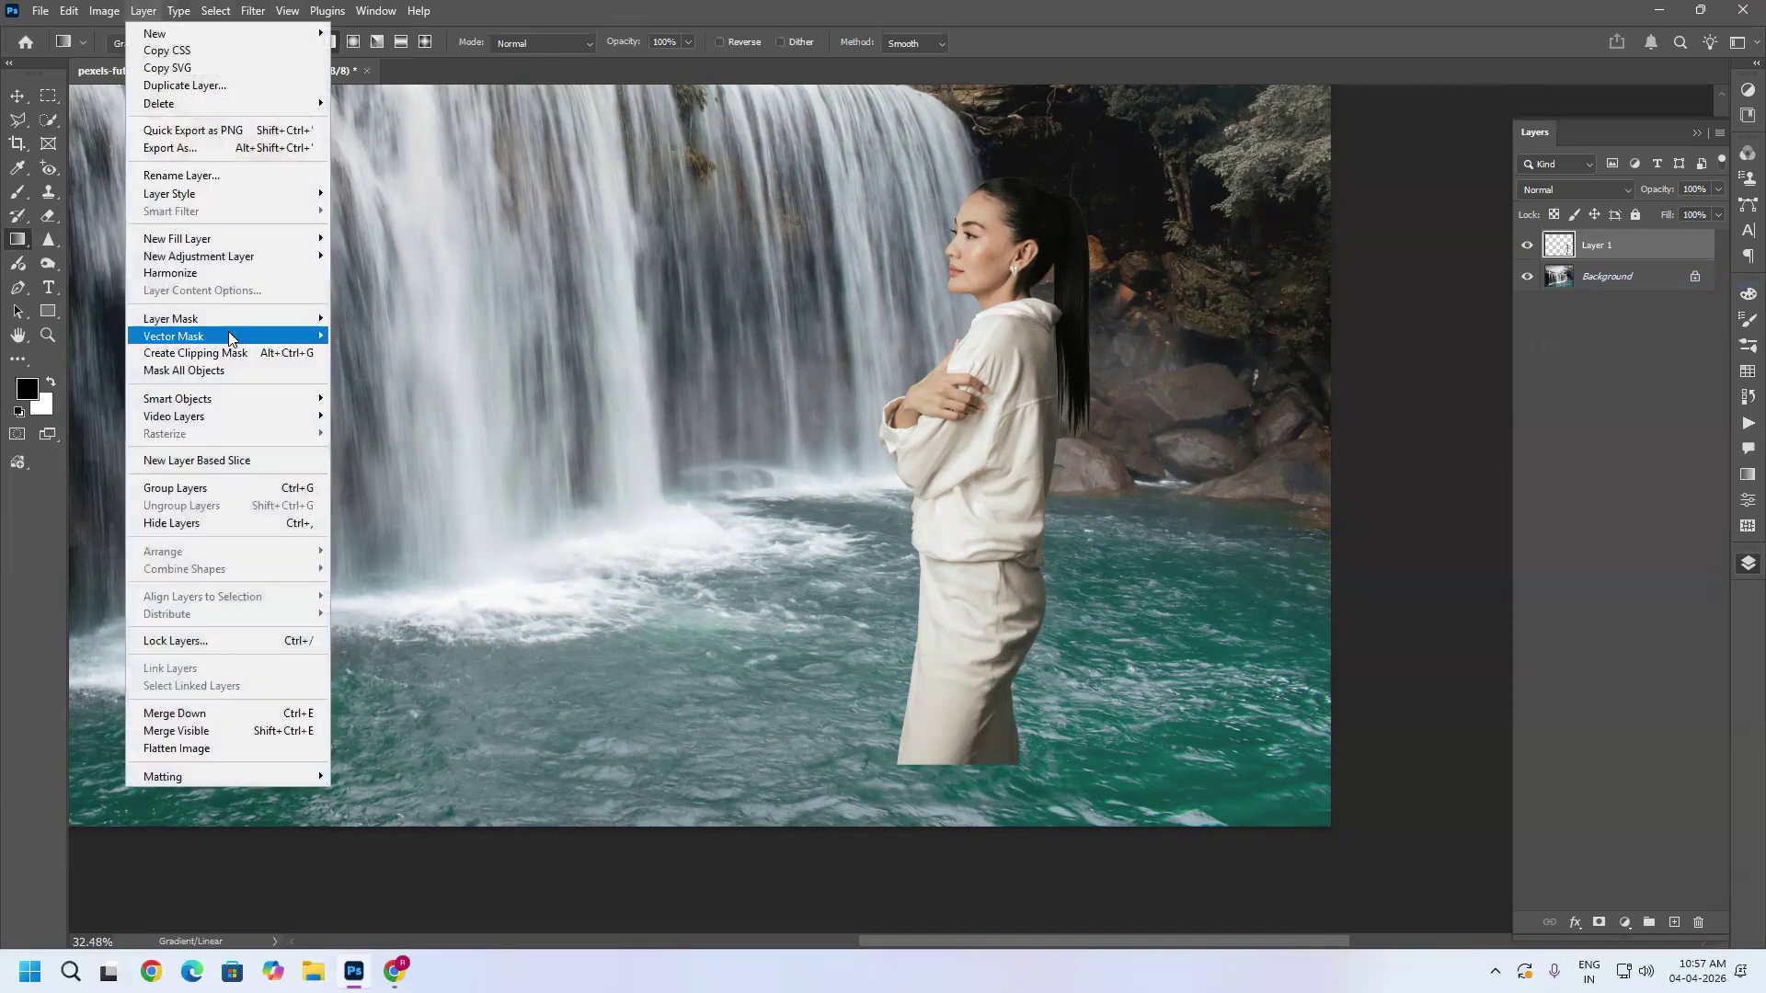
mouse_move(229, 337)
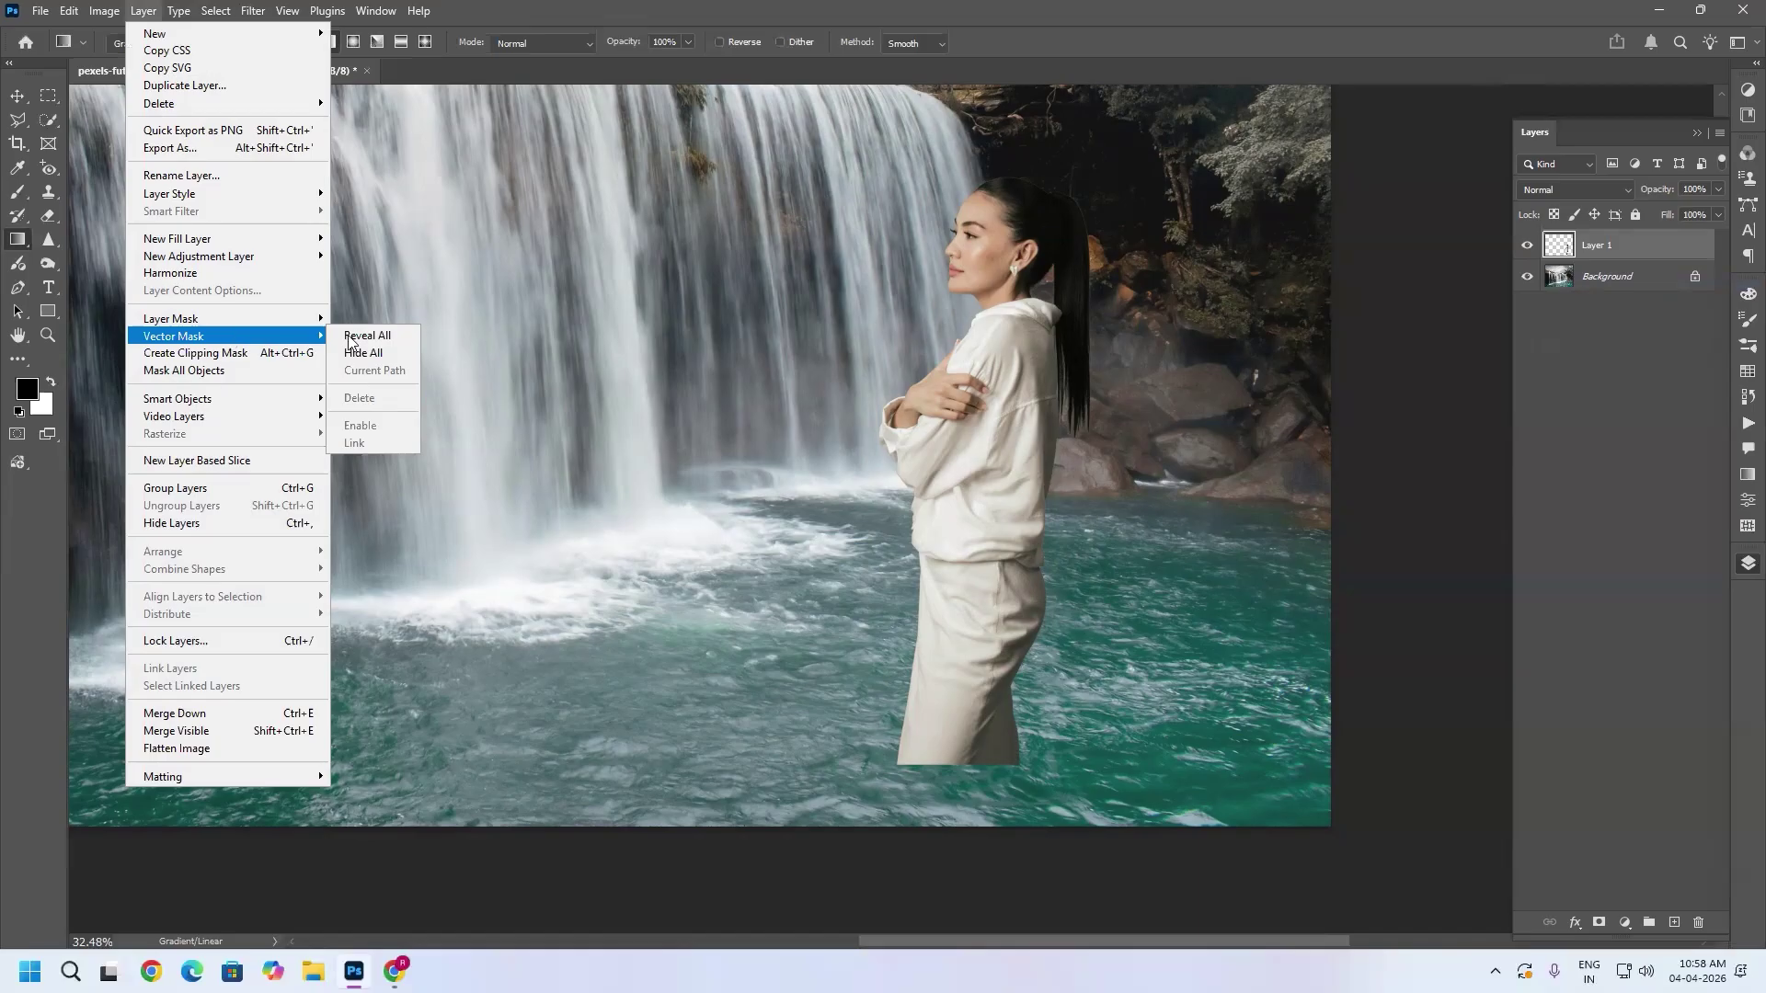
click(402, 339)
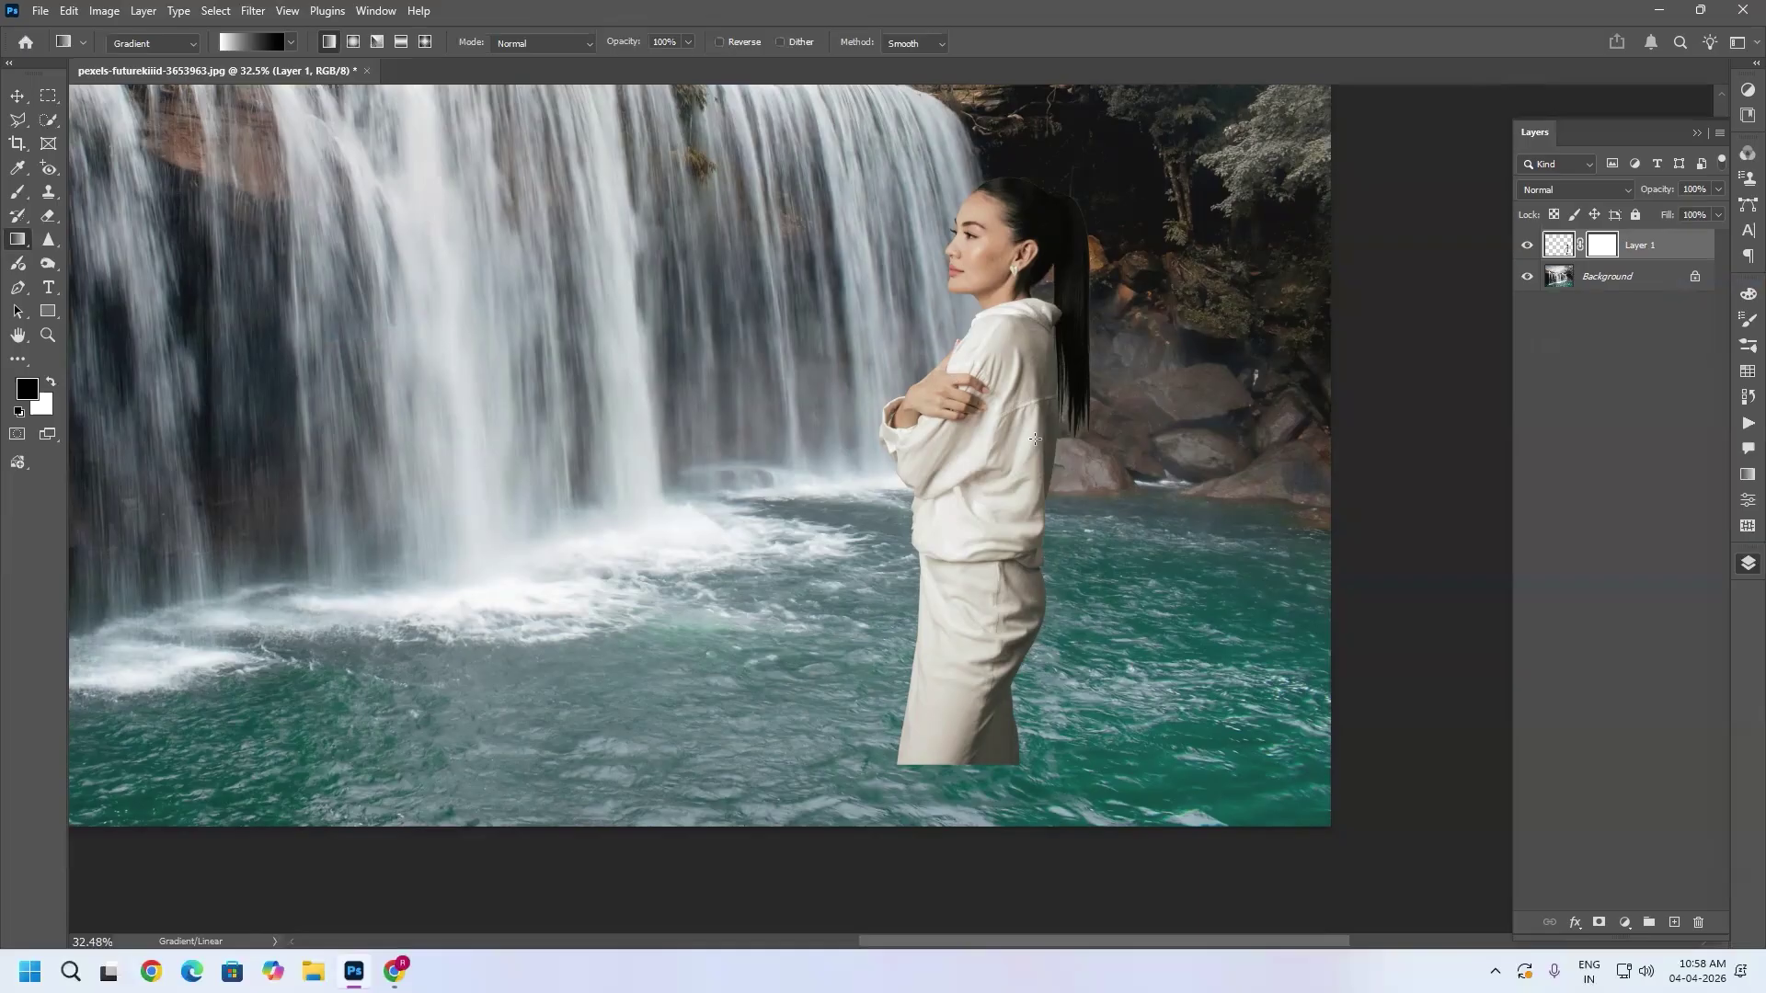
Step: Draw a closed curved path with the Pen tool on the vector mask, enclosing the woman from her head to just below the hoodie
click(16, 292)
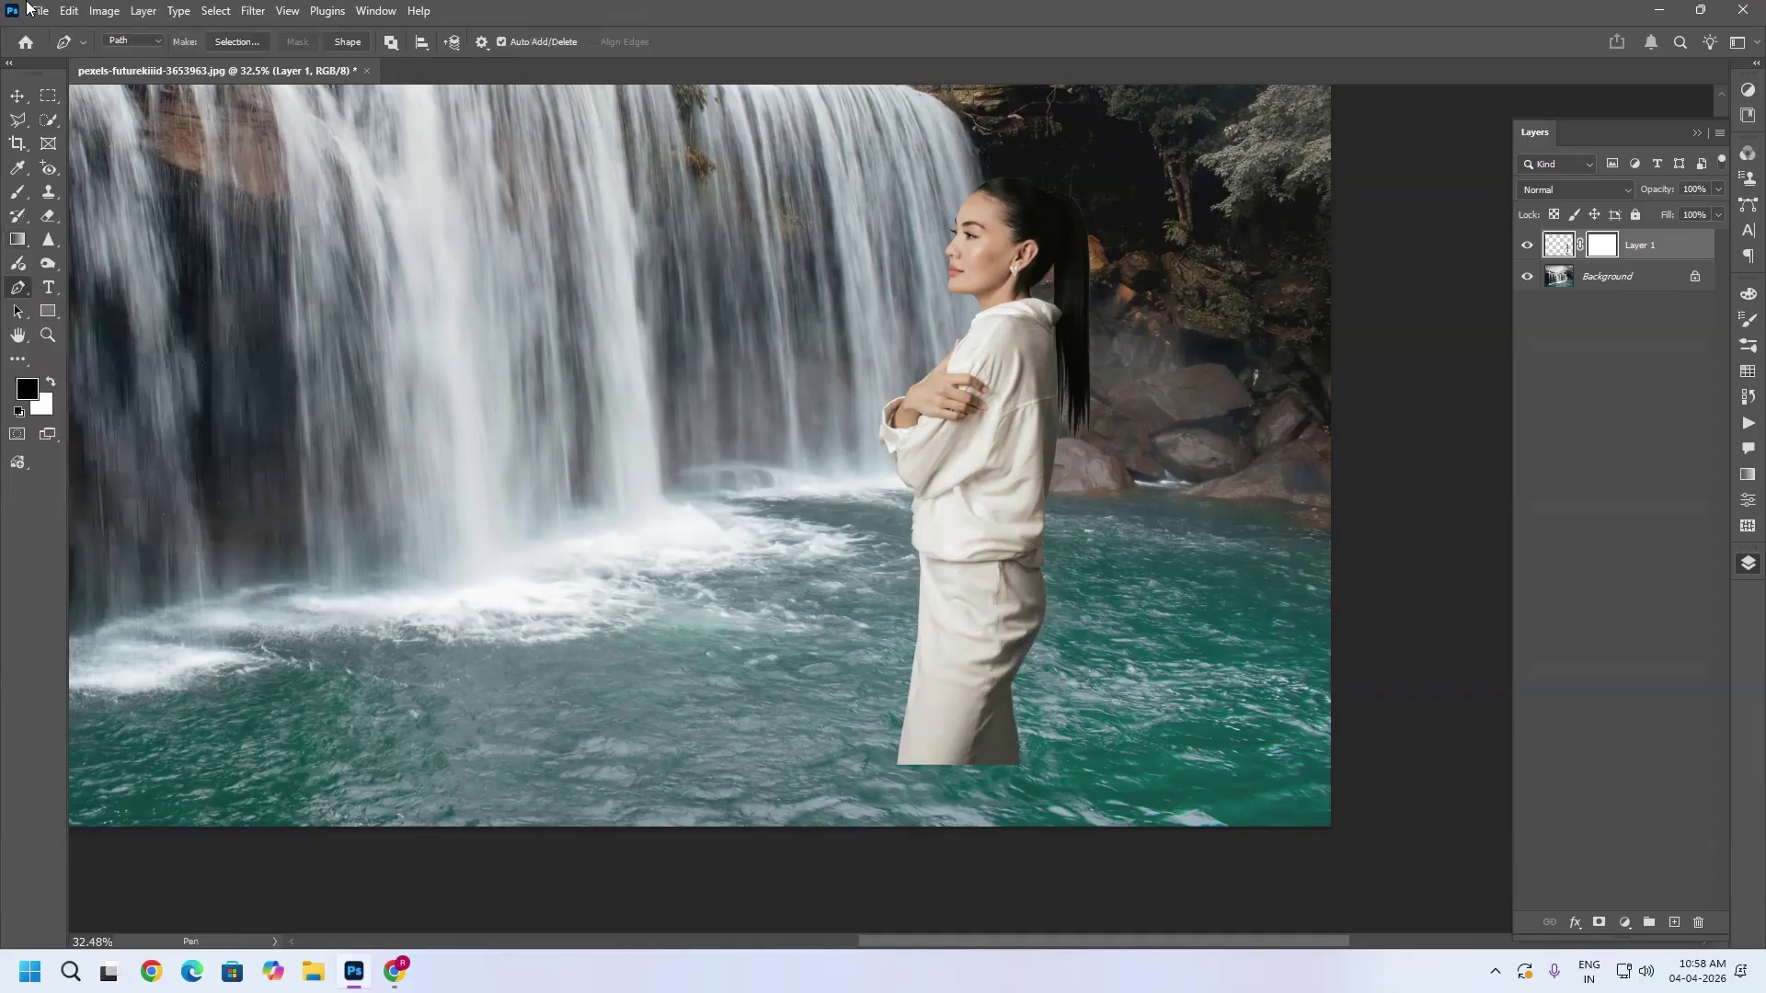
click(892, 307)
drag(941, 192, 950, 186)
drag(1034, 149, 1072, 156)
drag(1123, 215, 1136, 249)
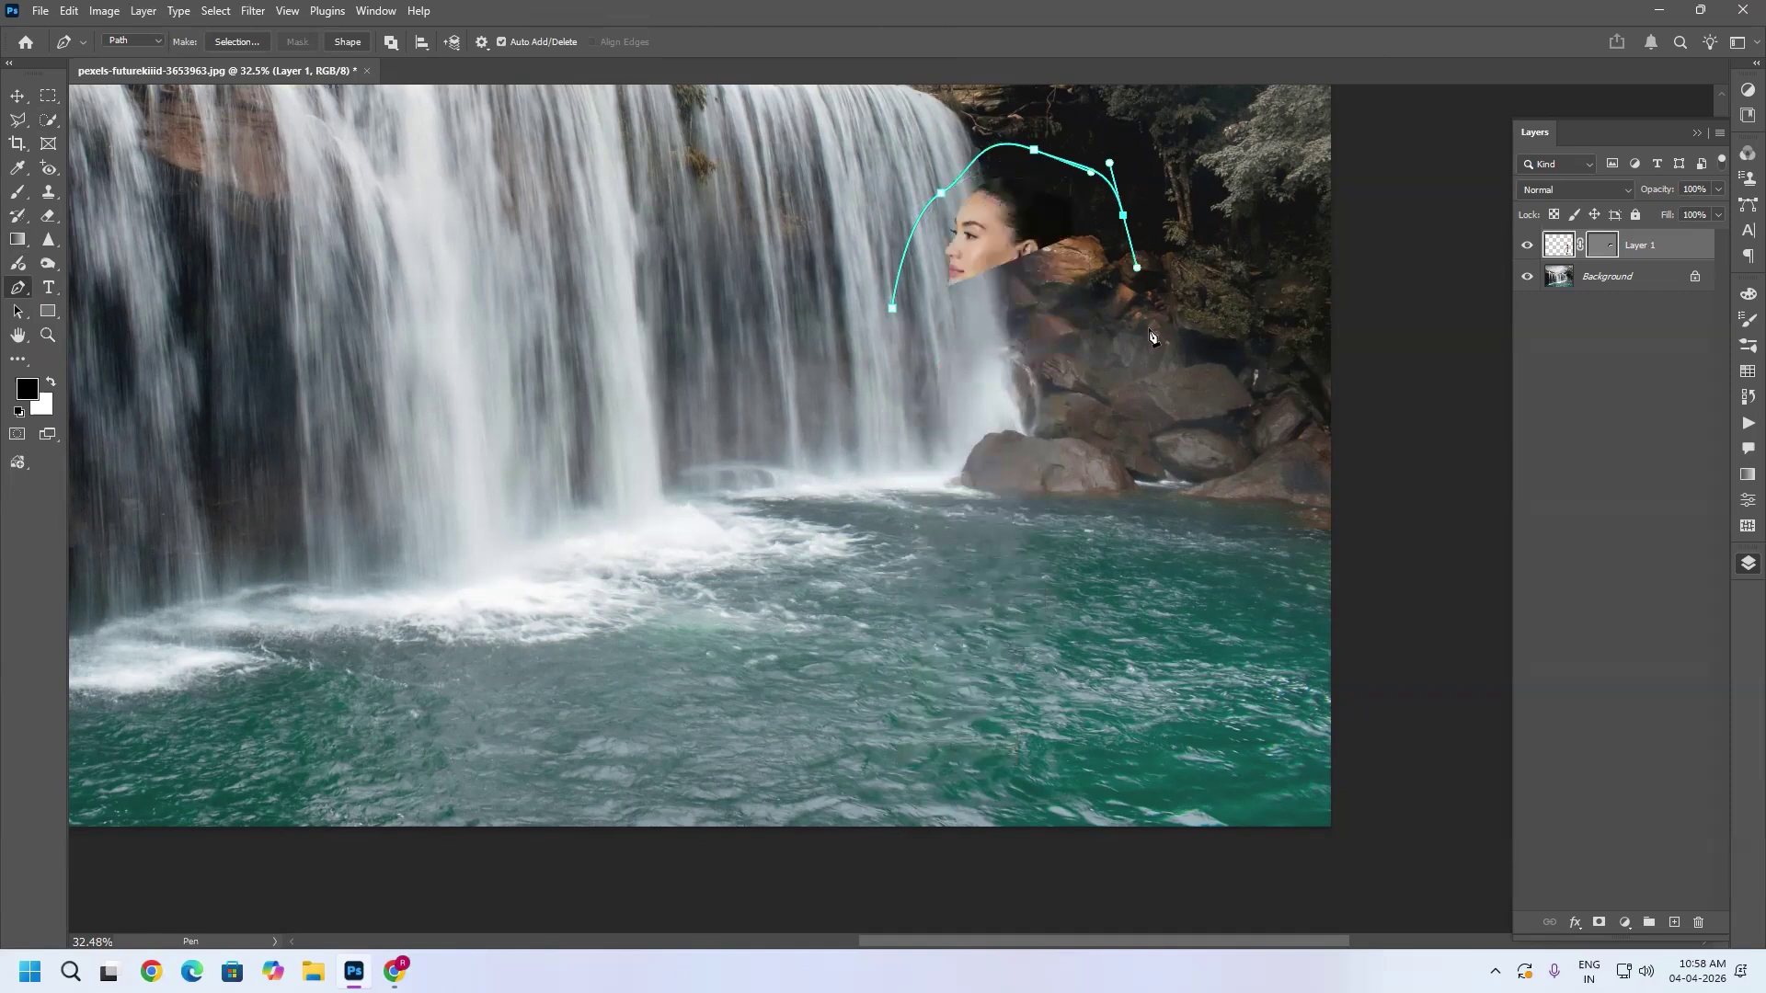
drag(1150, 328, 1152, 358)
click(1149, 389)
drag(1121, 467, 1100, 483)
click(1069, 517)
click(1019, 589)
click(887, 564)
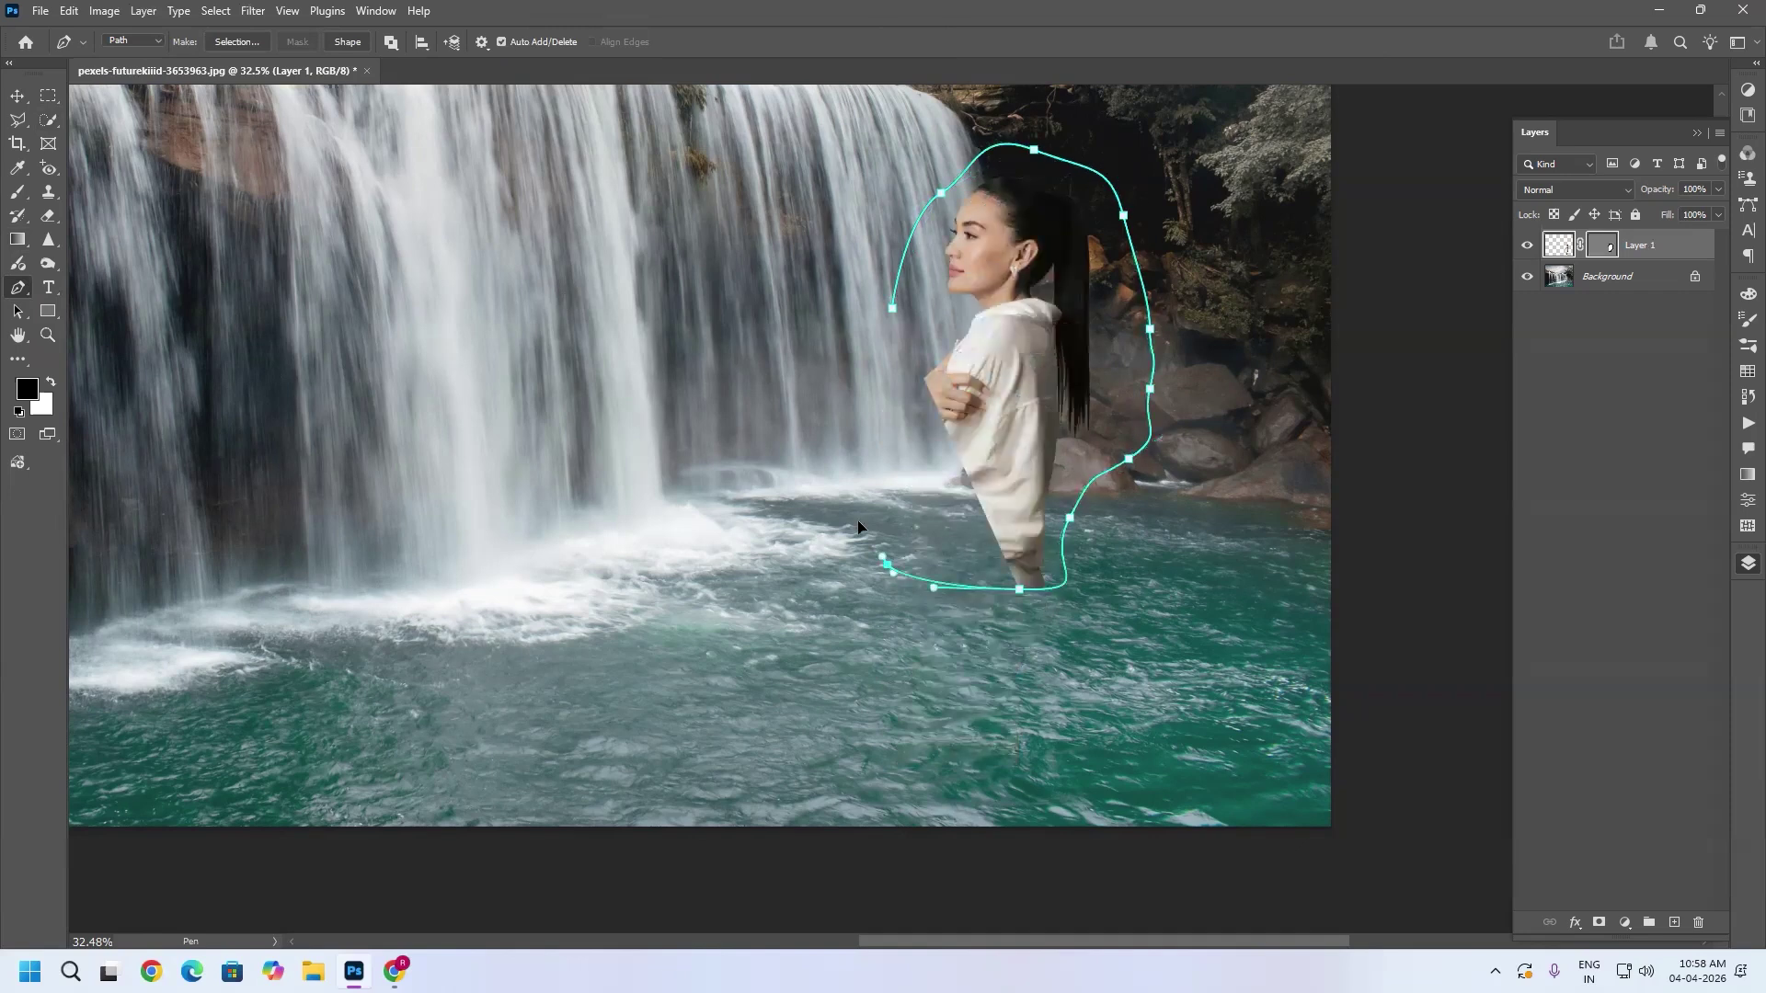
click(846, 415)
drag(865, 361, 873, 353)
click(892, 307)
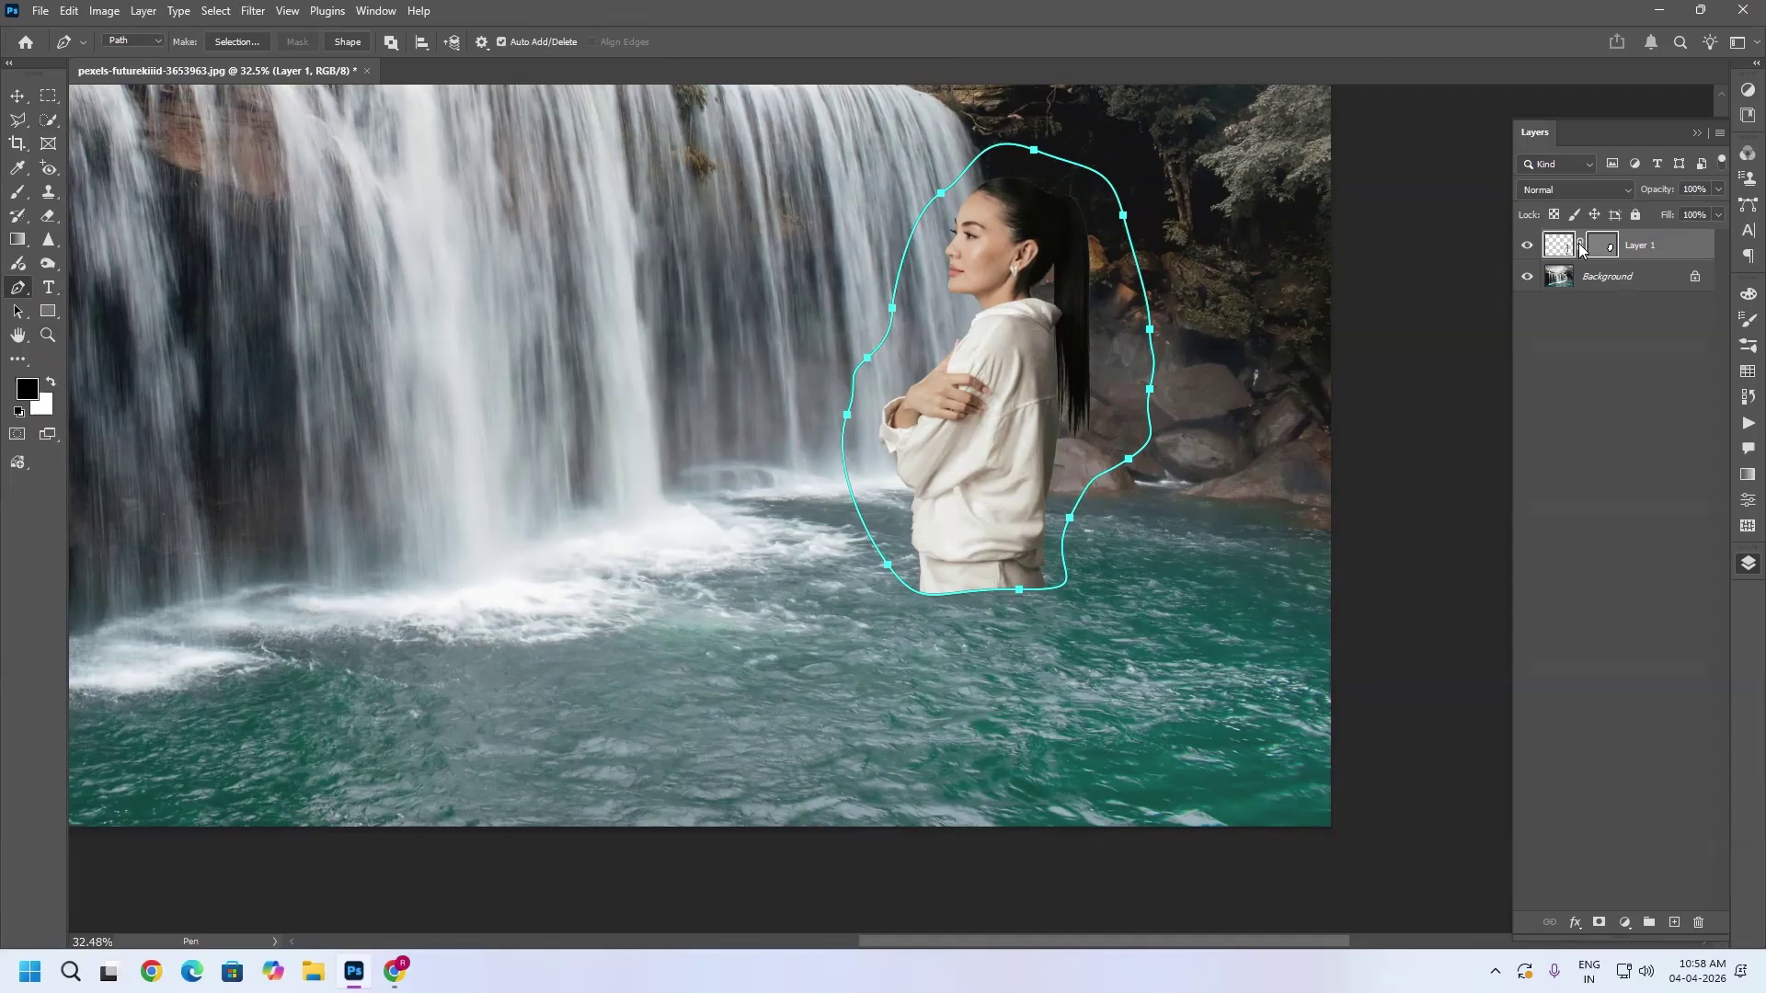
Step: Delete the vector mask of Layer 1
right_click(1608, 248)
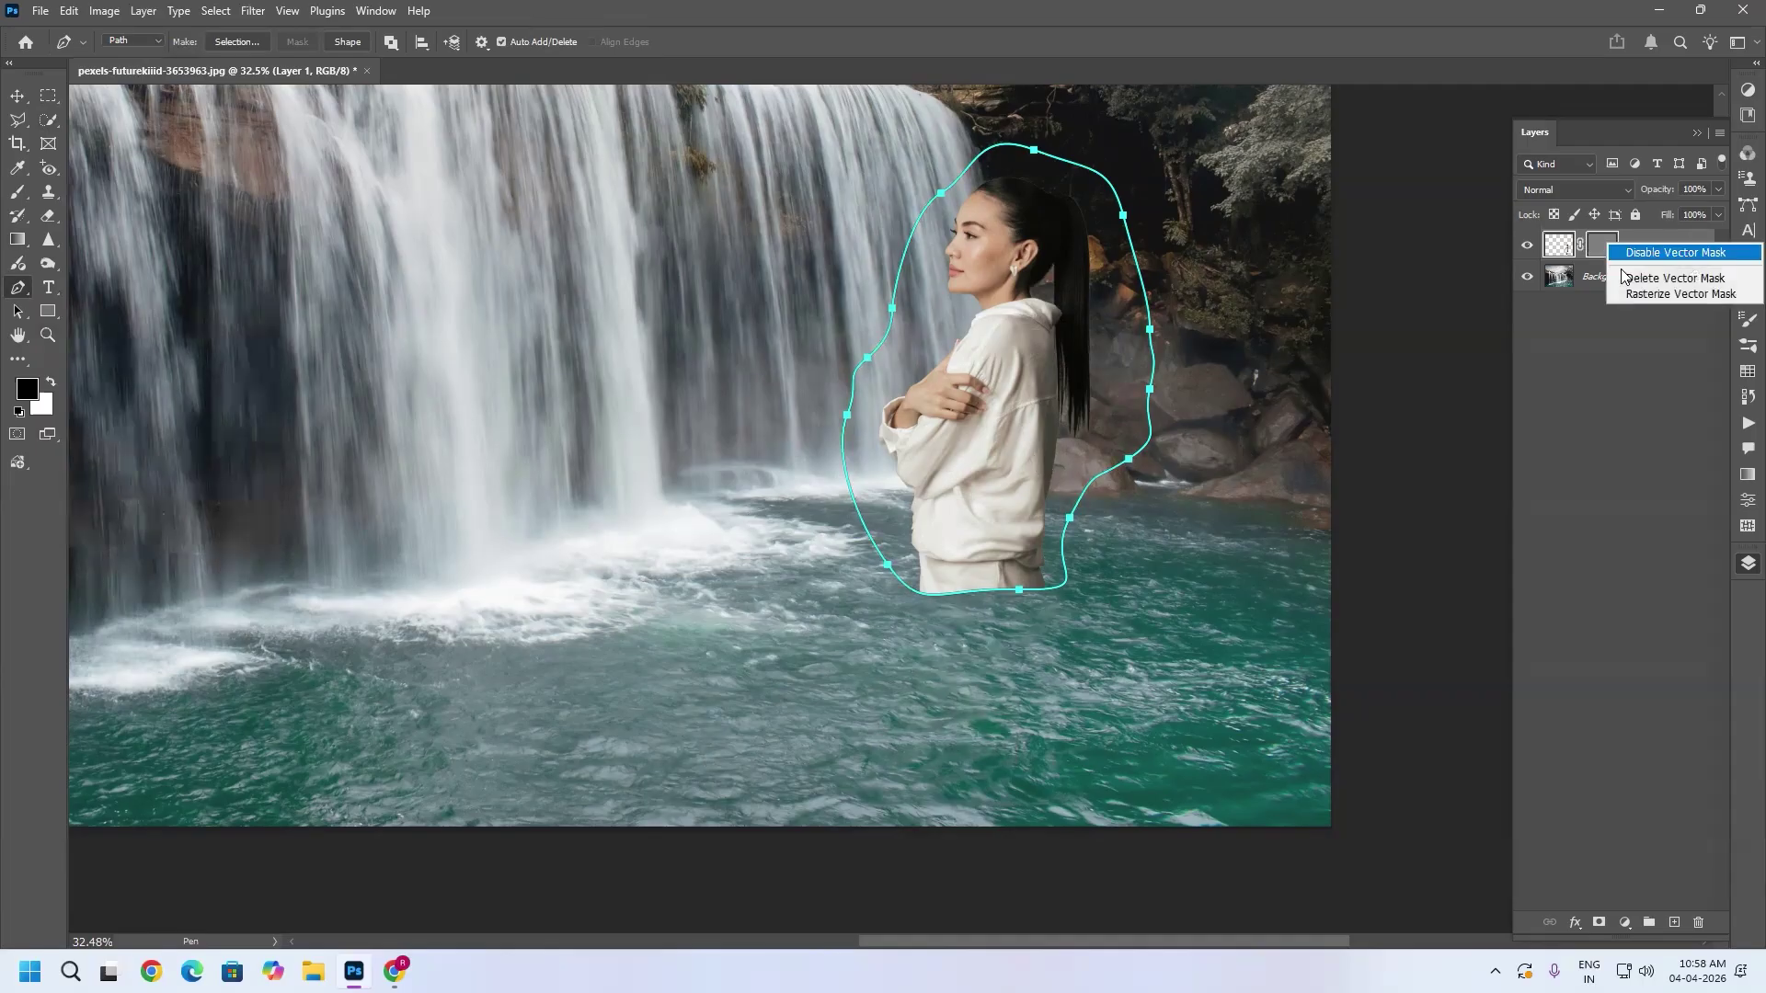
click(1656, 280)
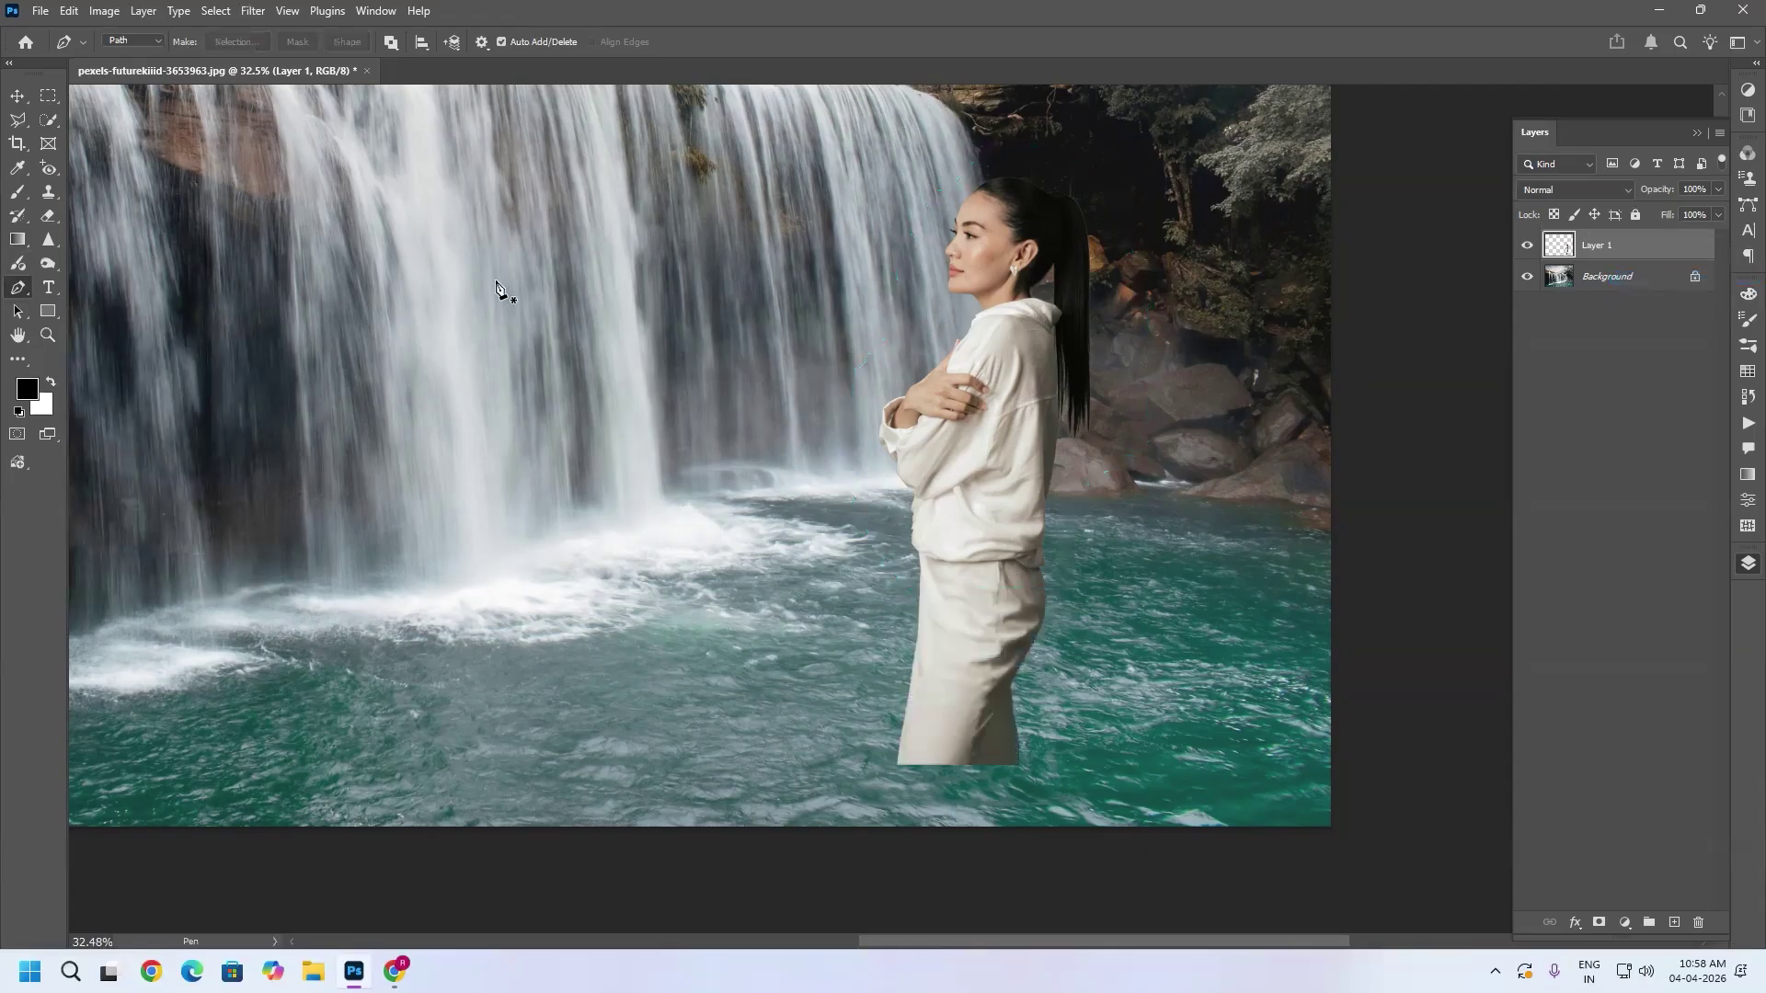
Step: Activate the Custom Shape tool and pick the lion from the Wild Animals shapes
click(52, 309)
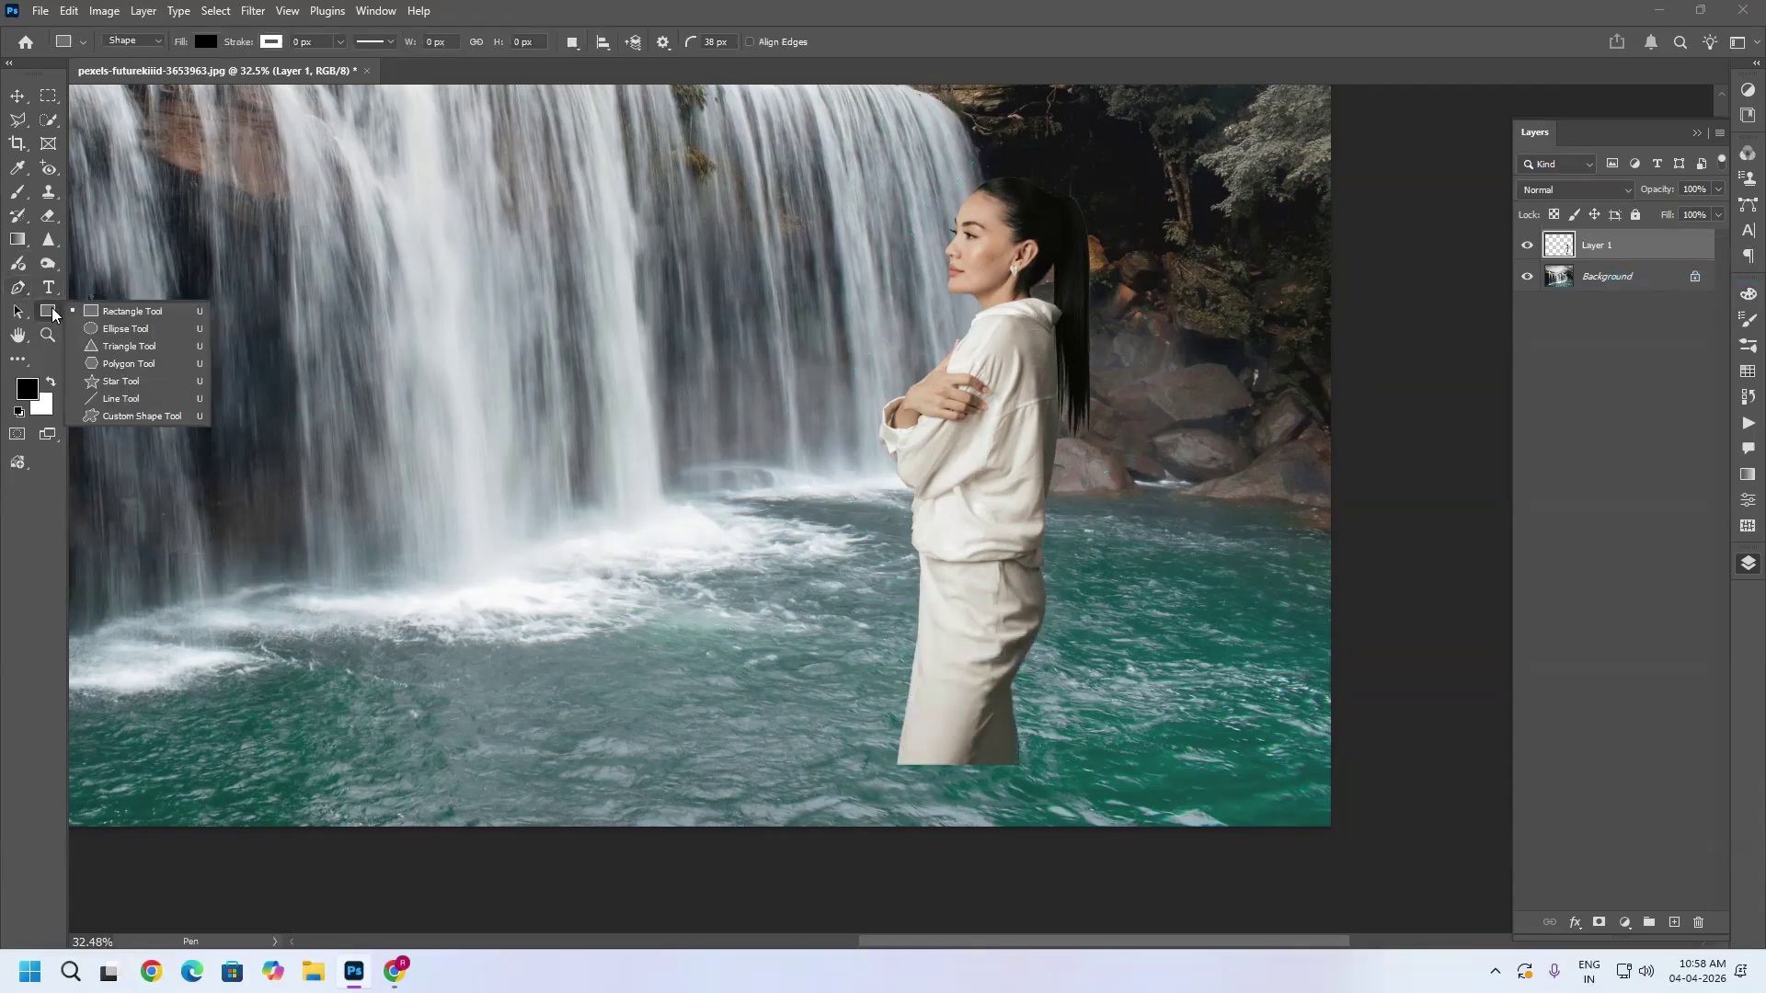
click(147, 419)
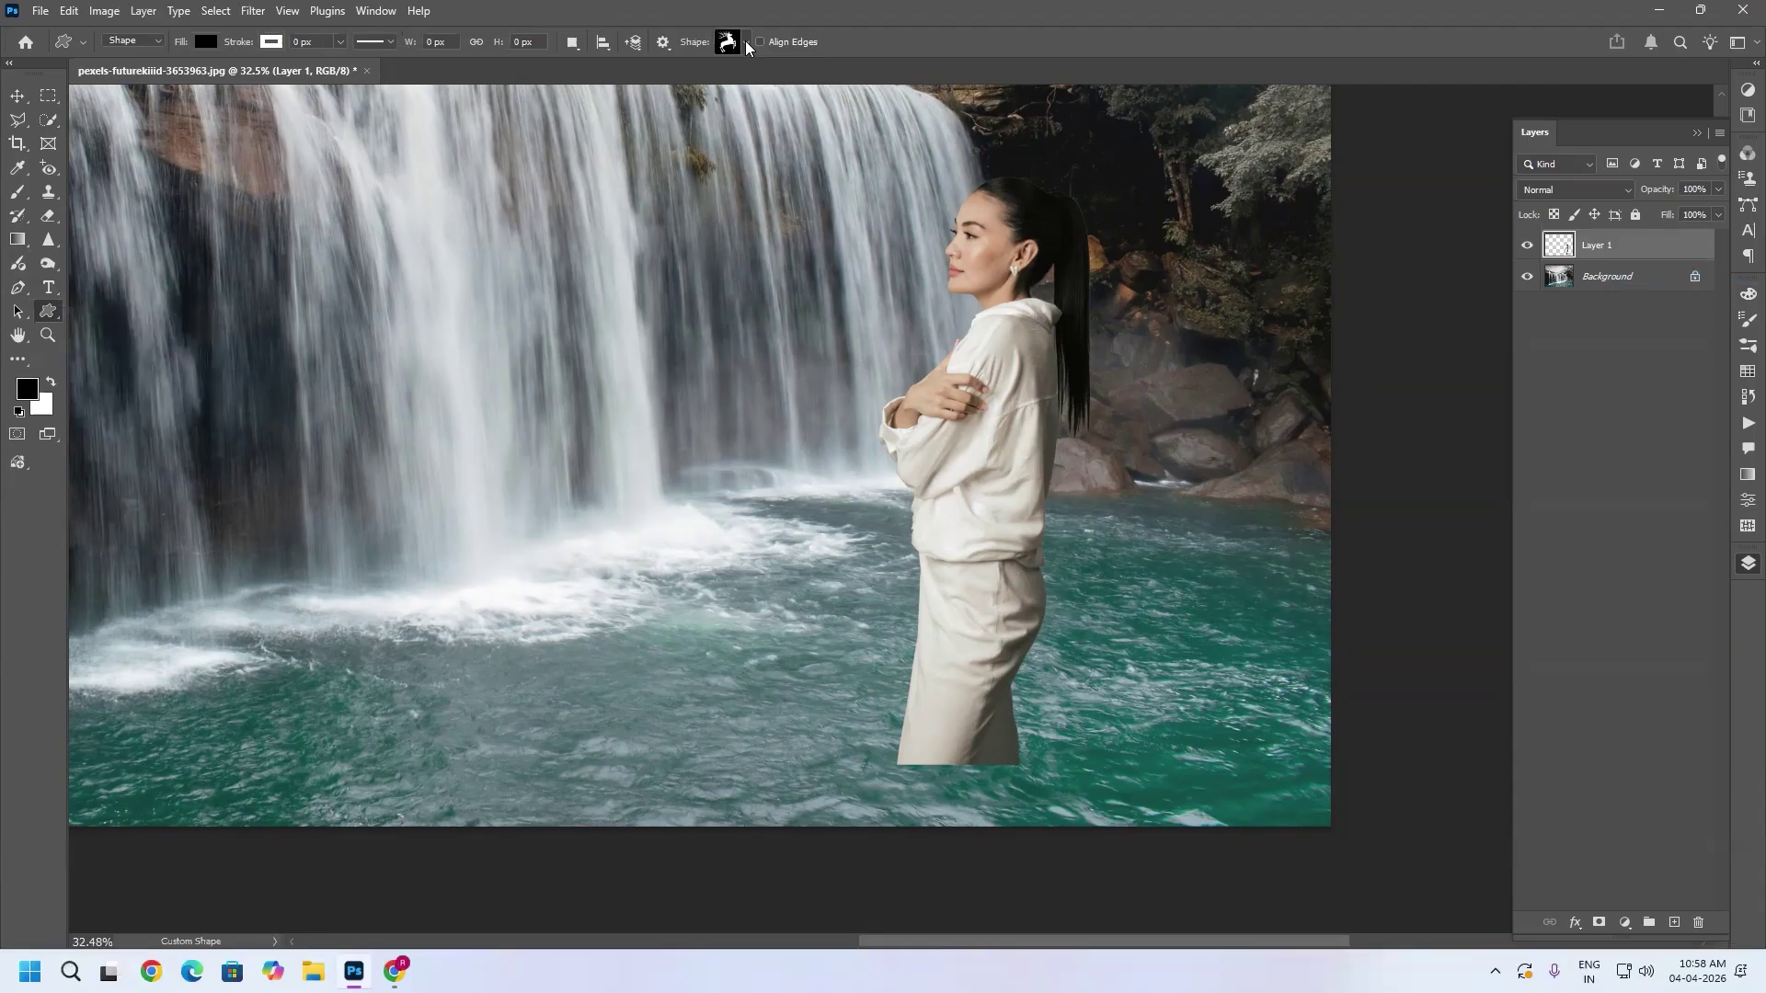
click(745, 43)
click(622, 80)
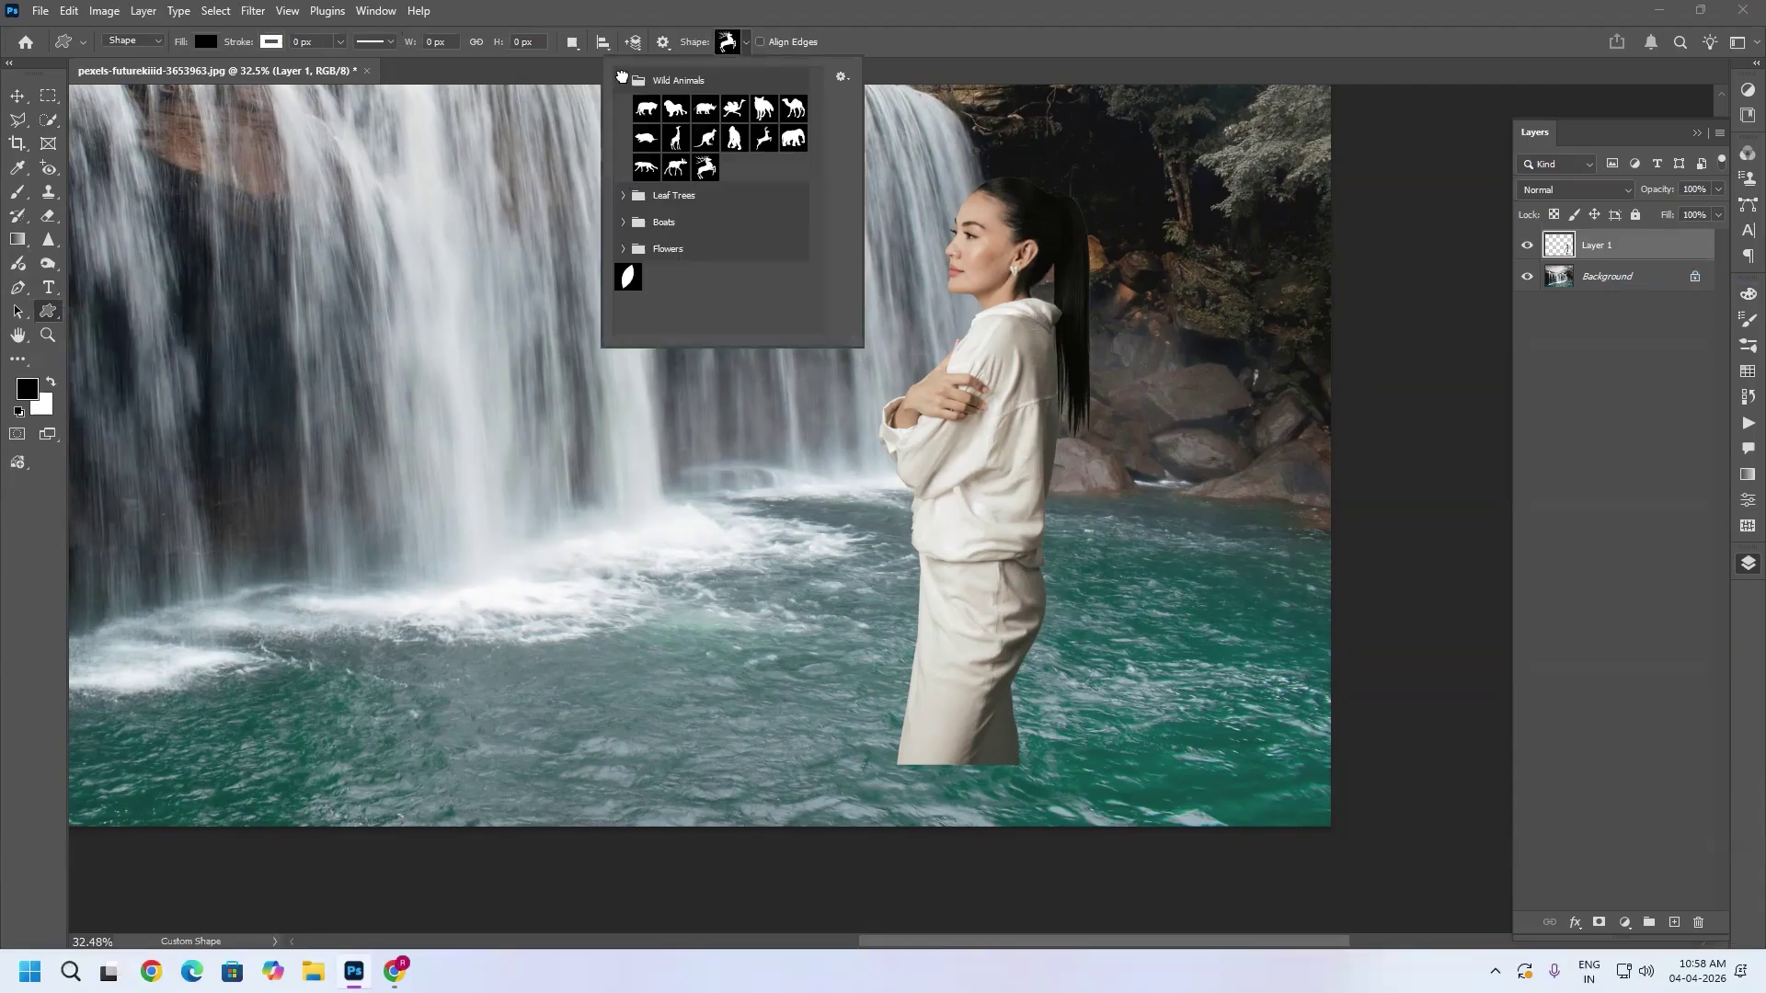
click(623, 196)
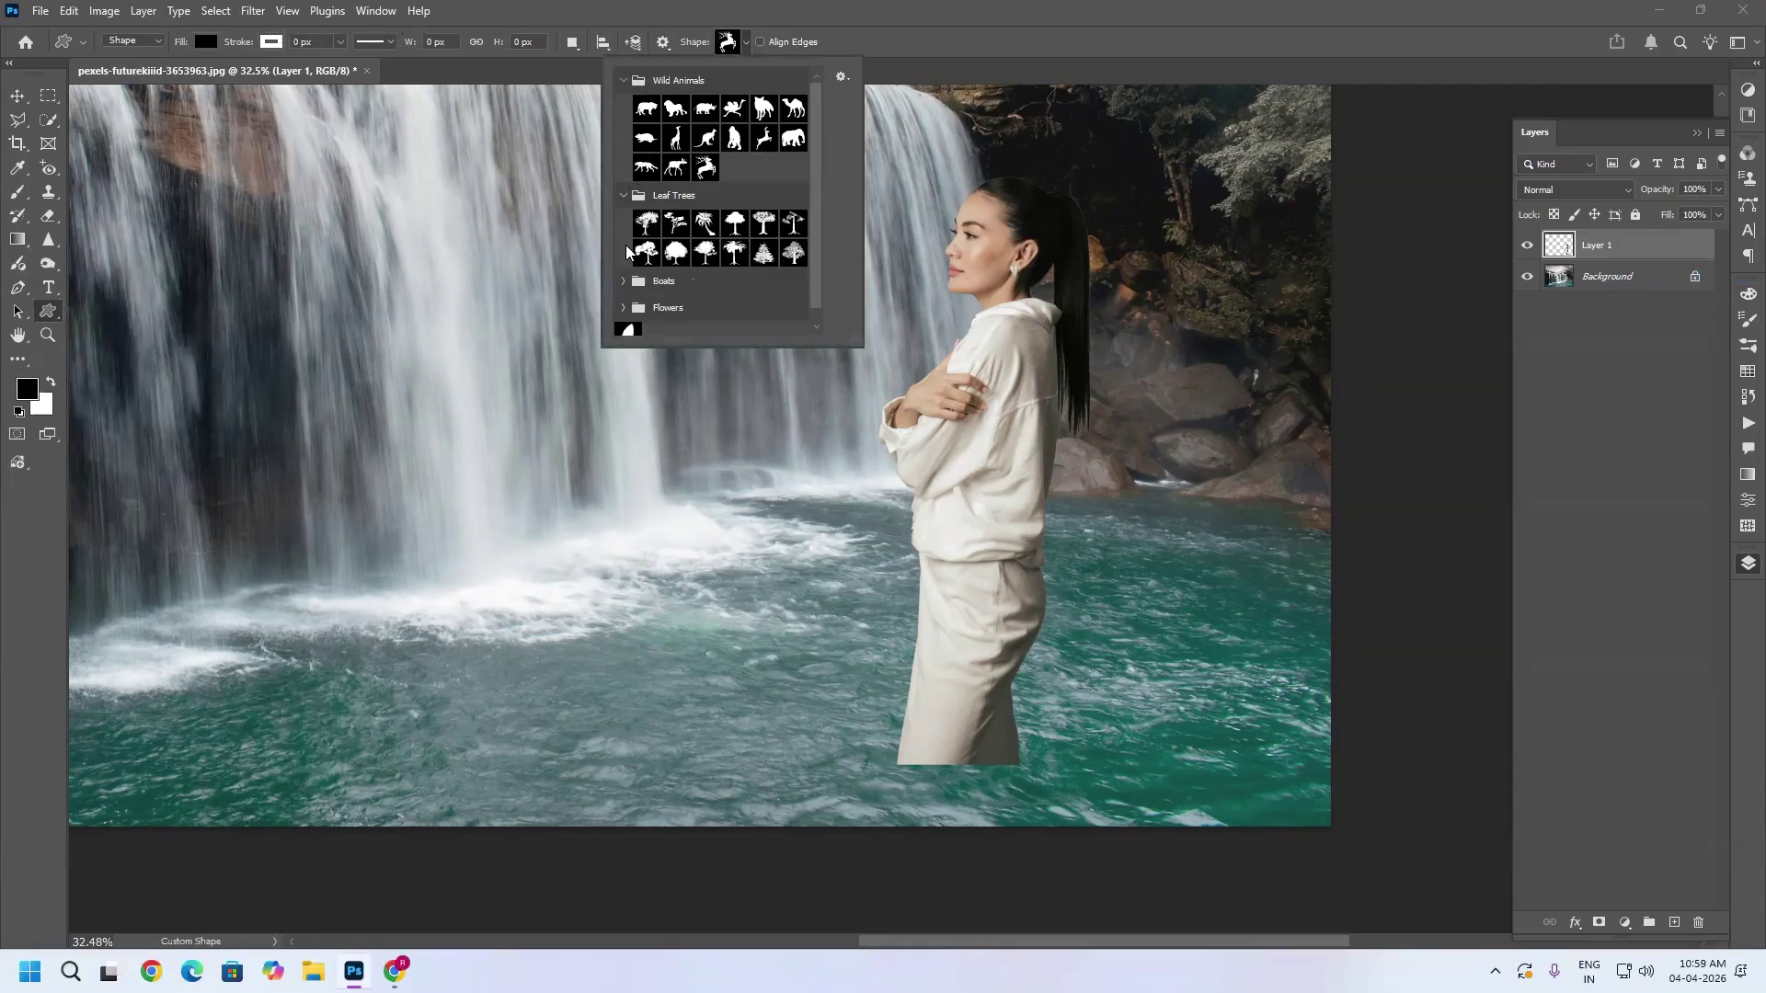
click(623, 281)
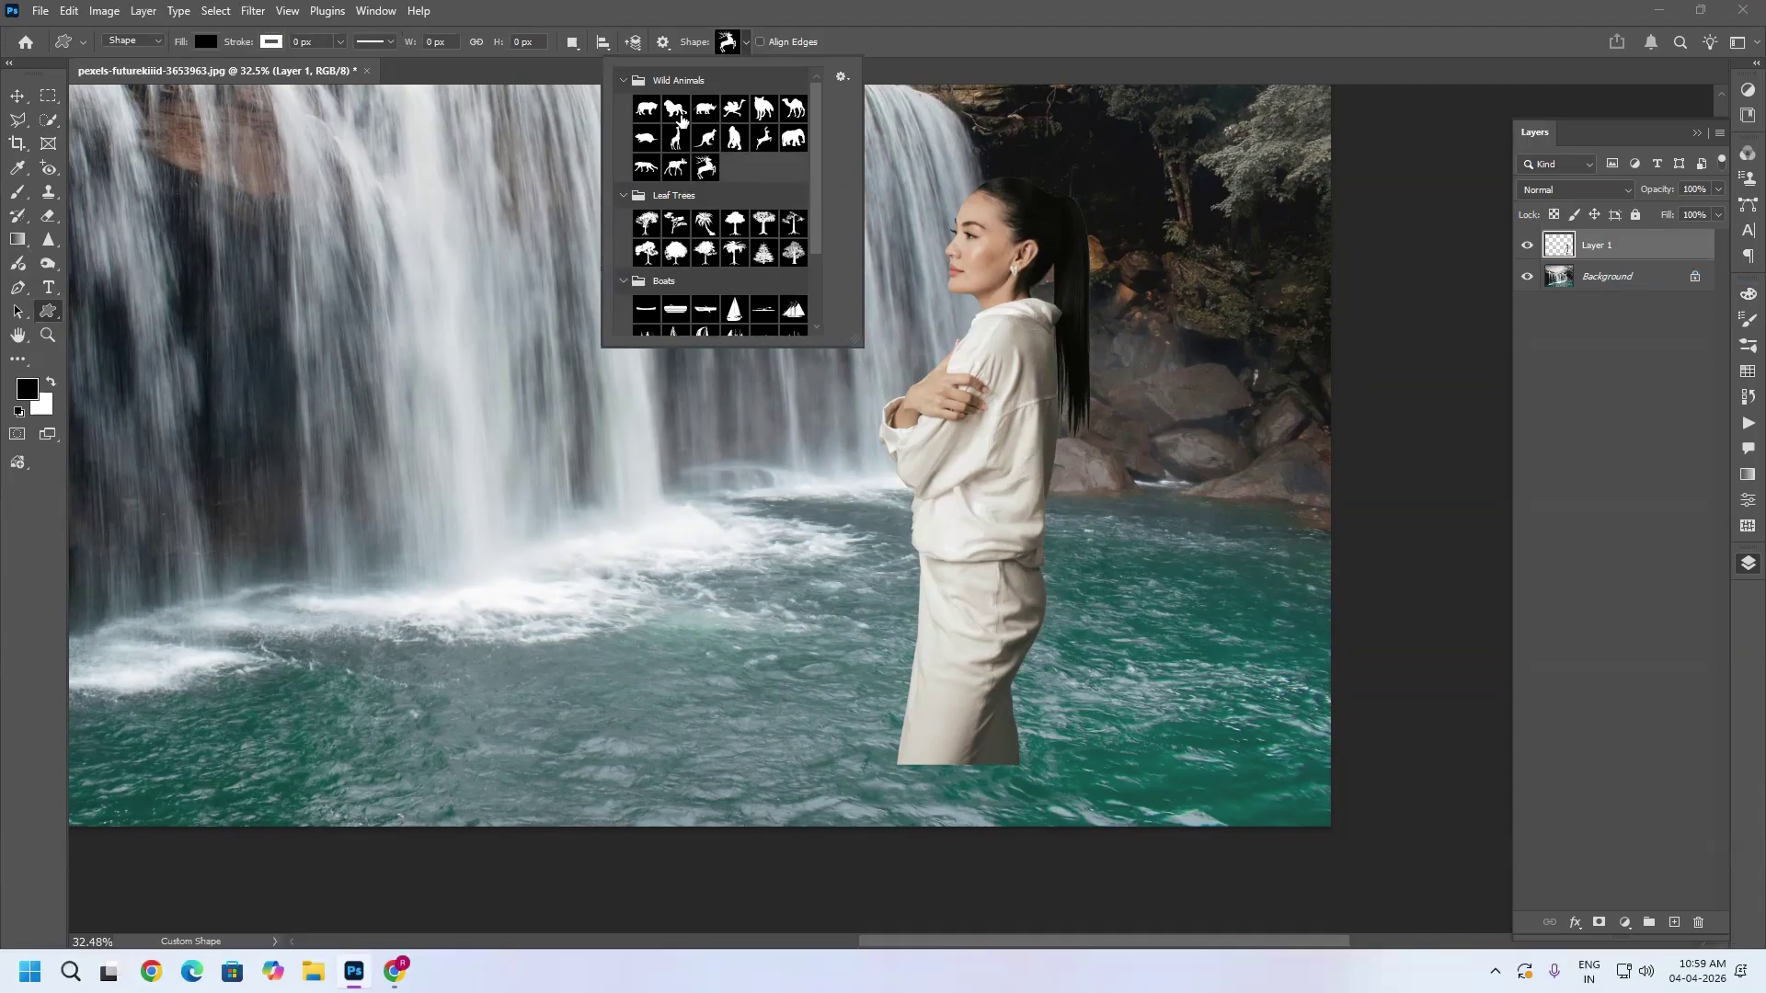
click(676, 110)
Step: Draw the lion custom shape as a path about 14.2 by 10.1 in over the woman's head and shoulders
drag(918, 183, 1263, 435)
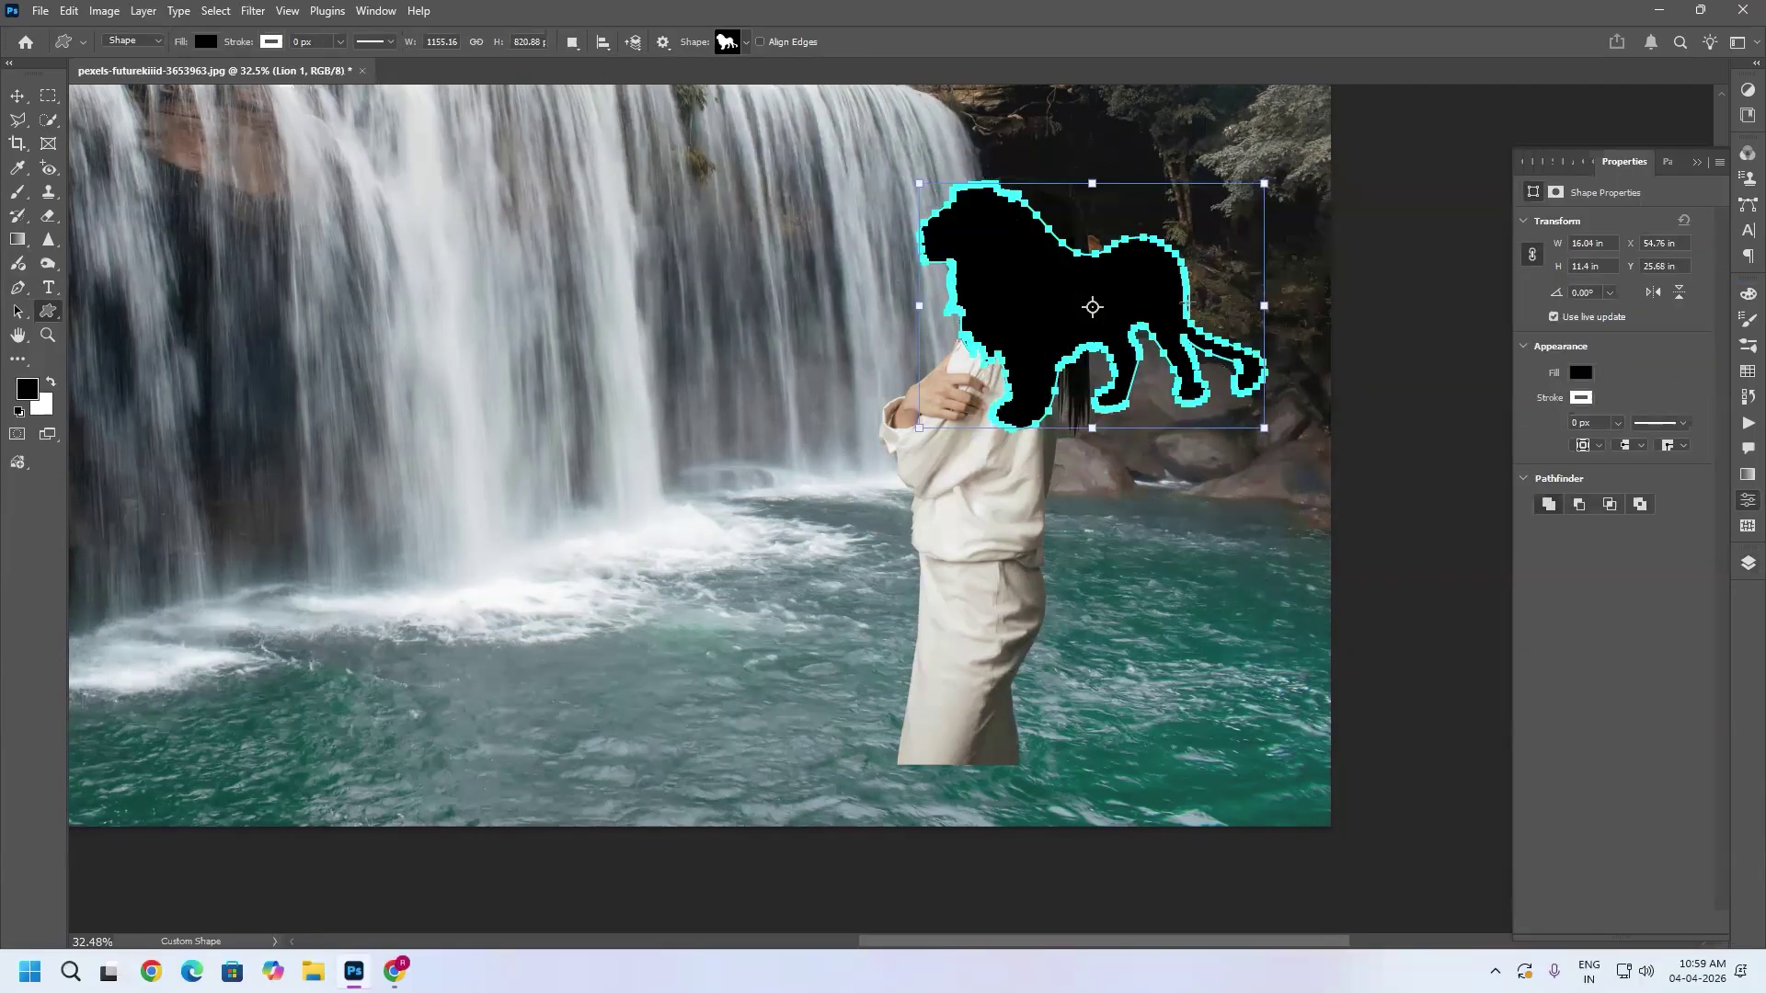
key(ctrl+z)
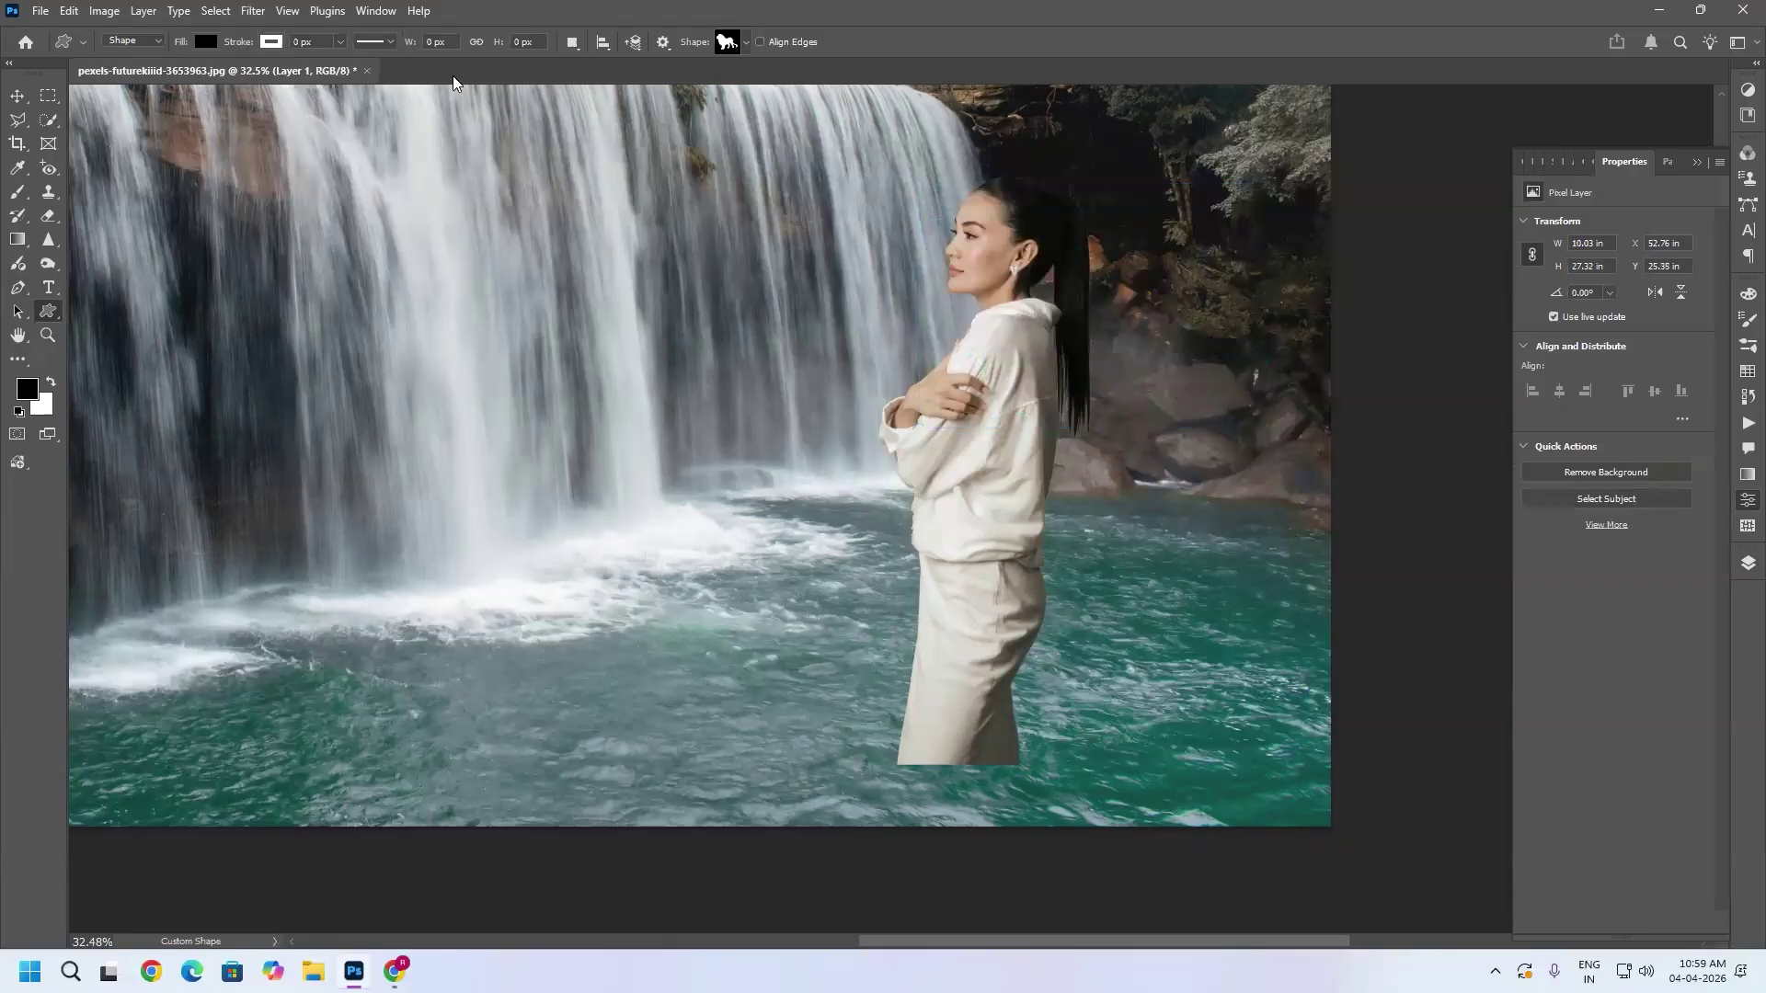
click(156, 44)
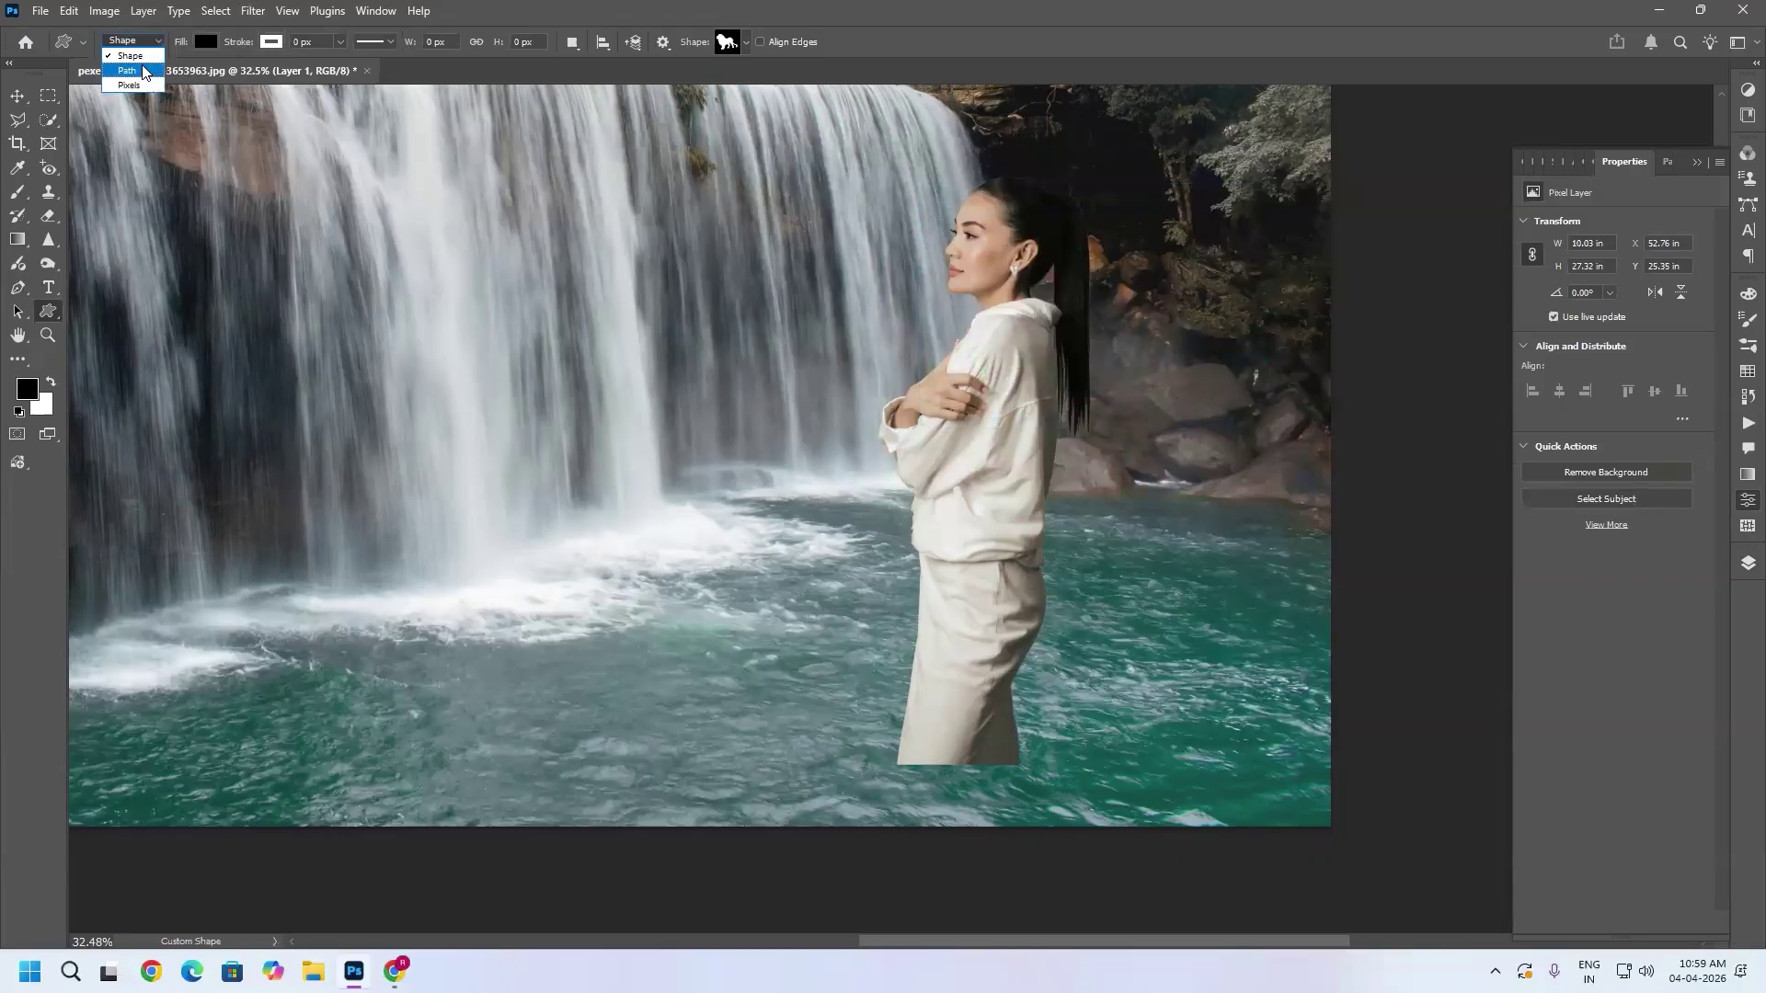
click(129, 71)
drag(875, 175, 1176, 428)
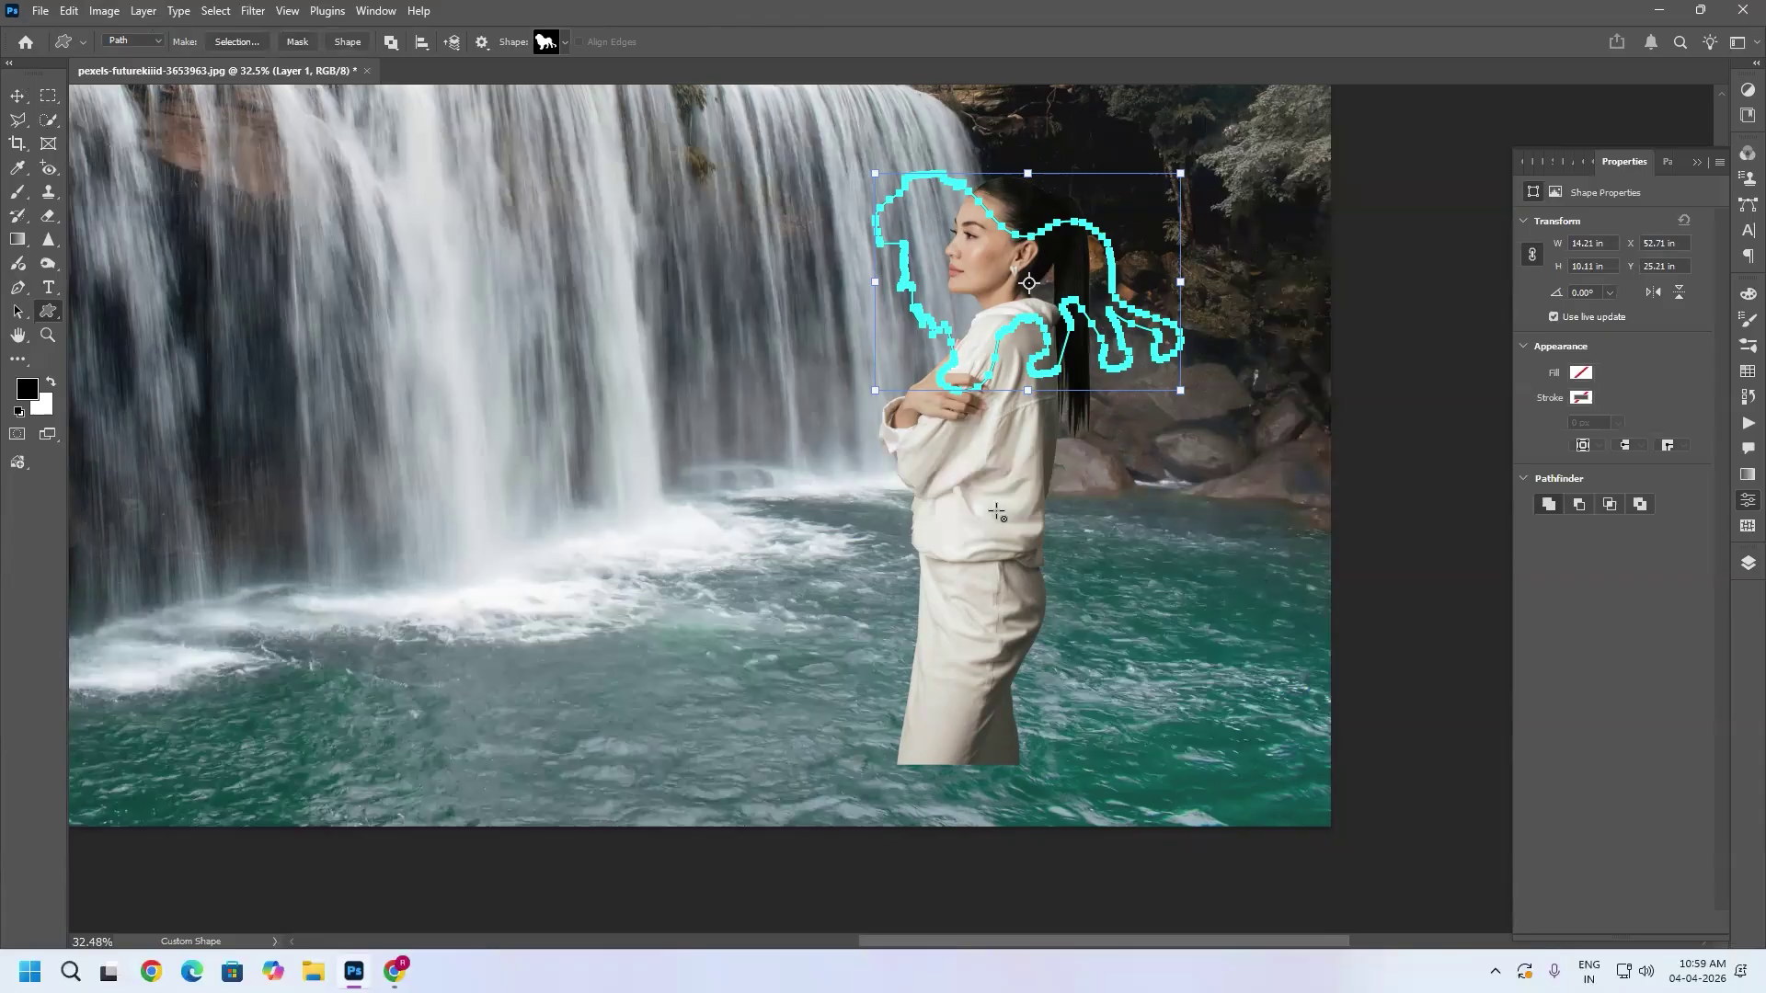
Step: Create a vector mask on Layer 1 from the current lion path
click(17, 94)
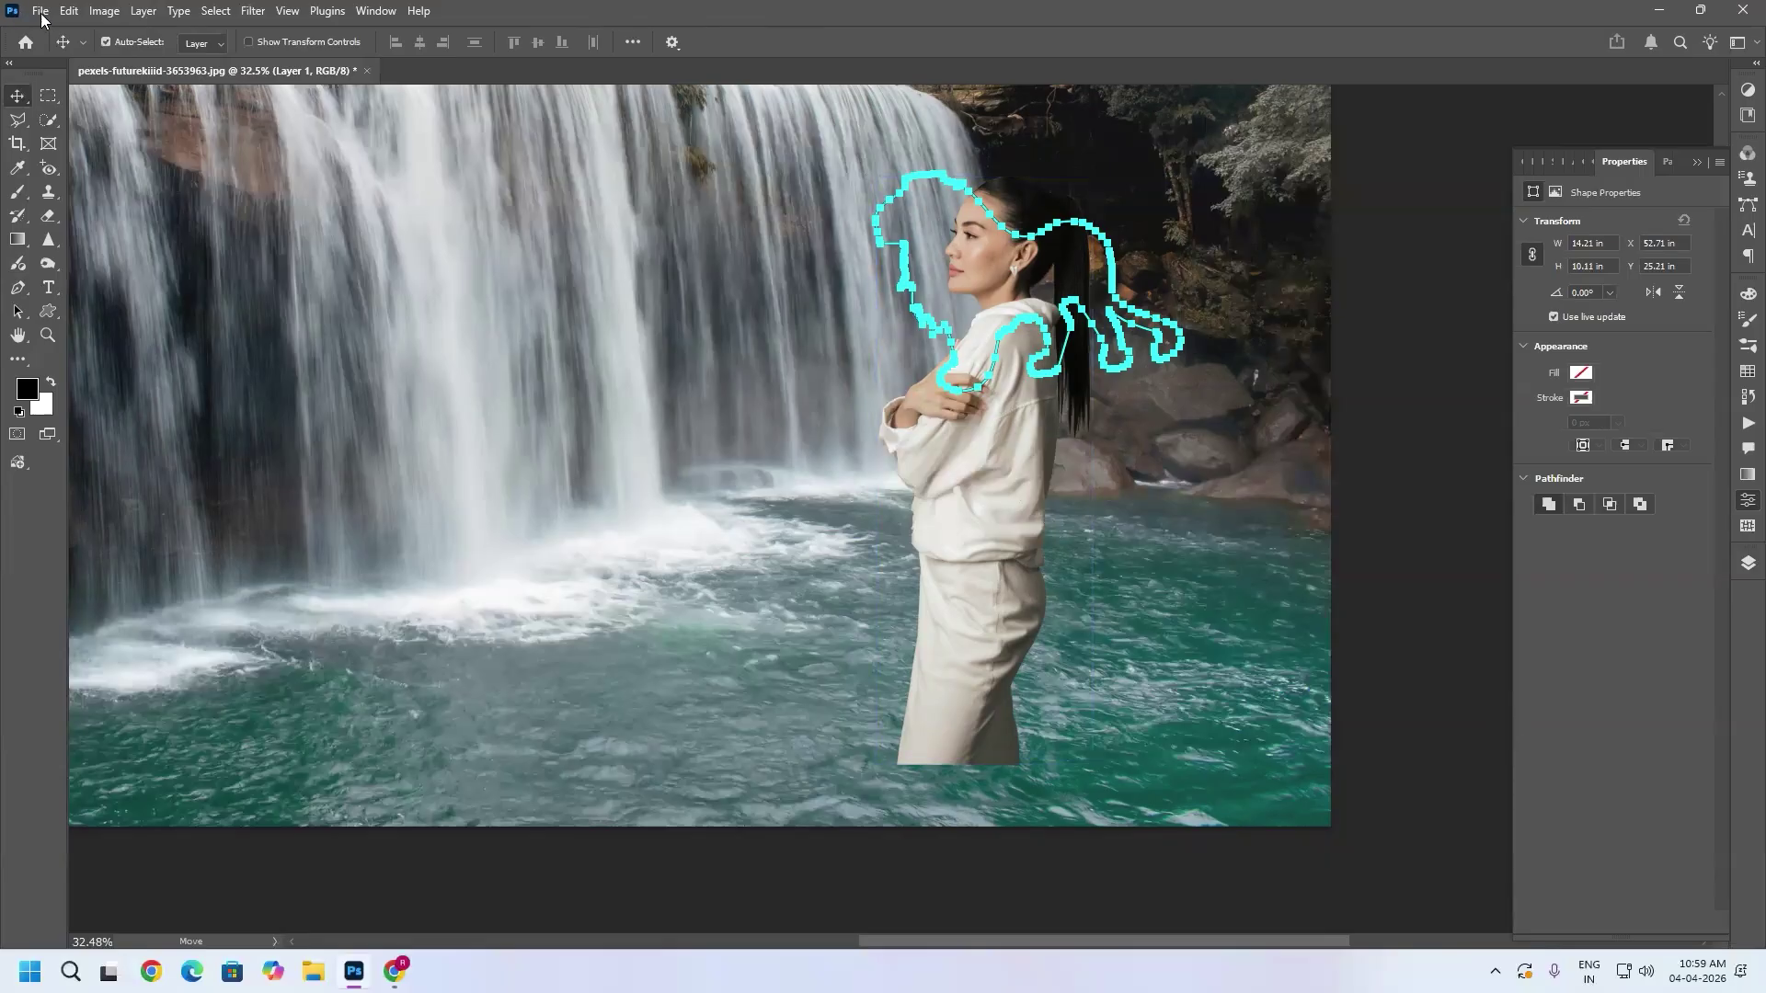
click(144, 11)
mouse_move(200, 338)
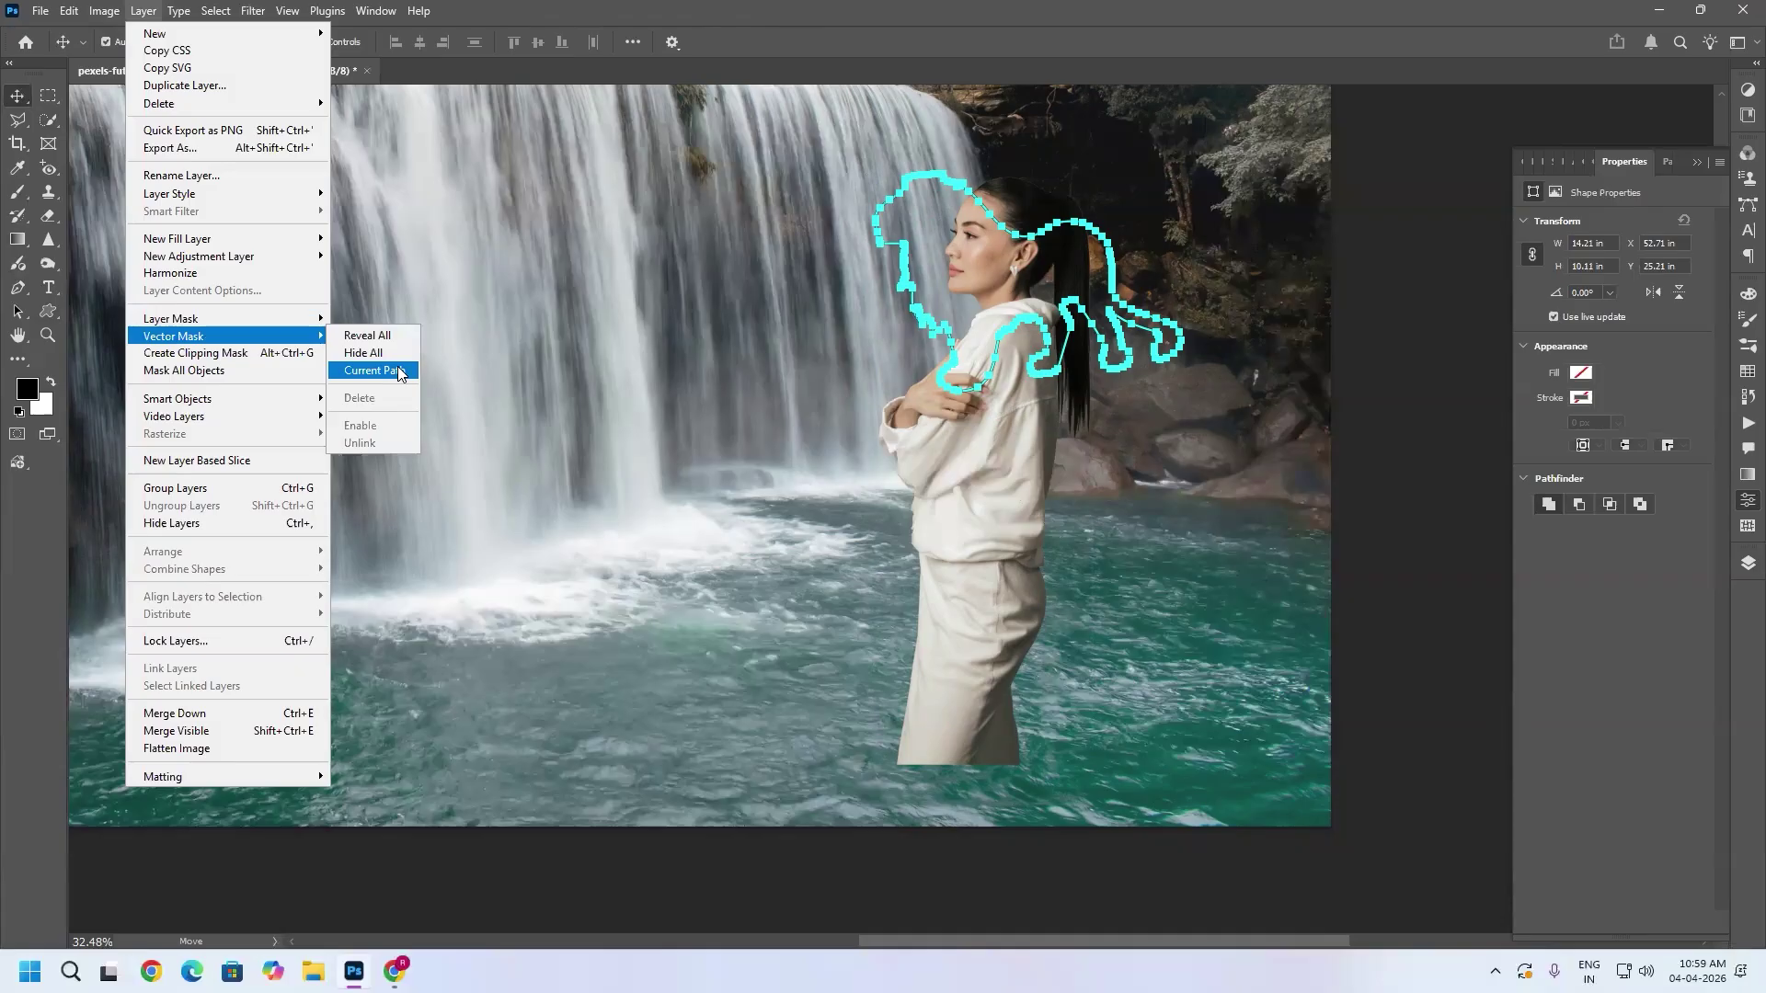
click(400, 371)
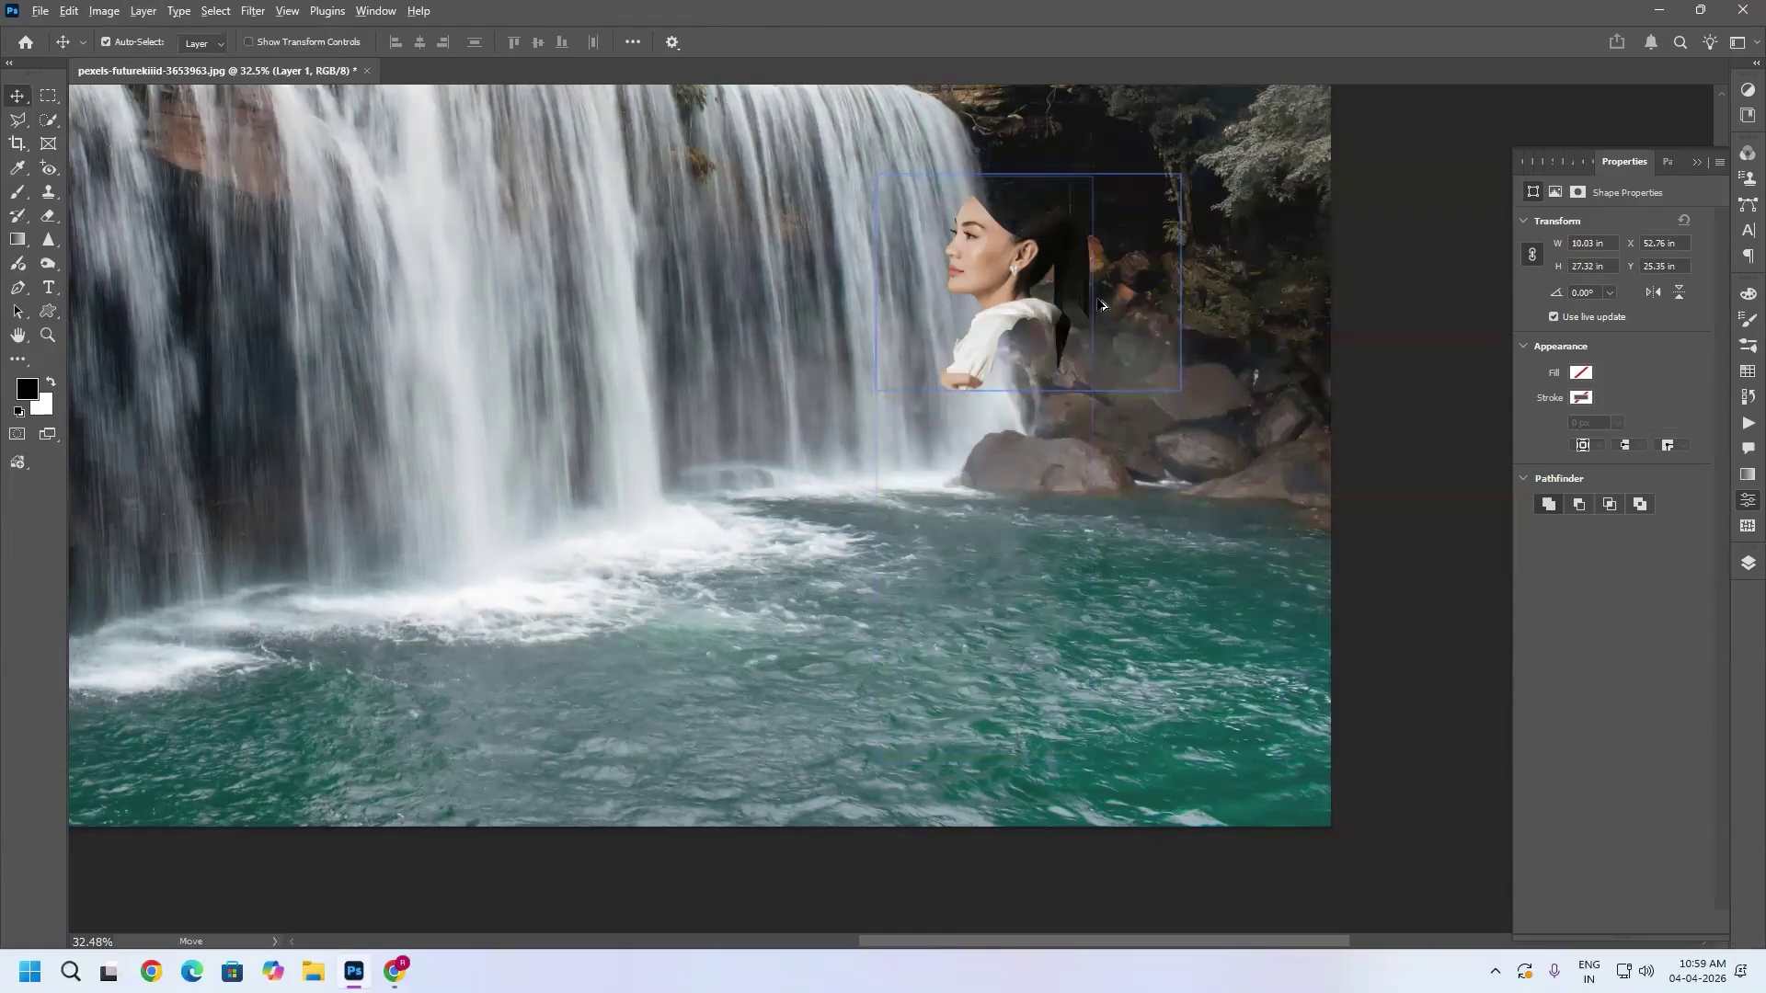
Step: Move the lion-masked woman down and to the left, in front of the foot of the waterfall
scroll(1030, 308, up, 6)
scroll(1044, 315, up, 2)
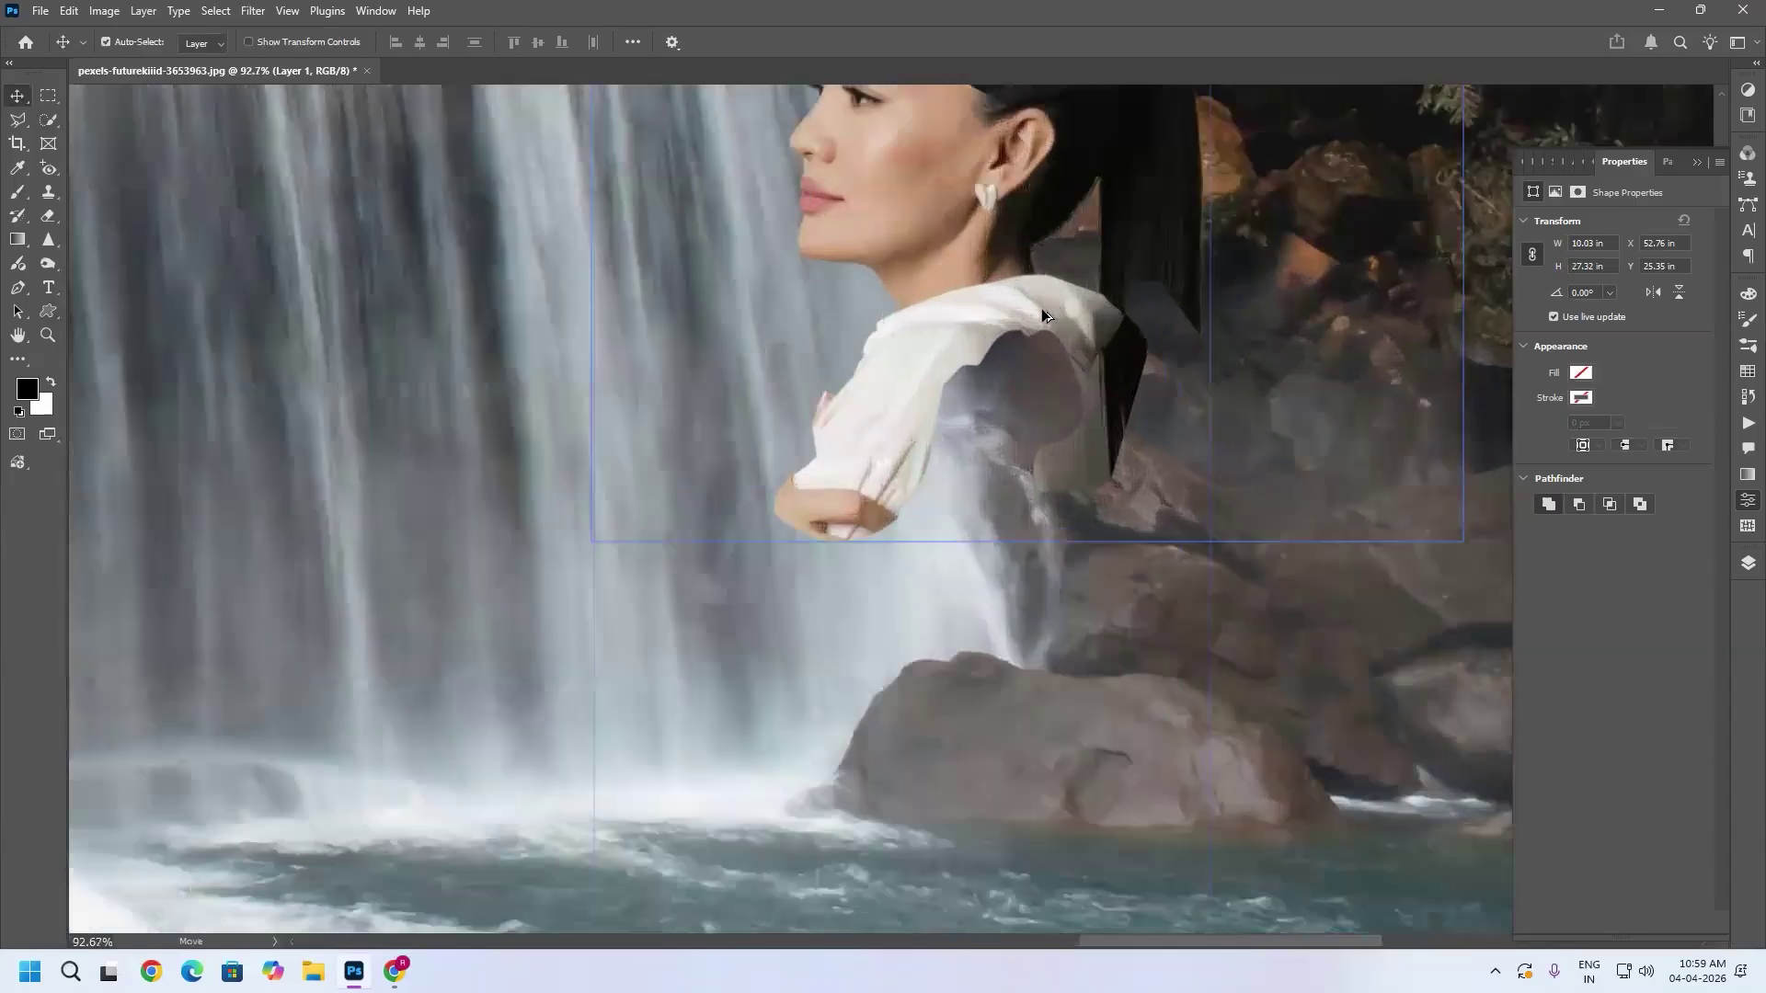
scroll(1042, 315, down, 5)
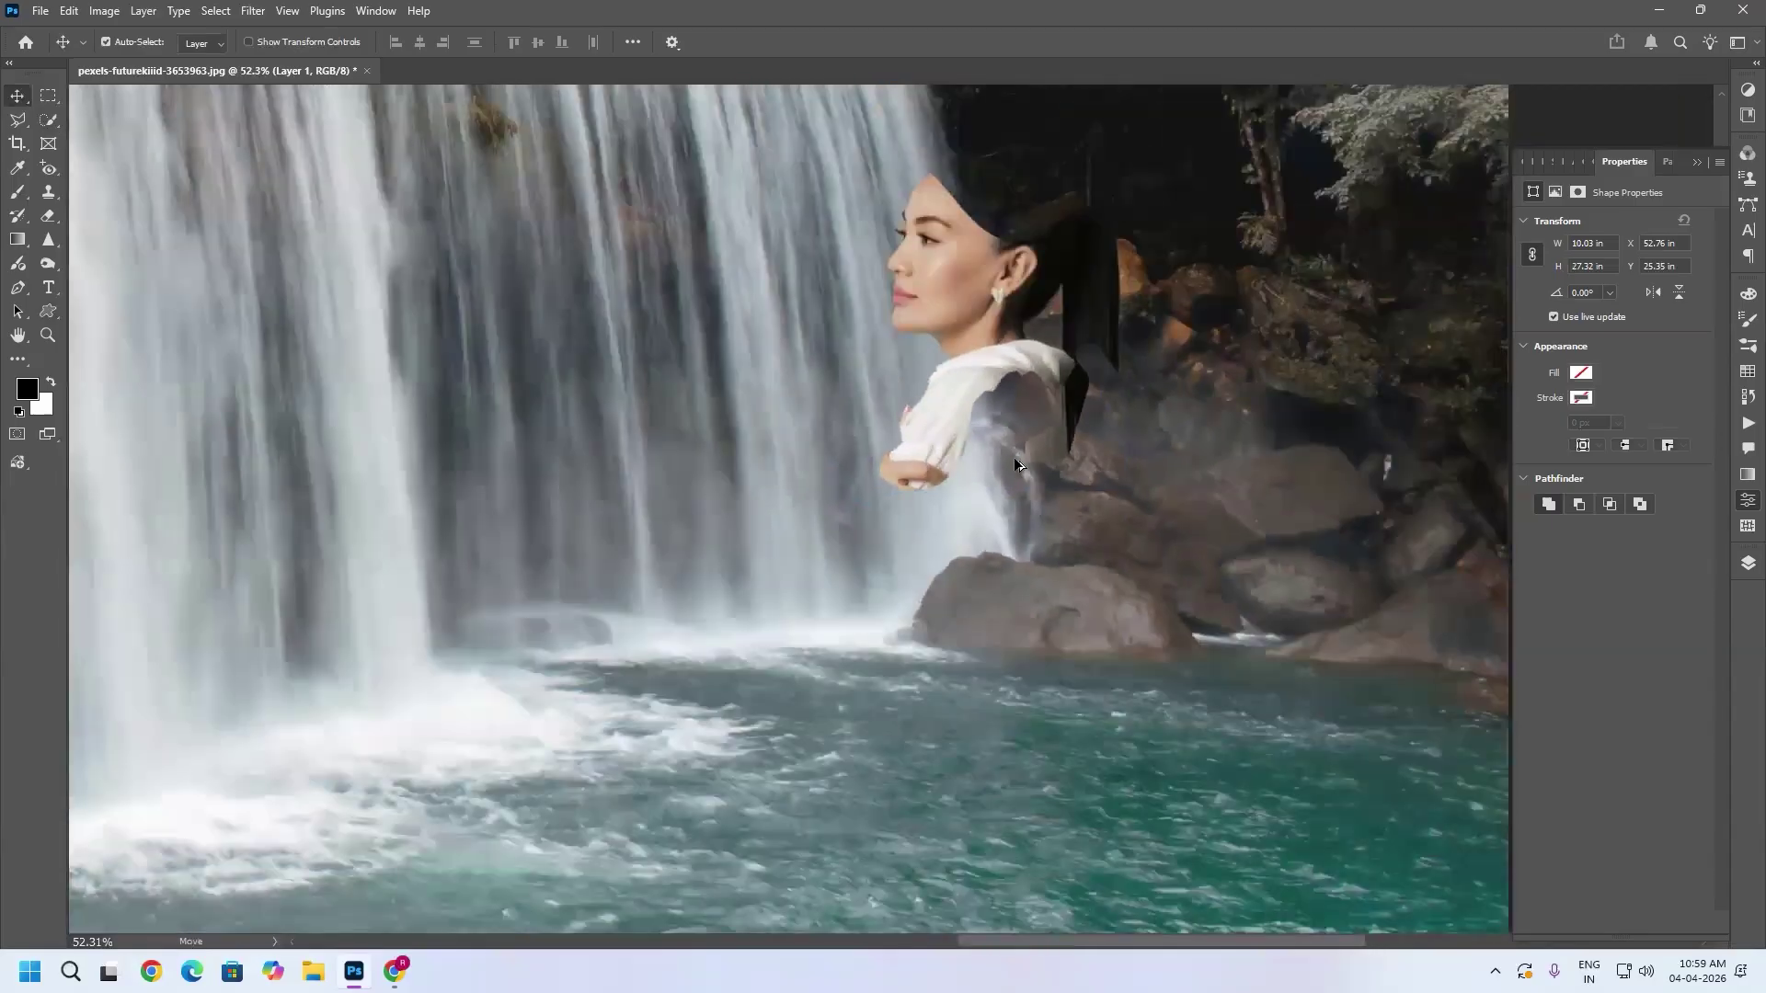
drag(1001, 304, 813, 454)
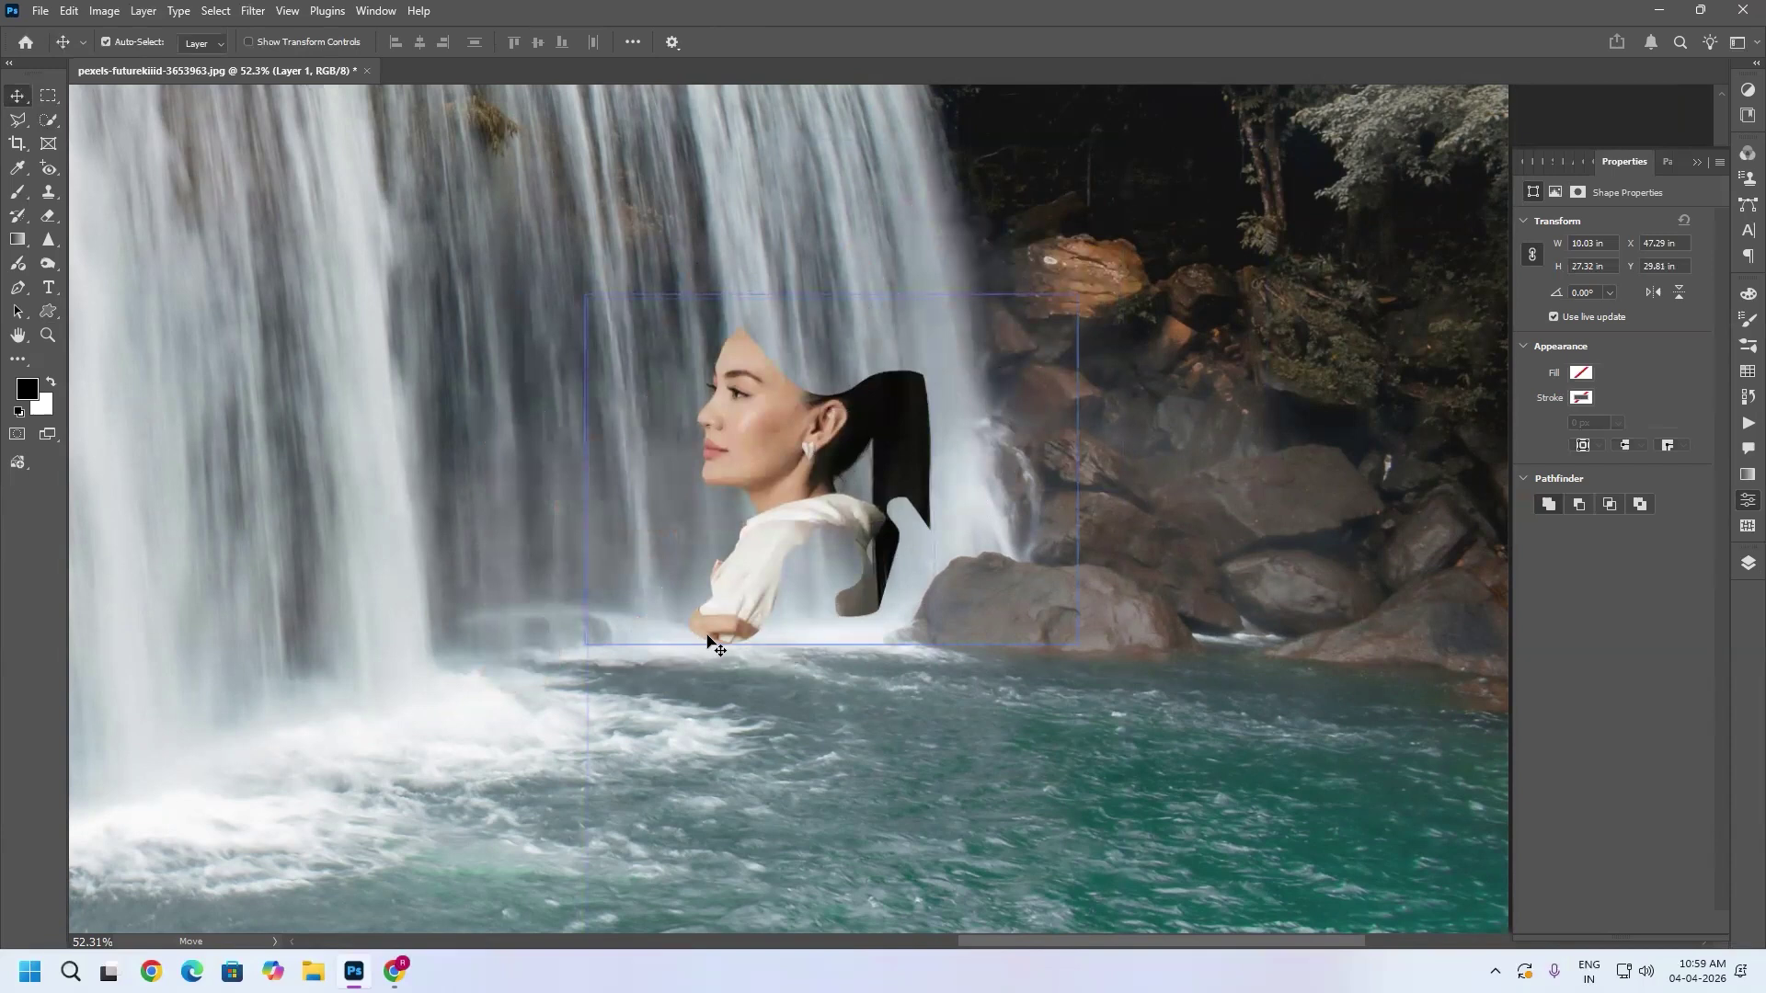
Step: Unlink the vector mask from Layer 1 and scale the woman to about 125% inside the fixed lion outline
click(1743, 566)
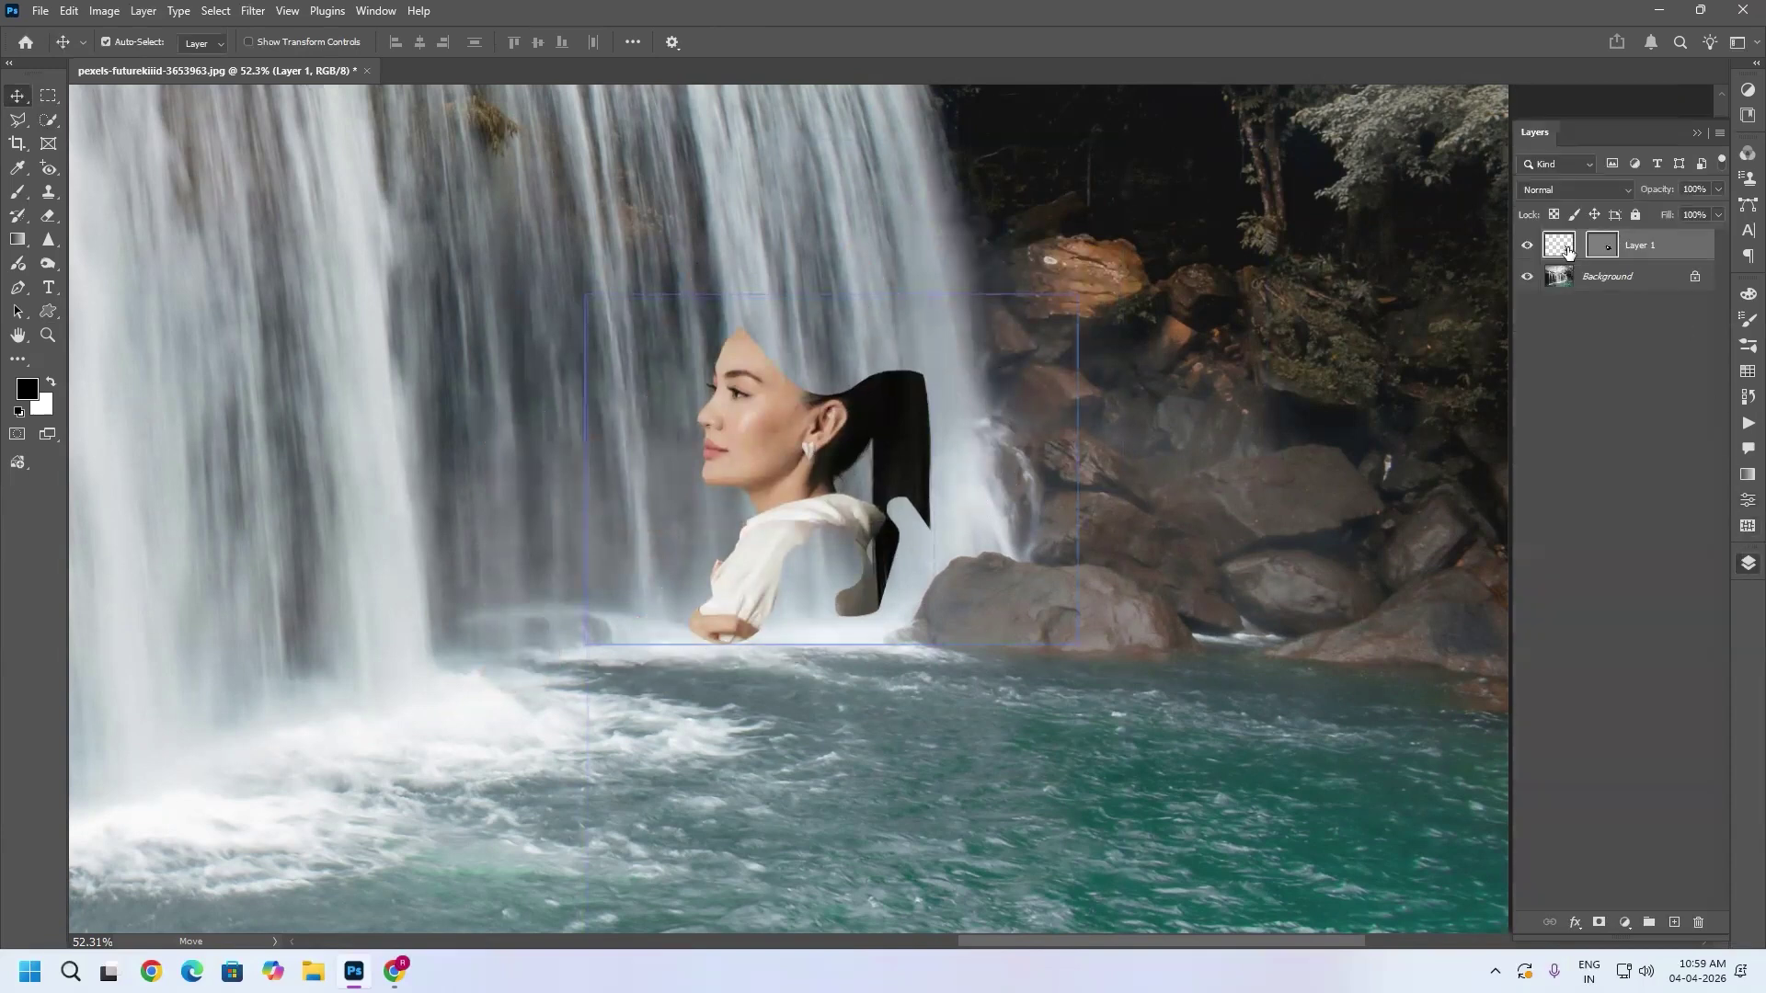
key(ctrl+t)
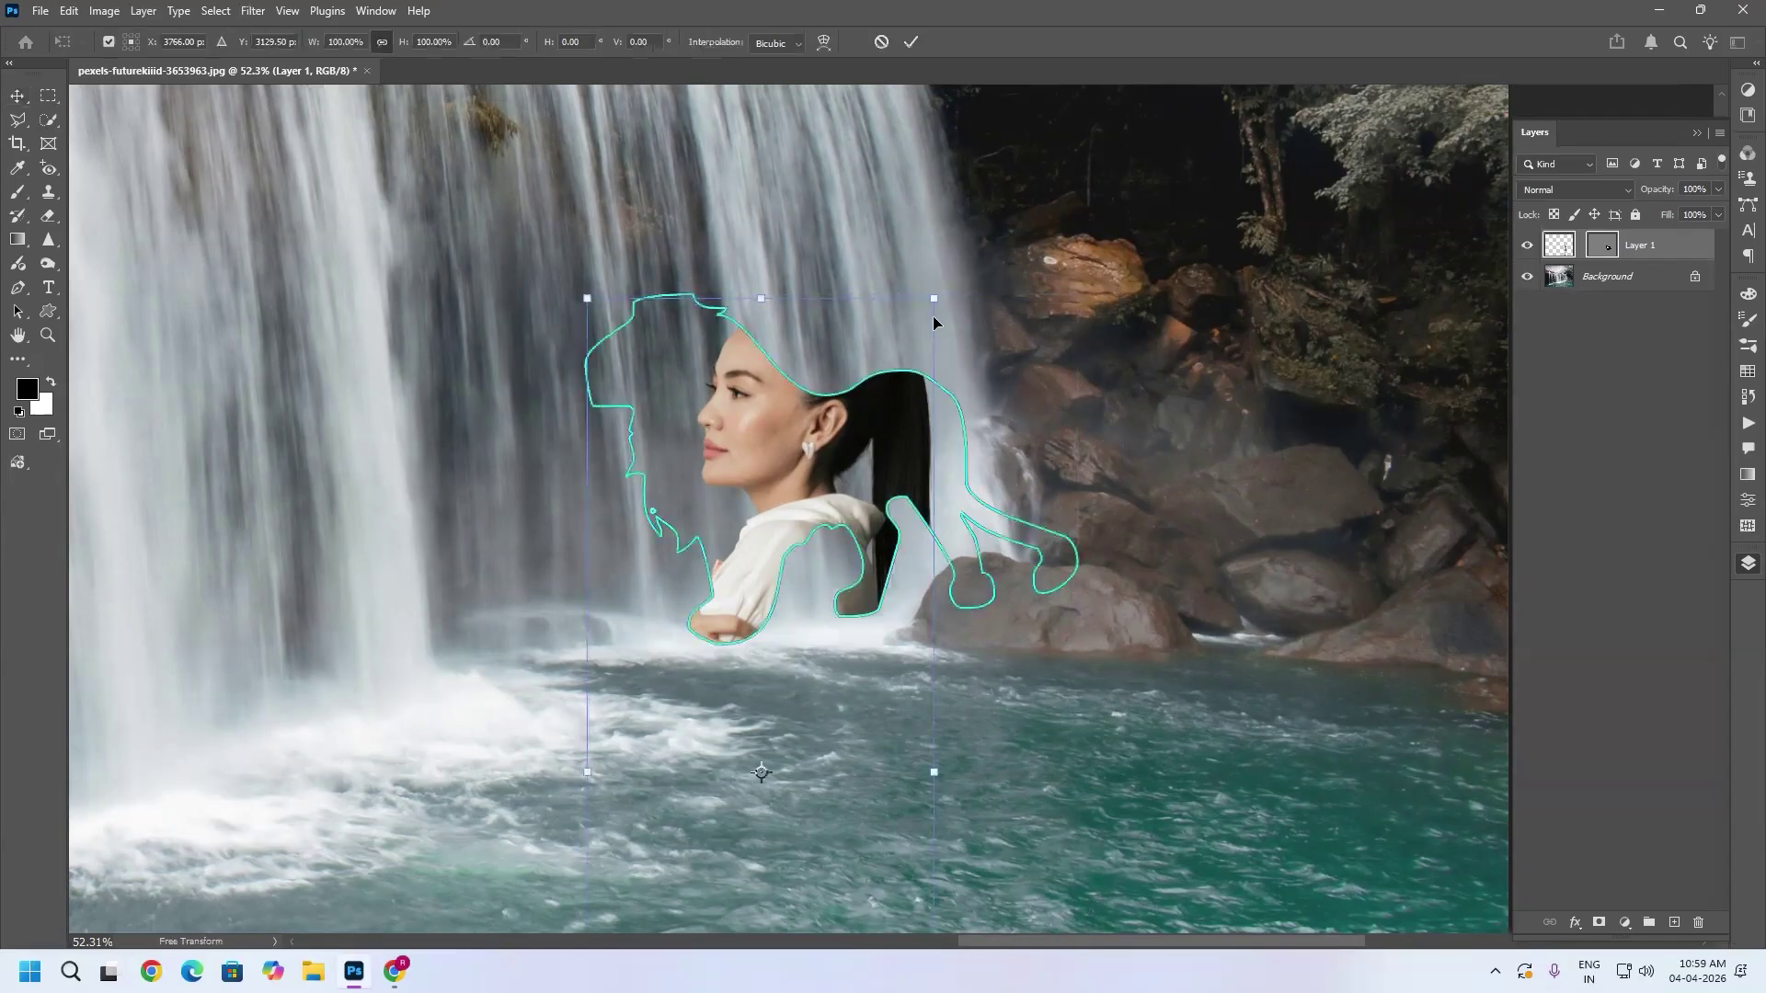
drag(940, 301, 1019, 66)
drag(901, 459, 760, 599)
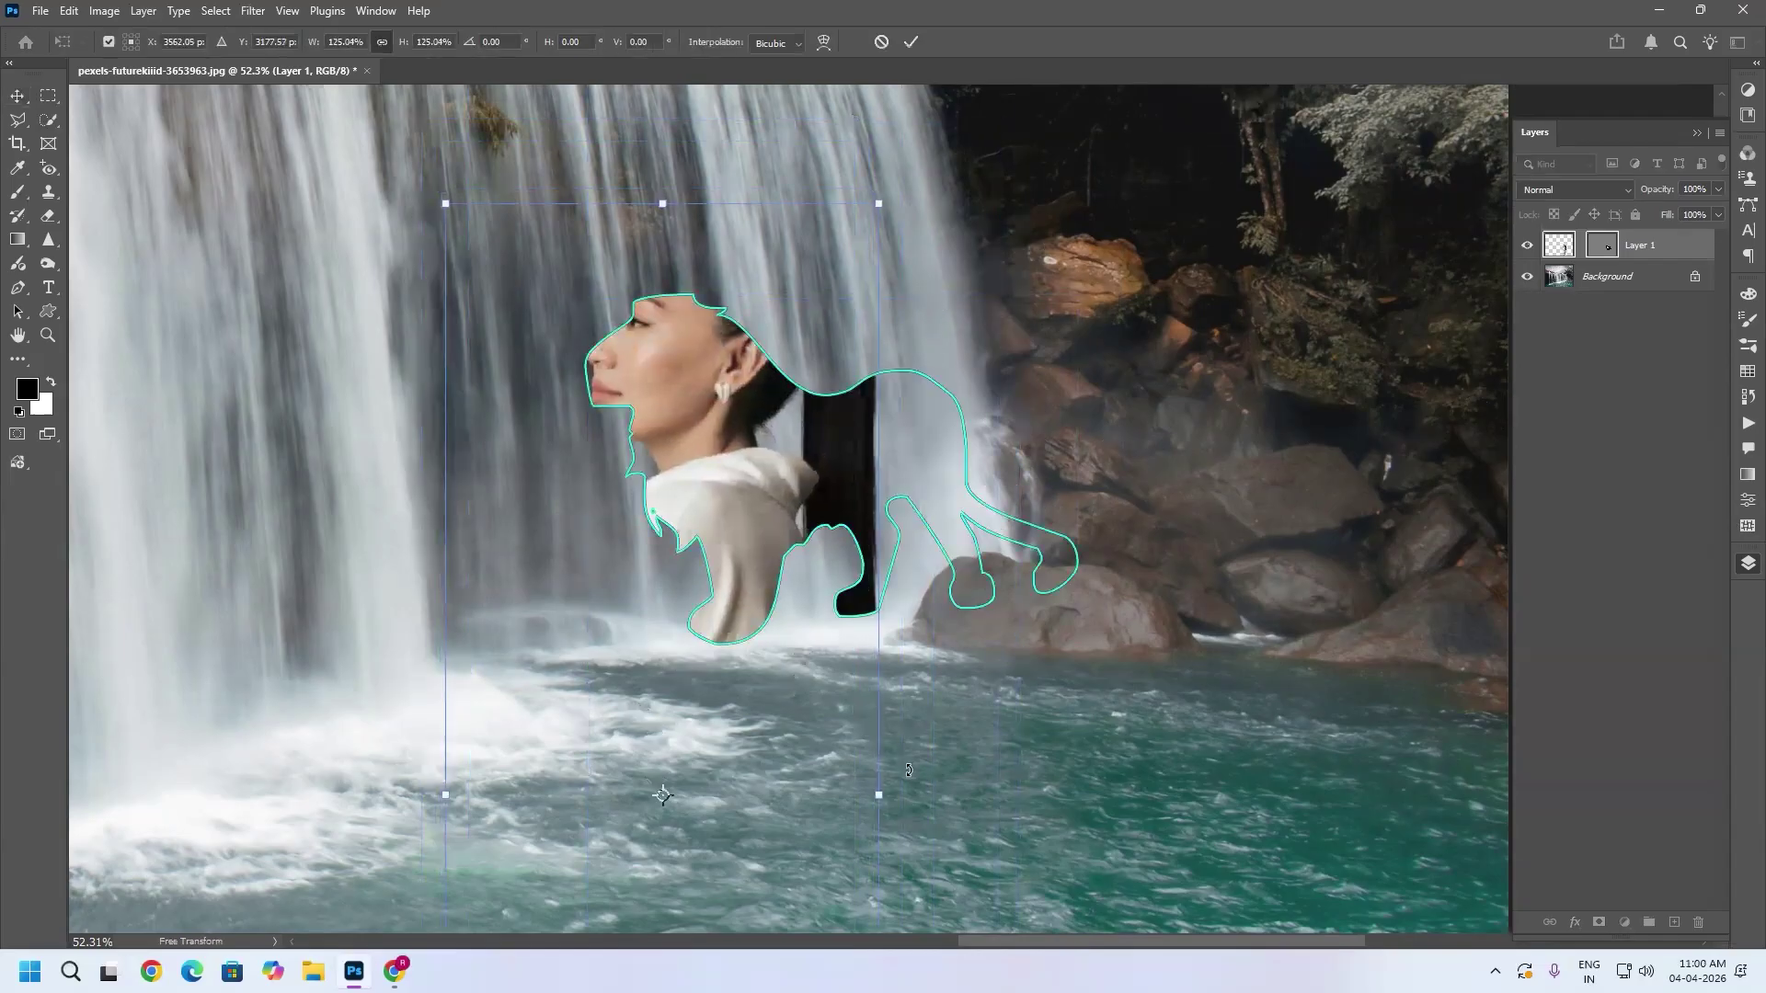
Step: Rotate the woman to about -44°, enlarge her to about 136% and position her face within the lion's head
drag(913, 787, 1021, 533)
drag(740, 695, 956, 625)
drag(1283, 618, 1306, 570)
drag(977, 697, 1070, 681)
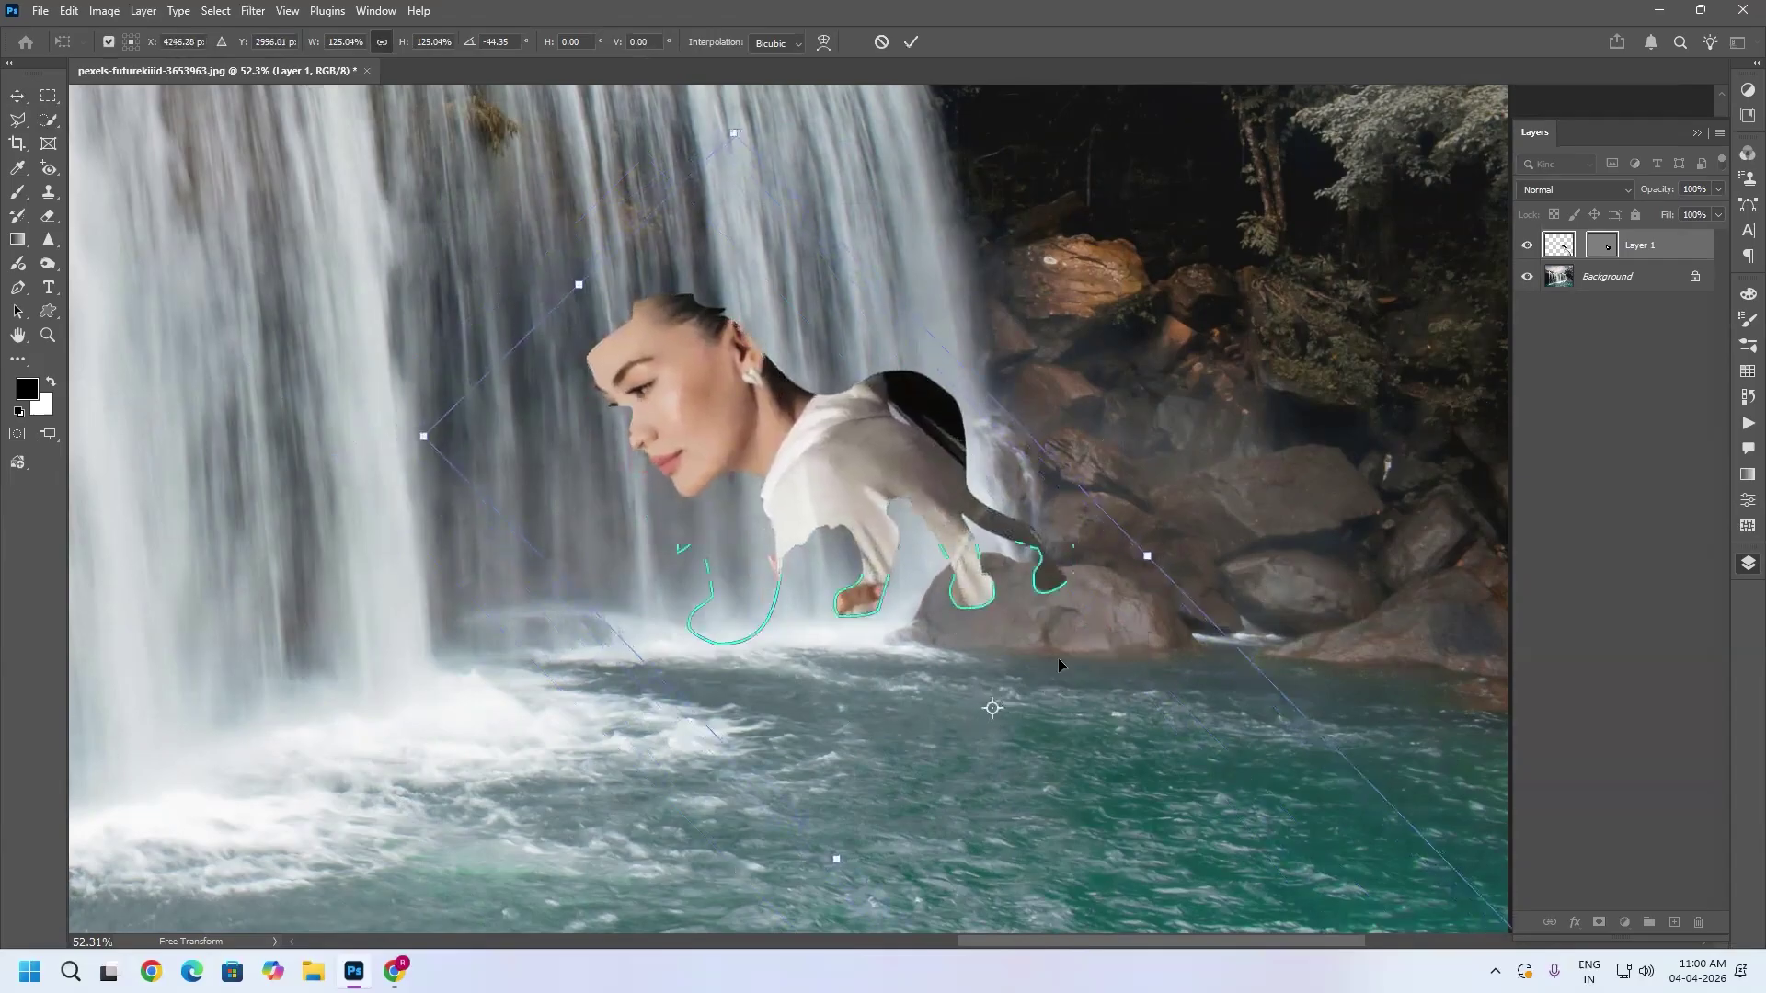
drag(580, 279, 503, 212)
drag(707, 432, 741, 477)
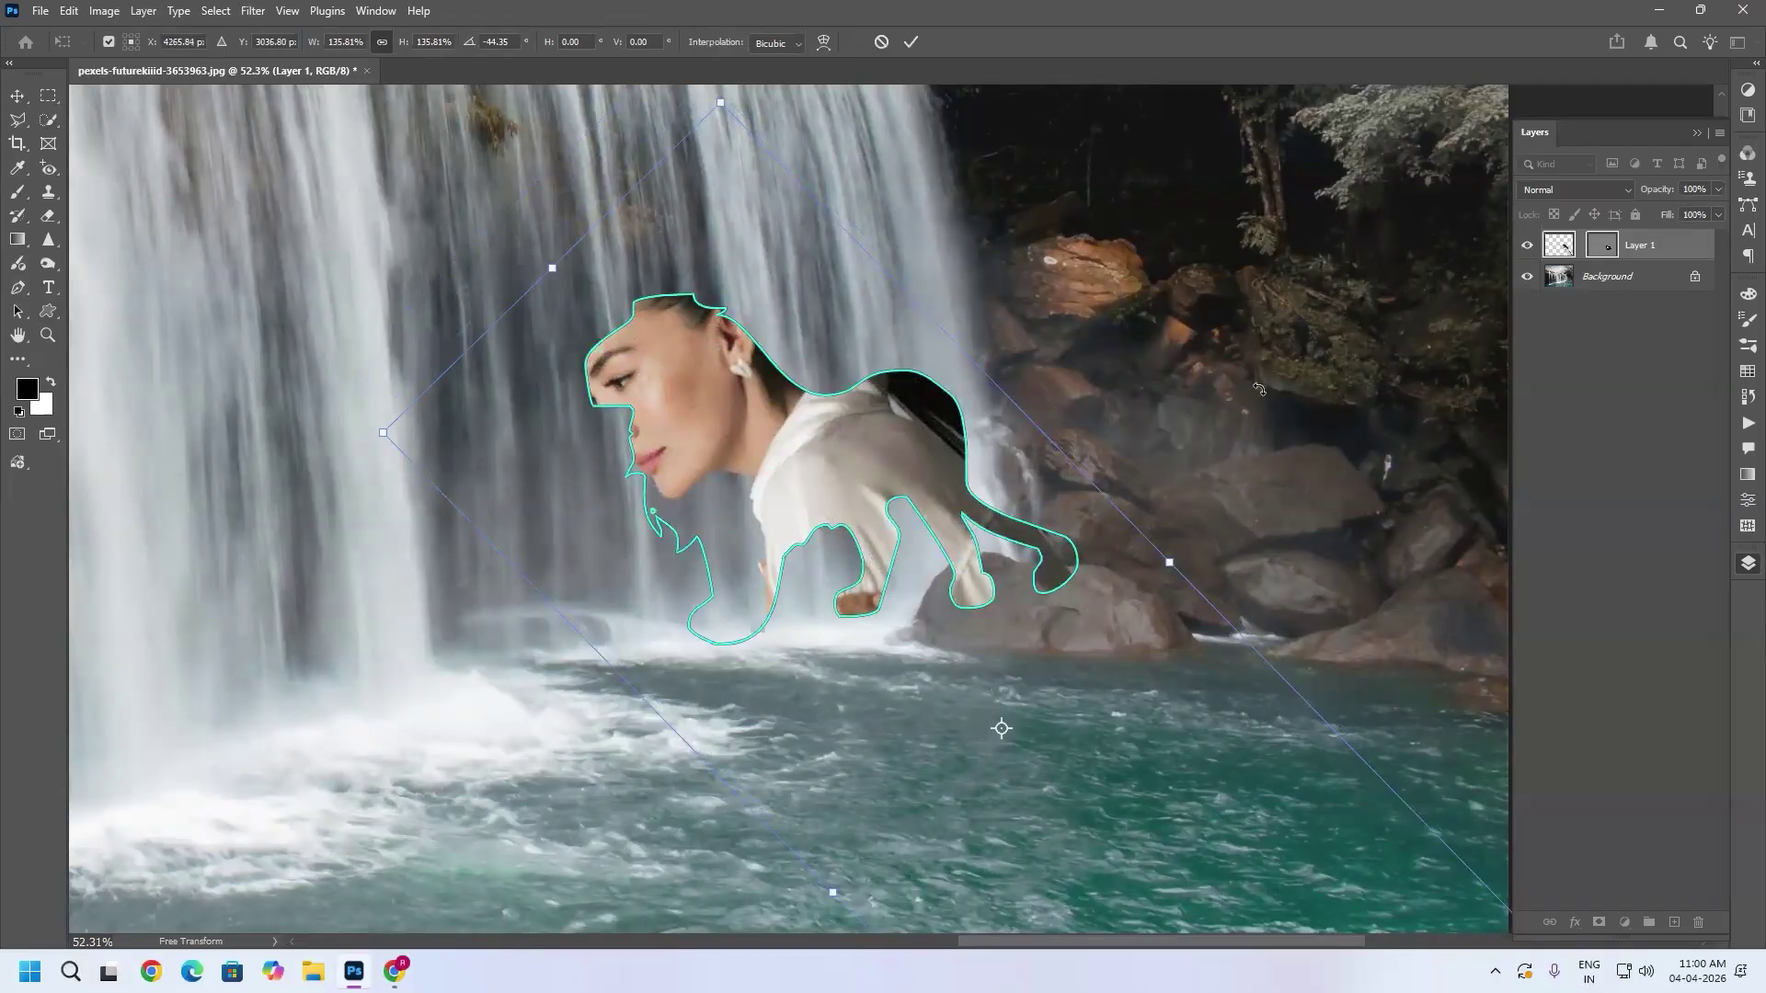
key(Return)
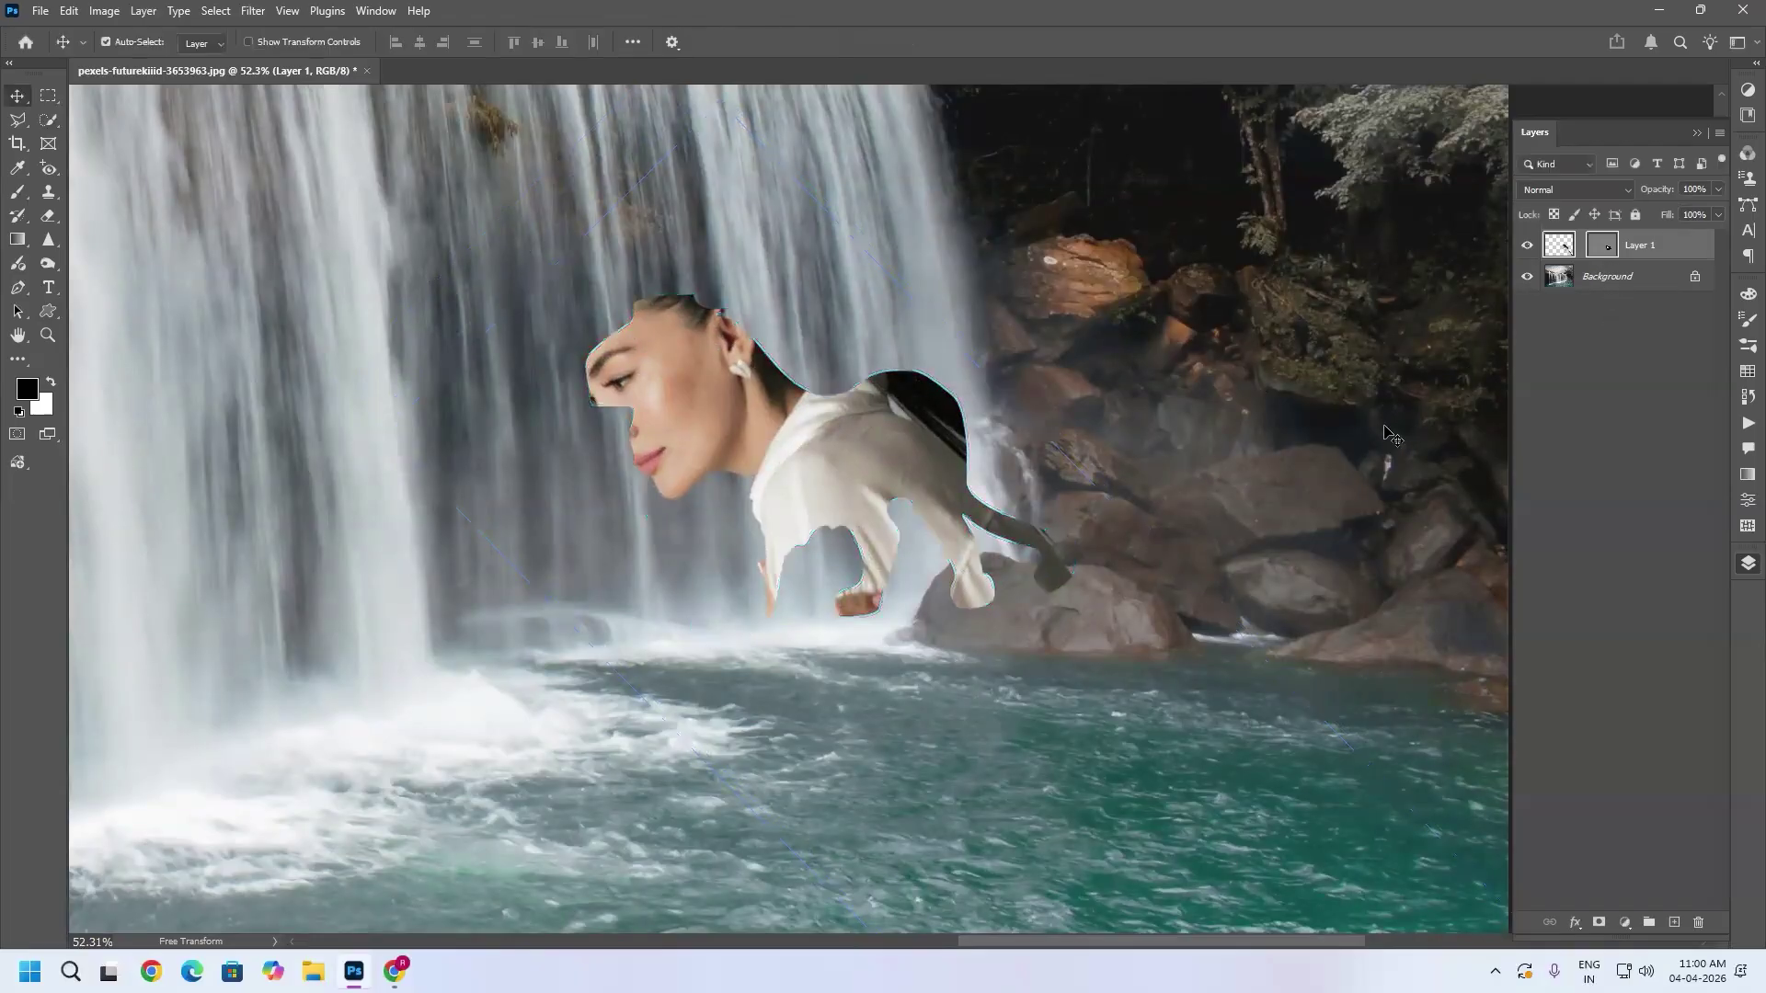
drag(831, 455, 836, 489)
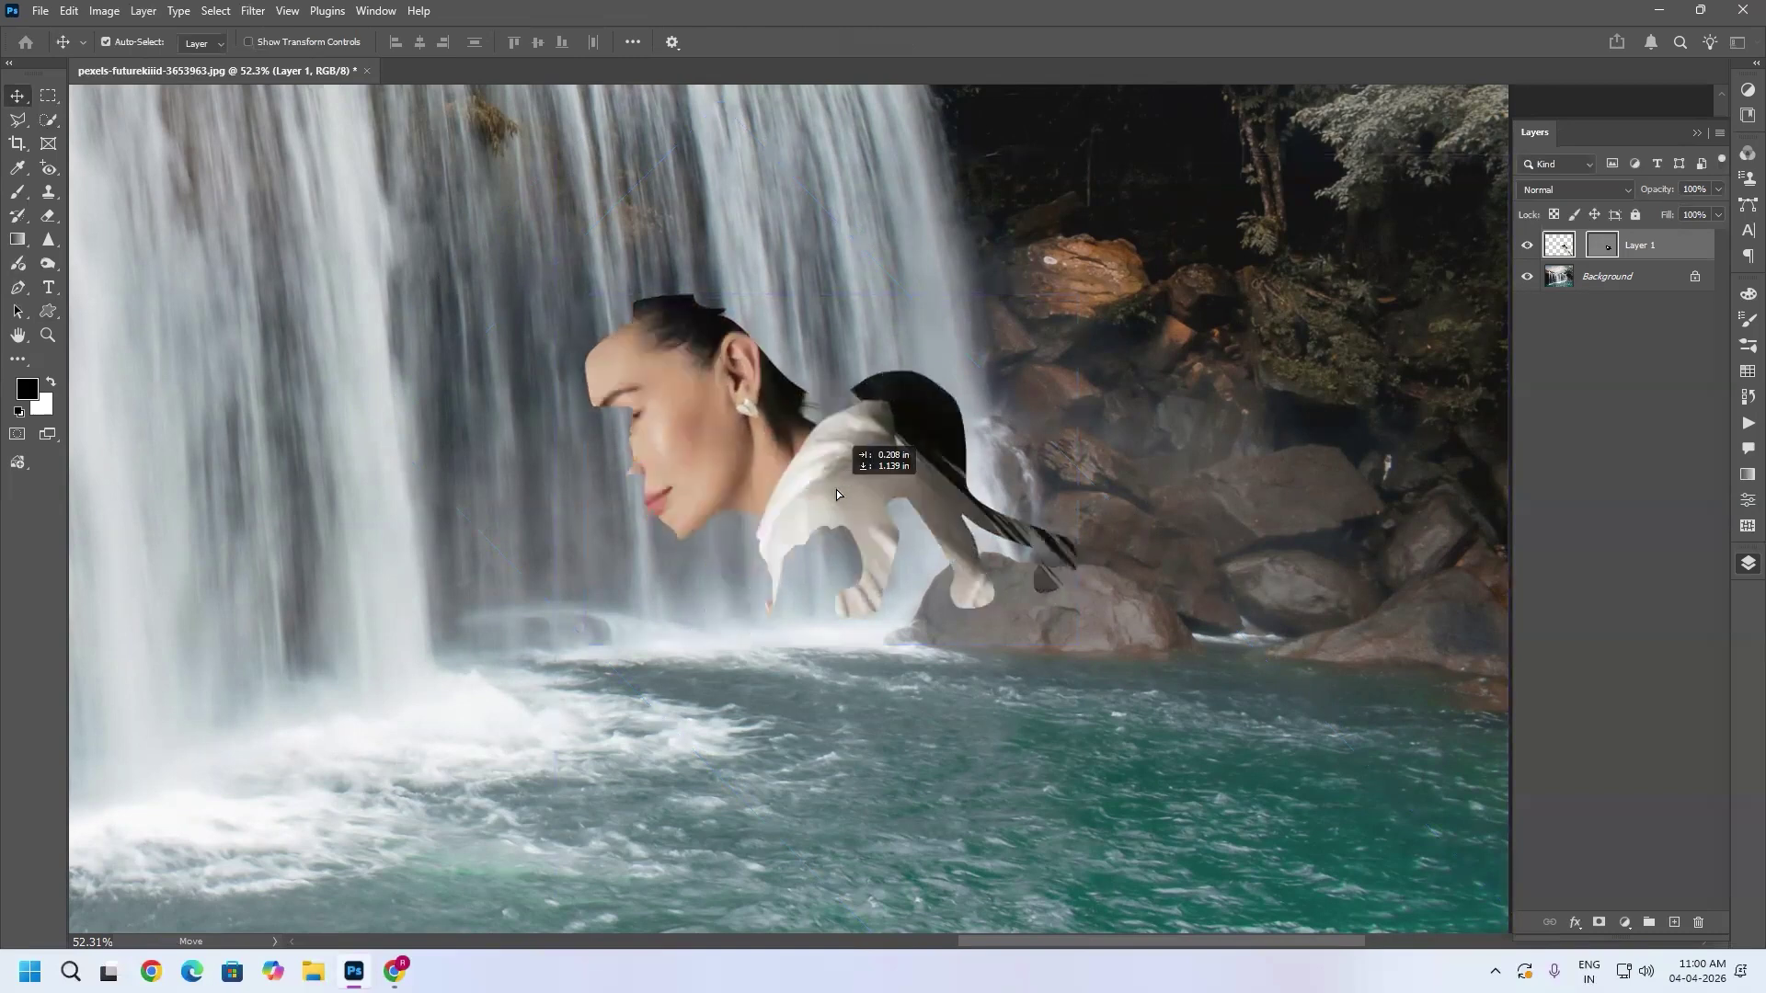
Step: Delete Layer 1's vector mask and move the tilted woman up and left in front of the waterfall
right_click(1601, 244)
click(1648, 273)
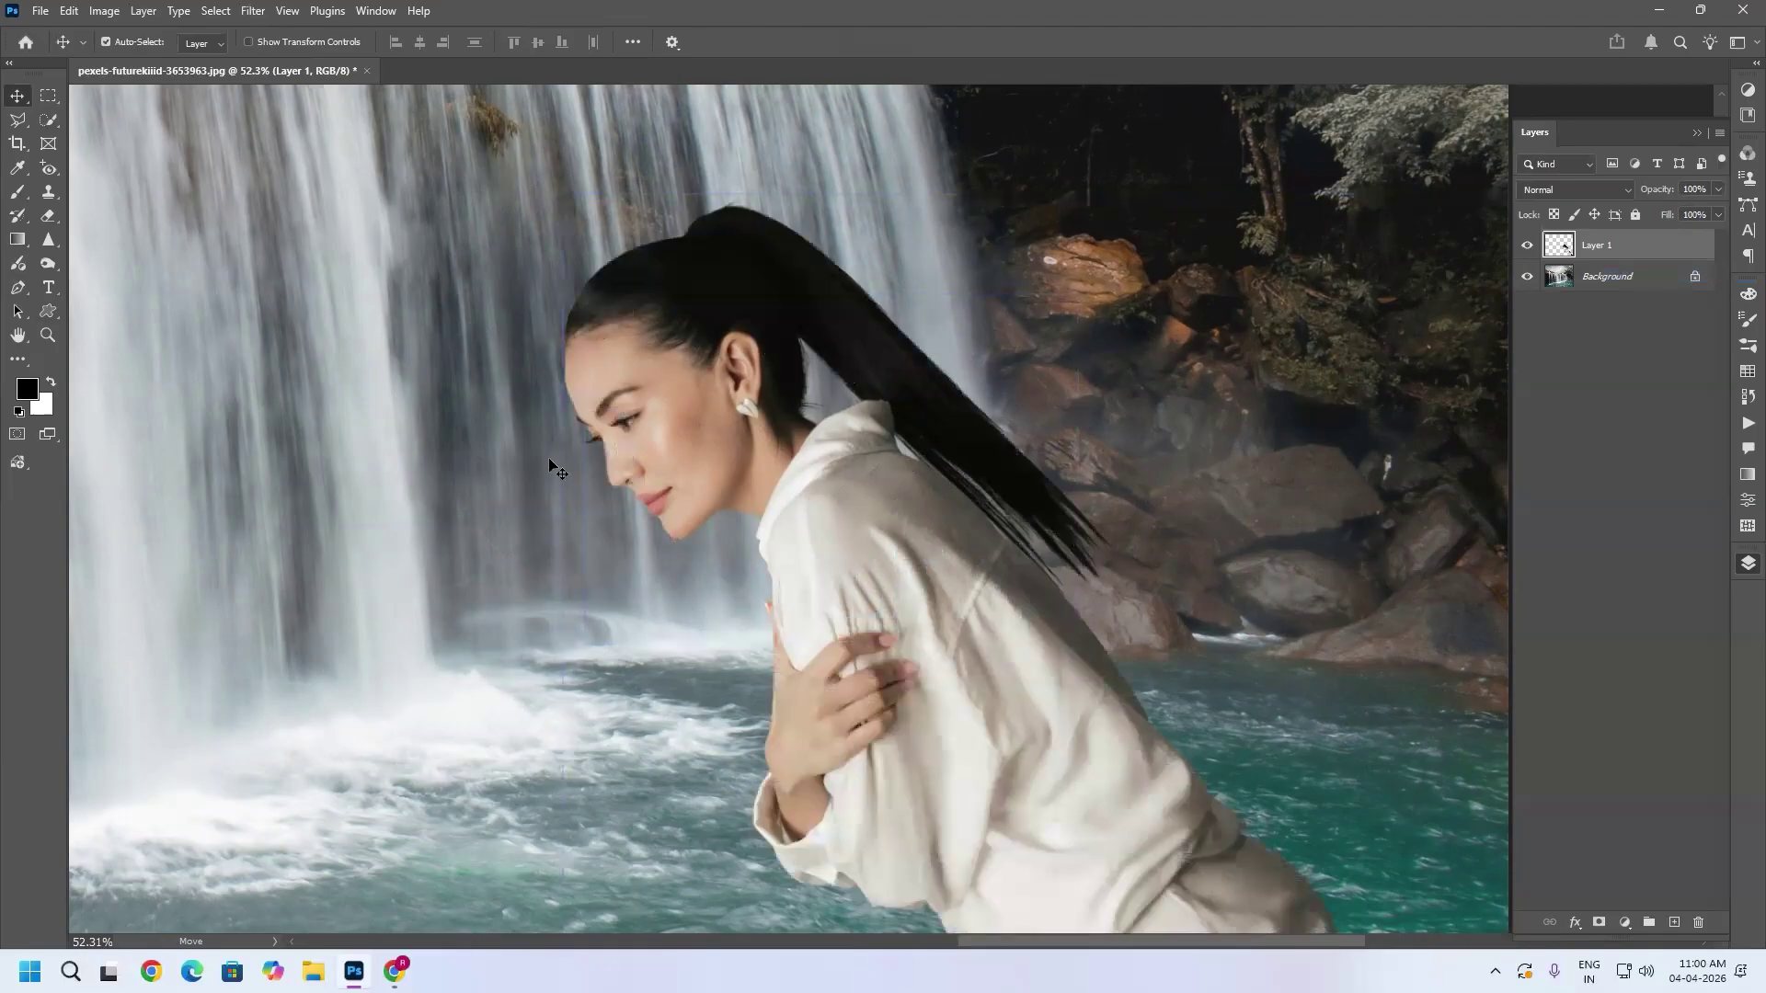
drag(911, 580, 744, 537)
scroll(754, 451, down, 2)
scroll(756, 446, down, 3)
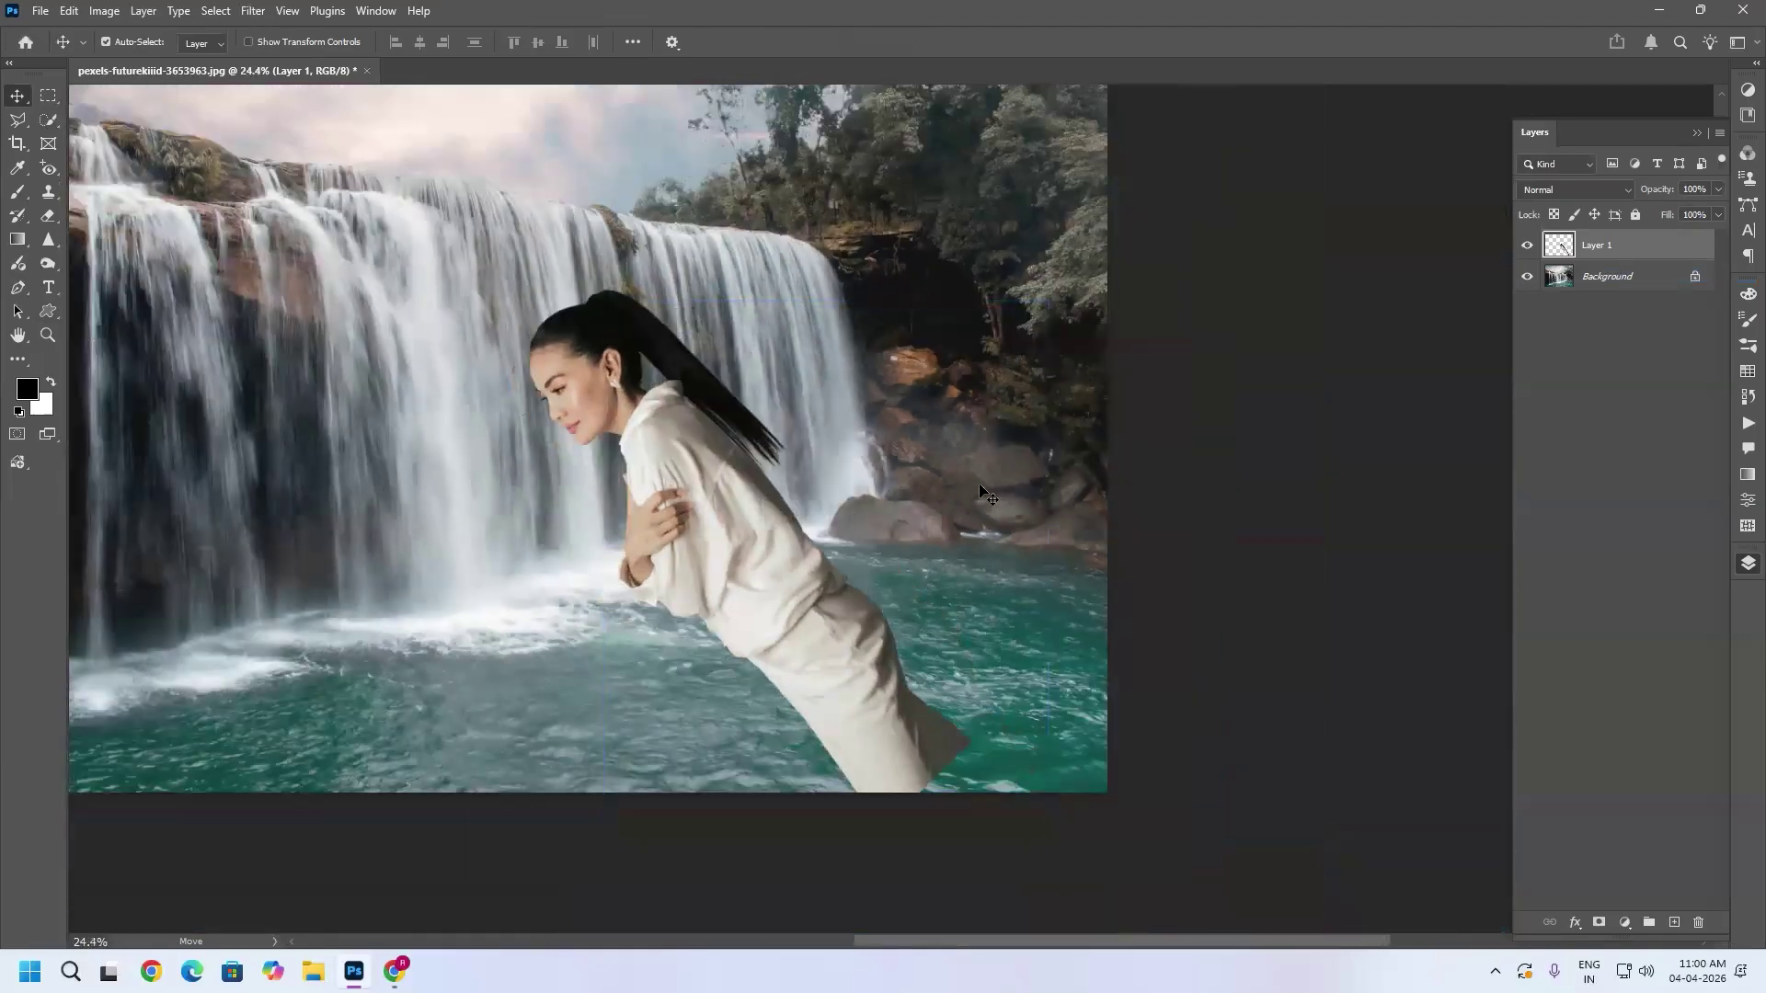
click(143, 11)
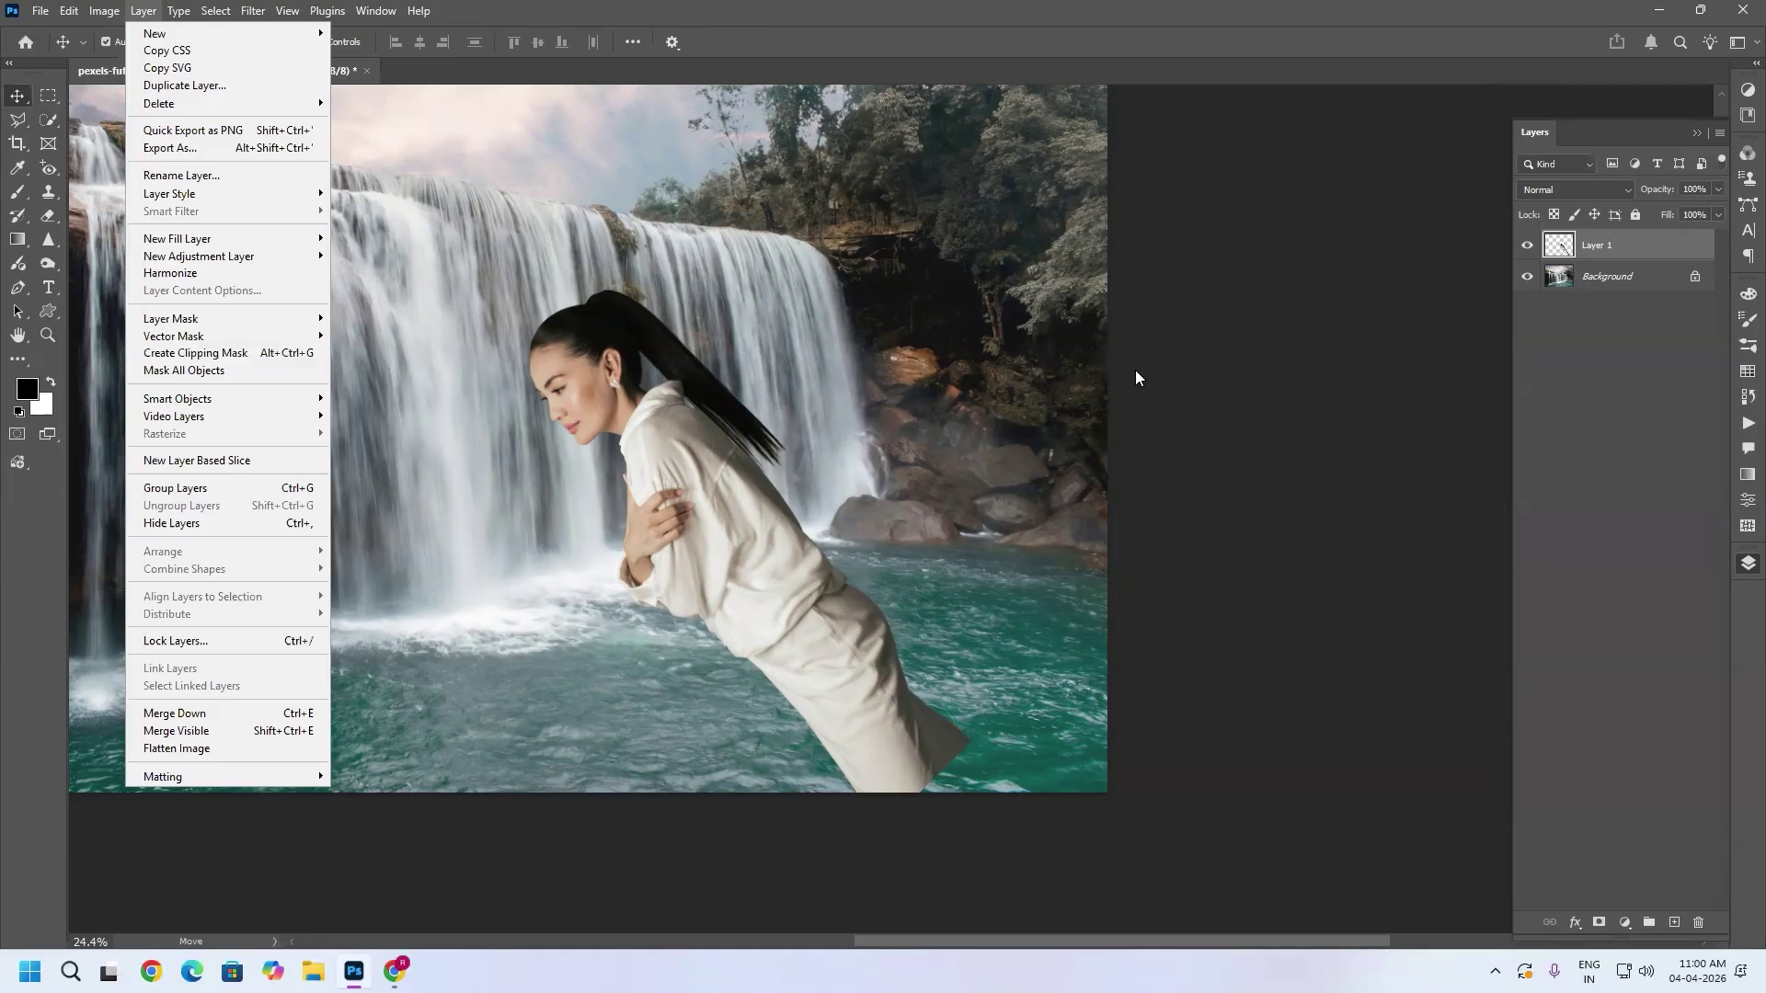
click(1200, 432)
drag(680, 455, 655, 405)
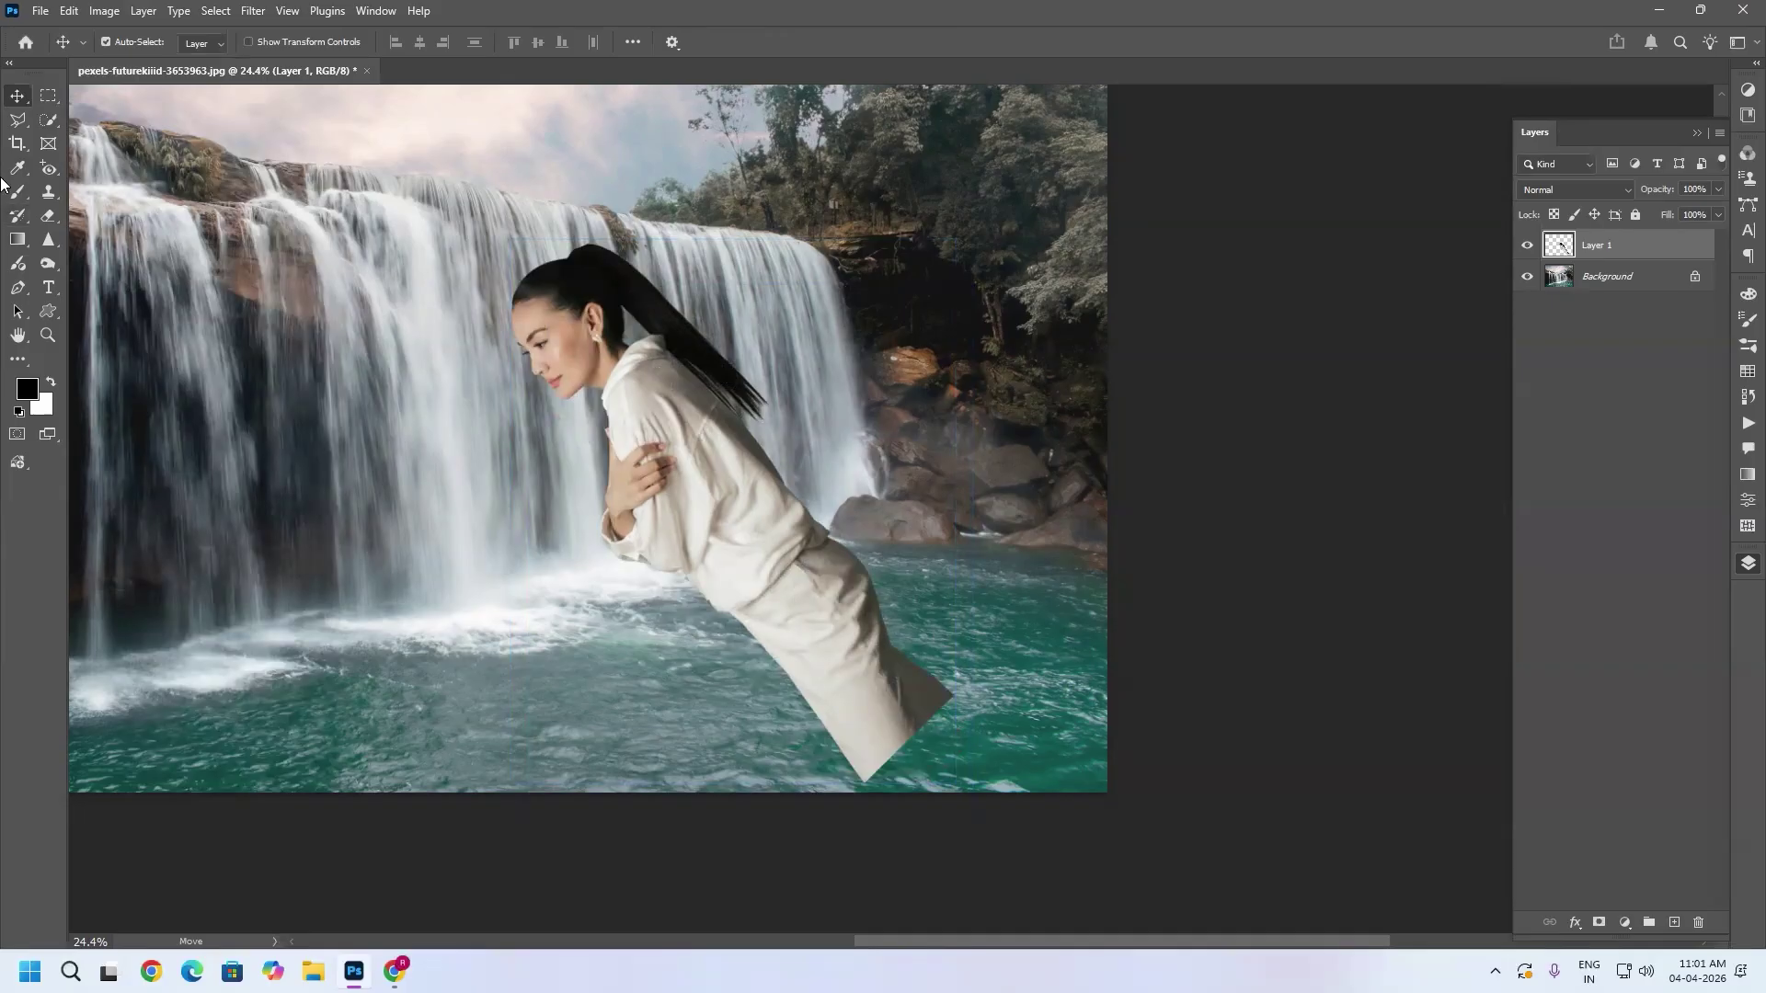
Step: Add a text layer across the woman's face, shortening the placeholder text to "Lorem"
click(49, 288)
click(430, 368)
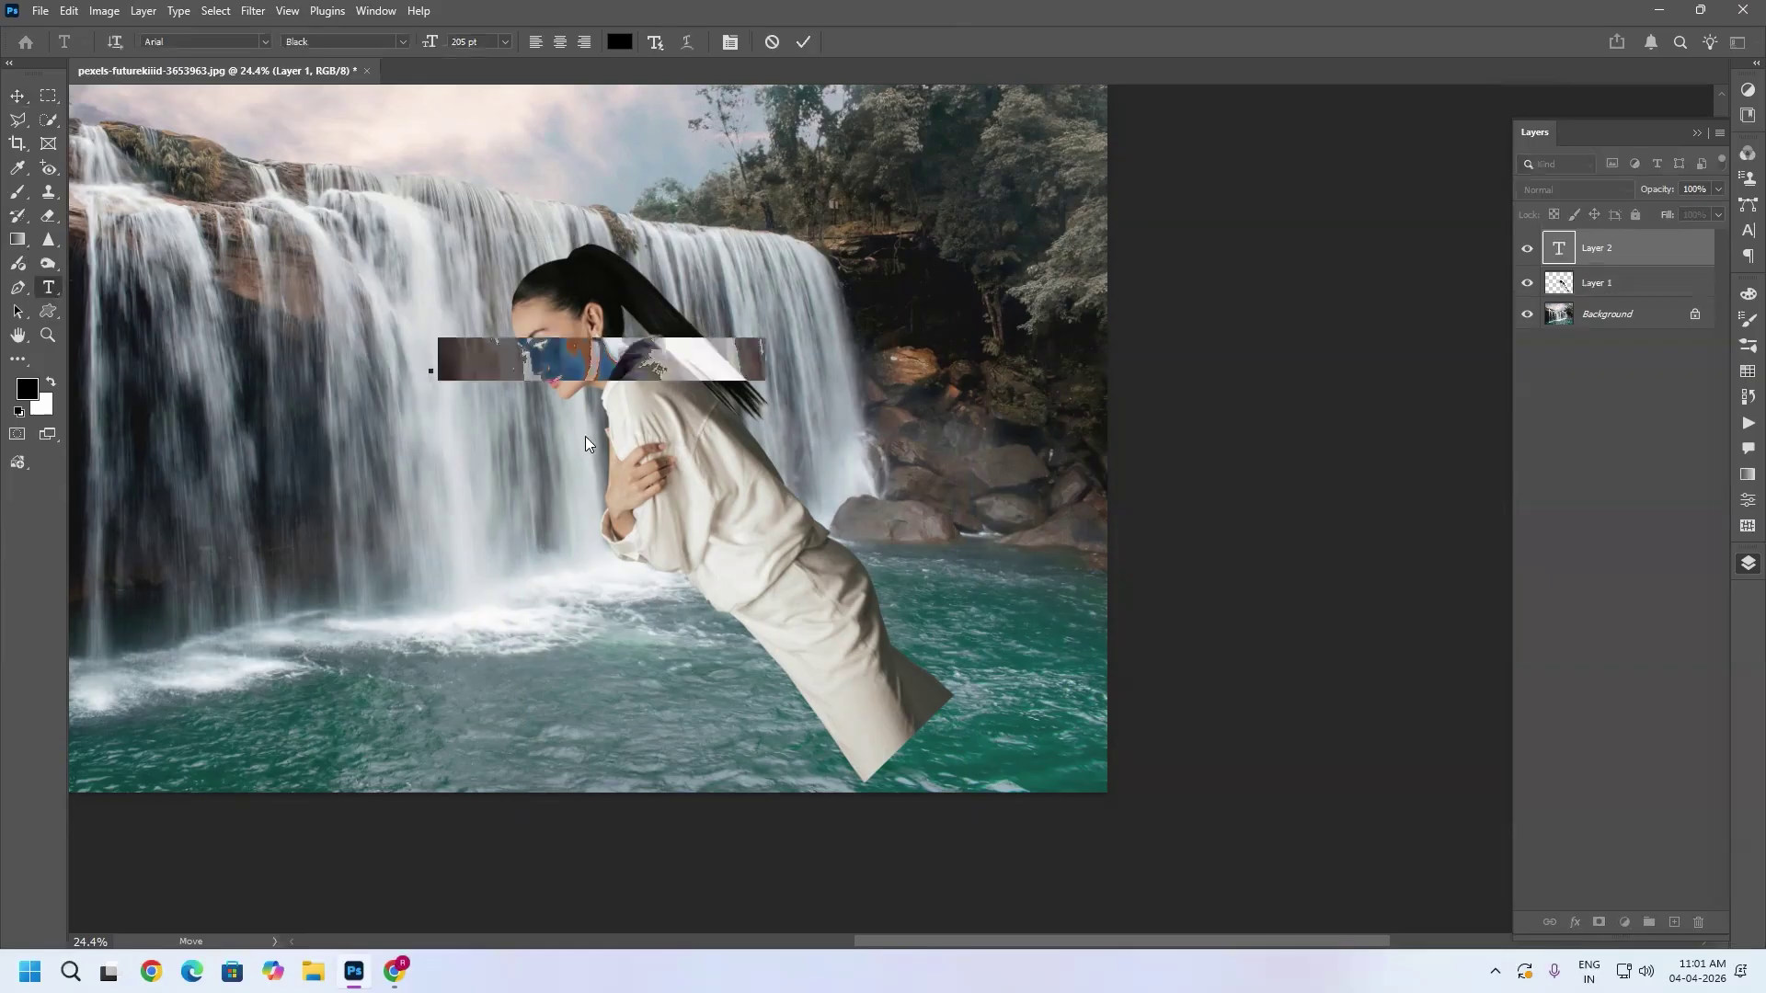
drag(598, 359, 1060, 387)
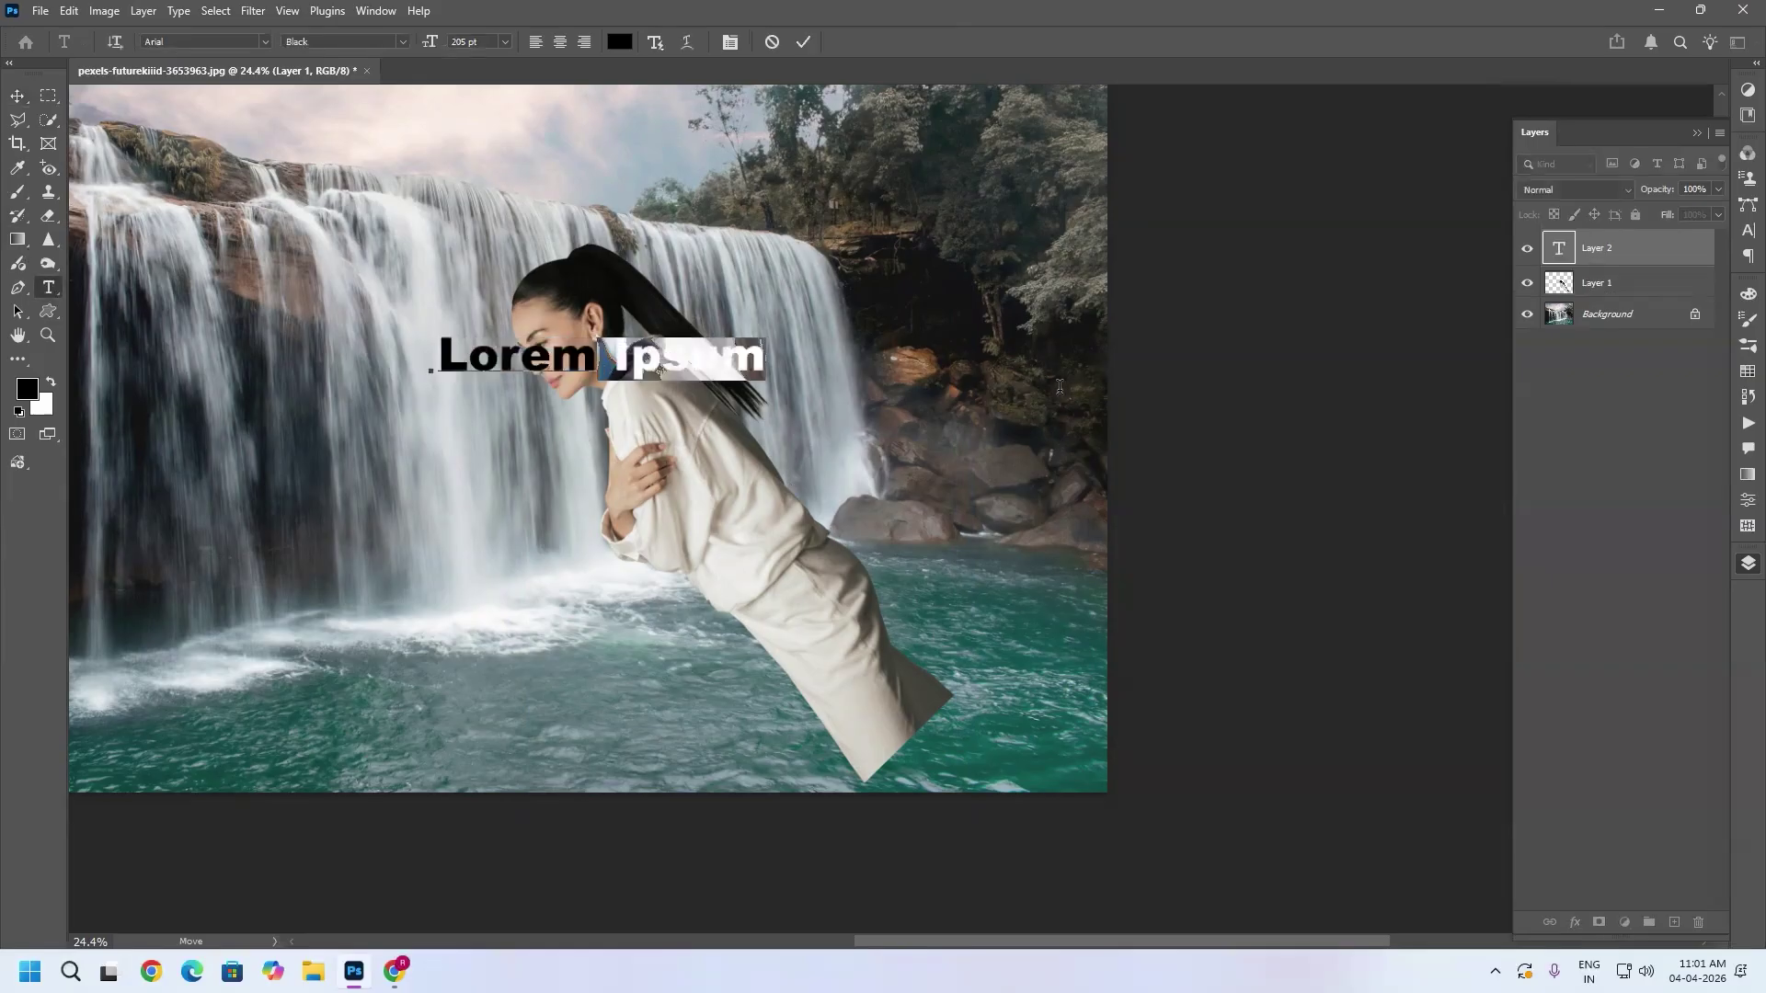
key(BackSpace)
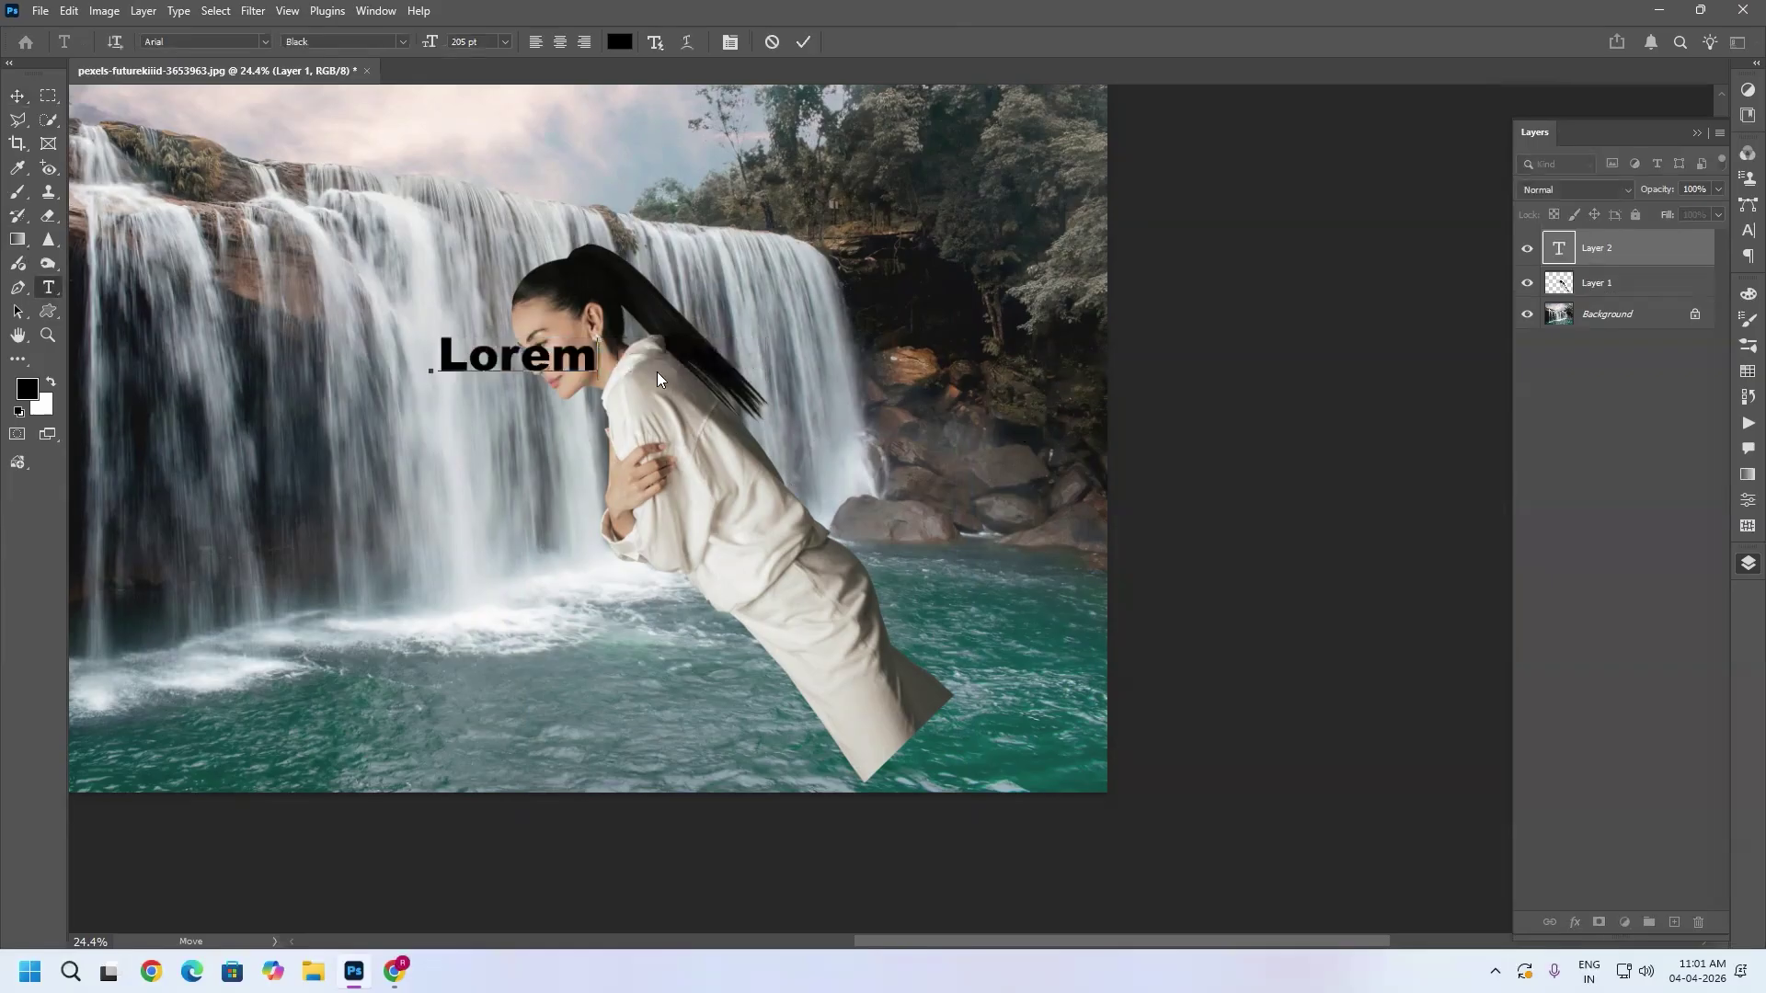
Step: Set the color of the whole word "Lorem" to red ff0000
click(621, 43)
text(ff0000)
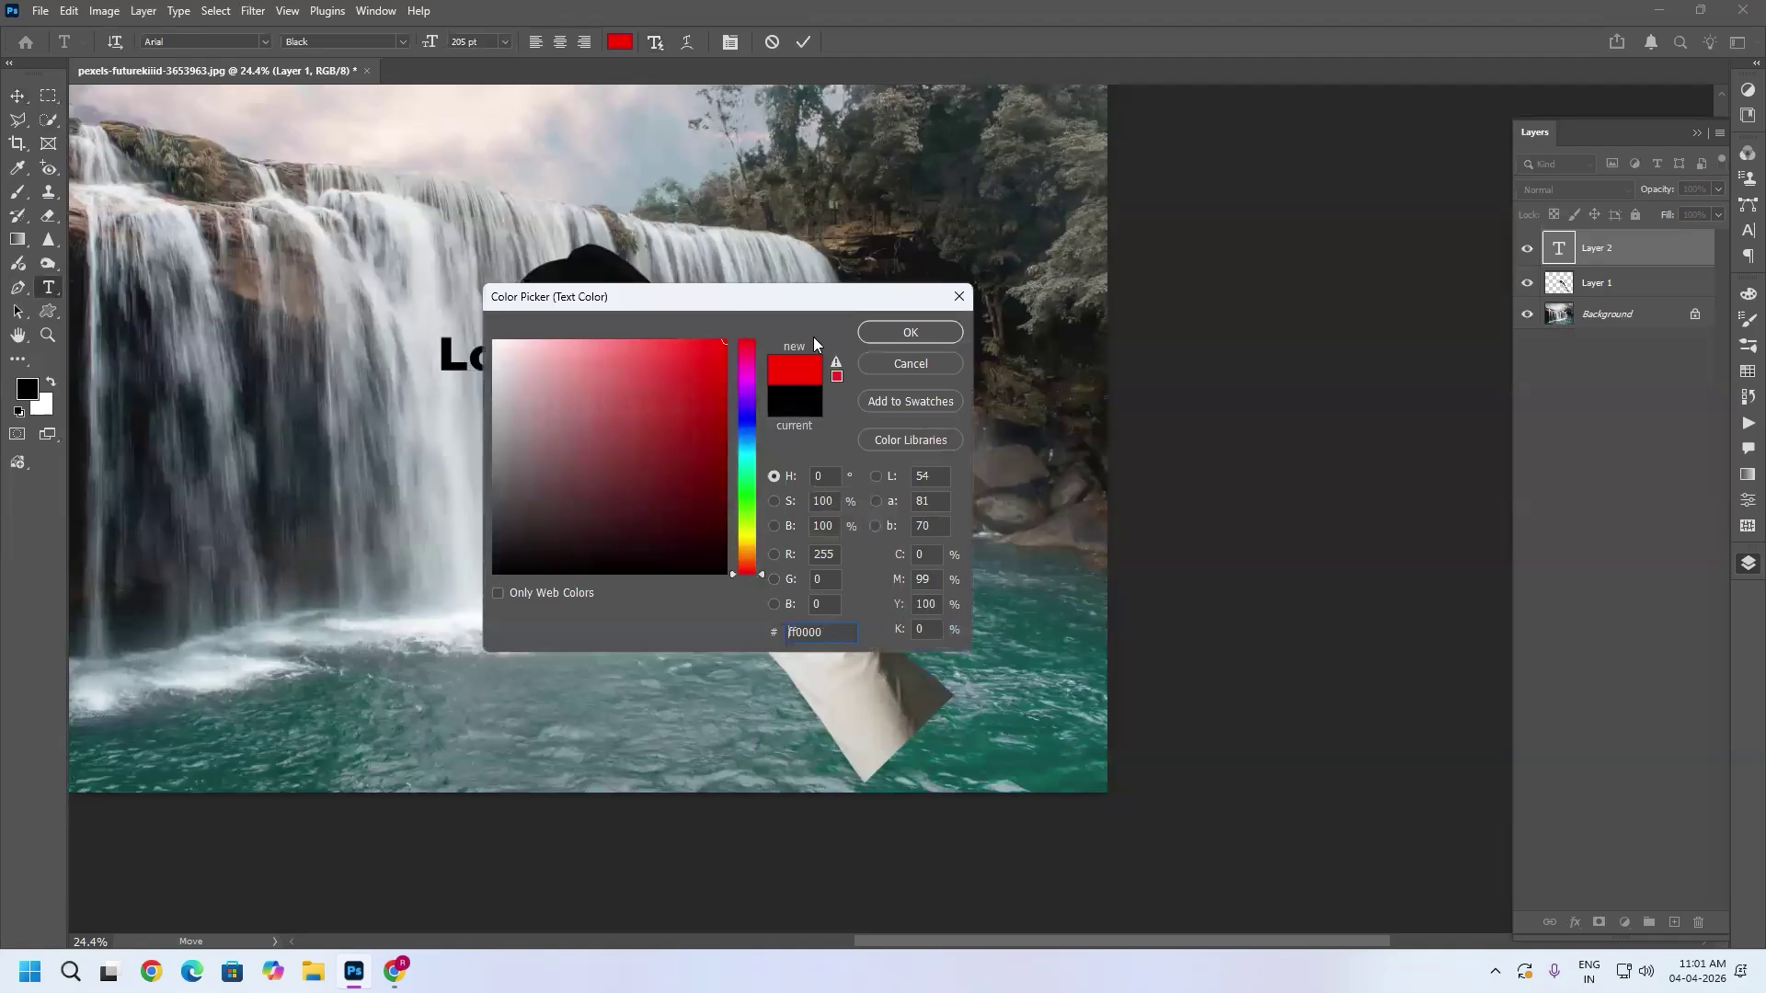
click(888, 338)
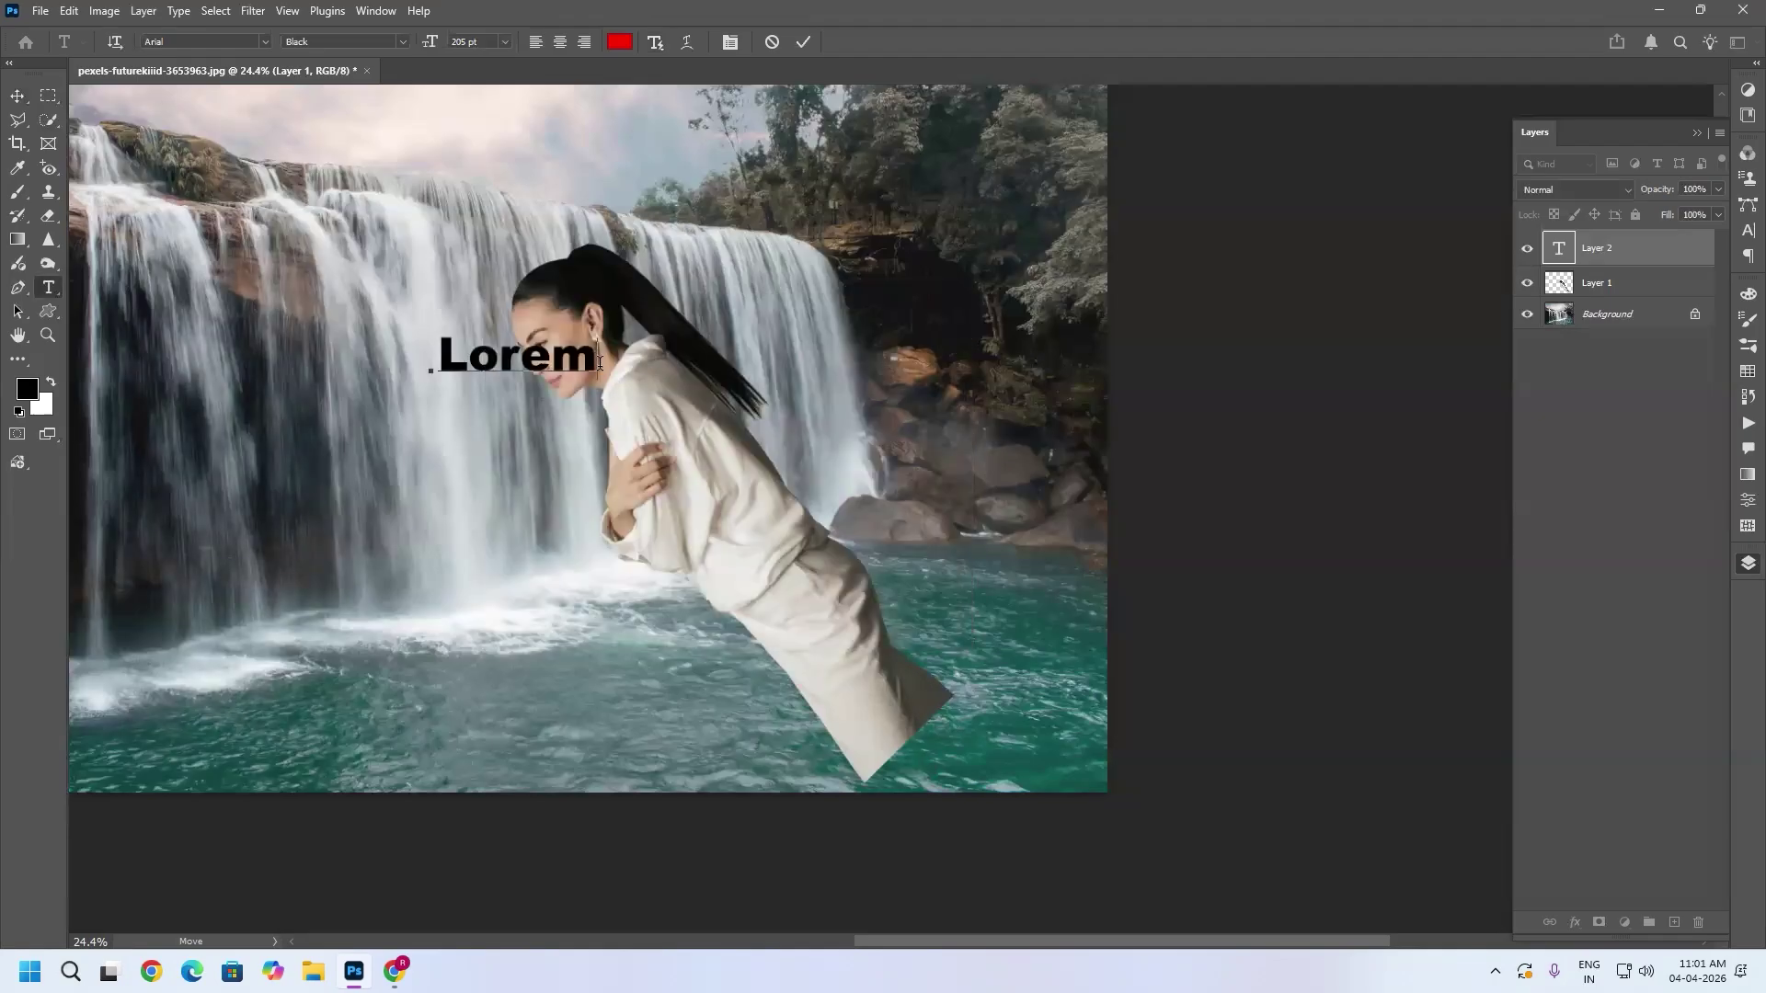
key(ctrl+a)
click(621, 43)
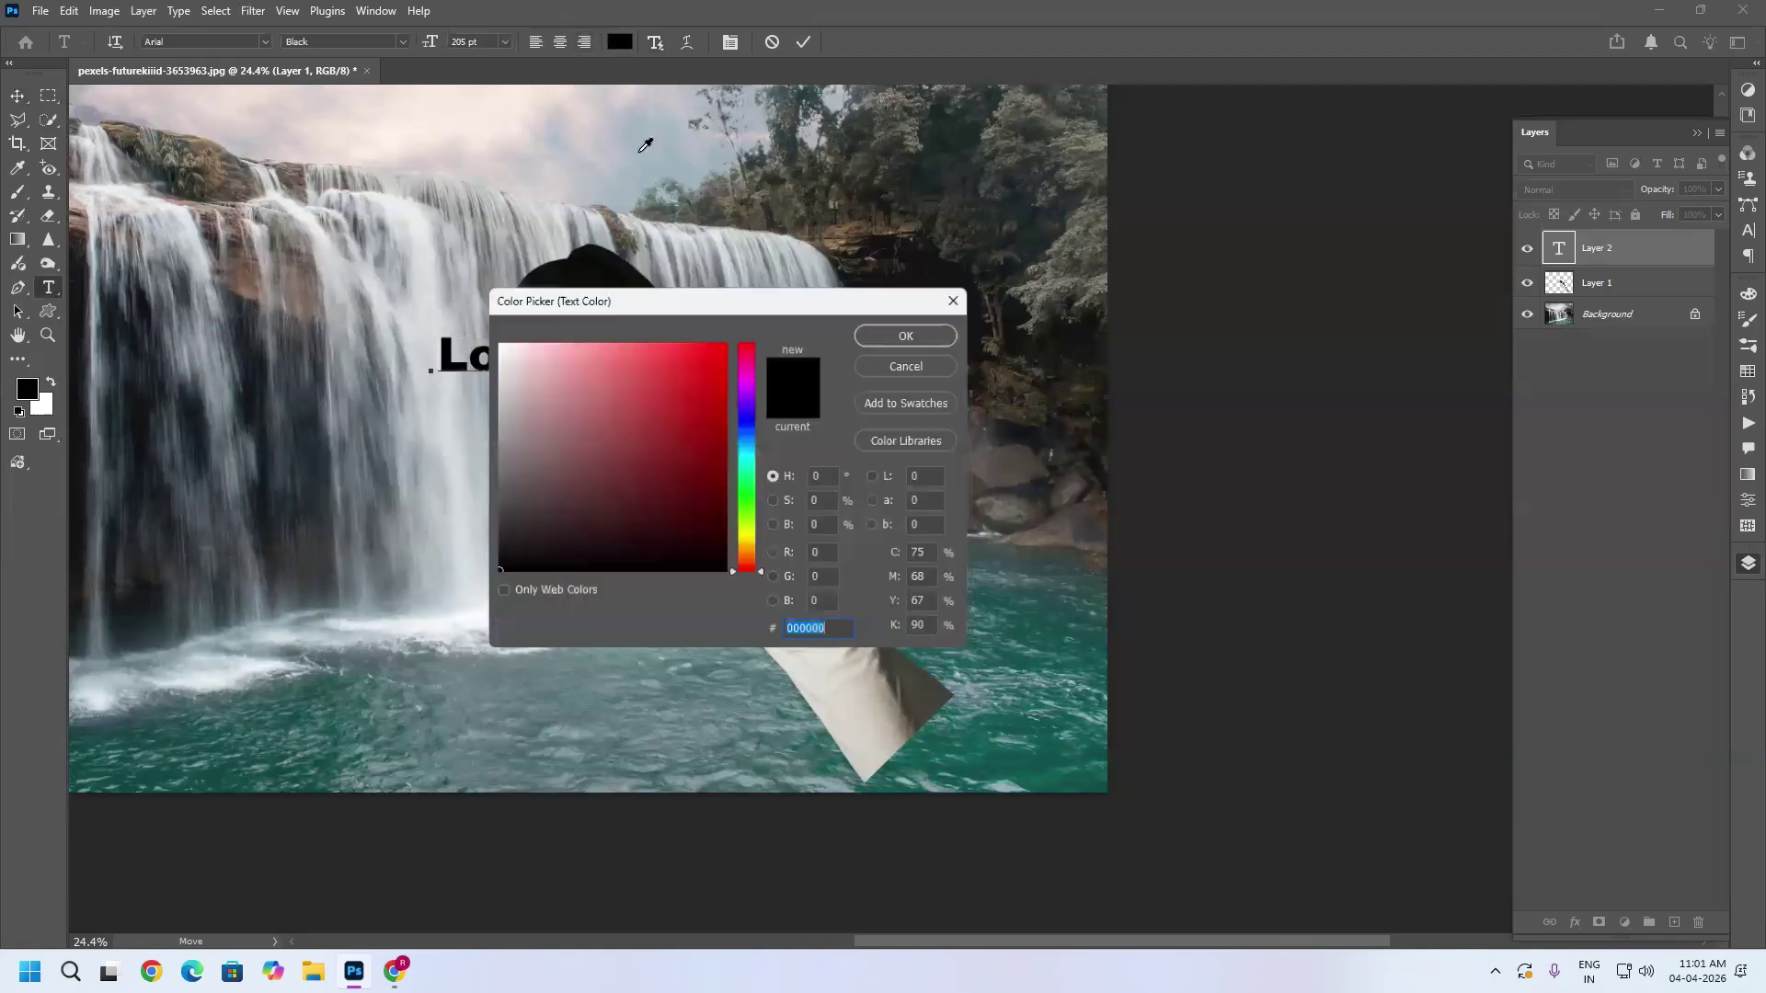
text(ff0000)
click(902, 334)
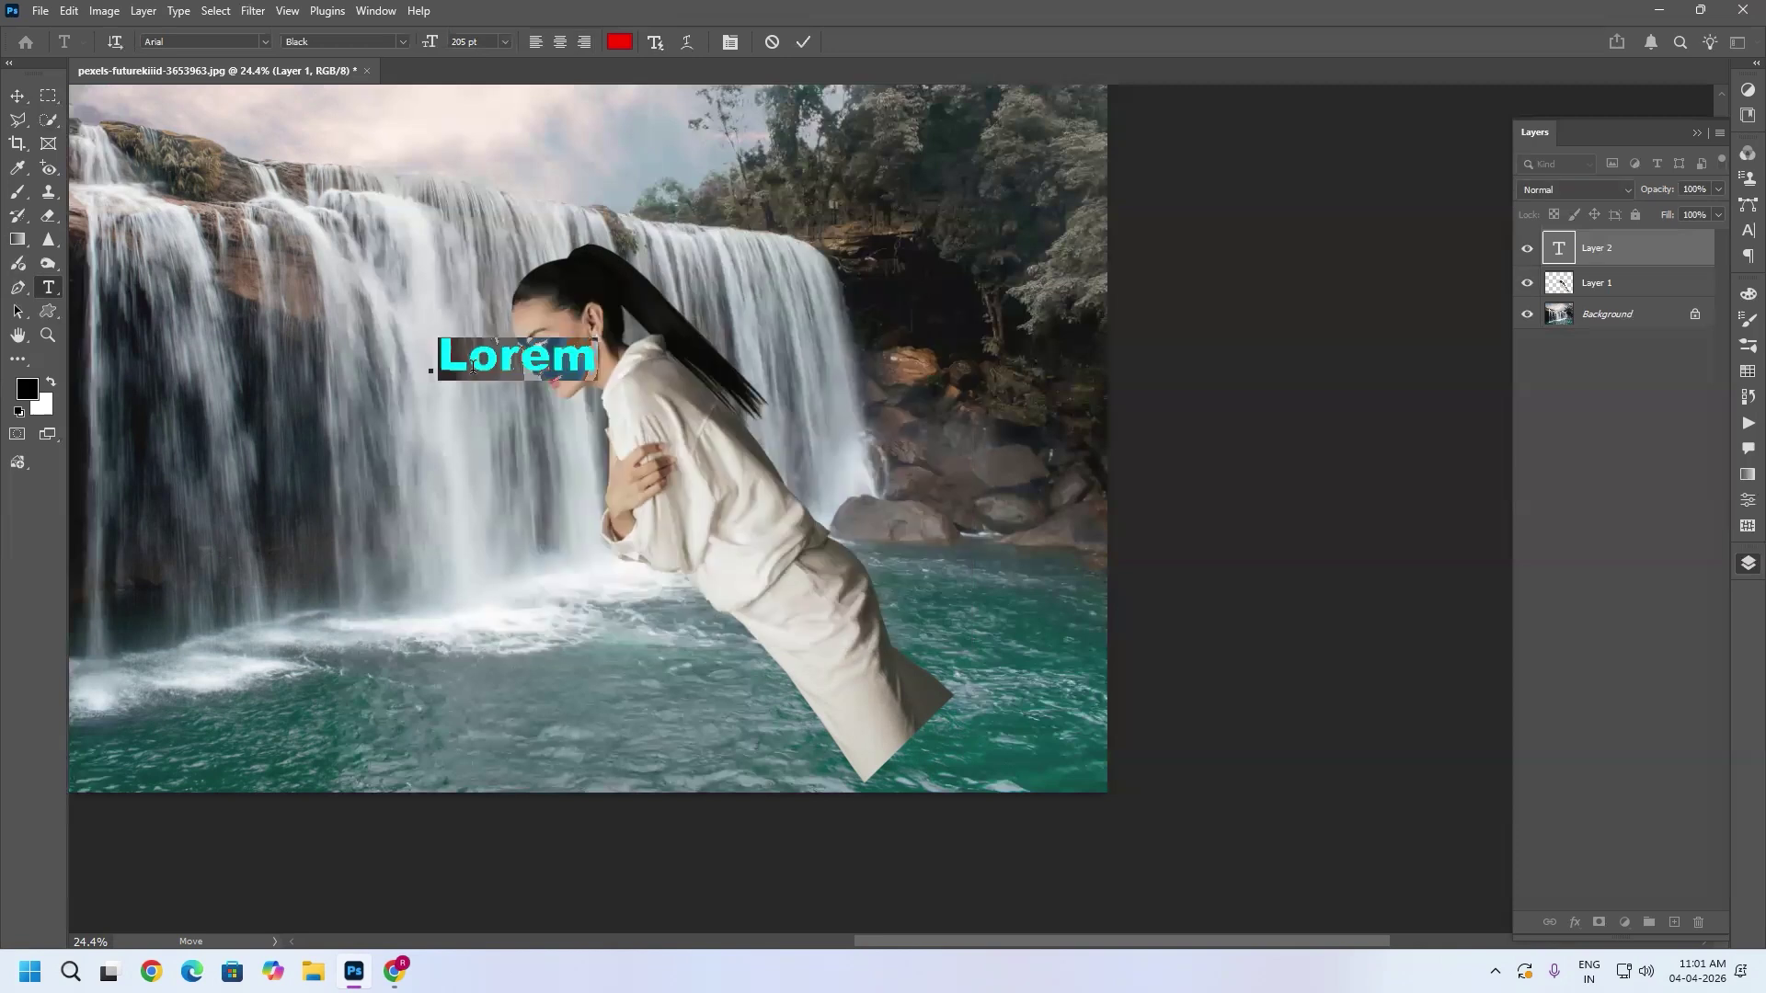
Step: Increase the font size of the word "Lorem" to 595 pt
key(ctrl+alt+shift+period)
key(ctrl+alt+shift+period)
key(ctrl+alt+shift+period)
key(ctrl+alt+shift+period)
key(ctrl+alt+shift+period)
key(ctrl+alt+shift+period)
key(ctrl+alt+shift+period)
key(ctrl+alt+shift+period)
key(ctrl+alt+shift+period)
key(ctrl+alt+shift+period)
key(ctrl+alt+shift+period)
key(ctrl+alt+shift+period)
key(ctrl+alt+shift+period)
key(ctrl+alt+shift+period)
key(ctrl+alt+shift+period)
key(ctrl+alt+shift+period)
key(ctrl+alt+shift+period)
key(ctrl+alt+shift+period)
key(ctrl+alt+shift+period)
key(ctrl+alt+shift+period)
key(ctrl+alt+shift+period)
key(ctrl+alt+shift+period)
key(ctrl+alt+shift+period)
key(ctrl+alt+shift+period)
key(ctrl+alt+shift+period)
key(ctrl+alt+shift+period)
key(ctrl+alt+shift+period)
key(ctrl+alt+shift+period)
key(ctrl+alt+shift+period)
key(ctrl+alt+shift+period)
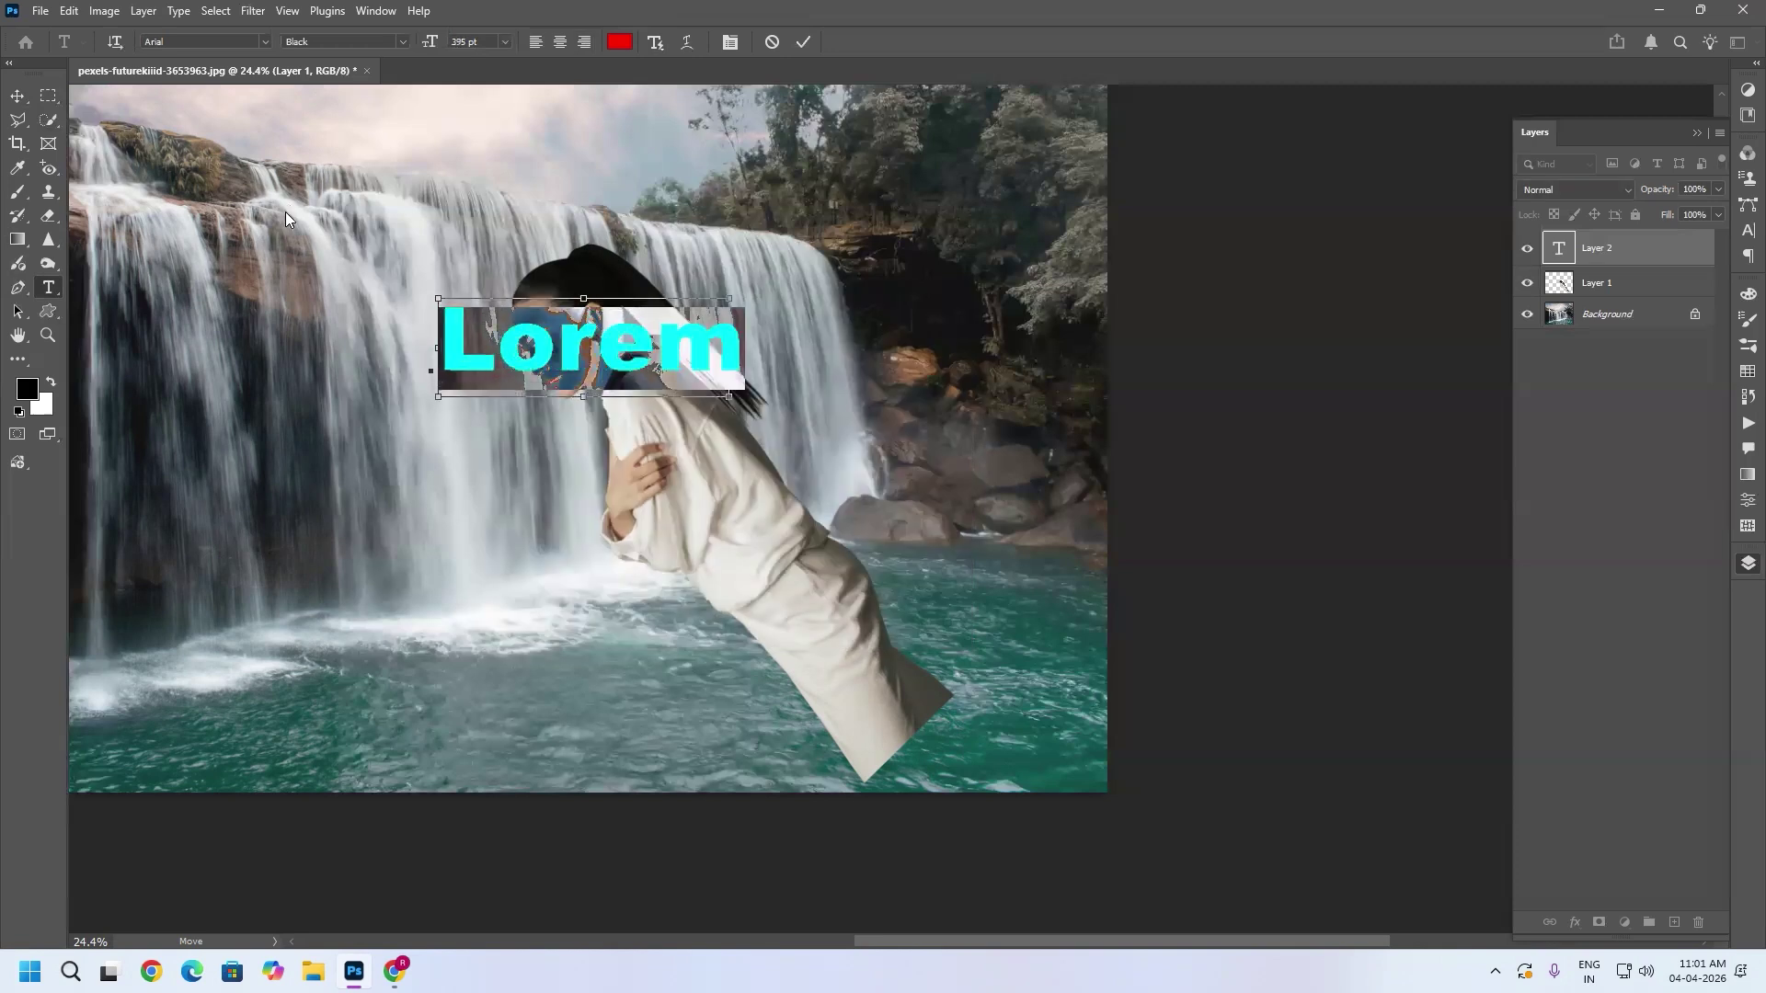
key(ctrl+alt+shift+period)
key(ctrl+alt+shift+period)
key(ctrl+alt+shift+period)
key(ctrl+alt+shift+period)
key(ctrl+alt+shift+period)
key(ctrl+alt+shift+period)
key(ctrl+alt+shift+period)
key(ctrl+alt+shift+period)
key(ctrl+alt+shift+period)
key(ctrl+alt+shift+period)
key(ctrl+alt+shift+period)
key(ctrl+alt+shift+period)
key(ctrl+alt+shift+period)
key(ctrl+alt+shift+period)
key(ctrl+alt+shift+period)
key(ctrl+alt+shift+period)
key(ctrl+alt+shift+period)
key(ctrl+alt+shift+period)
key(ctrl+alt+shift+period)
key(ctrl+alt+shift+period)
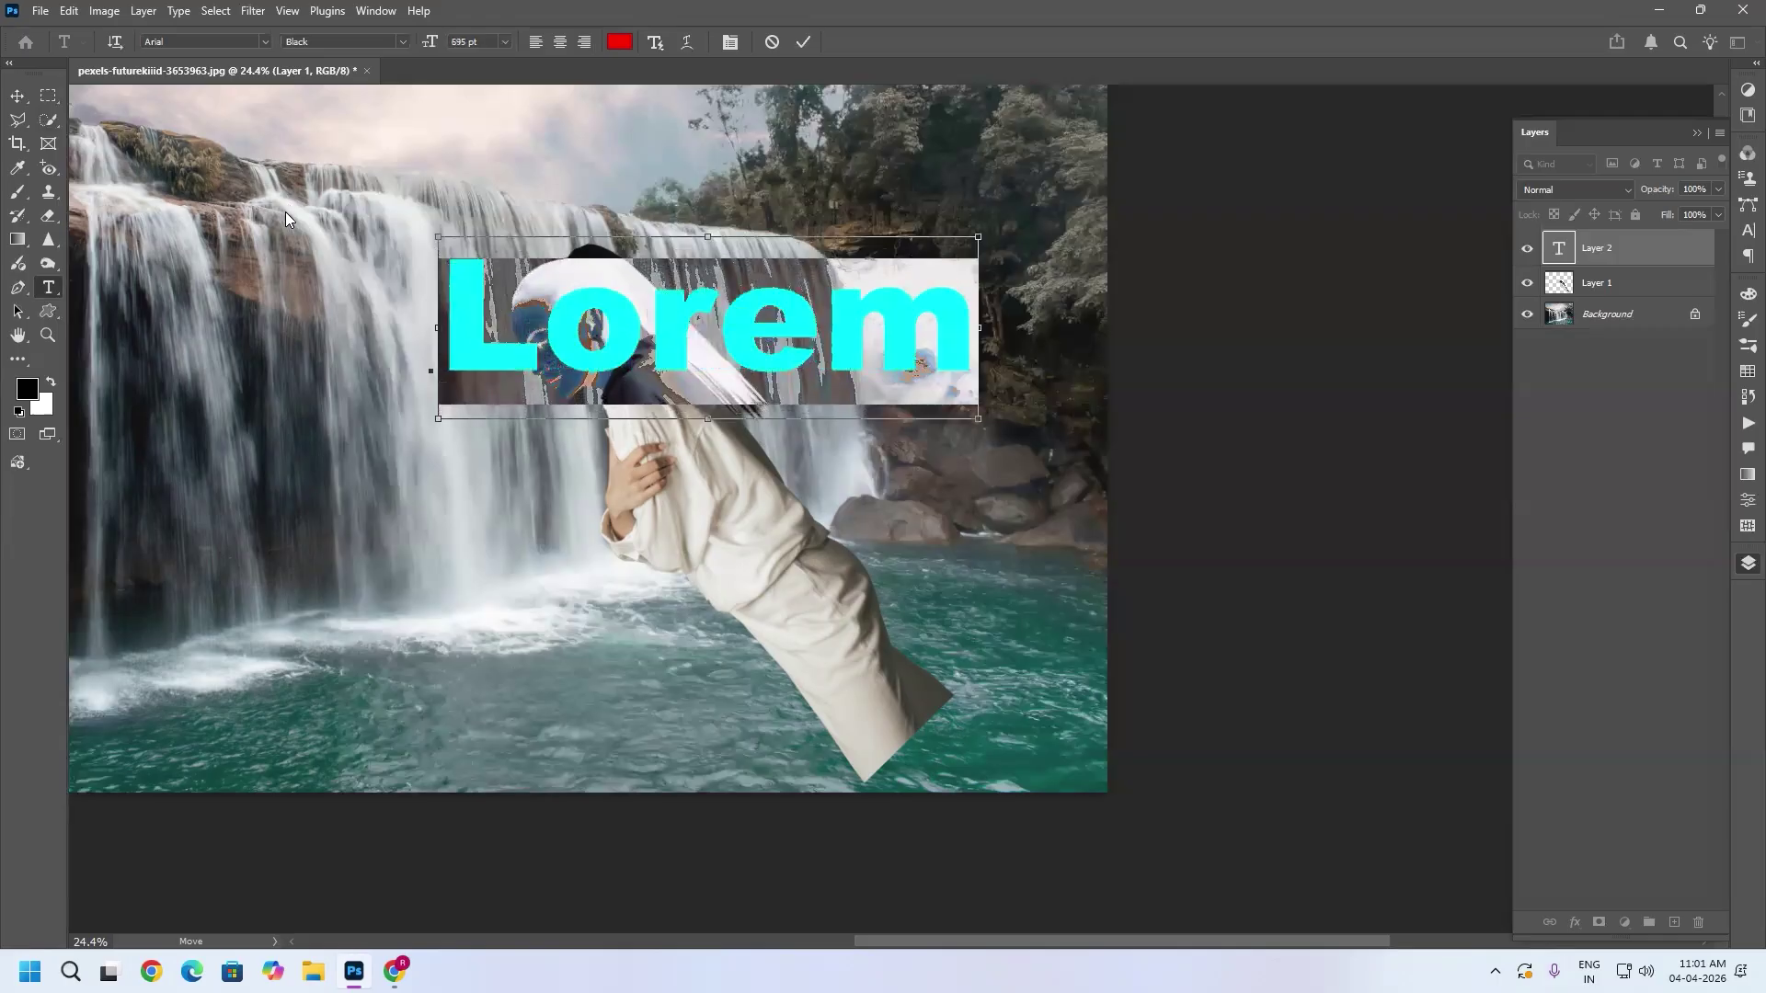
Step: Finish the word "Lorem" at 800 pt and move it left and slightly down across the woman's face
key(ctrl+Return)
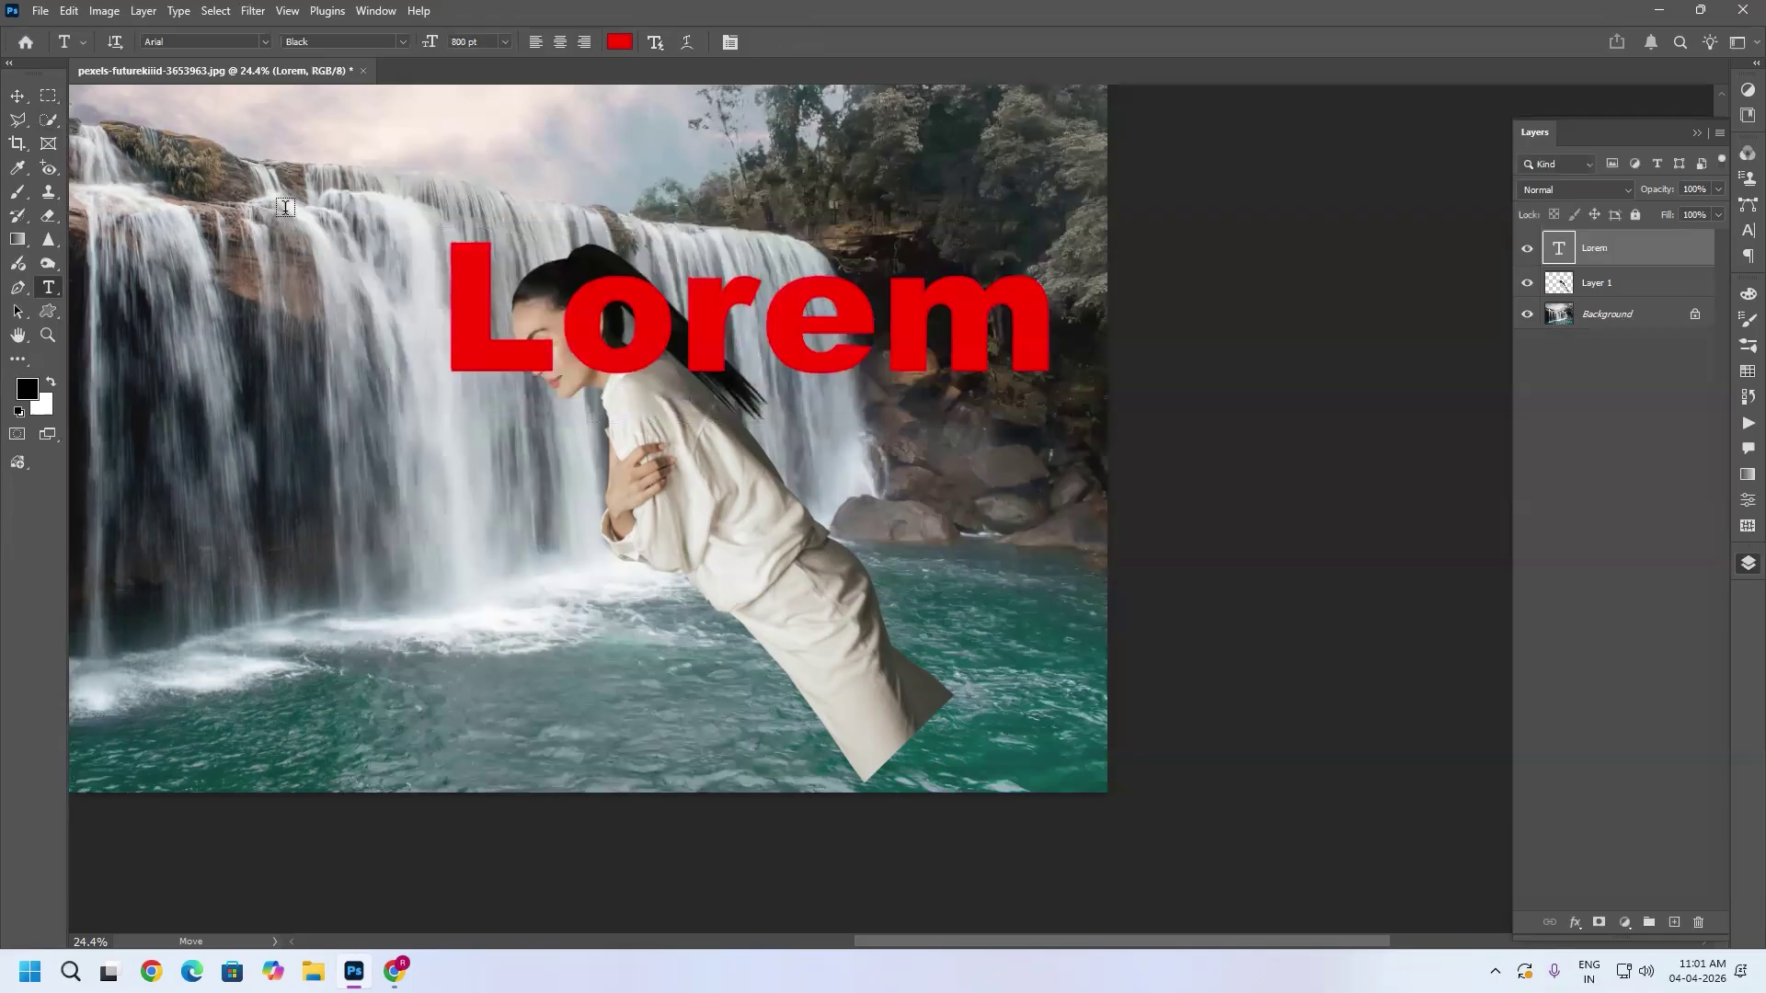
key(v)
drag(822, 373, 750, 391)
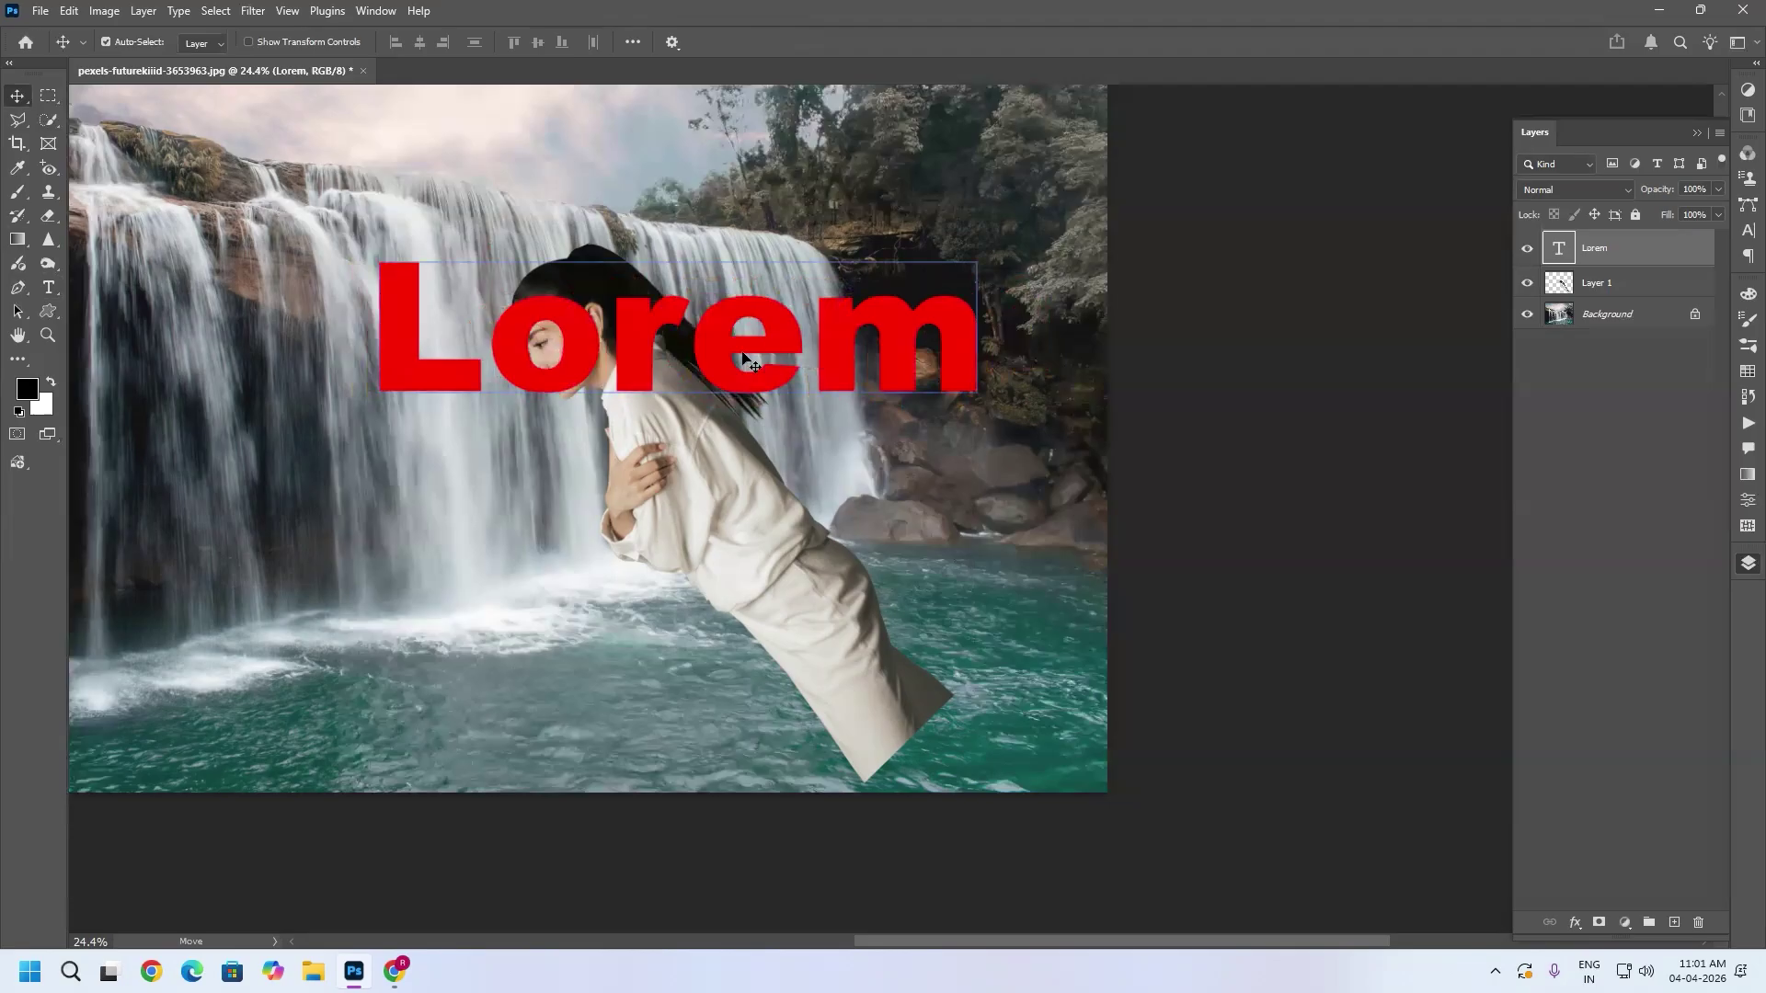
Step: Move Layer 1 above the Lorem text layer and clip it to the text with a clipping mask
click(1628, 280)
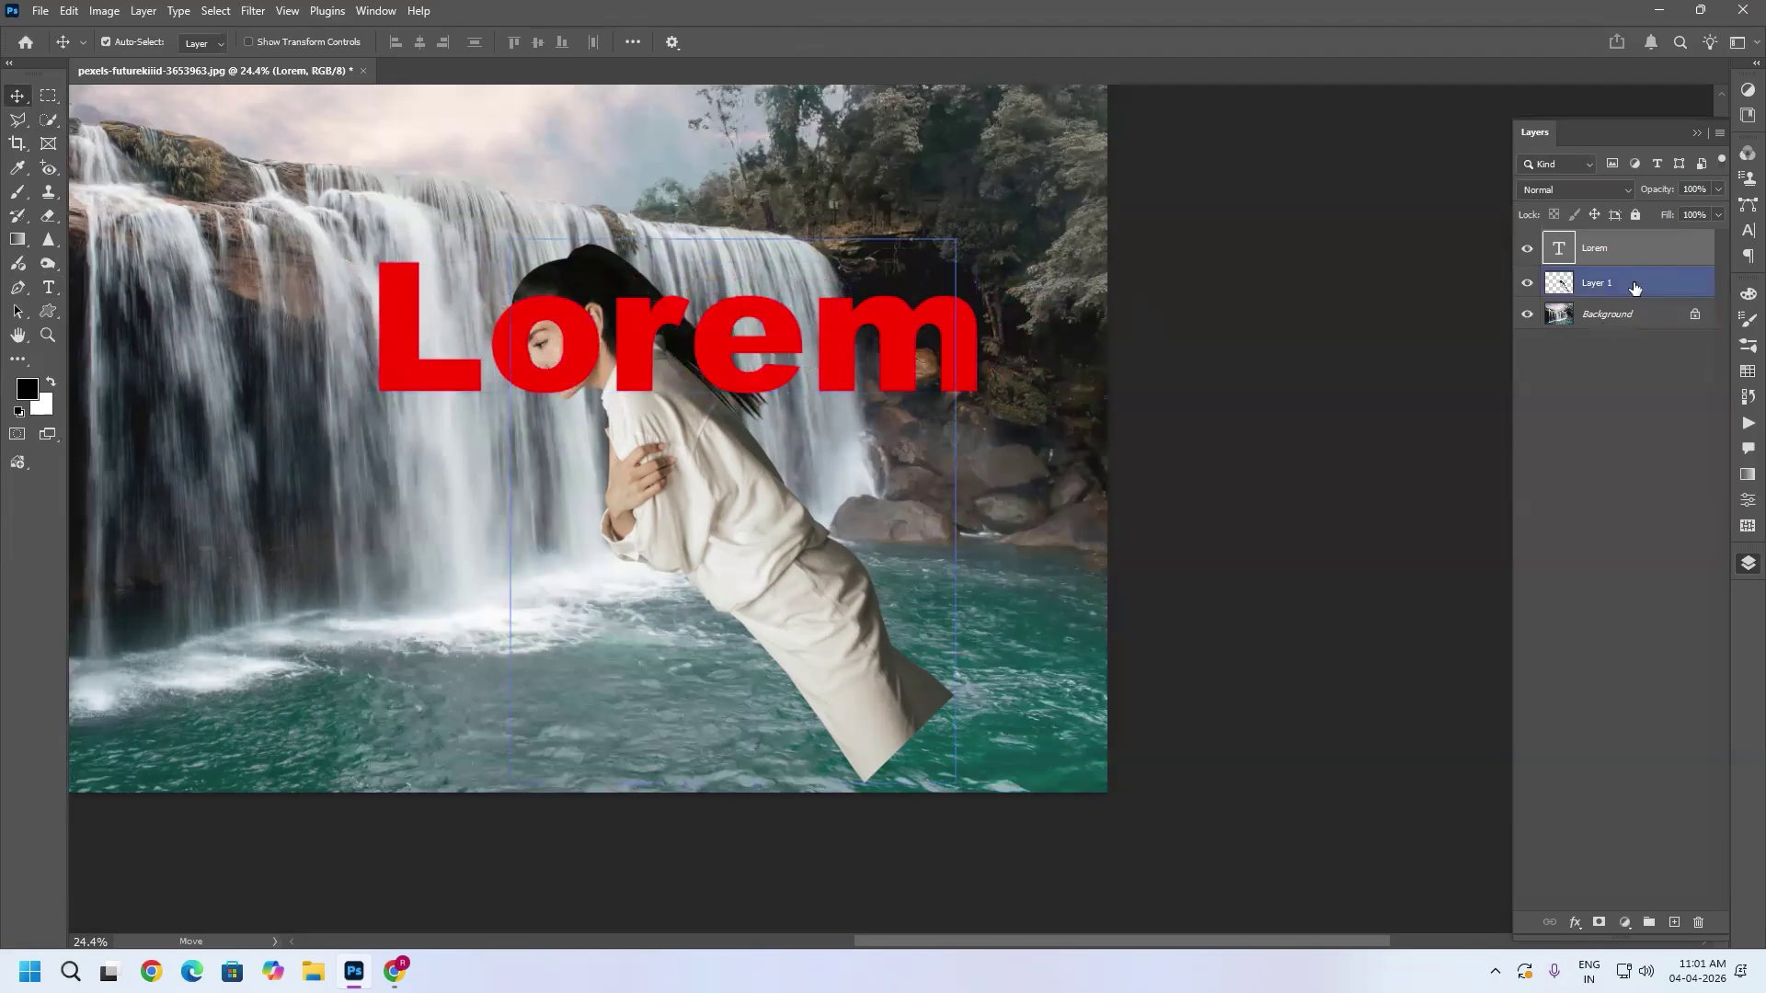
click(1634, 288)
drag(1633, 288, 1634, 241)
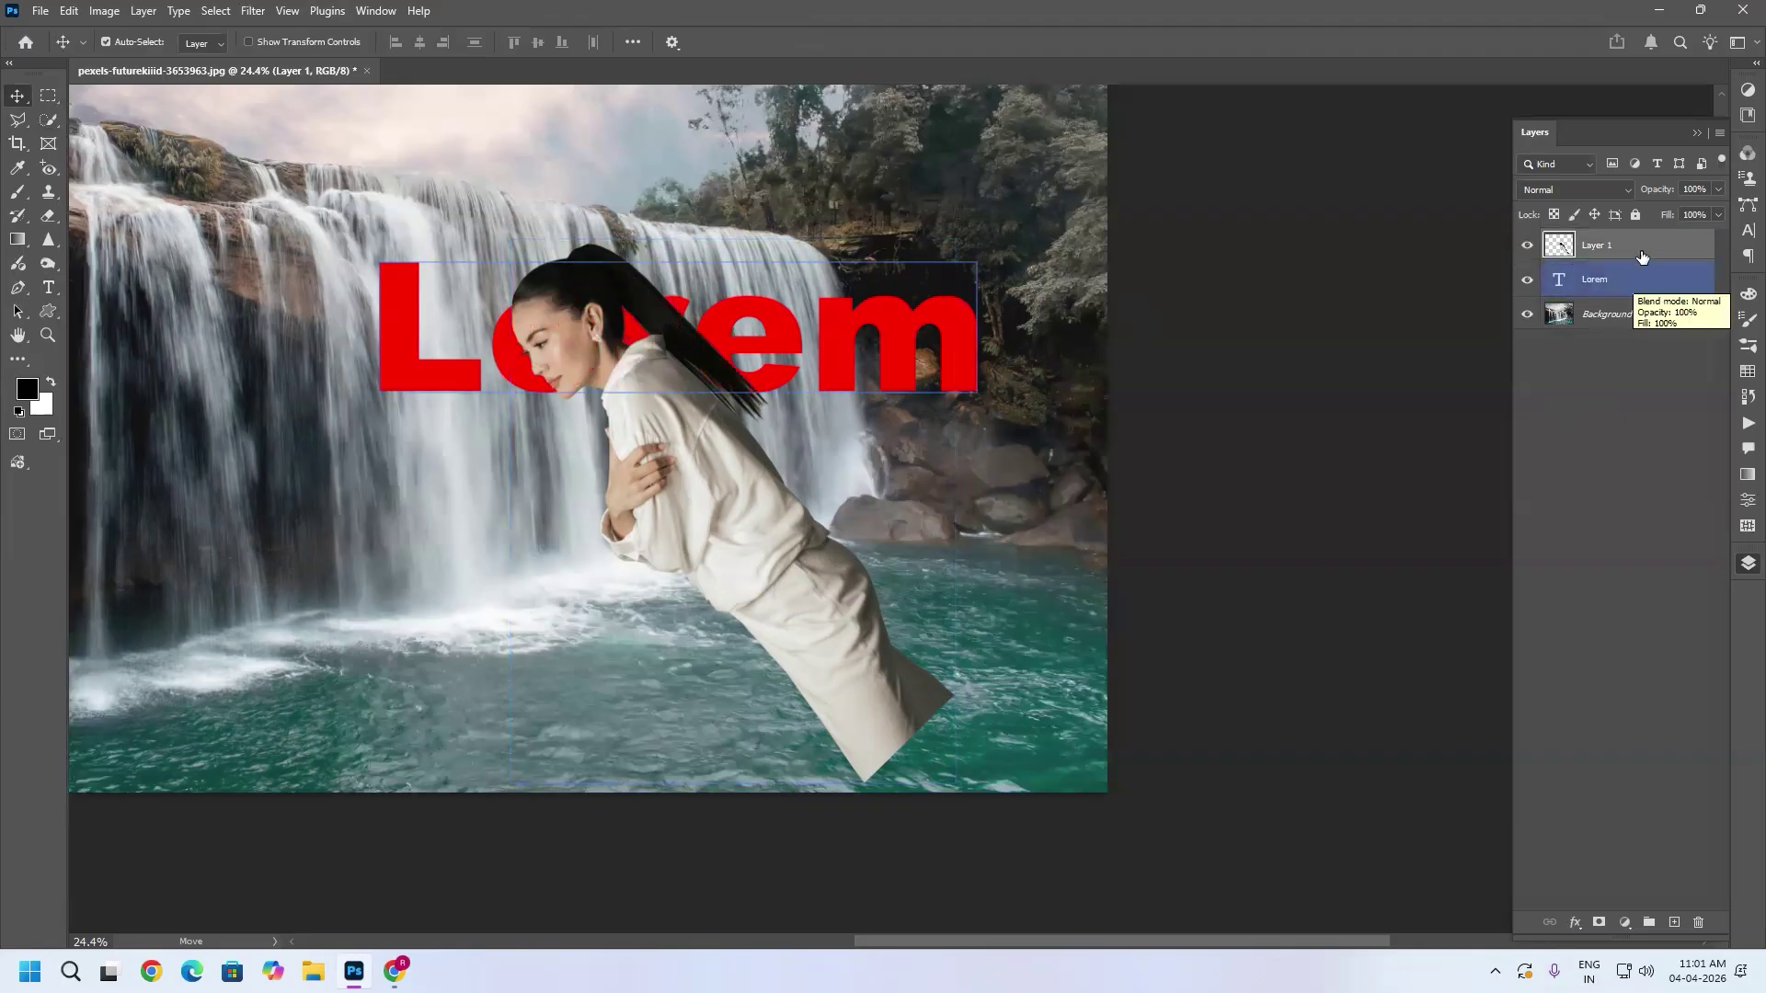
click(143, 10)
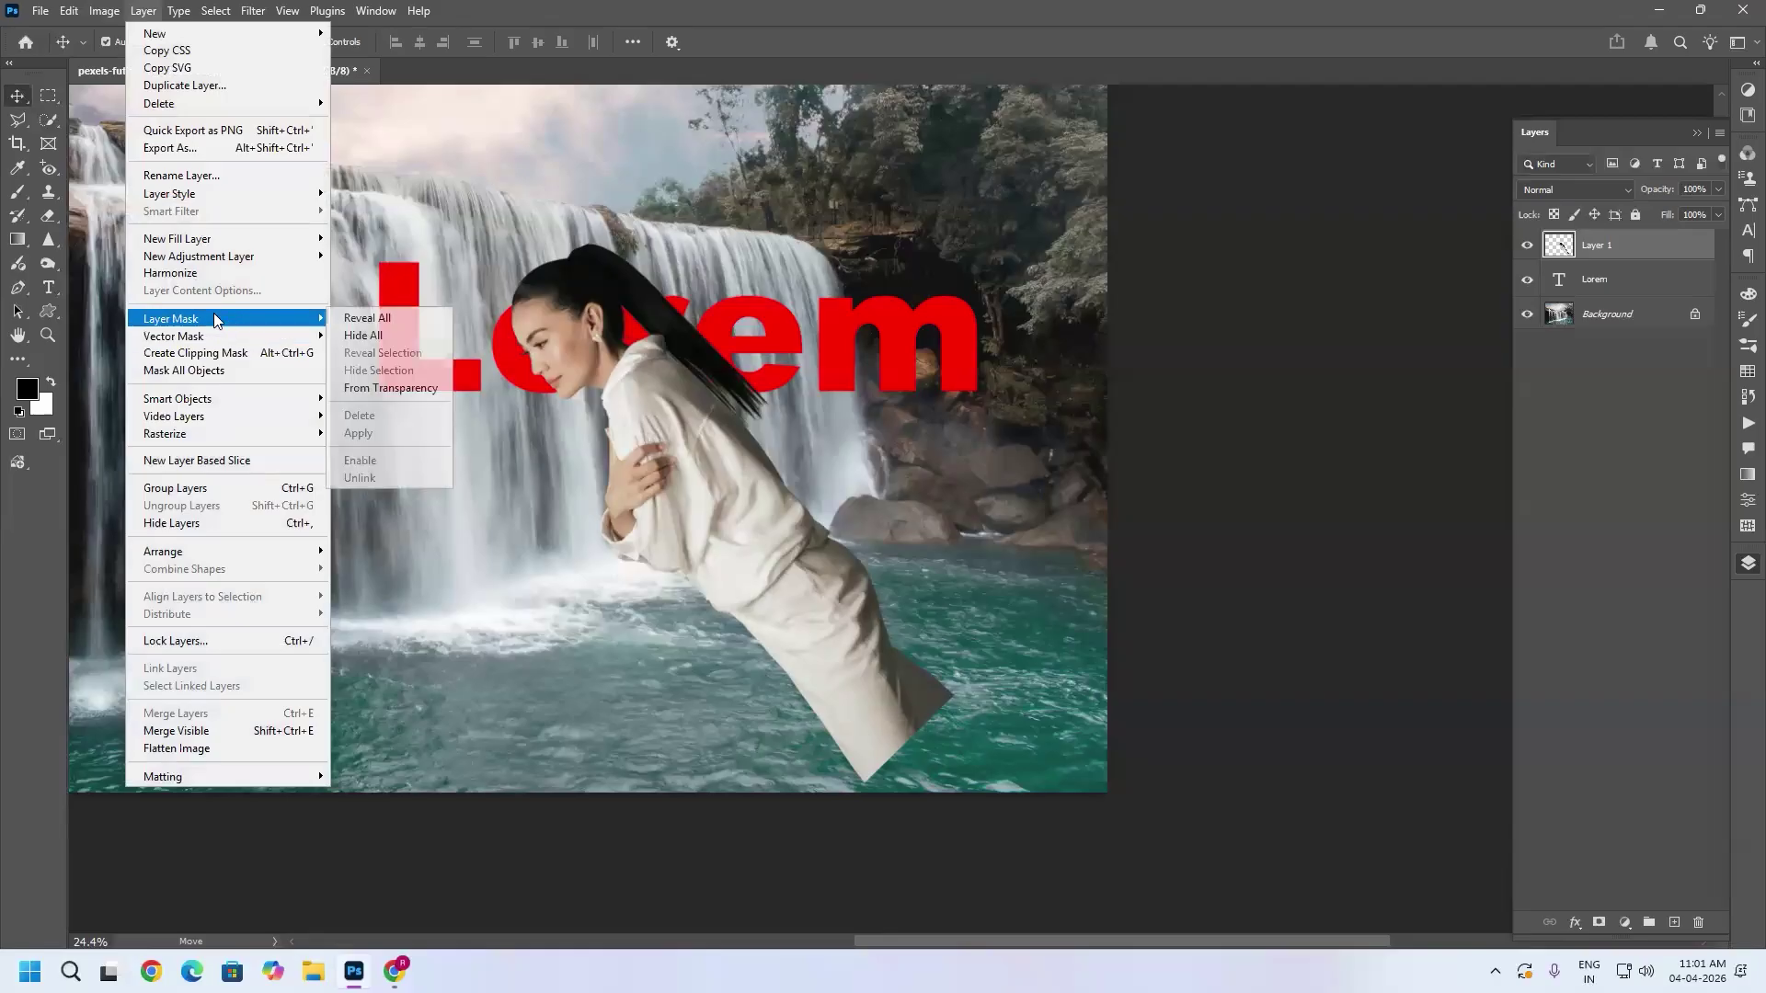
click(229, 359)
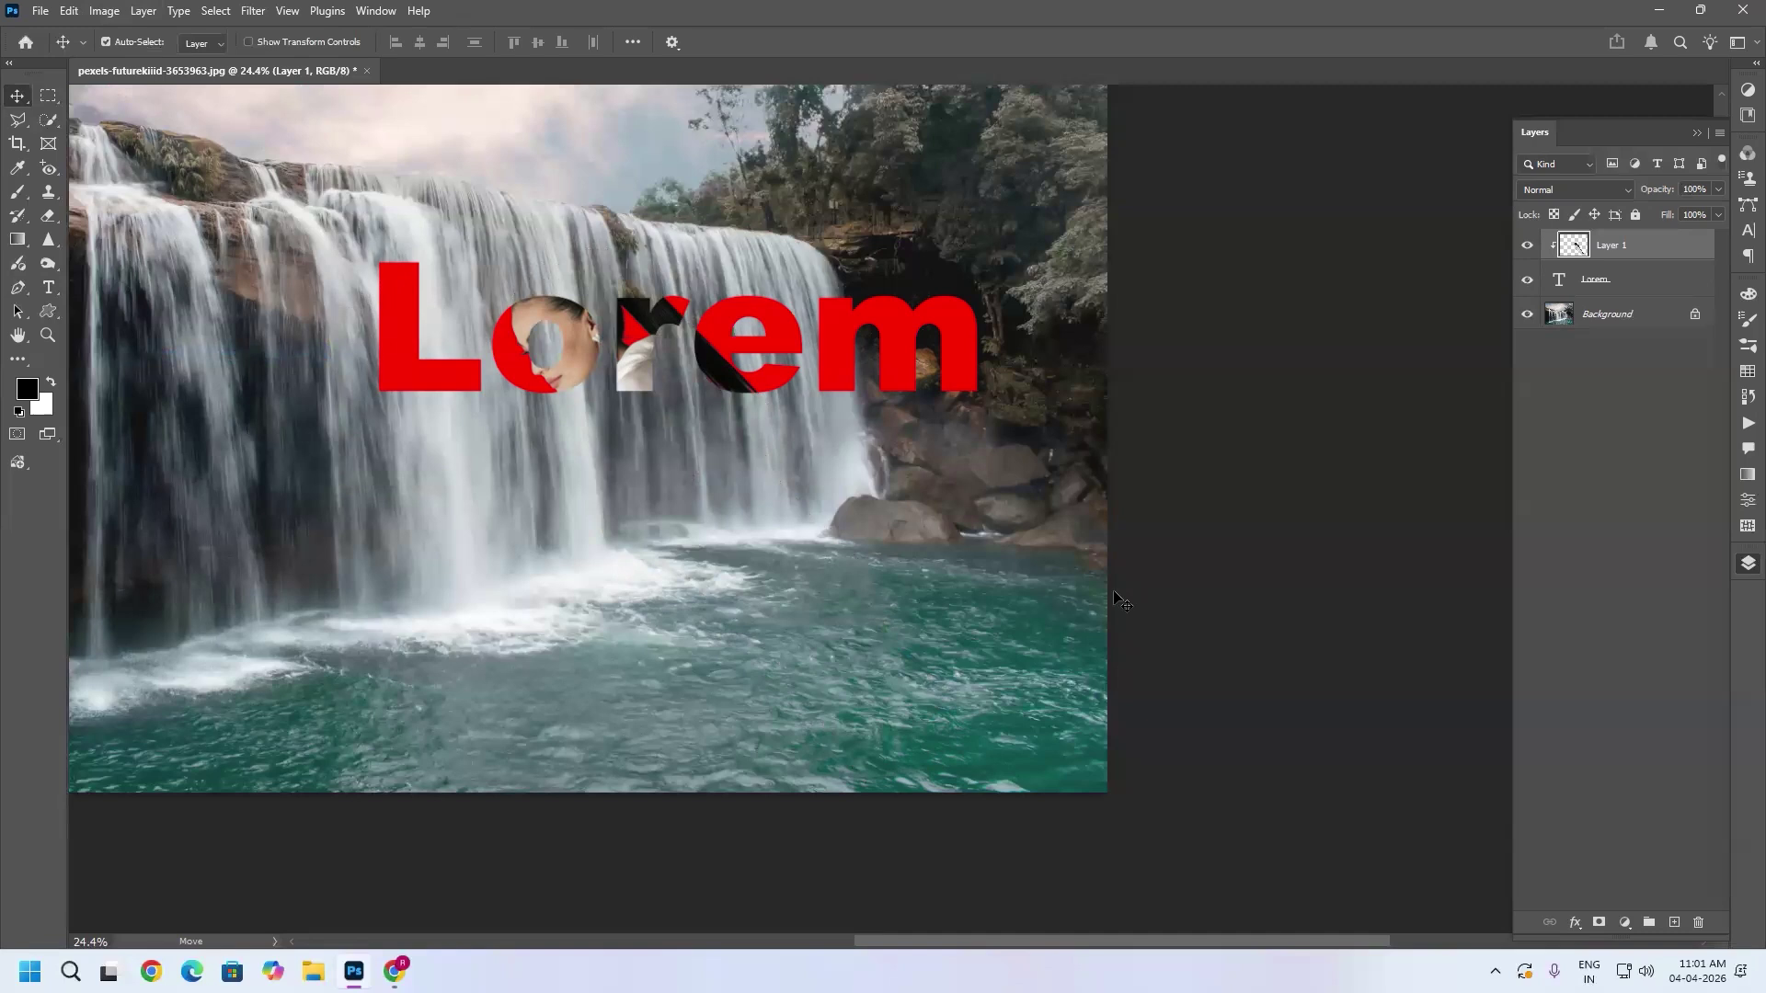
Step: Shift the clipped woman left onto the letters "Lo", try a duplicate over "em", and undo the duplicate
drag(635, 397, 460, 363)
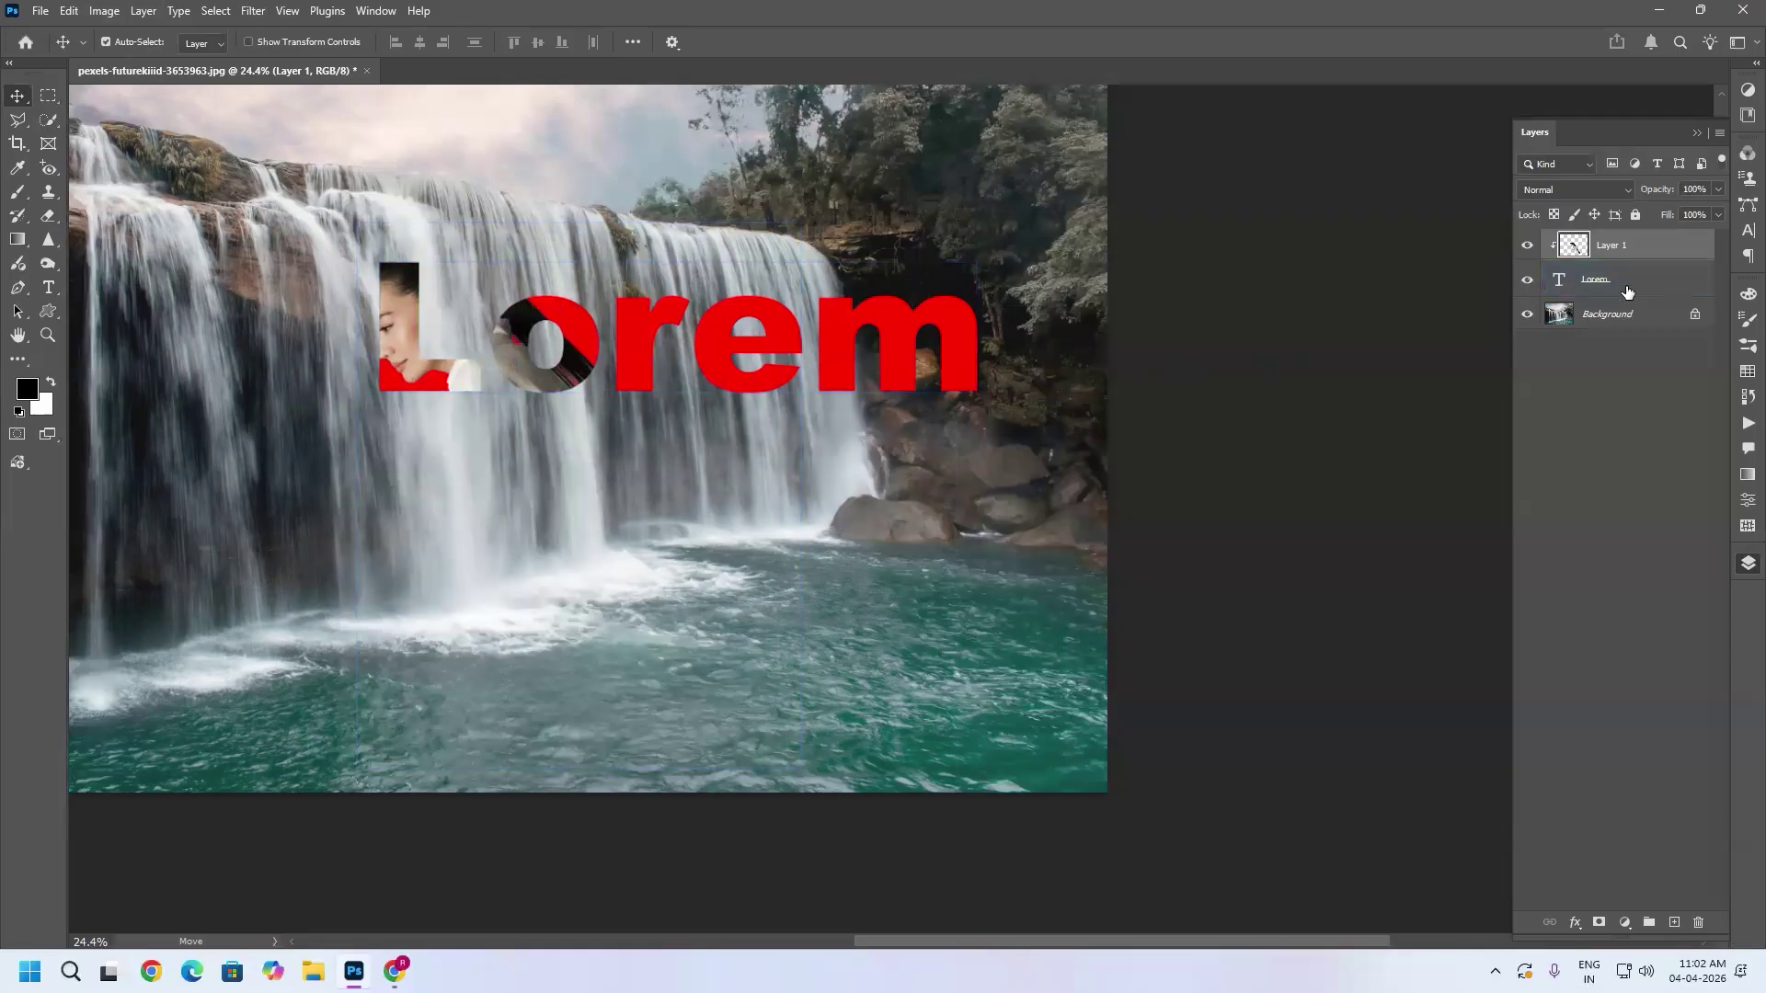
alt+drag(546, 377, 862, 382)
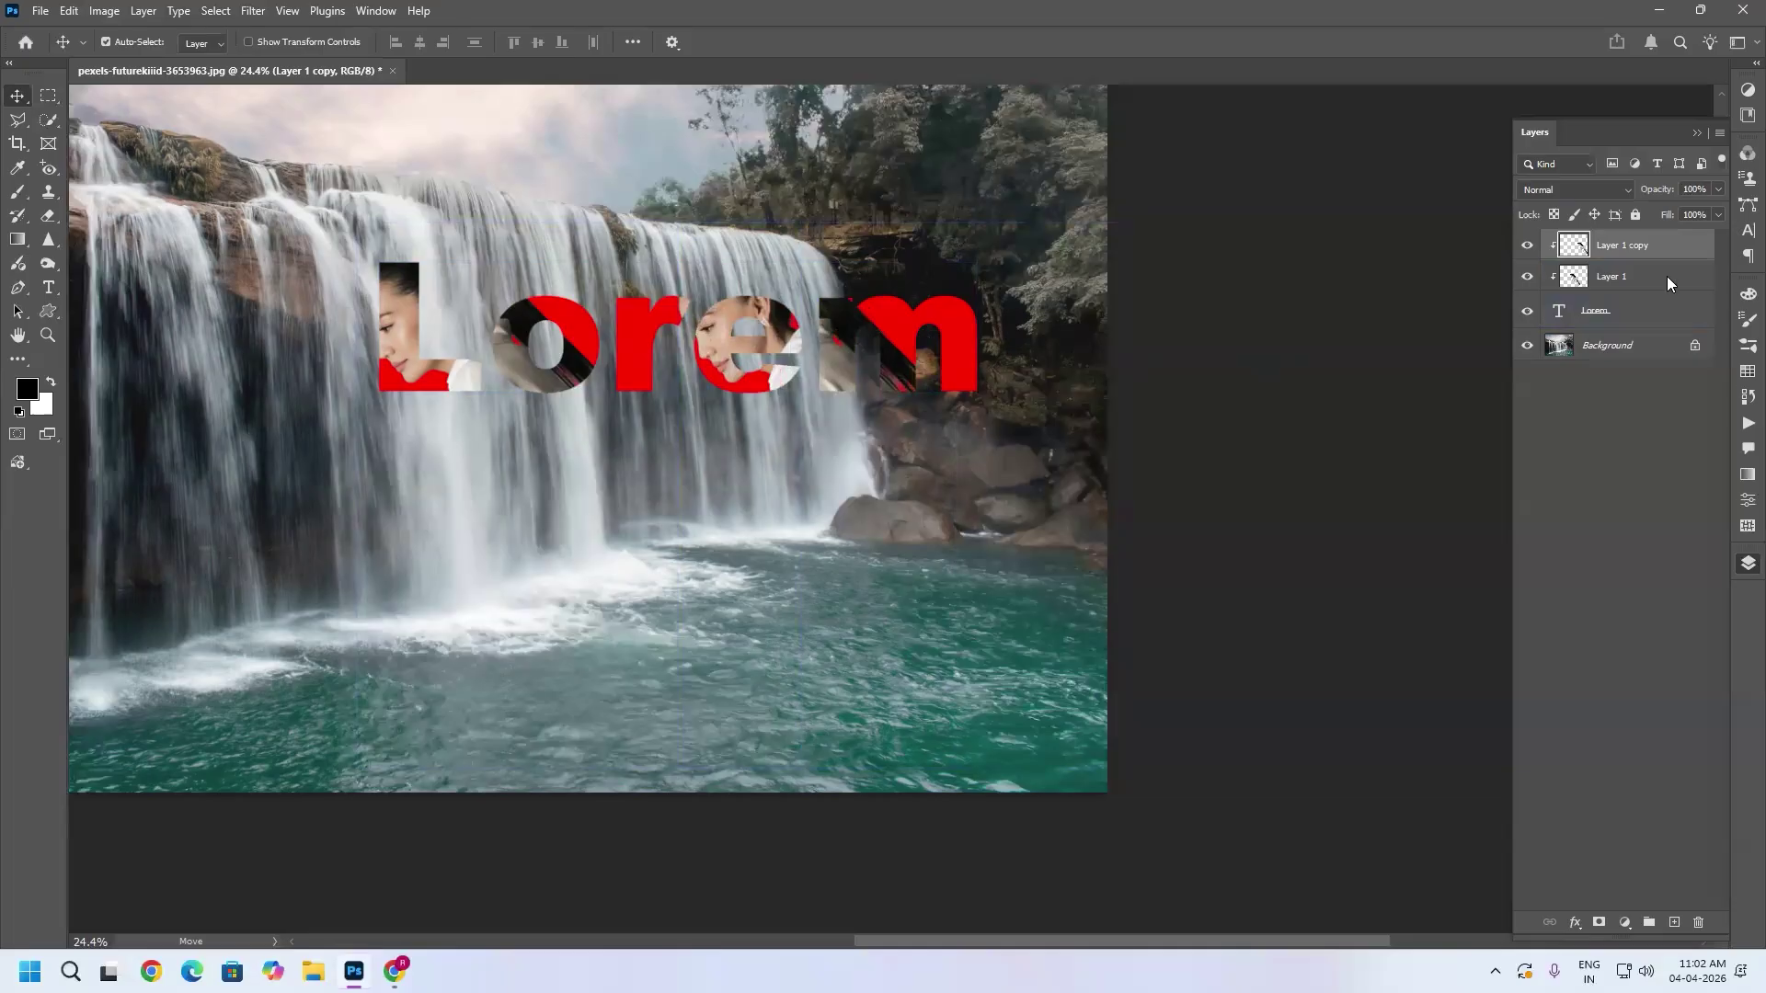
click(1536, 312)
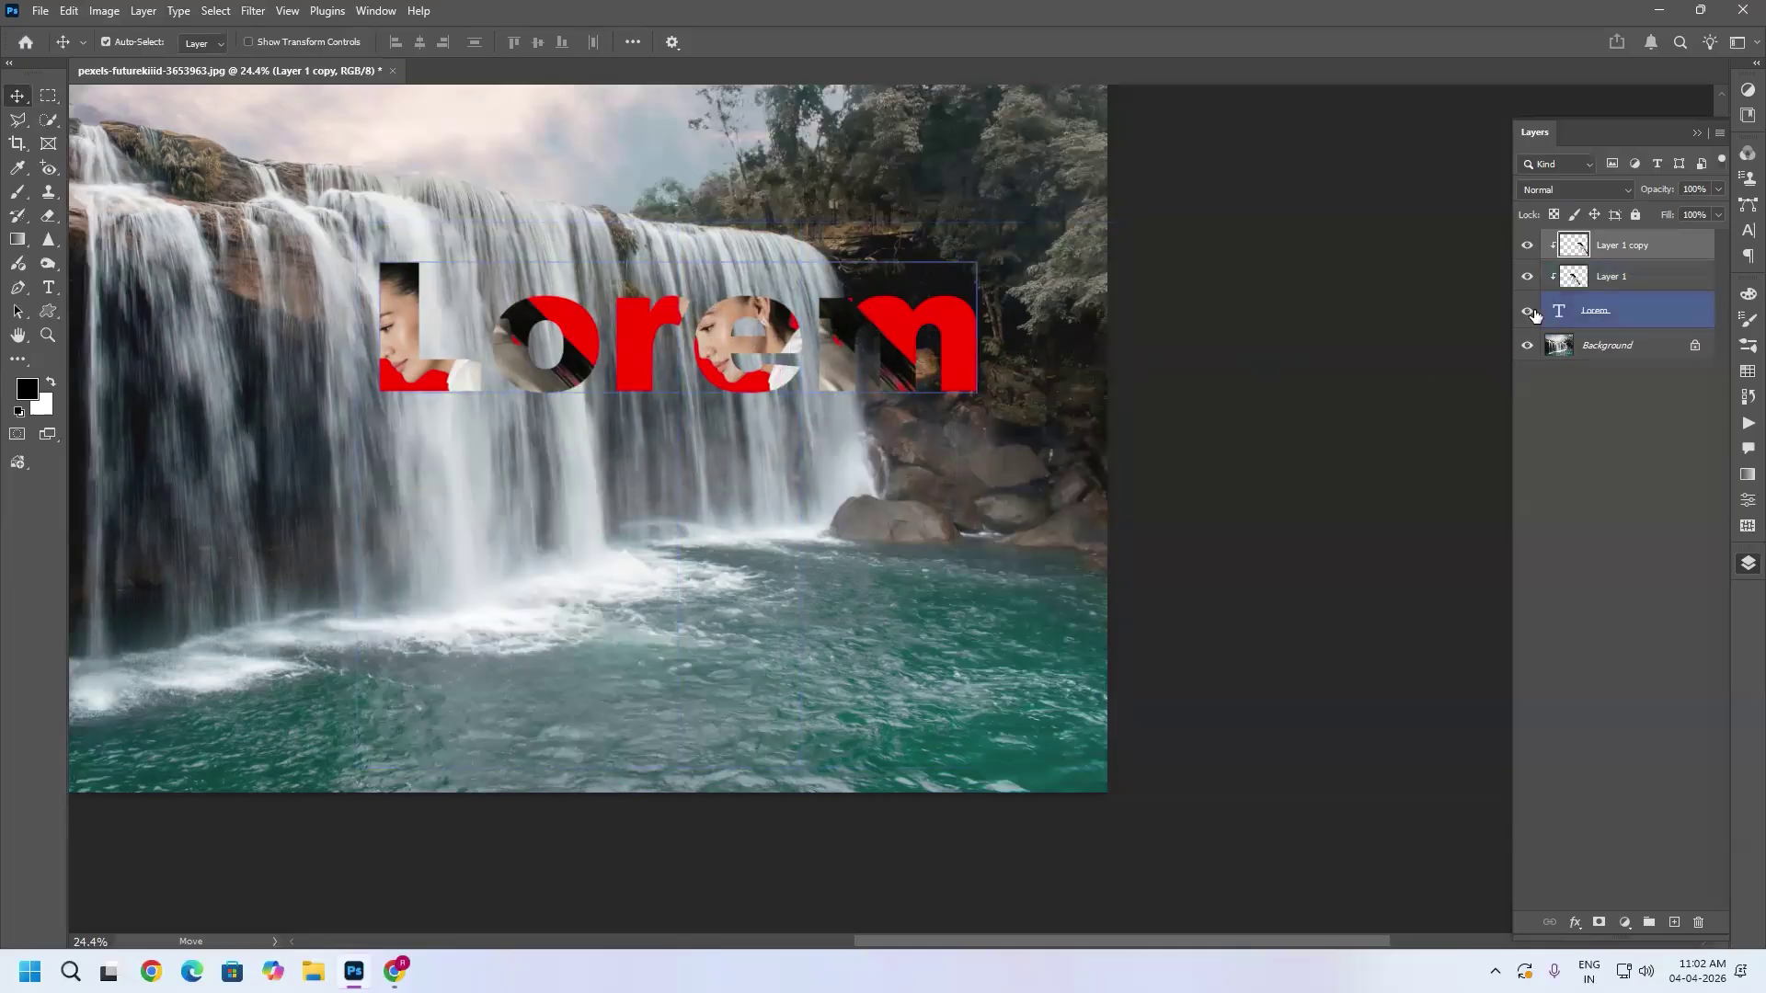
key(ctrl+z)
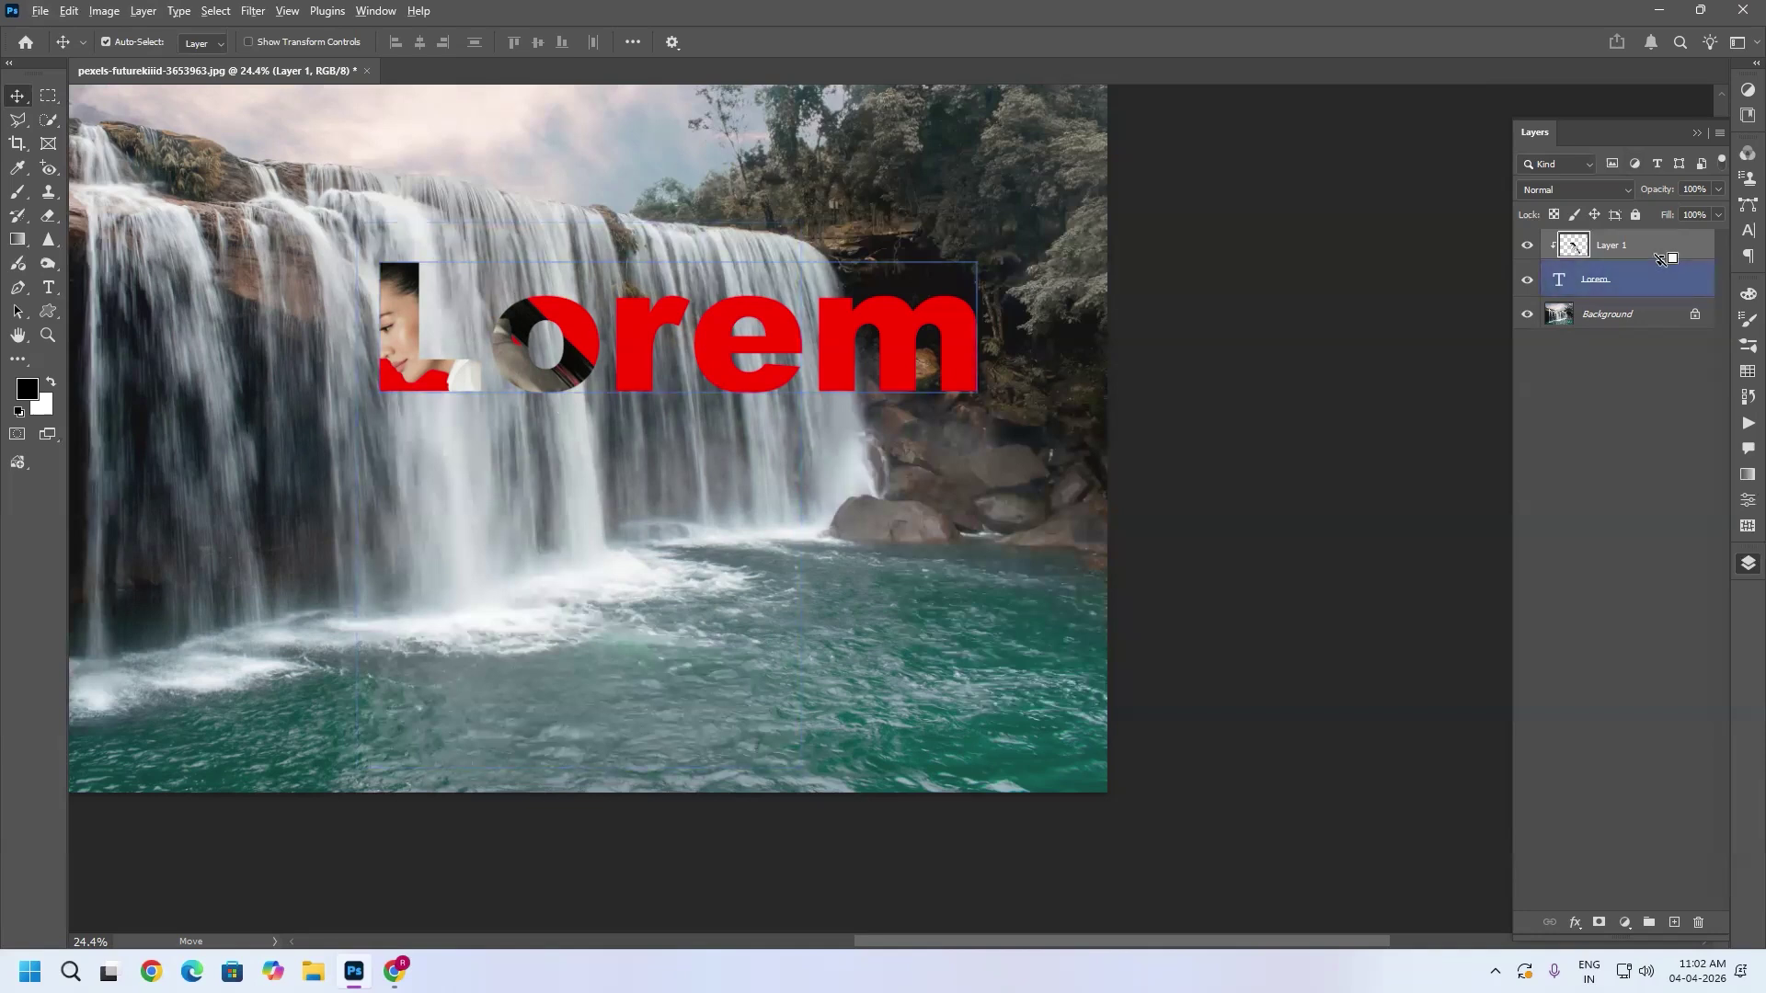
Step: Release Layer 1's clipping mask and move the woman back right to the middle of the word
alt+click(1661, 258)
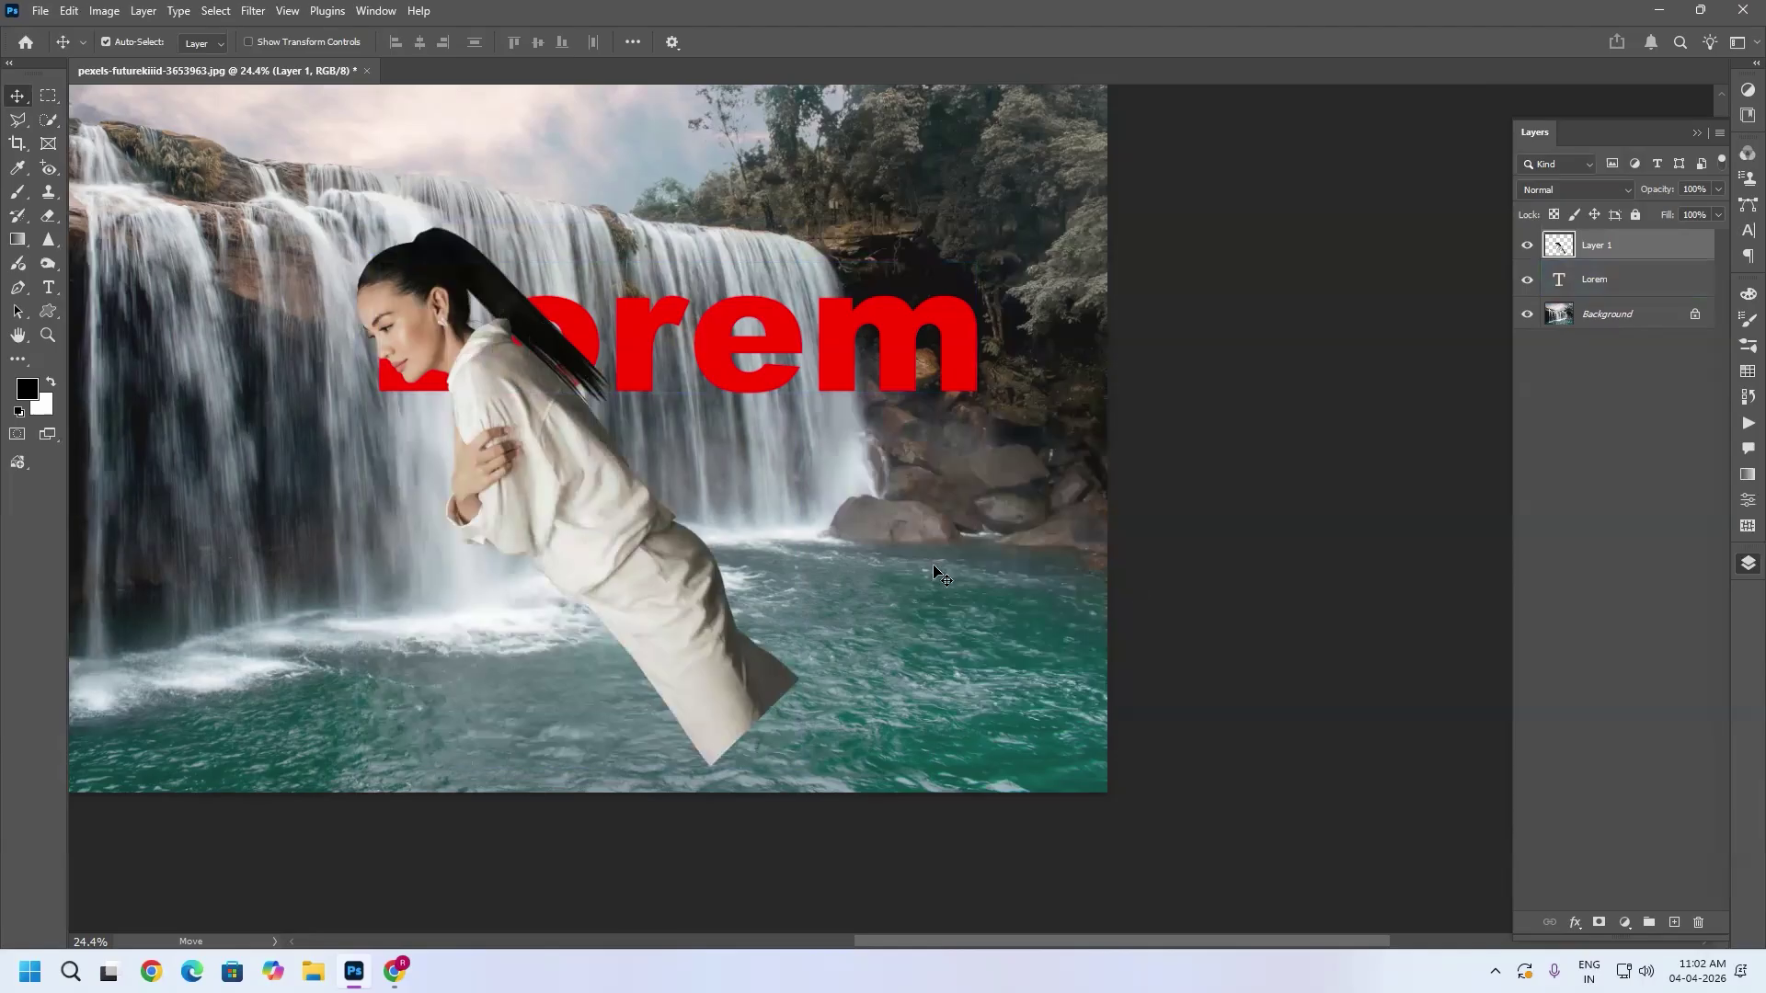
drag(644, 465, 812, 473)
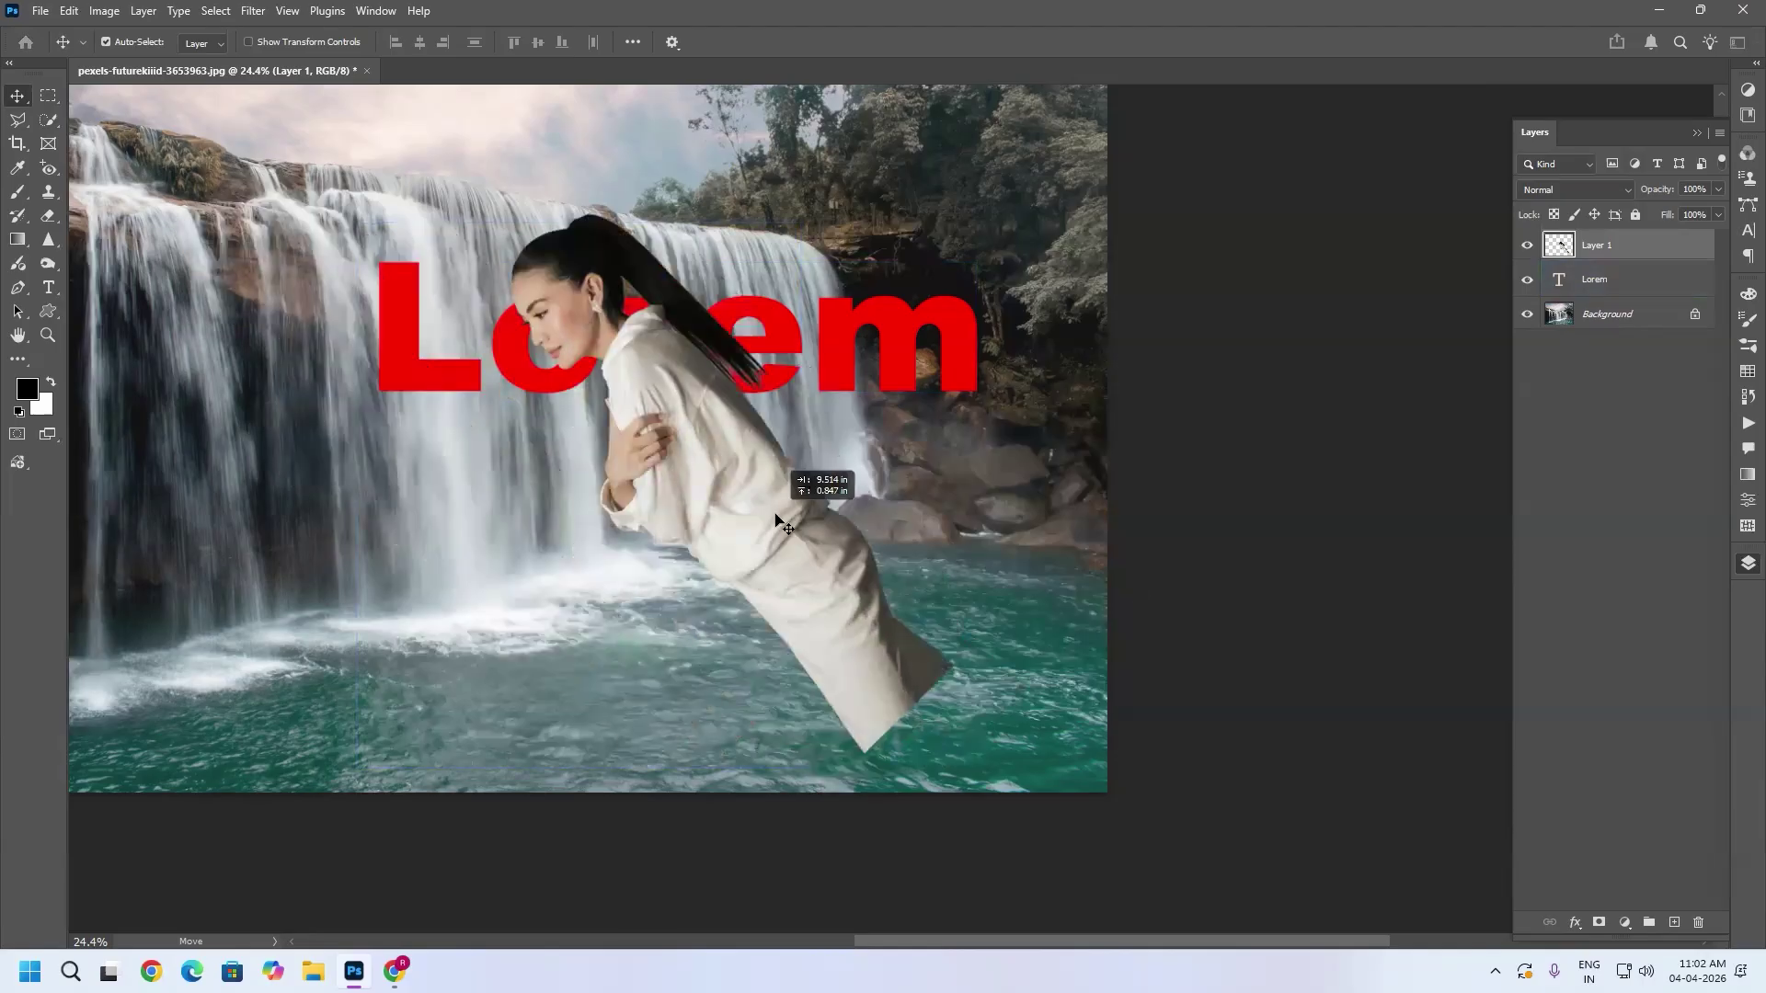
Step: Clip Layer 1 to the Lorem text layer again and move the woman onto the letter "m"
click(1634, 294)
drag(1665, 270, 1663, 259)
alt+click(1663, 260)
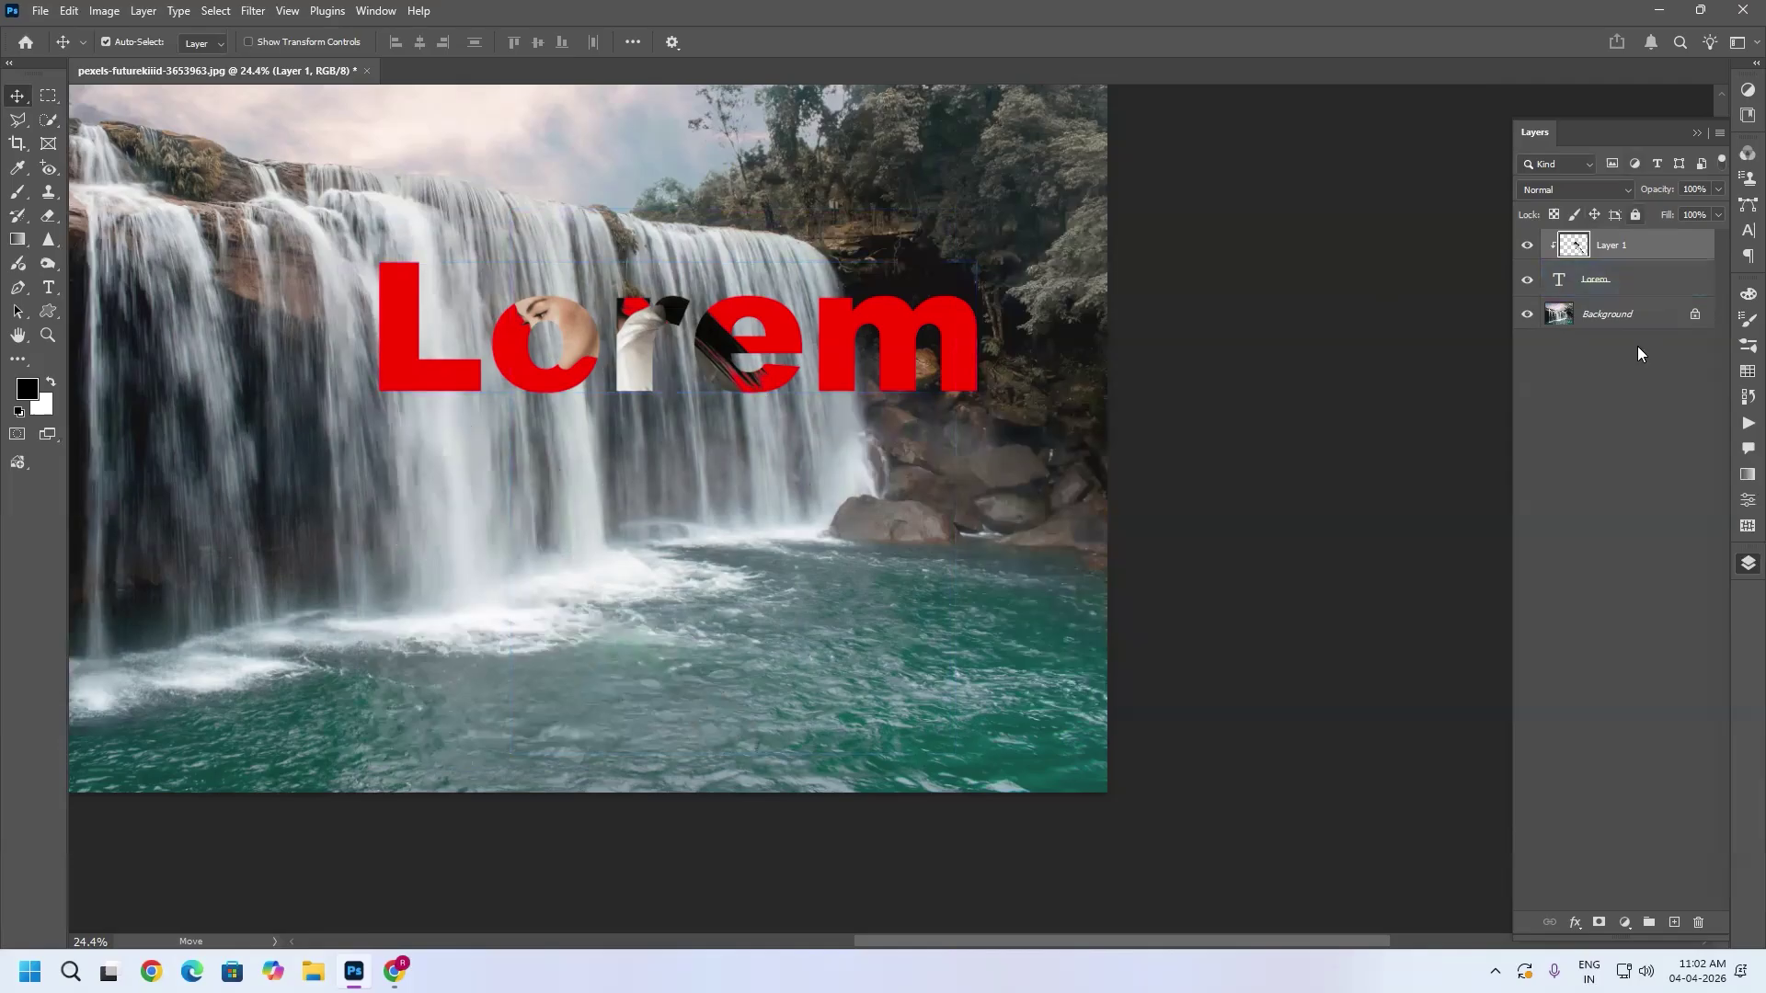
drag(664, 322, 929, 379)
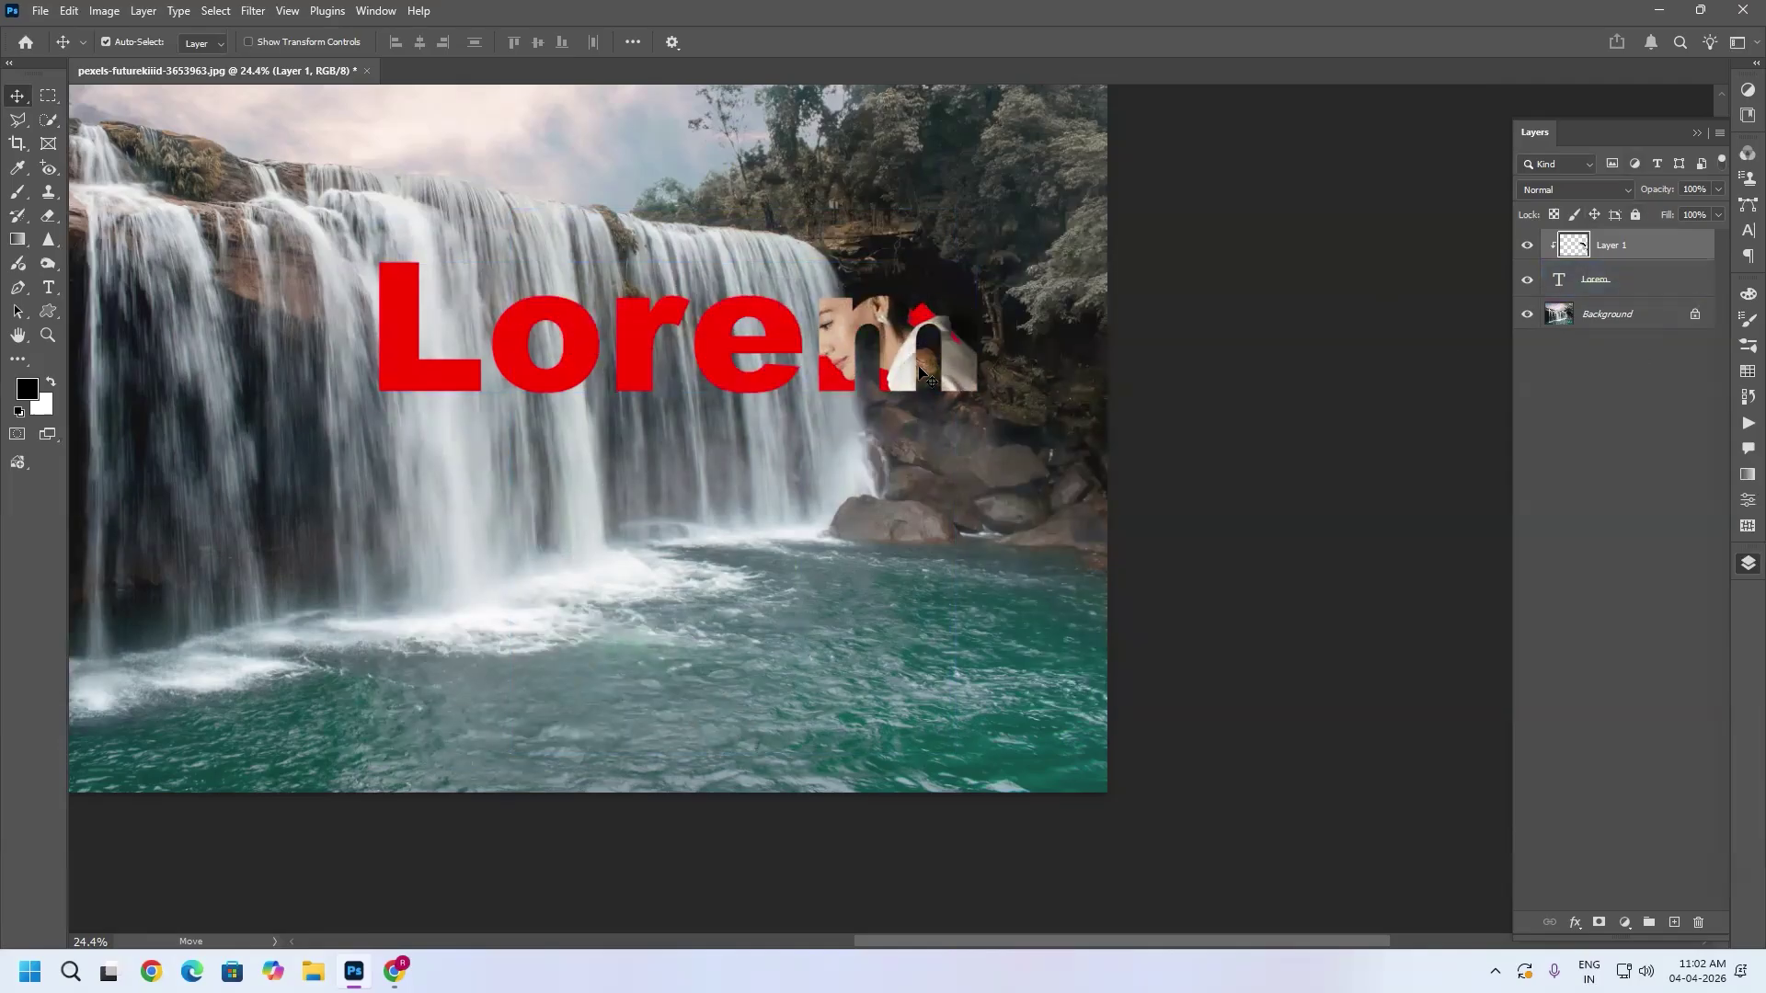
Step: Release Layer 1's clipping mask from the Lorem text layer and apply it again
click(1628, 279)
click(1655, 258)
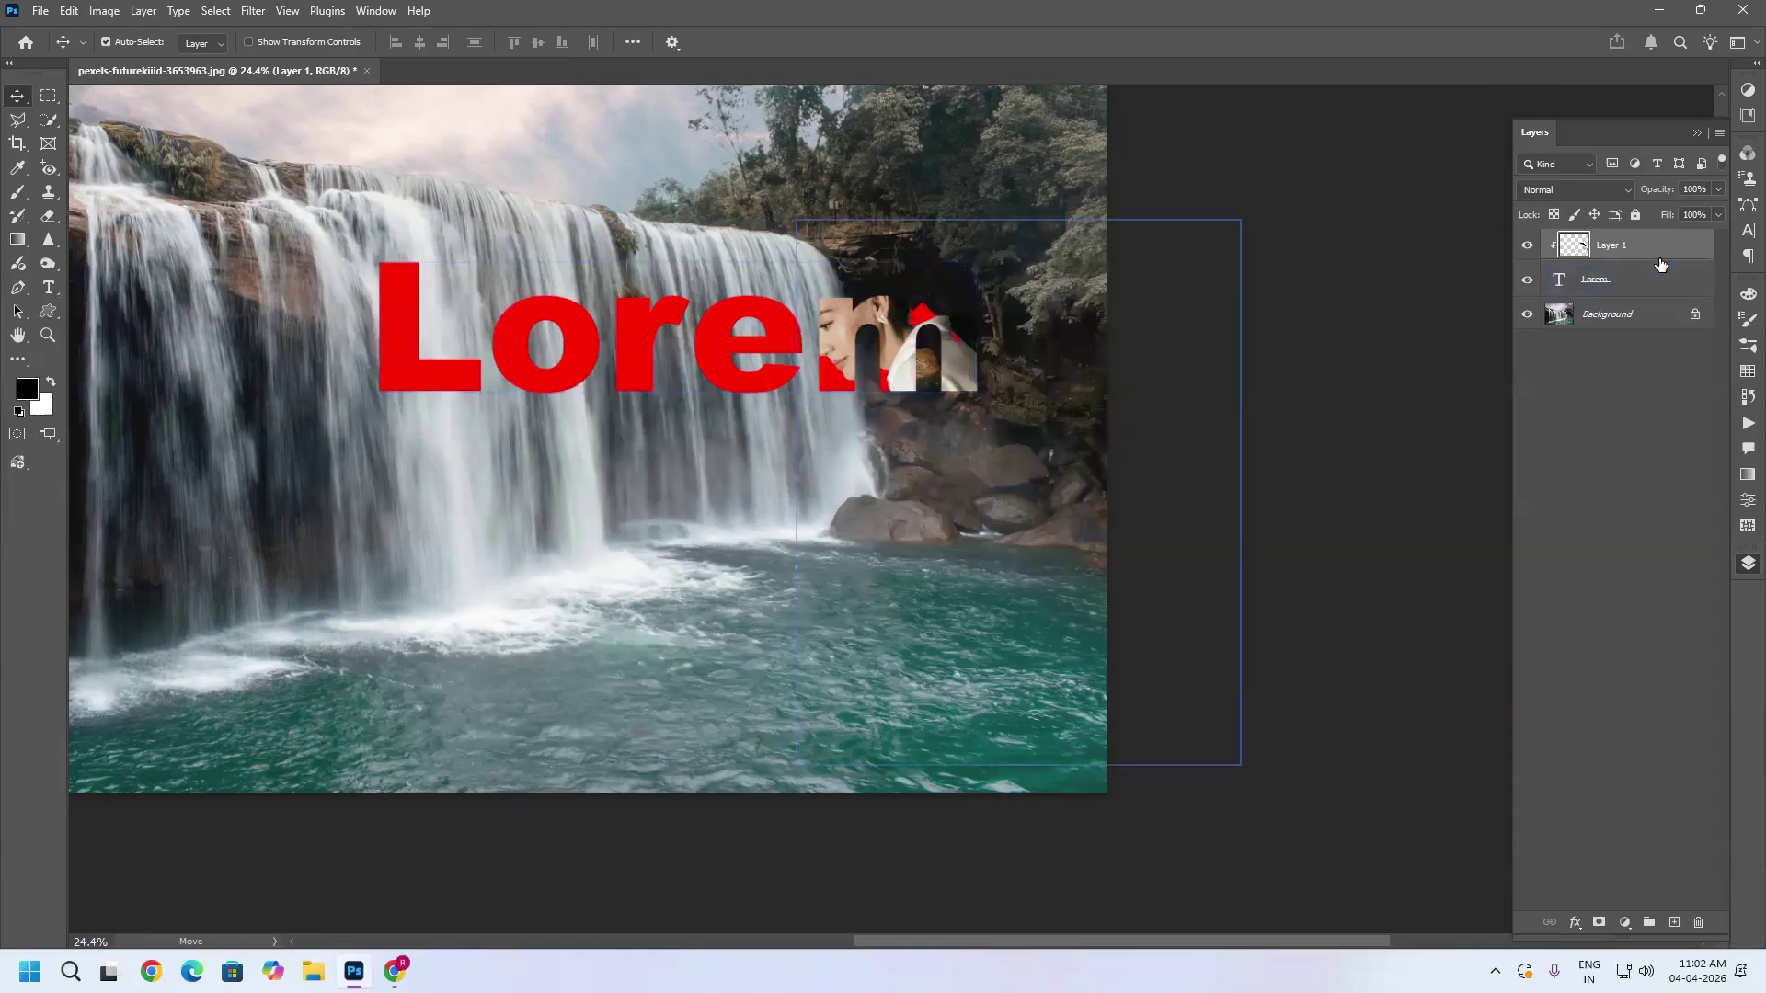
click(1656, 274)
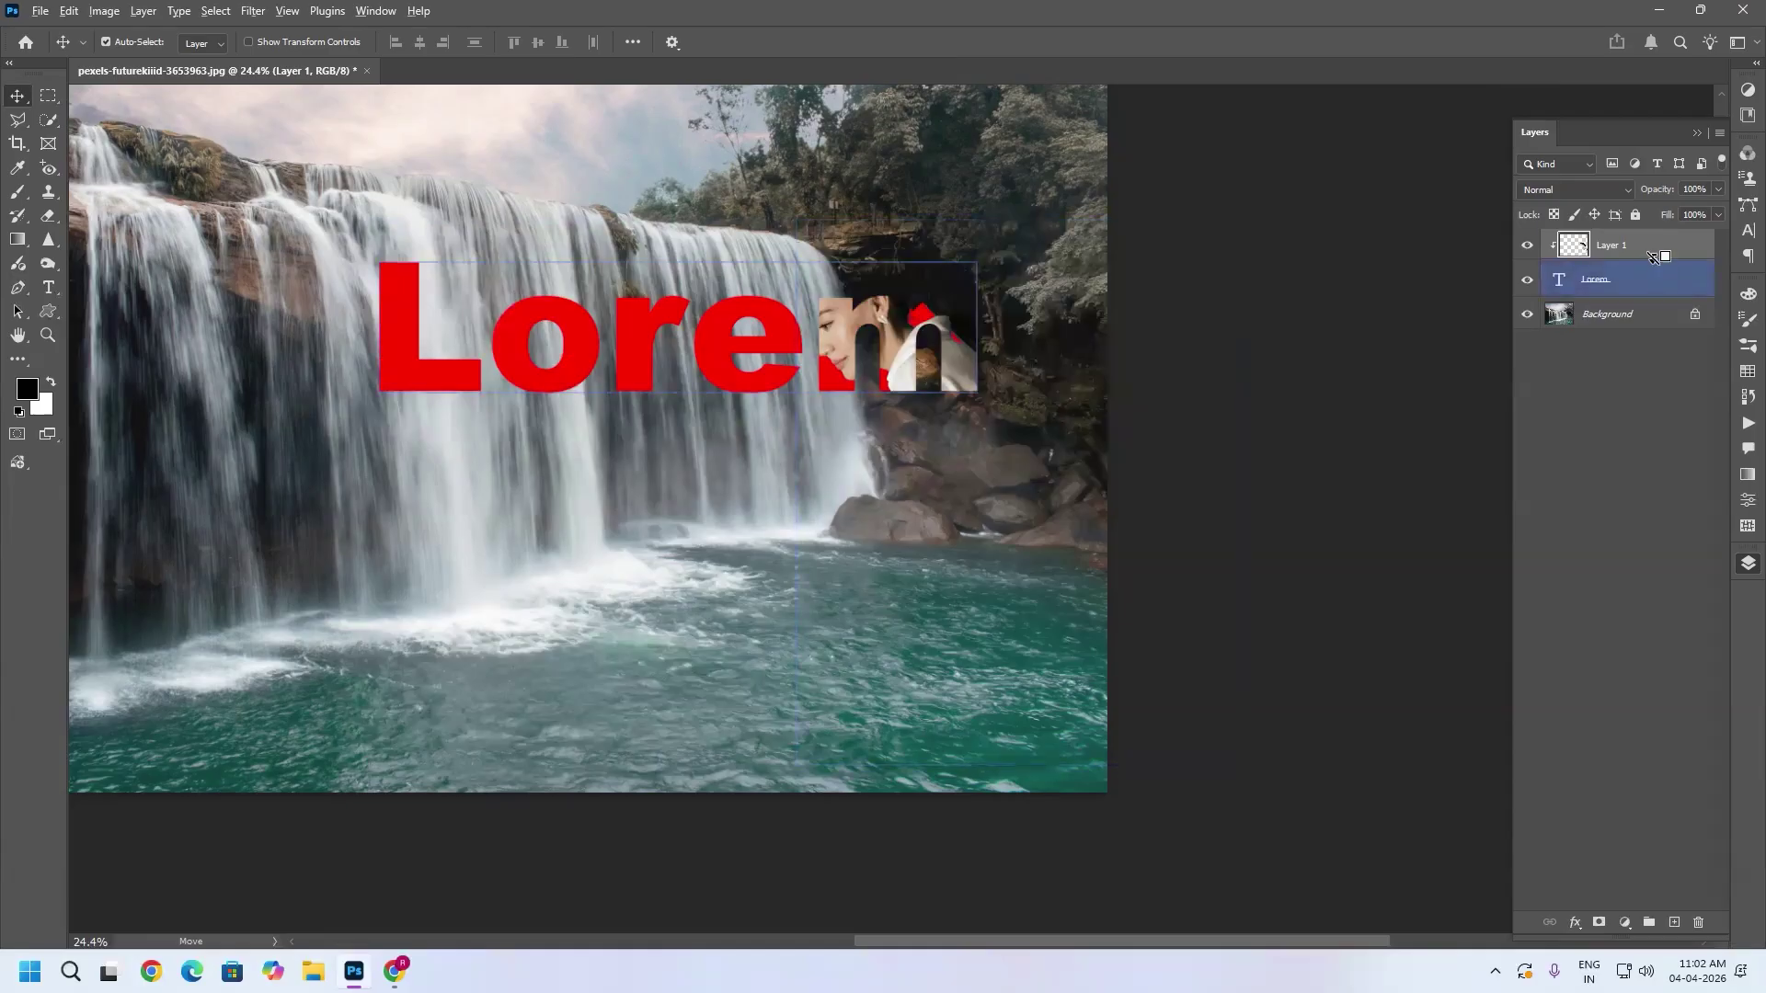
alt+click(1653, 260)
alt+click(1653, 258)
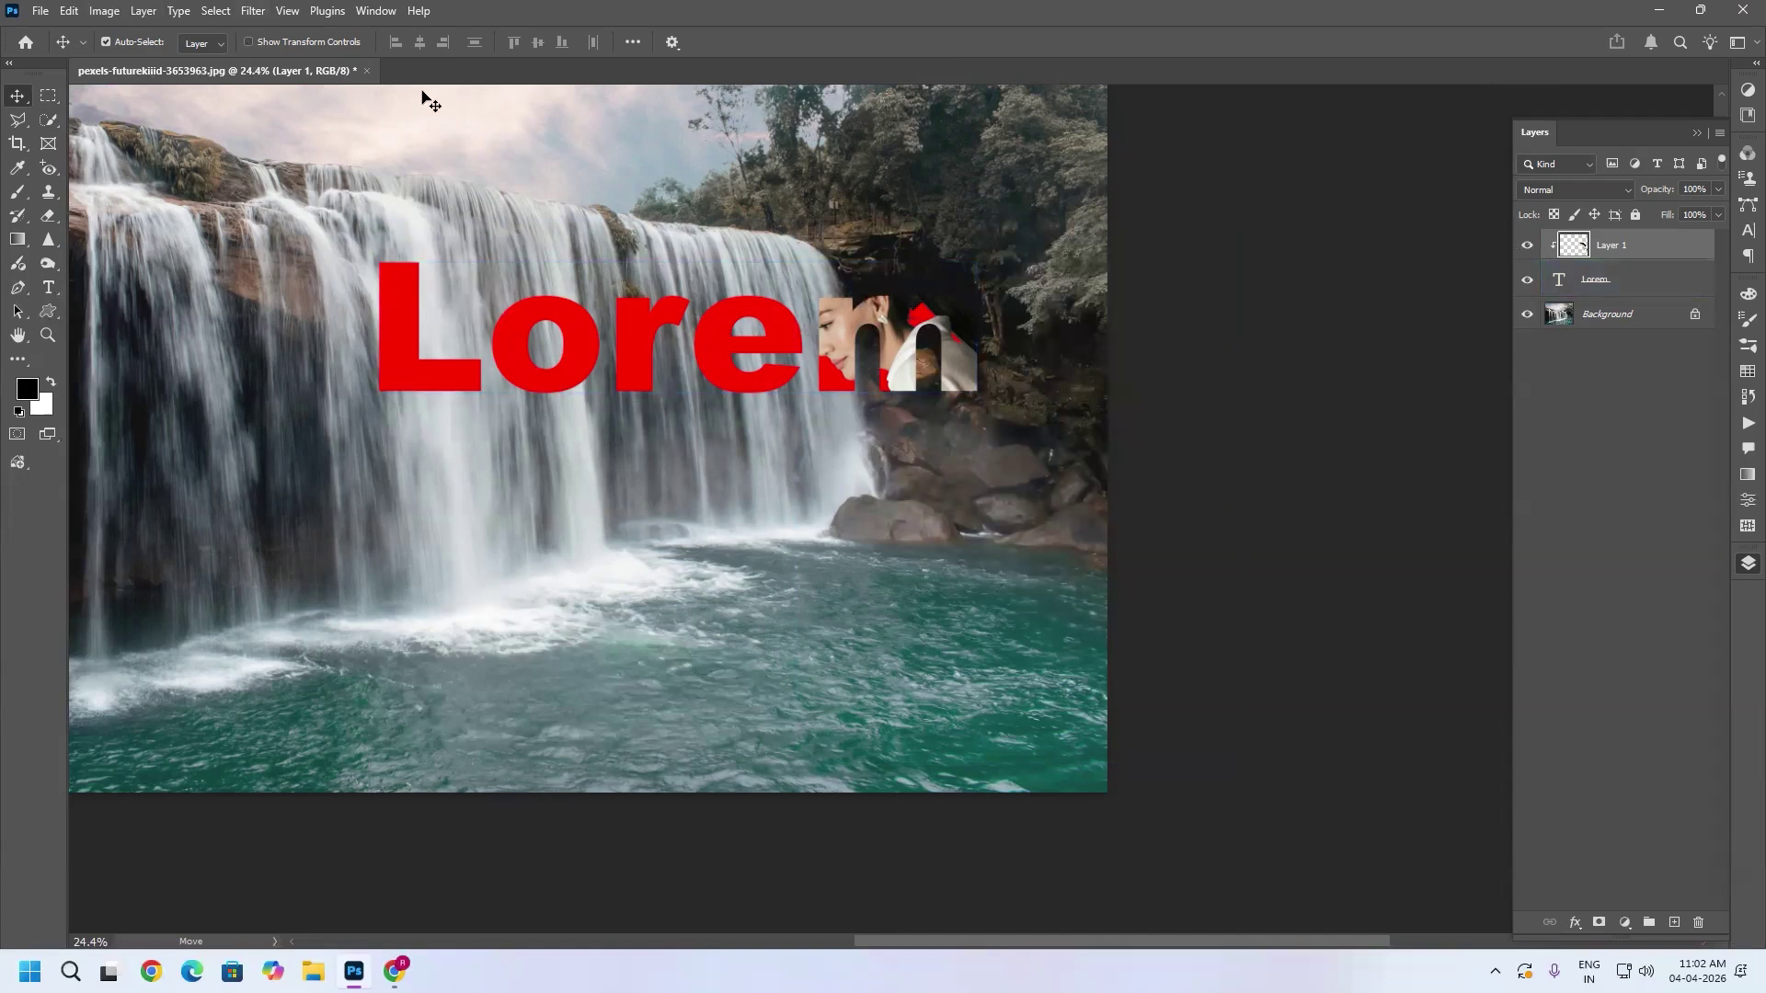
Step: Close the waterfall document without saving and open pexels-equineconnection-32192.jpg from the Art folder
click(366, 71)
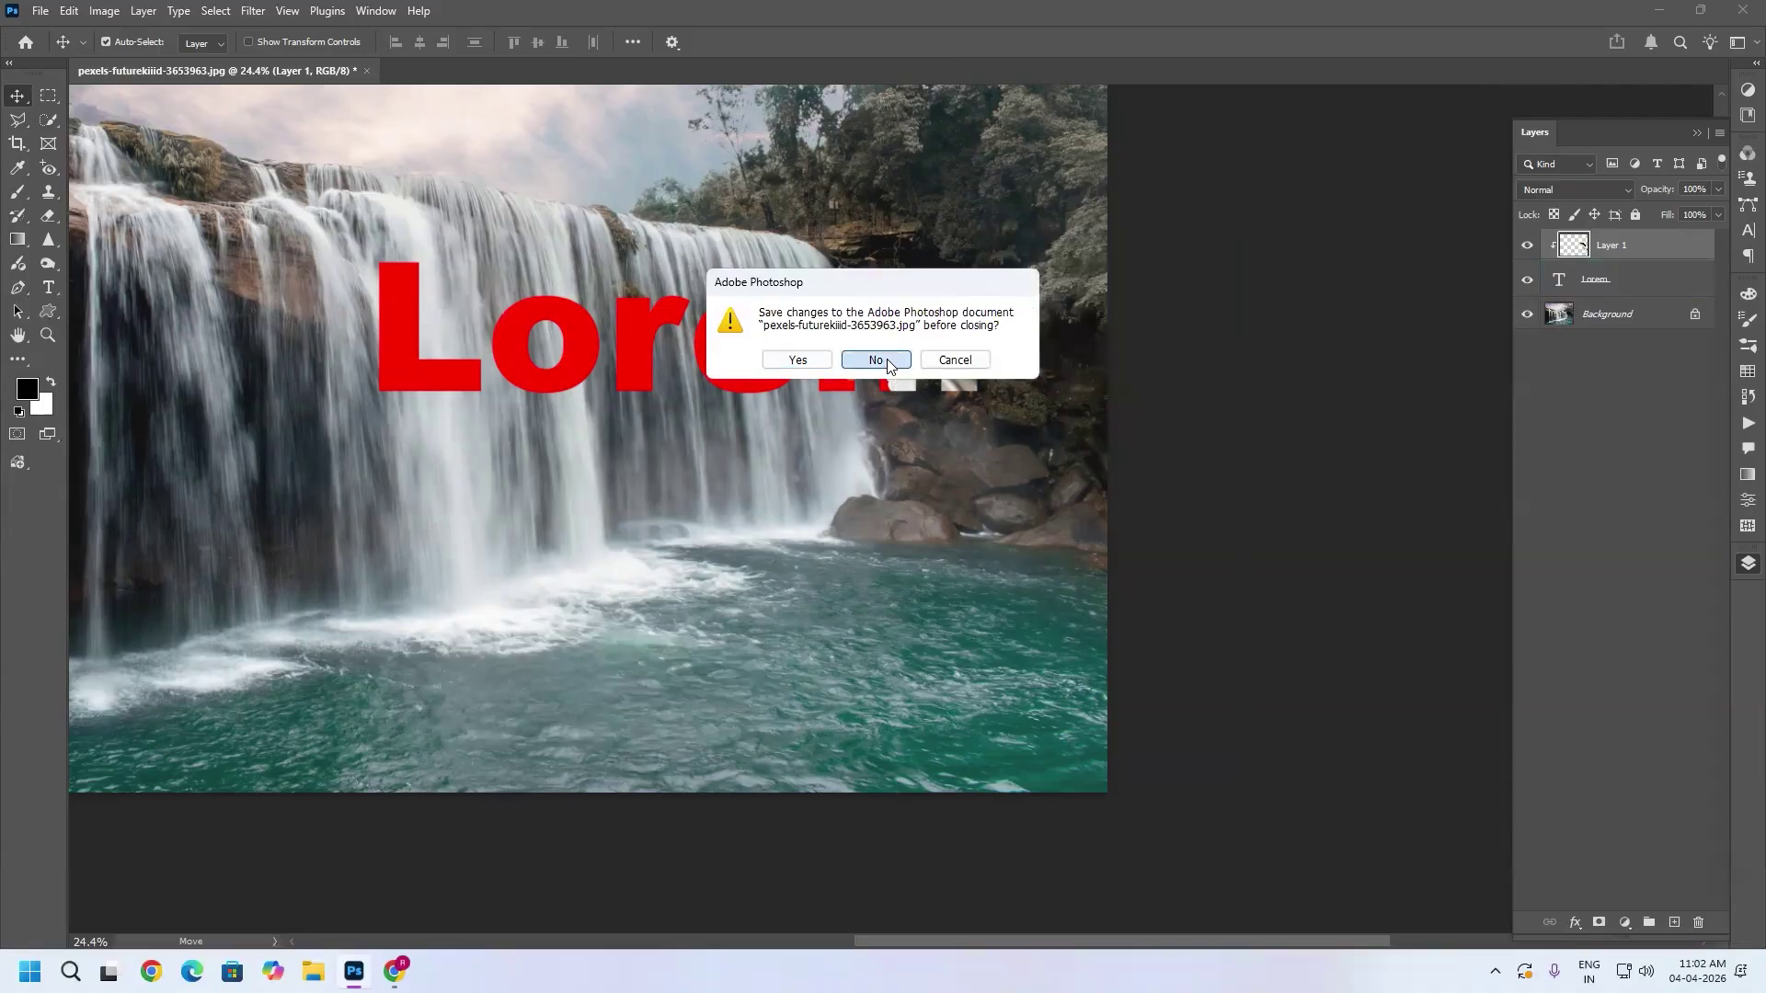
click(876, 360)
scroll(769, 601, down, 3)
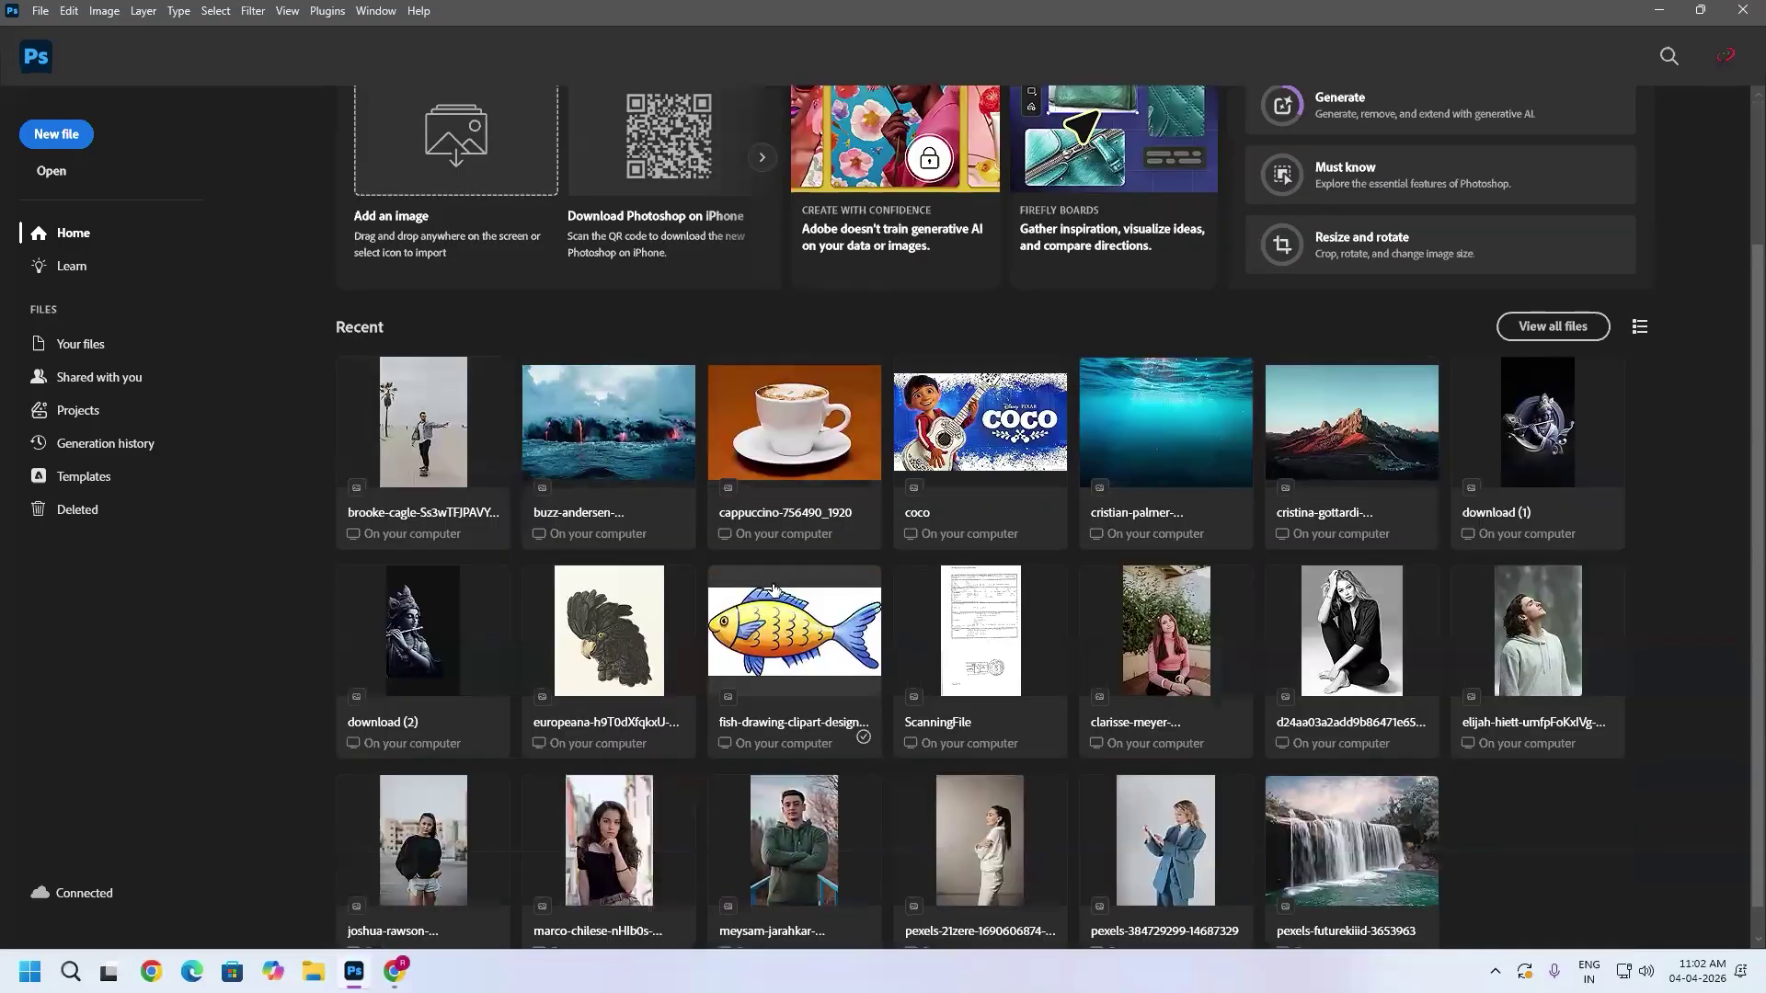
click(40, 59)
key(ctrl+o)
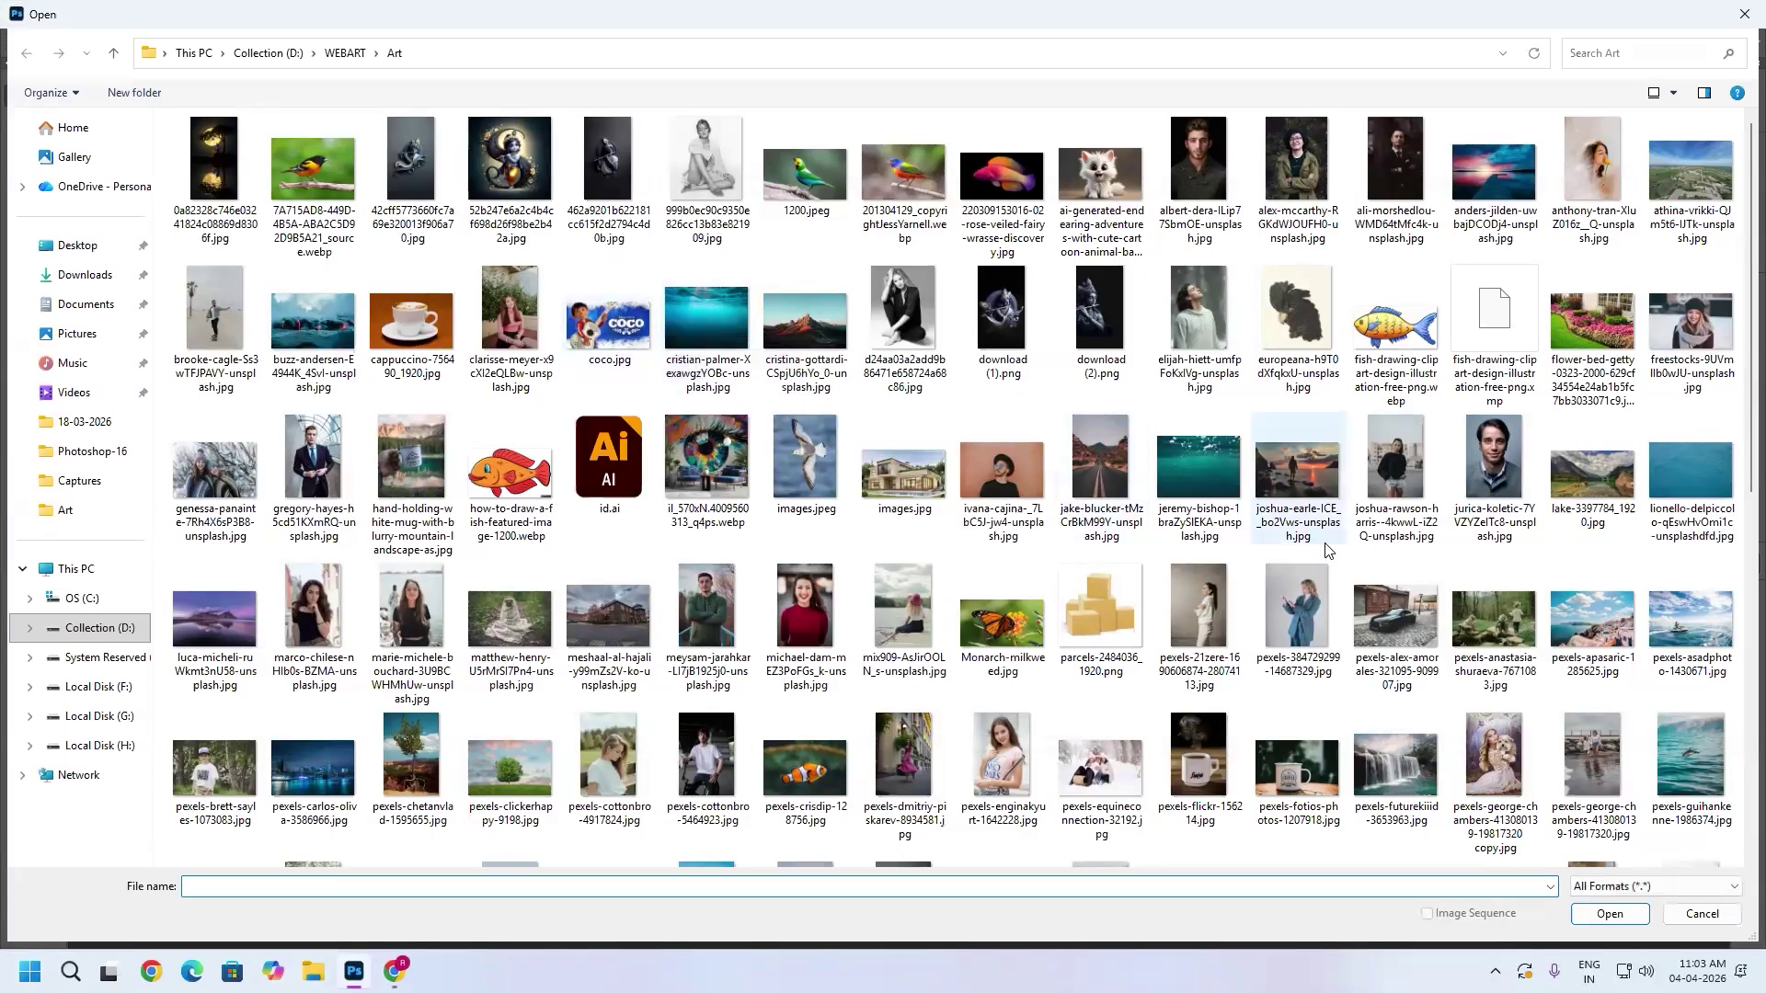
click(1107, 777)
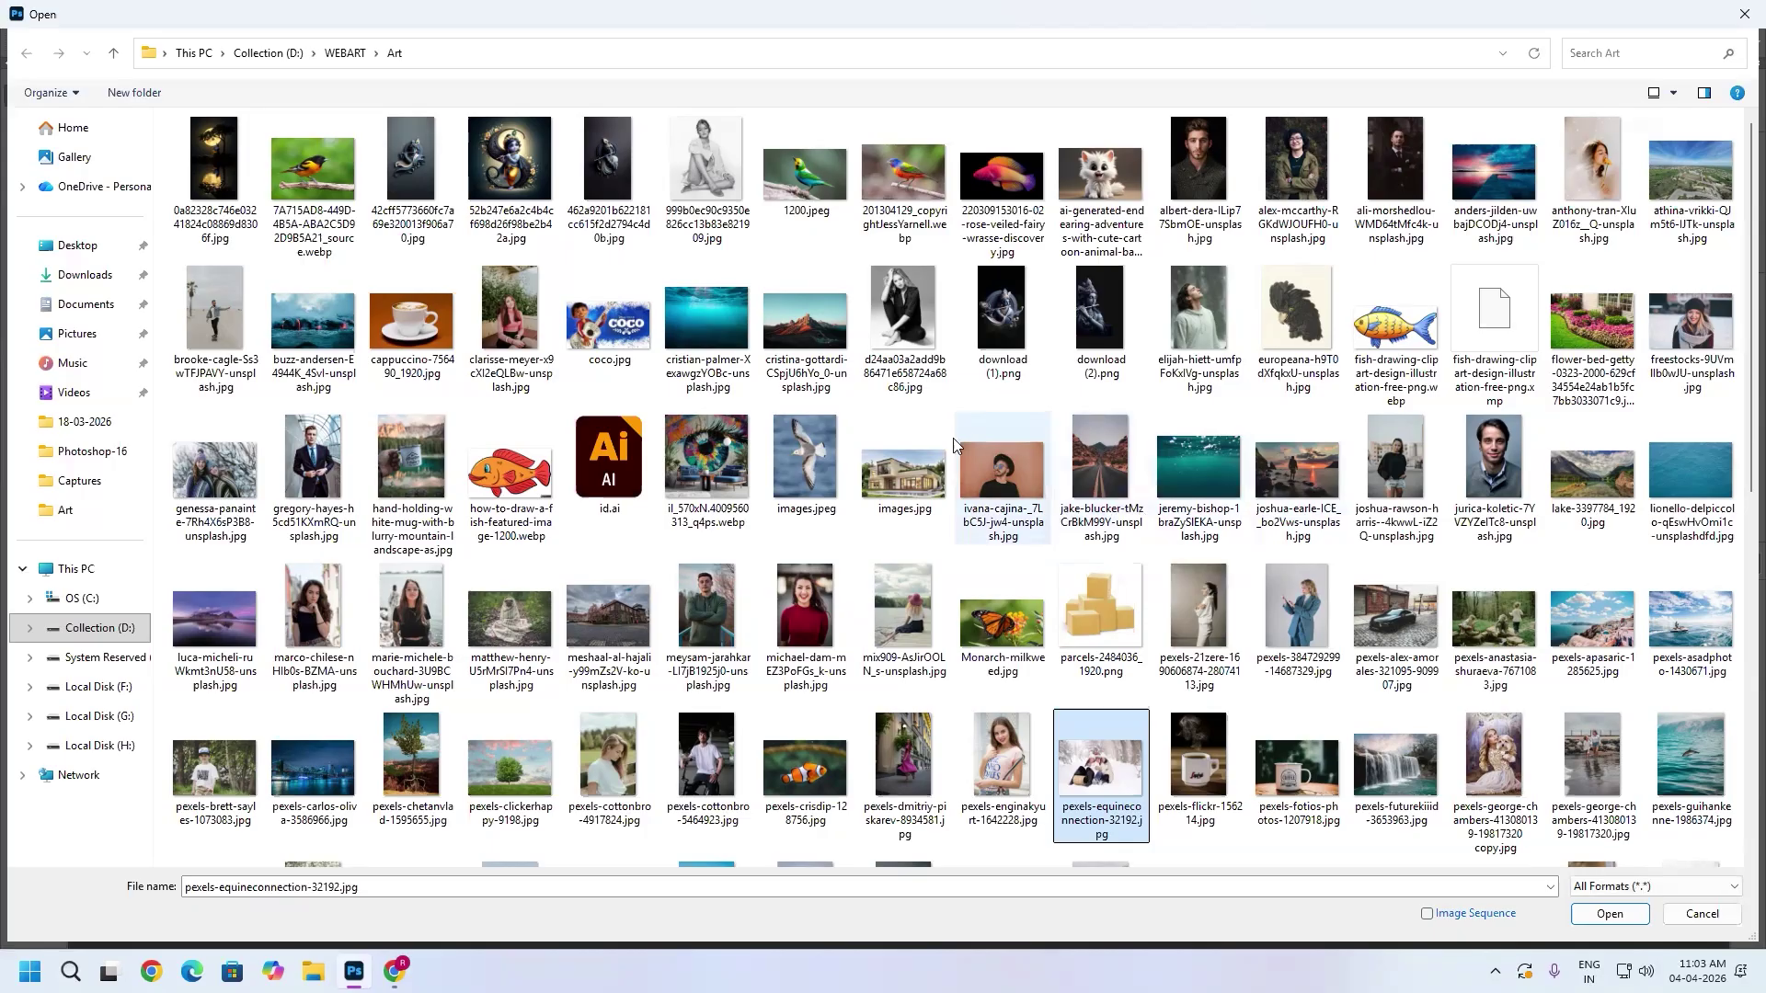
scroll(1235, 752, down, 5)
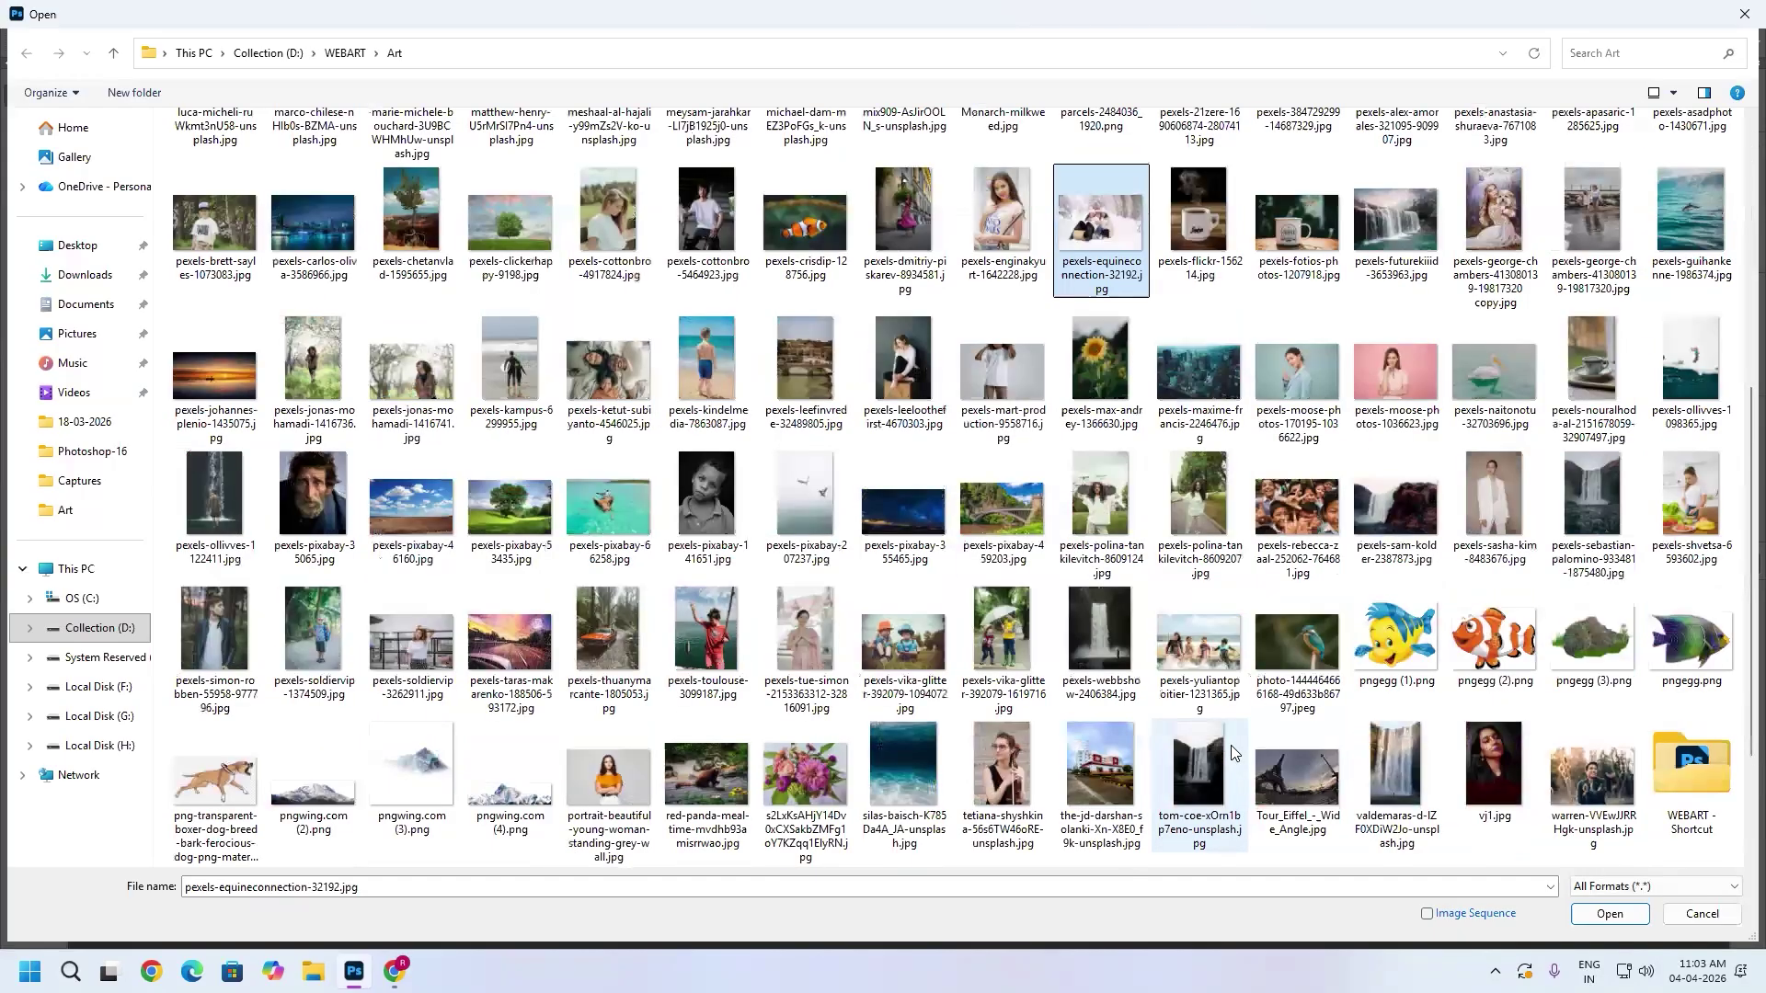
scroll(1234, 753, down, 2)
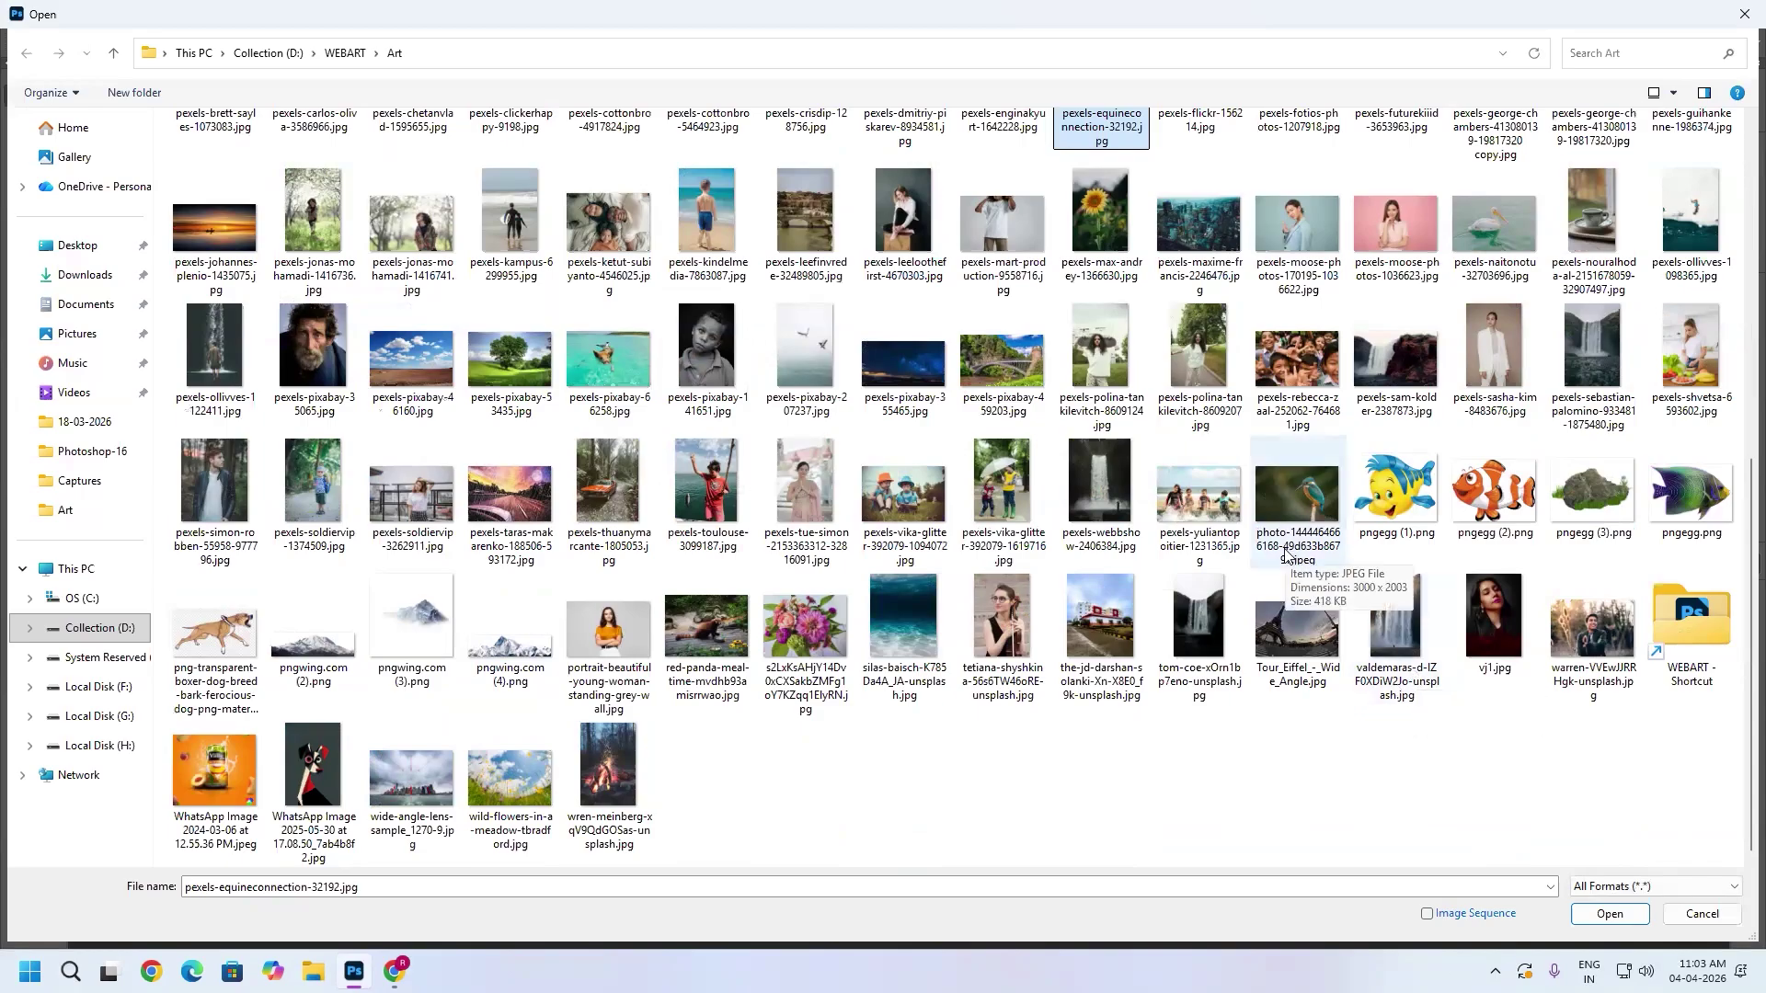
scroll(1286, 554, up, 5)
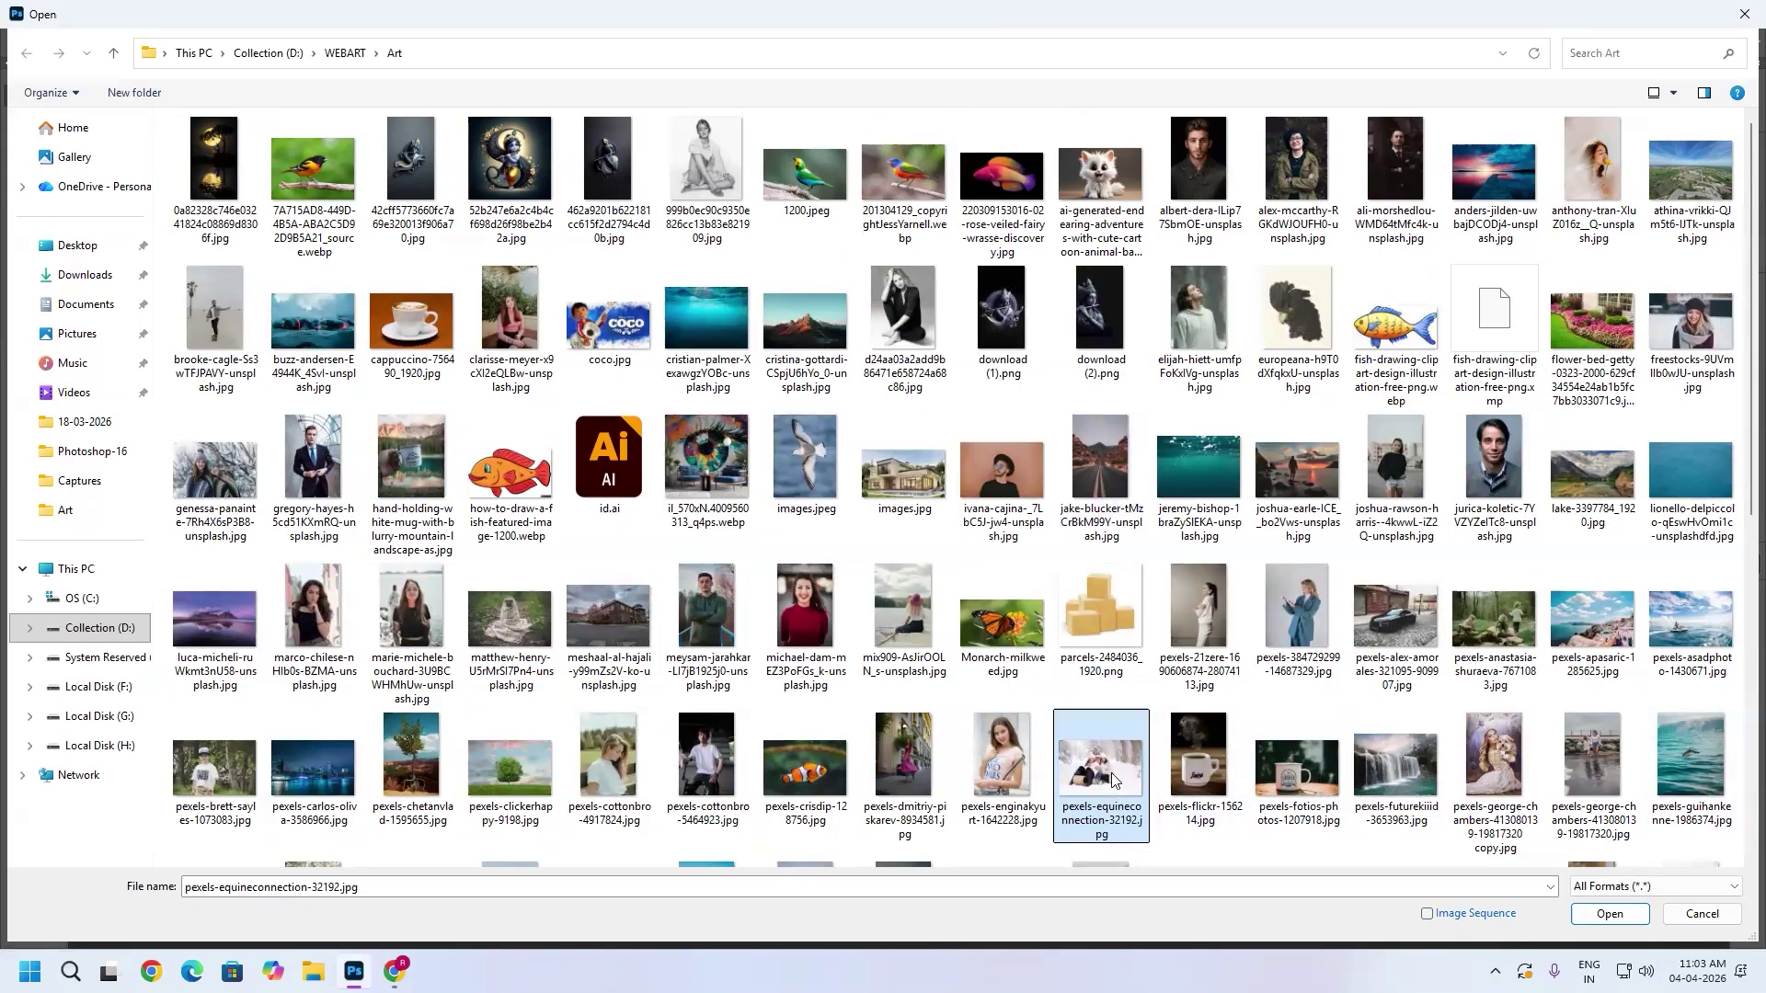
click(1610, 914)
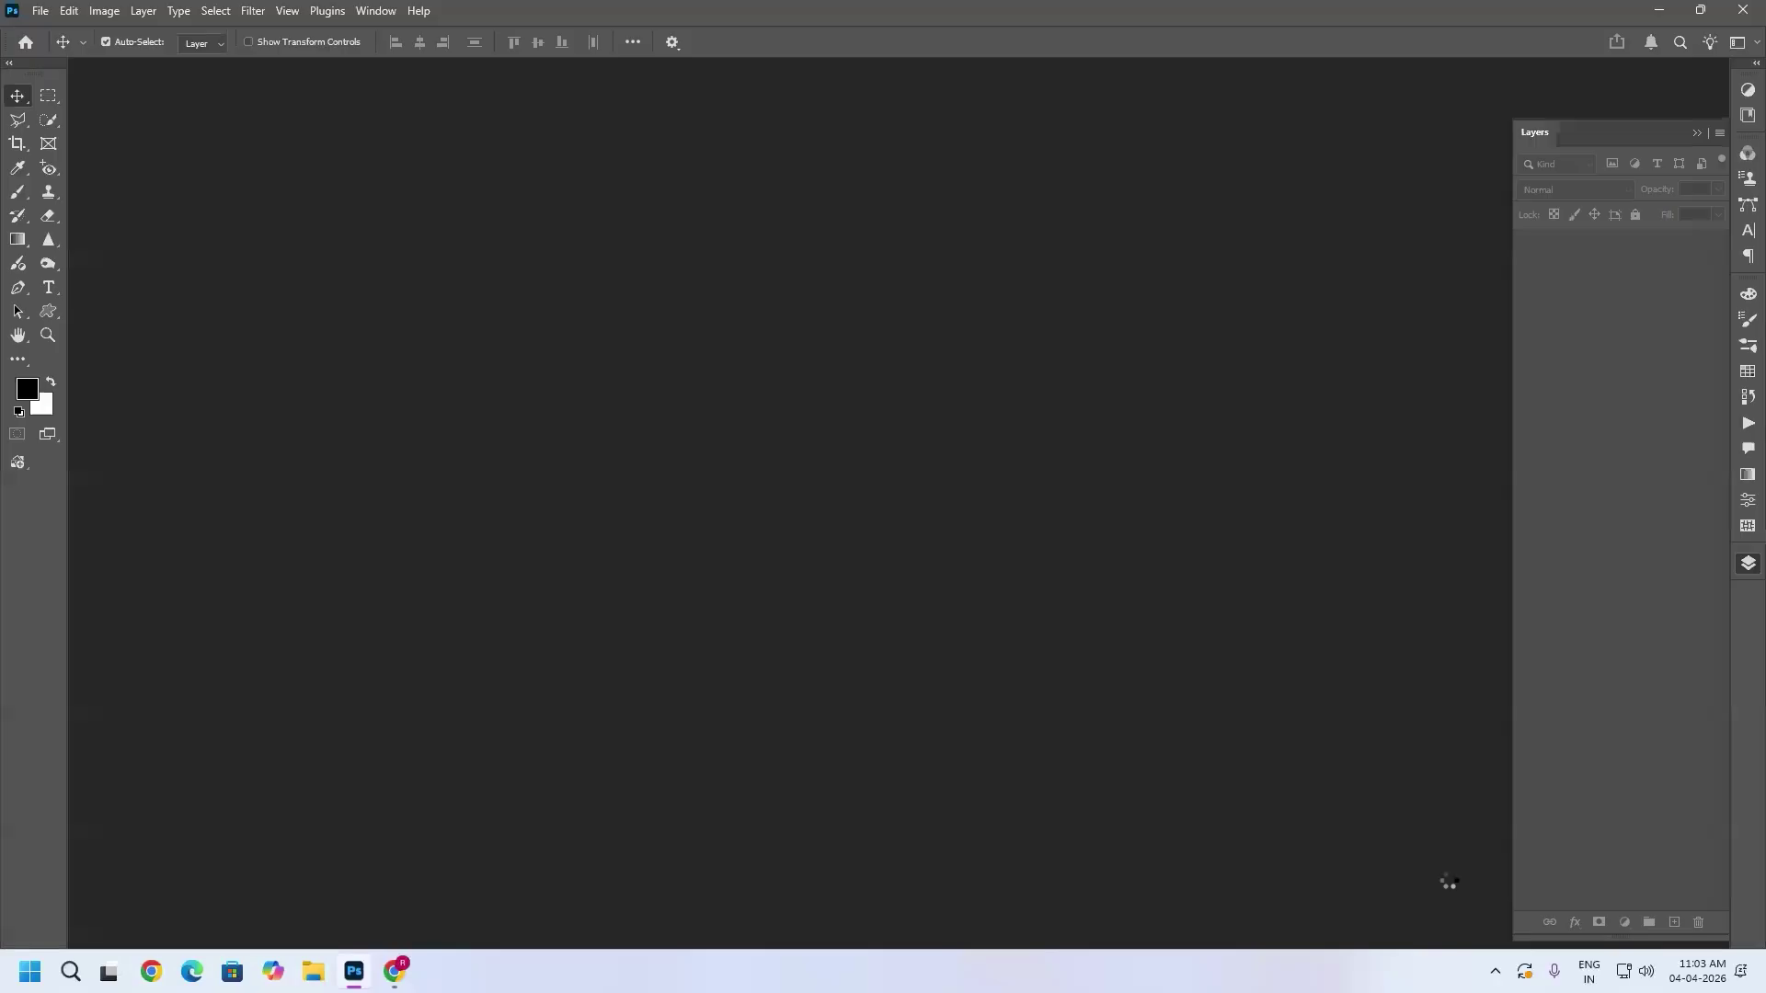
Step: Cut the whole snow photo from the Background and paste it onto a new layer
scroll(918, 428, up, 3)
scroll(921, 417, down, 2)
key(ctrl+a)
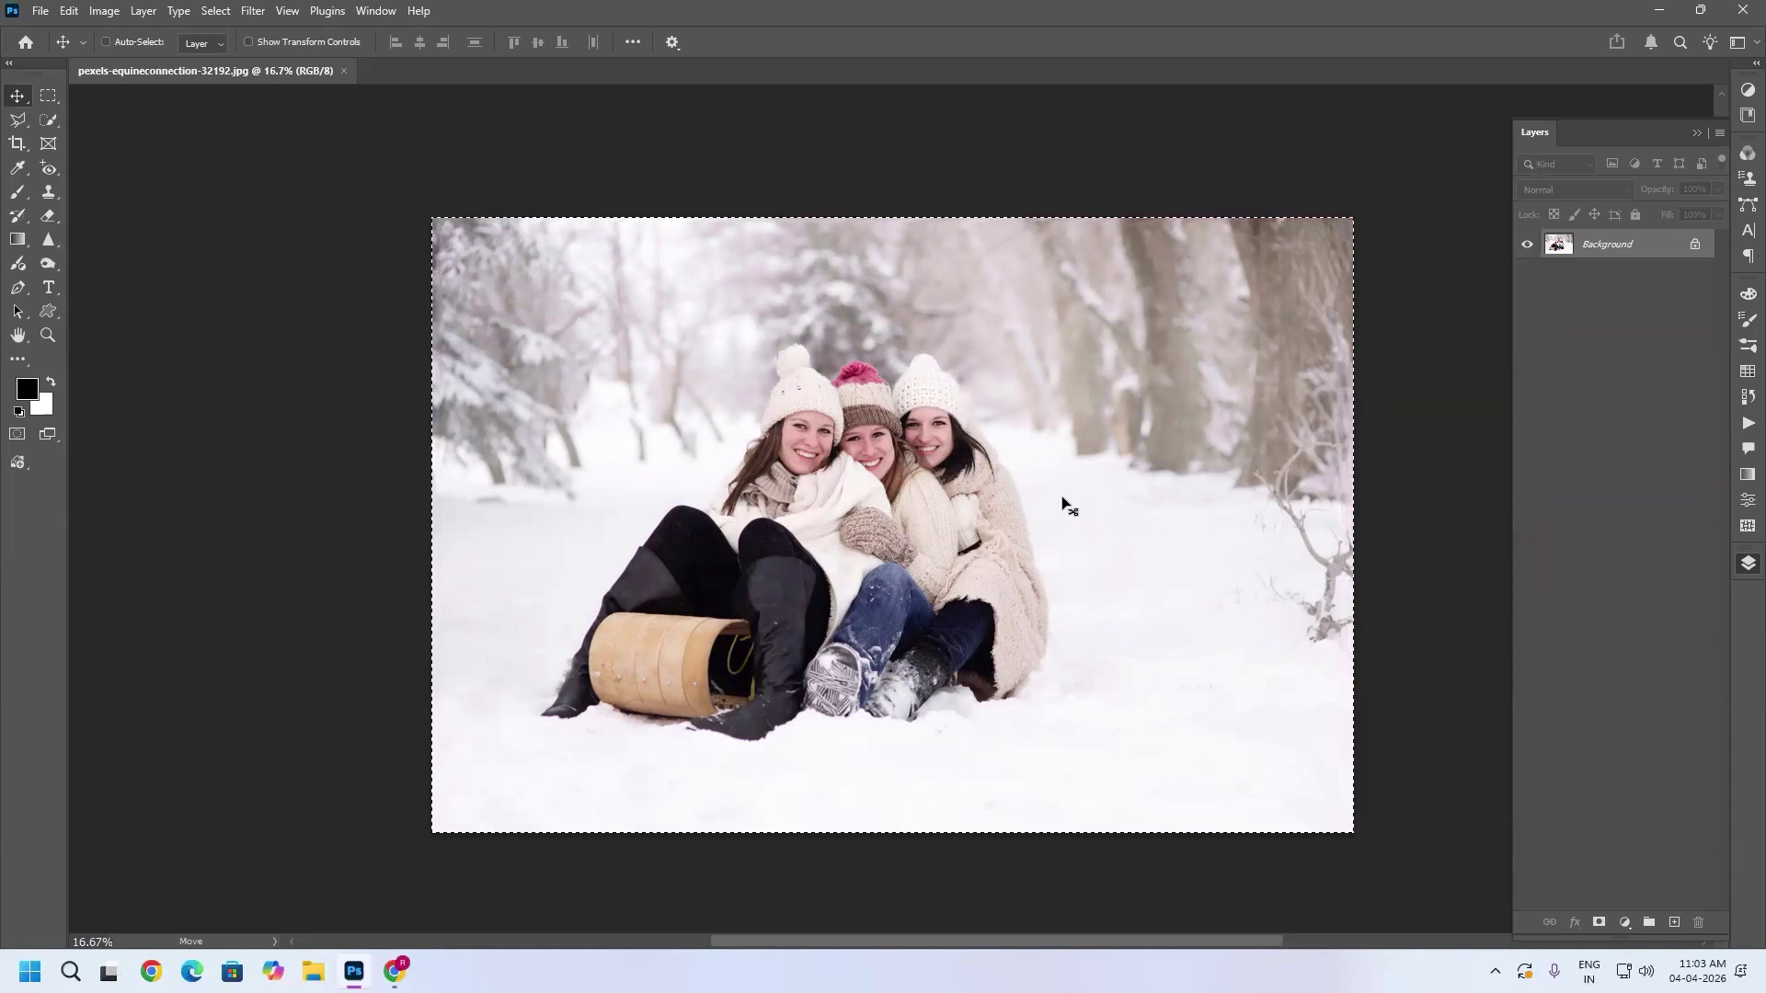
key(ctrl+x)
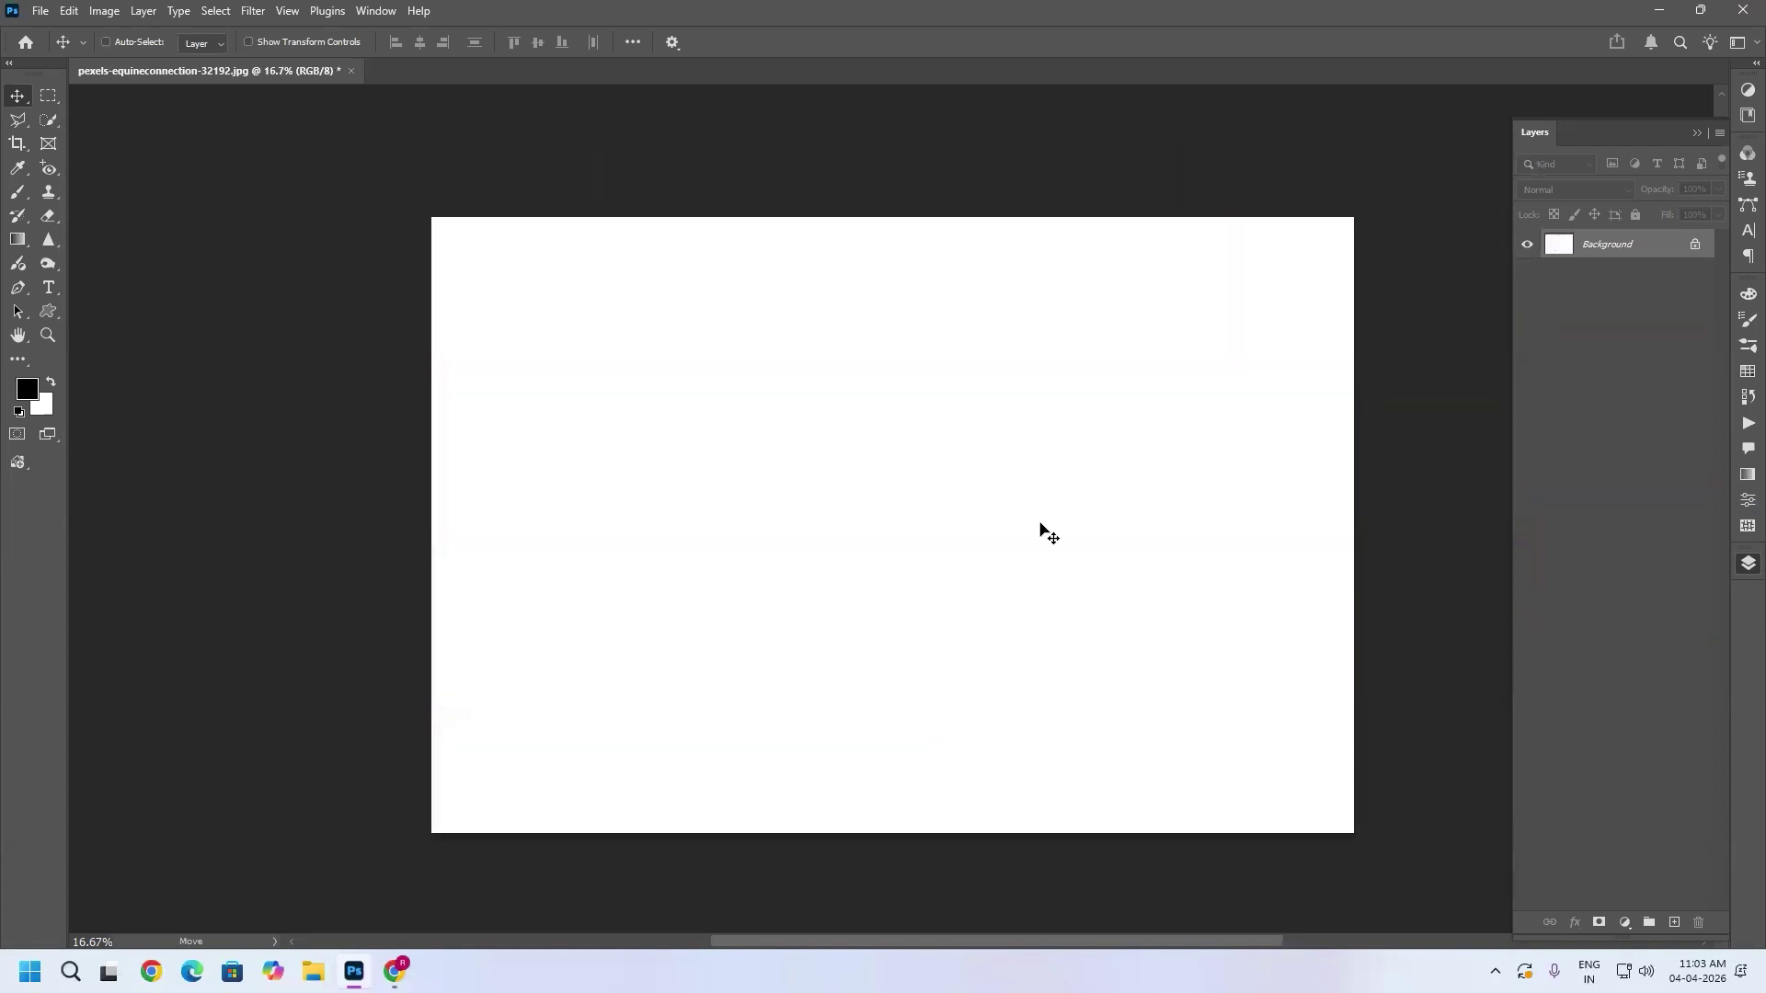
key(ctrl+v)
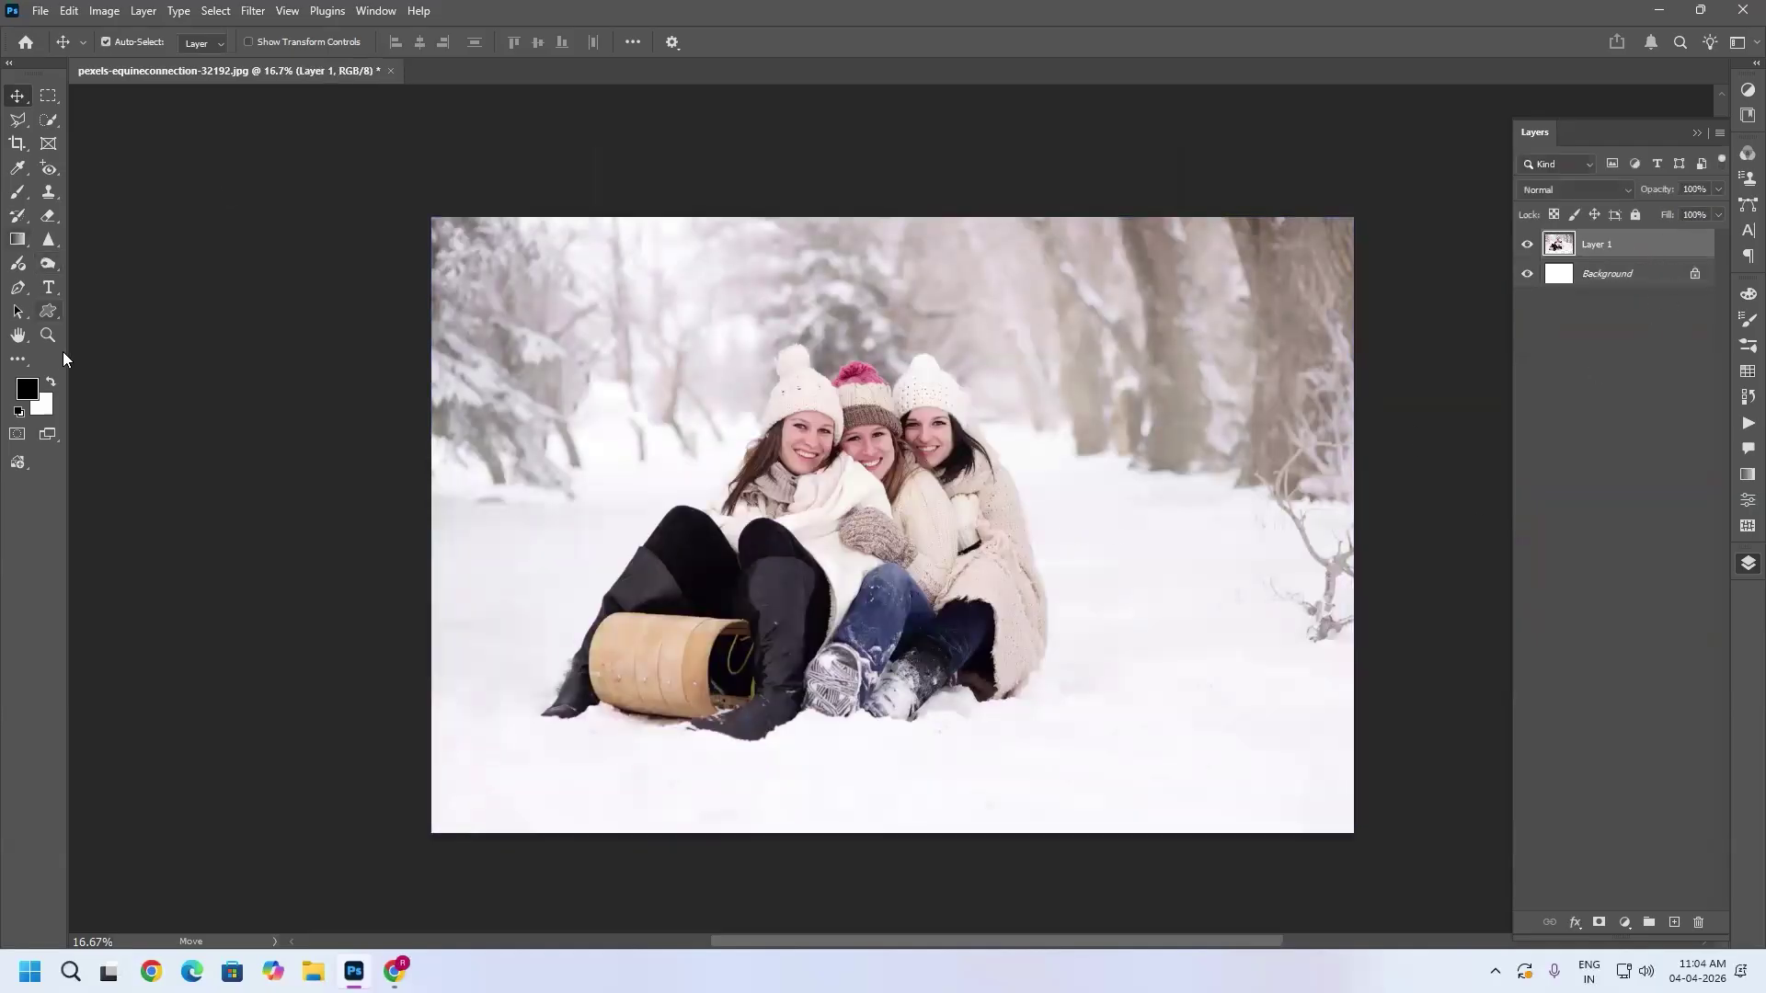
Step: Draw a rounded rectangle in Shape mode, about 1000 by 1381 px, over the heads of the two leftmost women
click(51, 313)
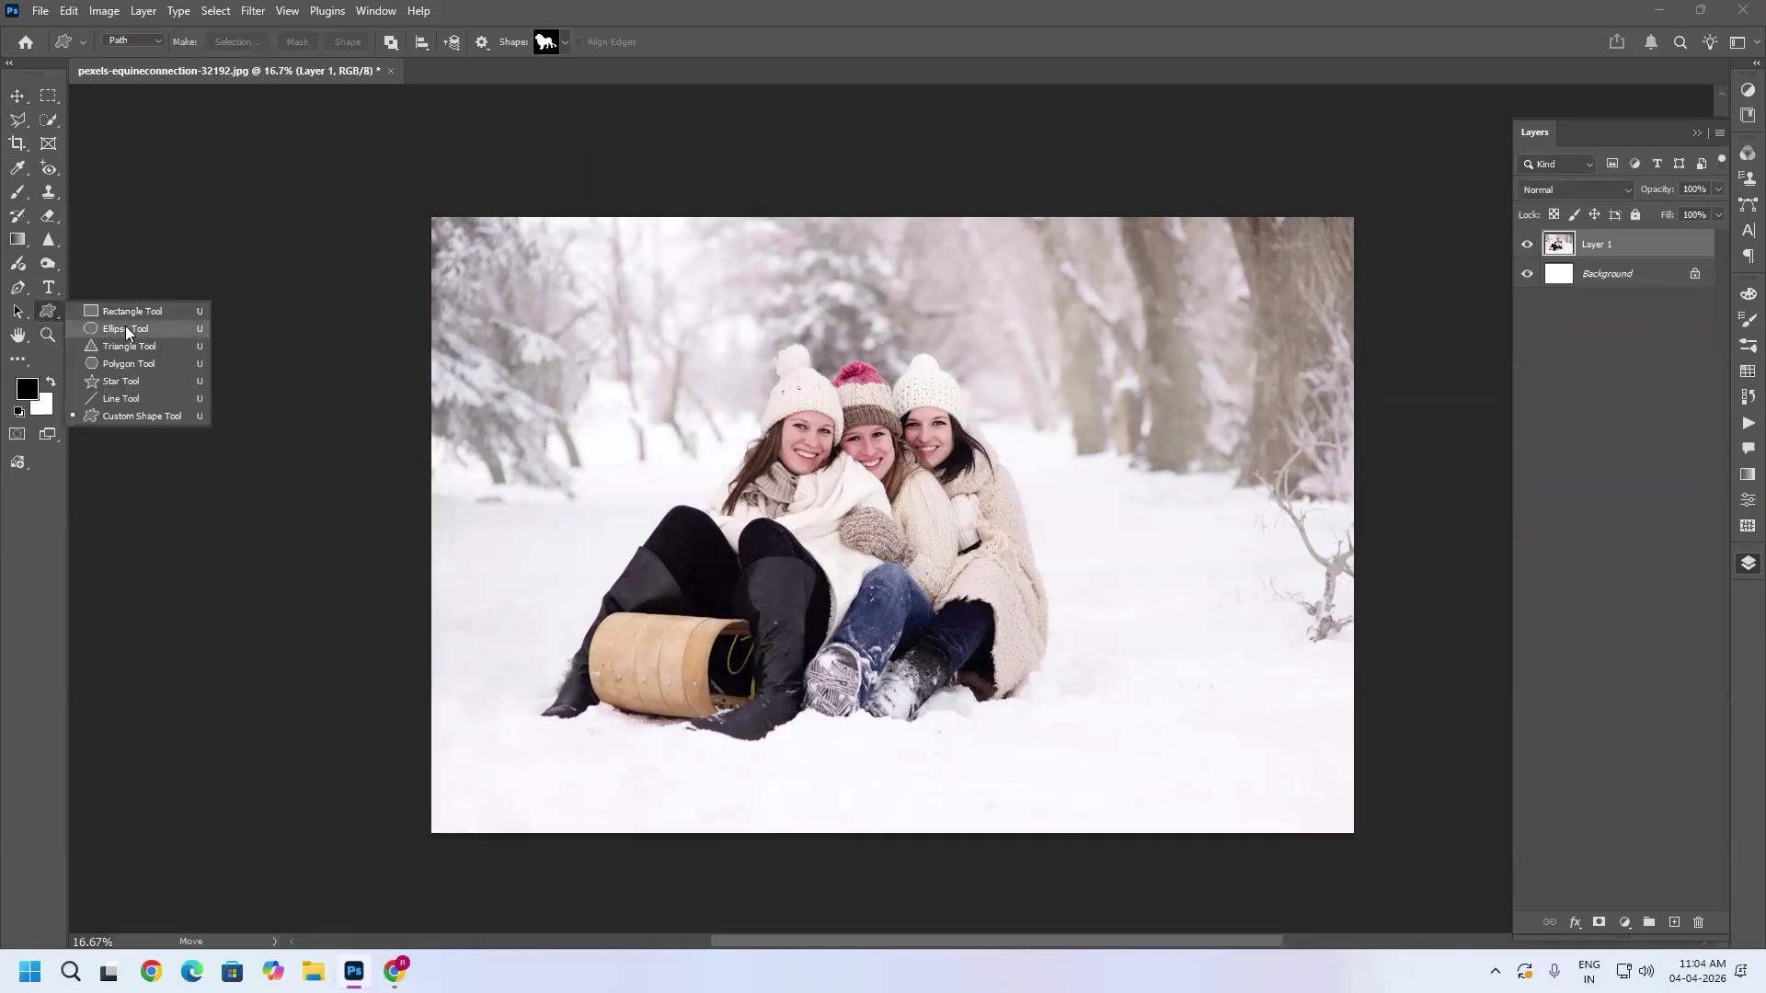
click(149, 312)
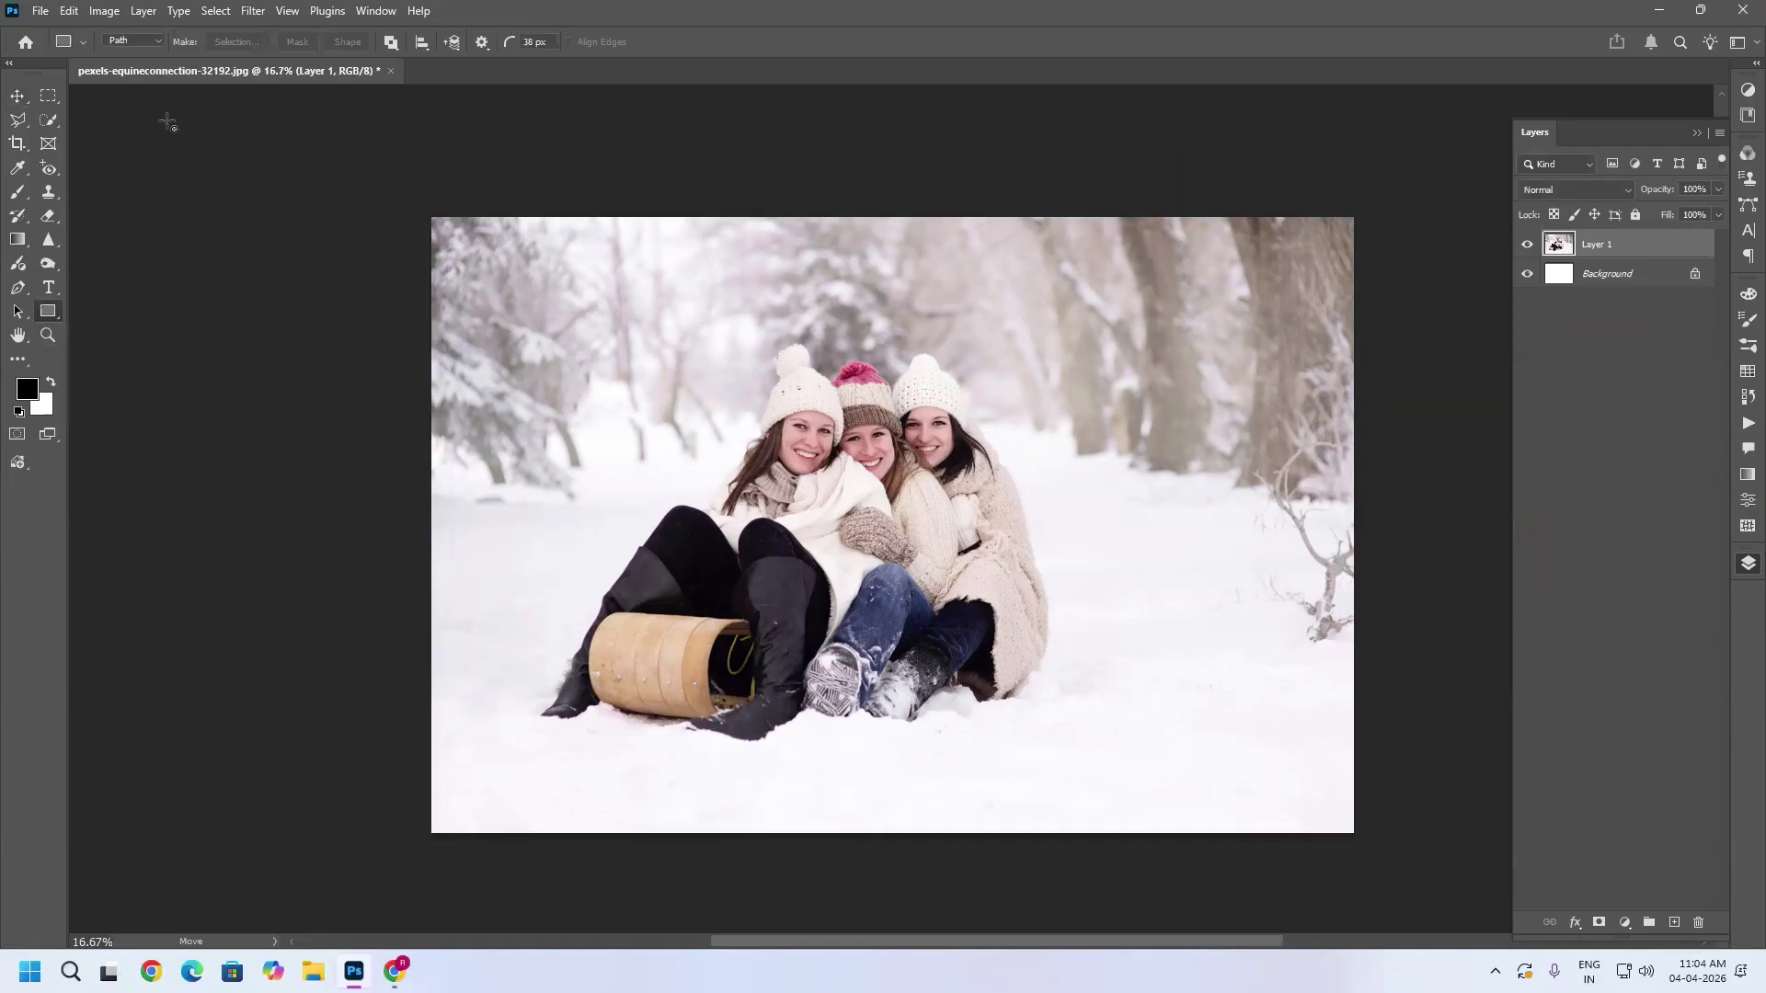
click(152, 39)
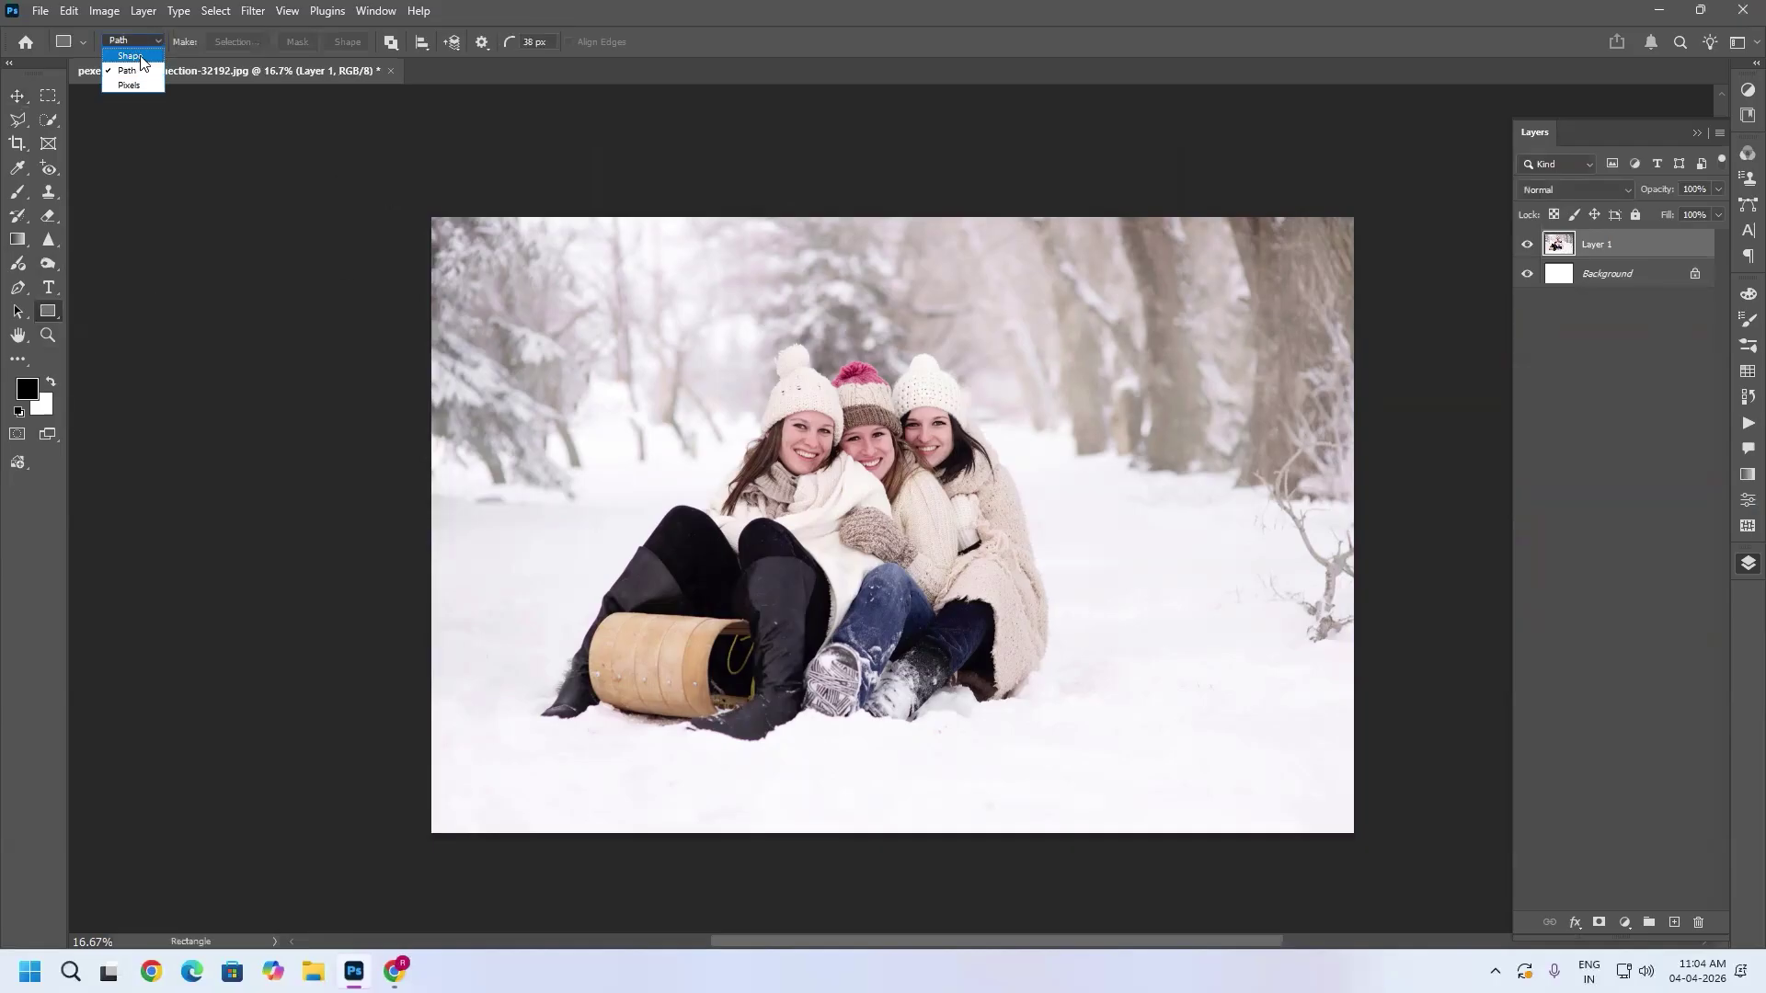
click(145, 57)
drag(722, 323, 876, 533)
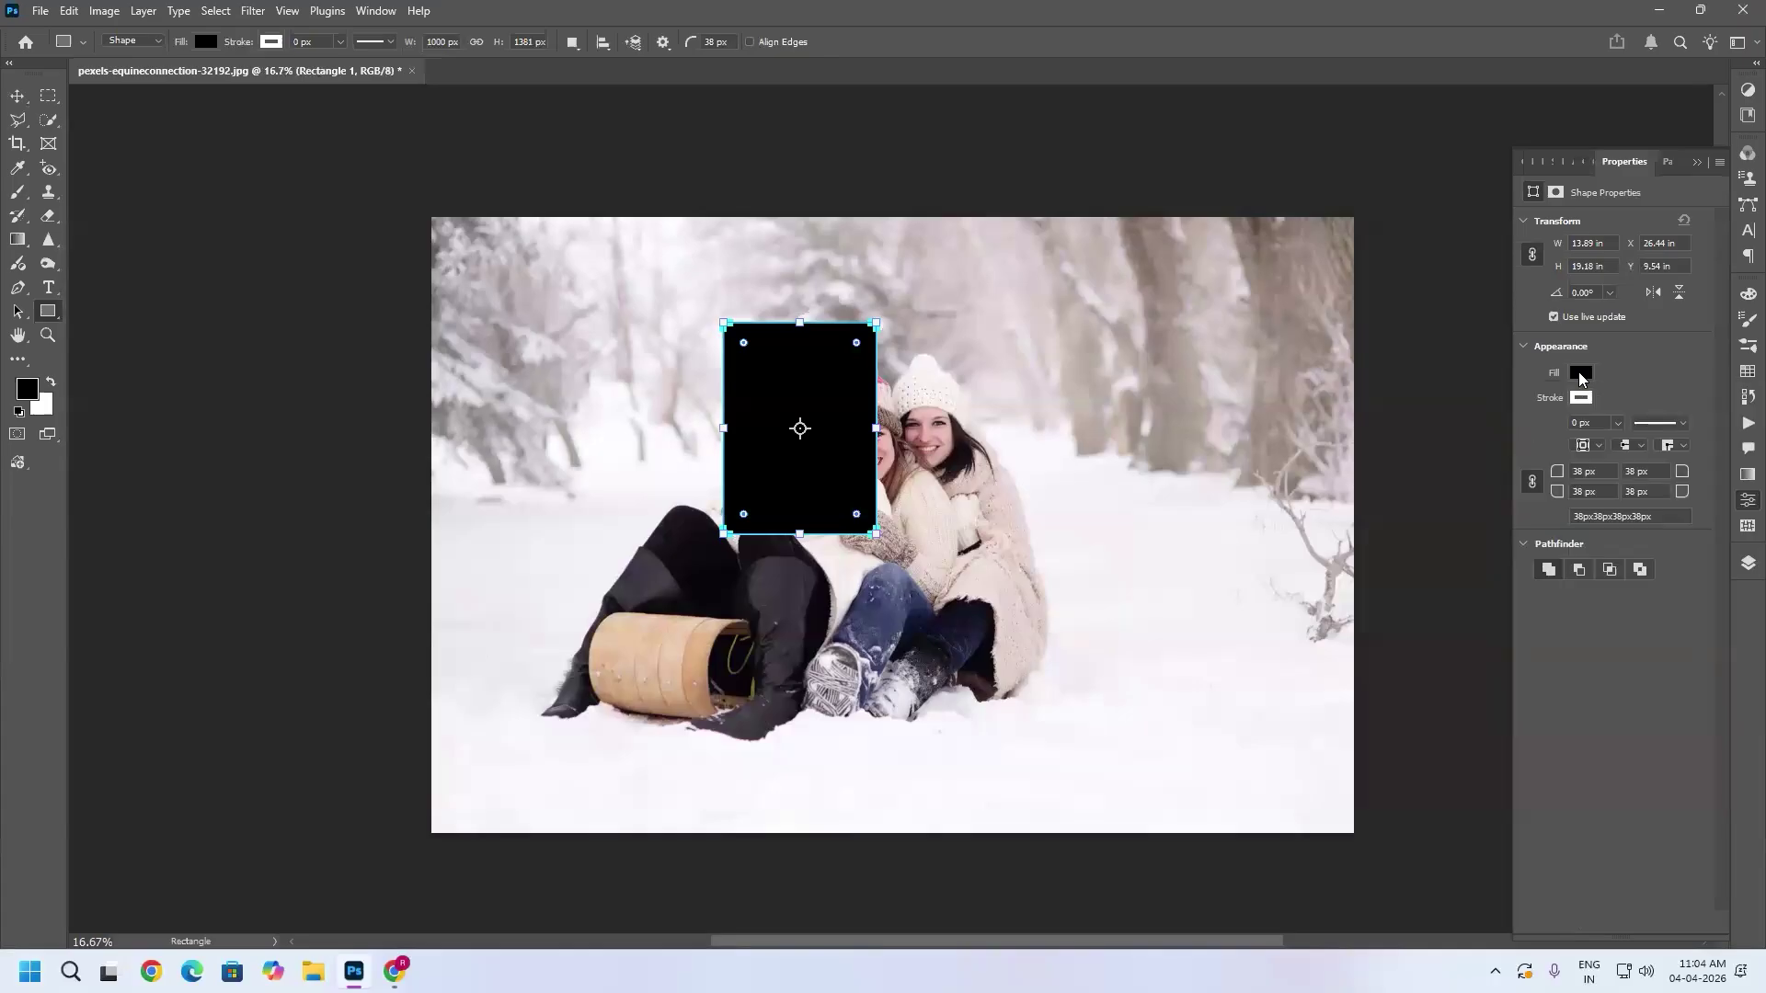
Step: Change the rectangle's fill color to gray using a recently used color
click(1583, 375)
click(1608, 469)
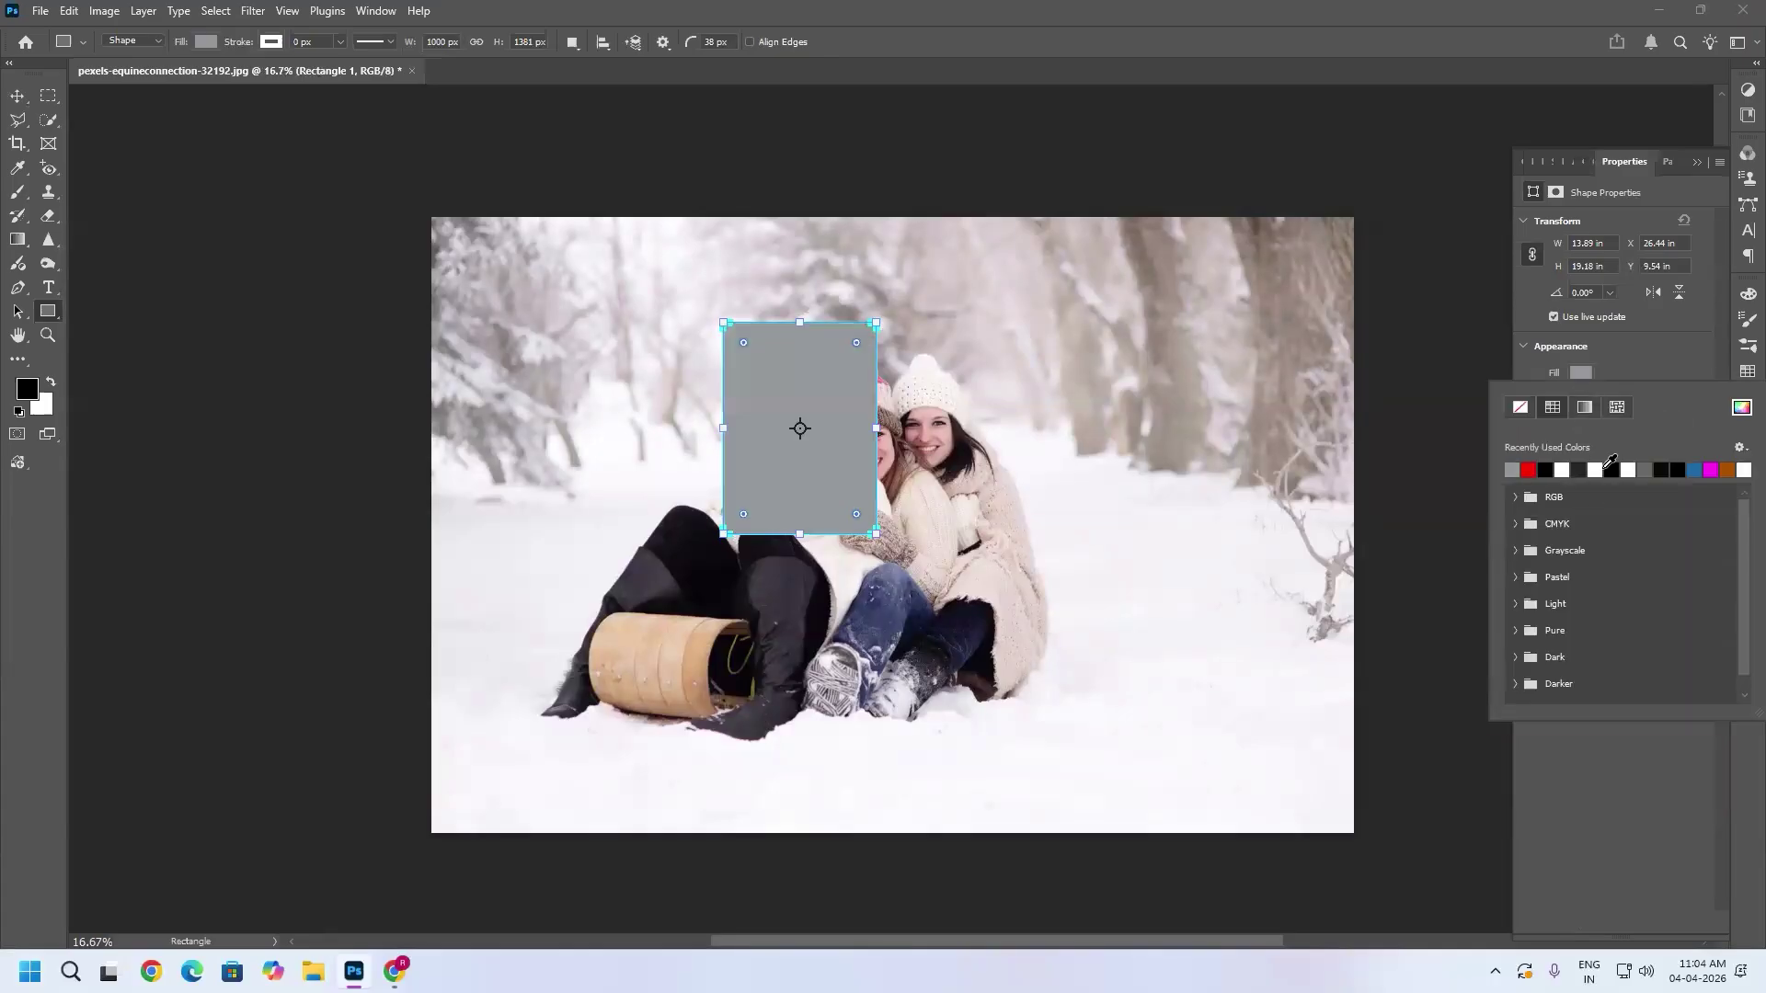
click(1086, 22)
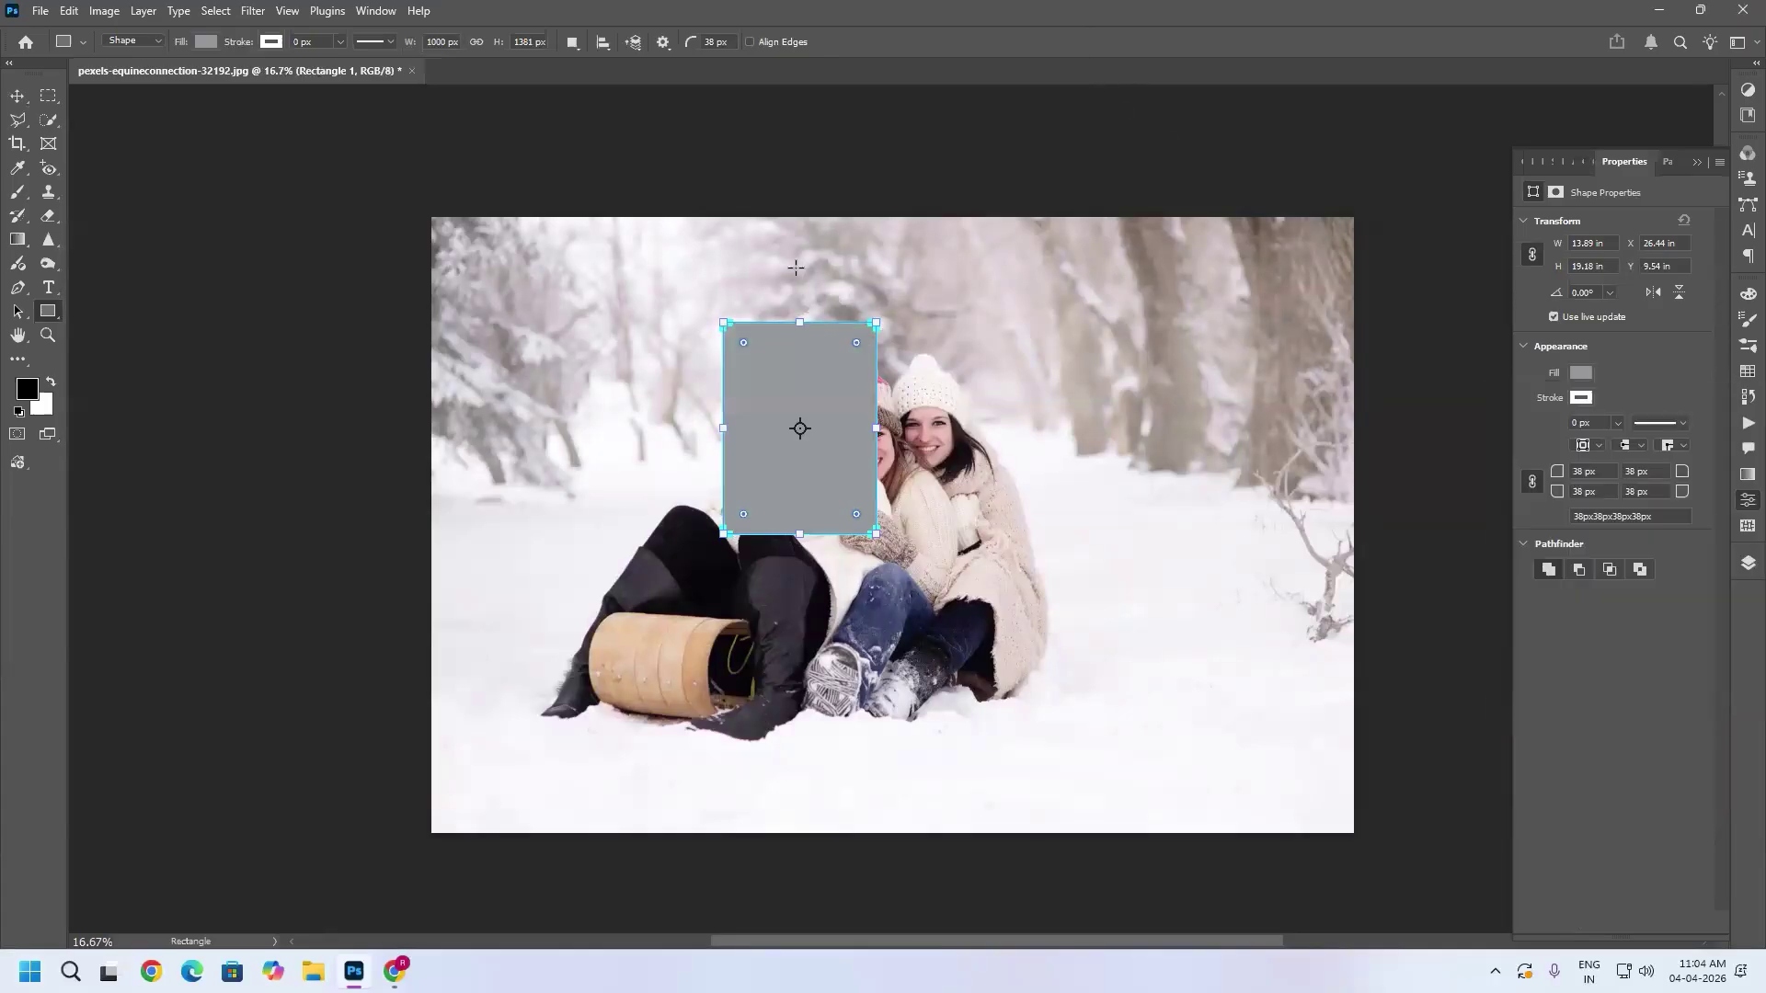
Step: Duplicate the gray rectangle twice and place the overlapping copies to its right over the other women
click(18, 94)
drag(824, 460, 1058, 395)
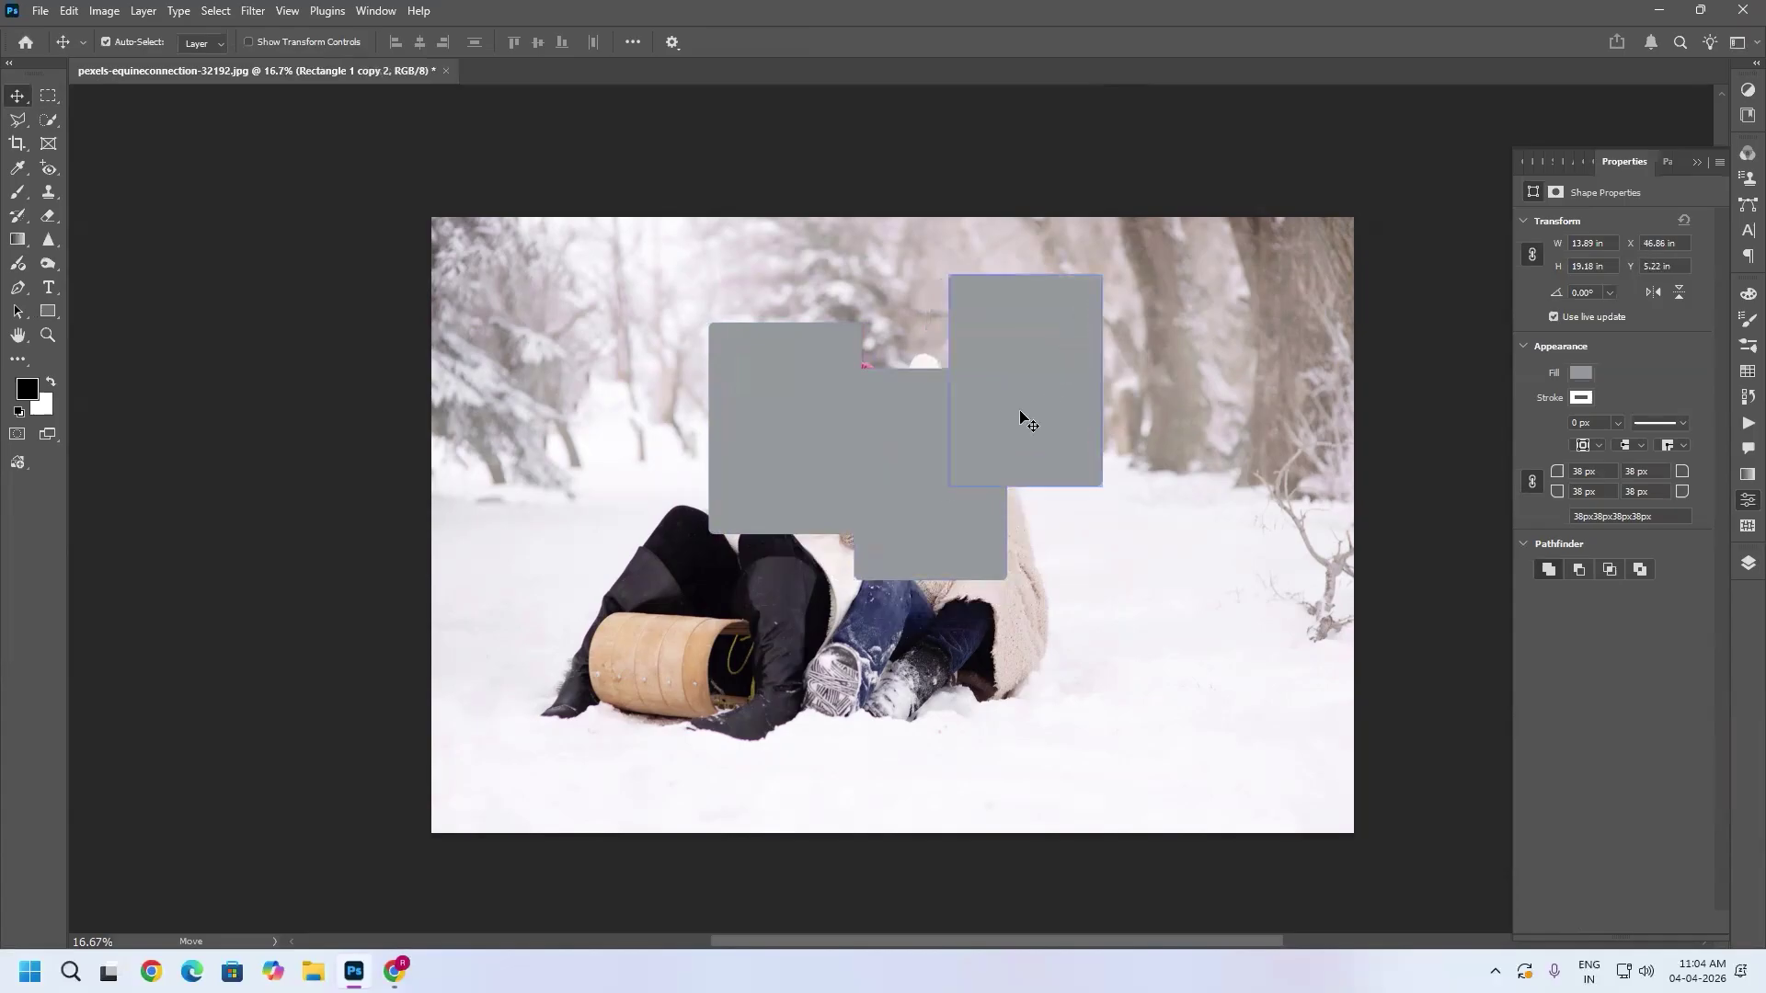
Step: Add a white stroke about 18.5 px wide to the gray rectangle nearest the upper-right of the group
click(1578, 398)
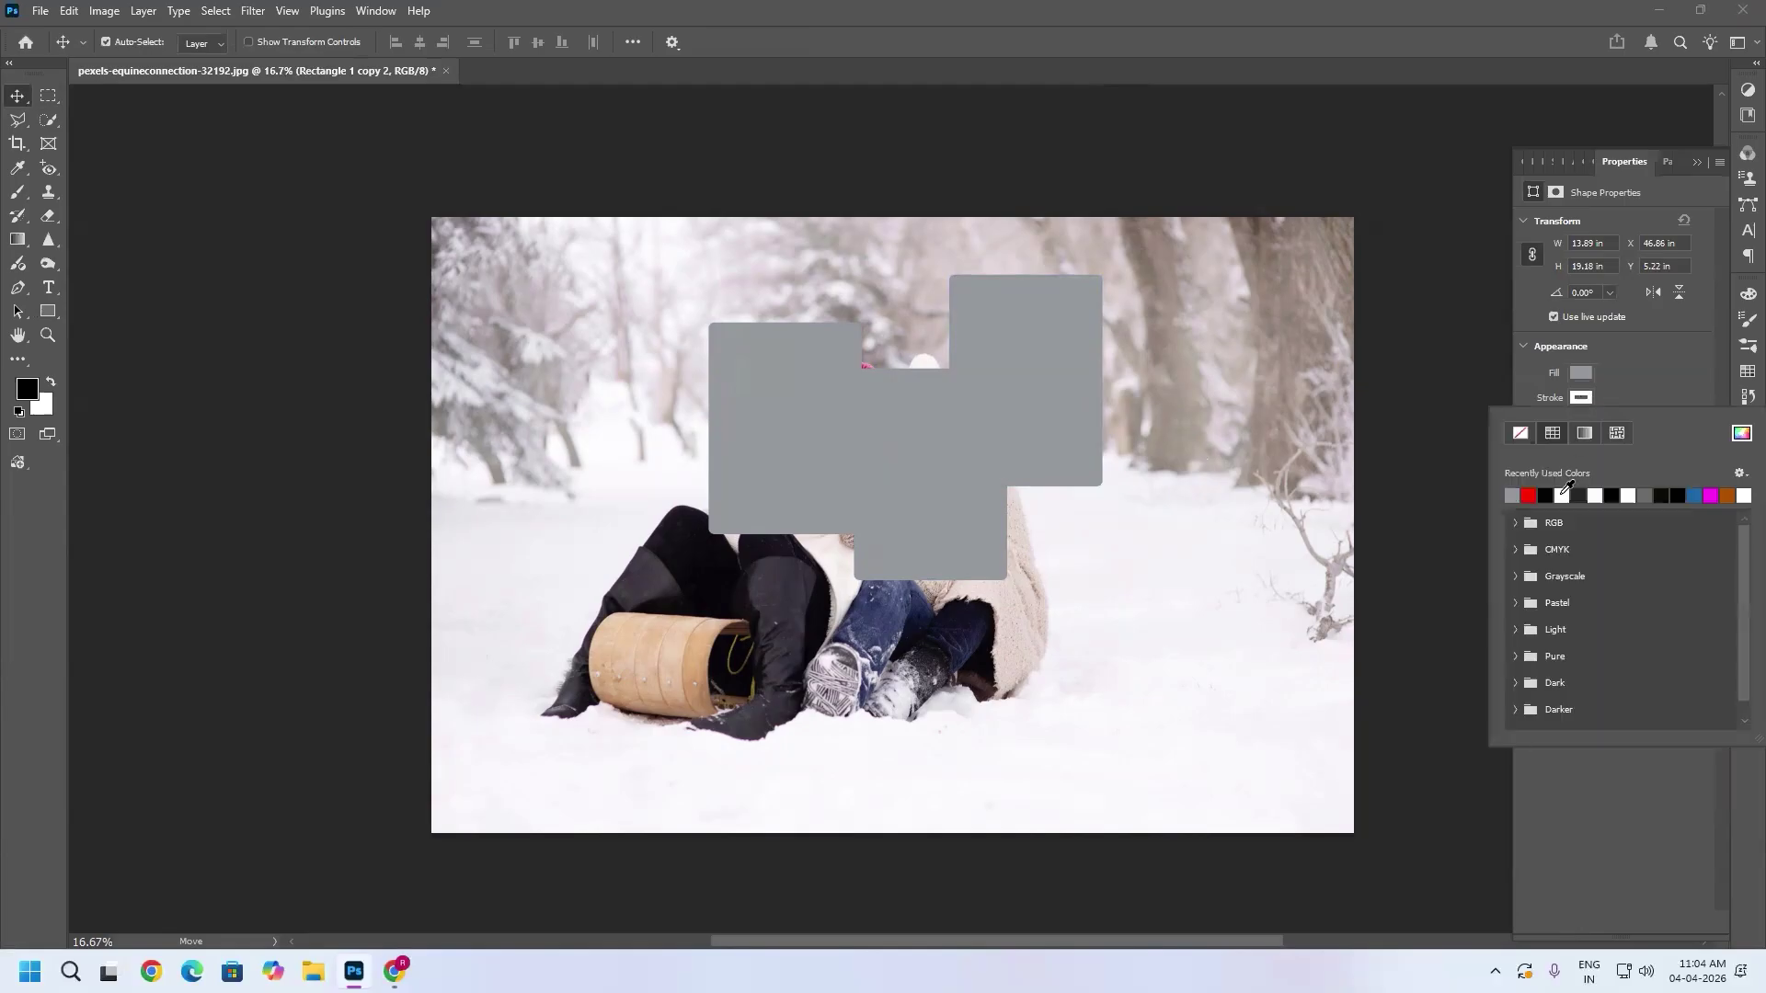
click(1659, 383)
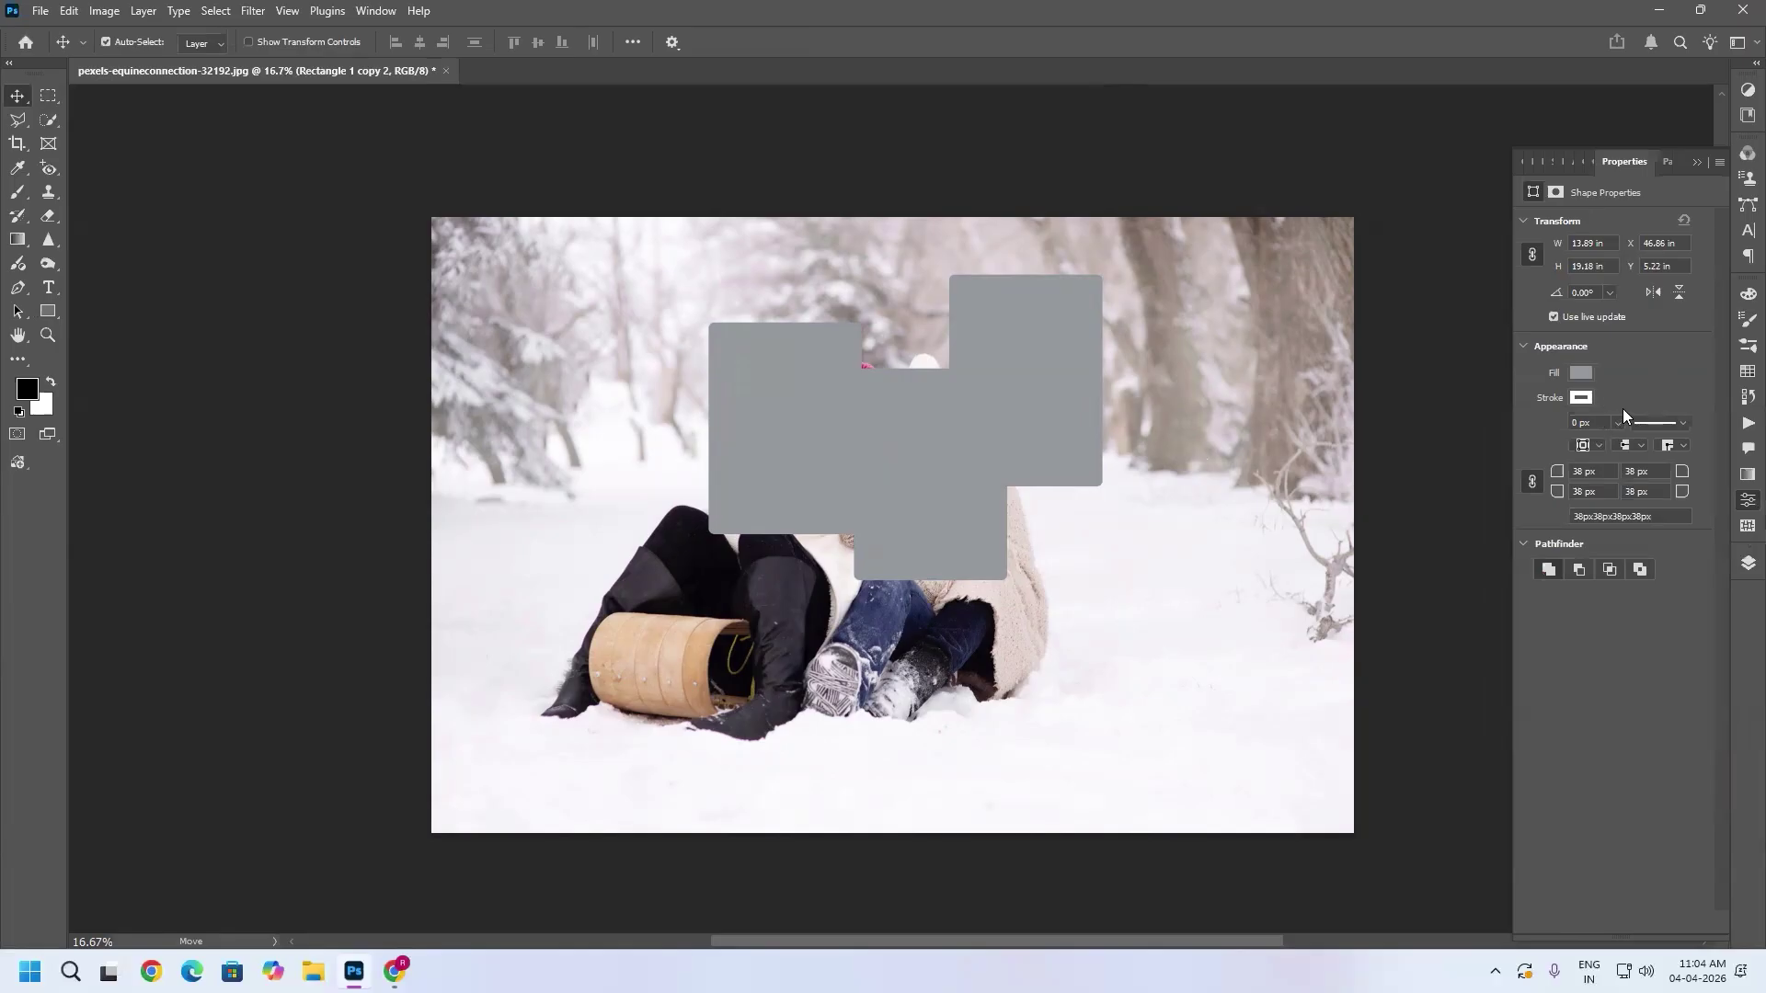
click(1619, 423)
drag(1641, 445, 1652, 445)
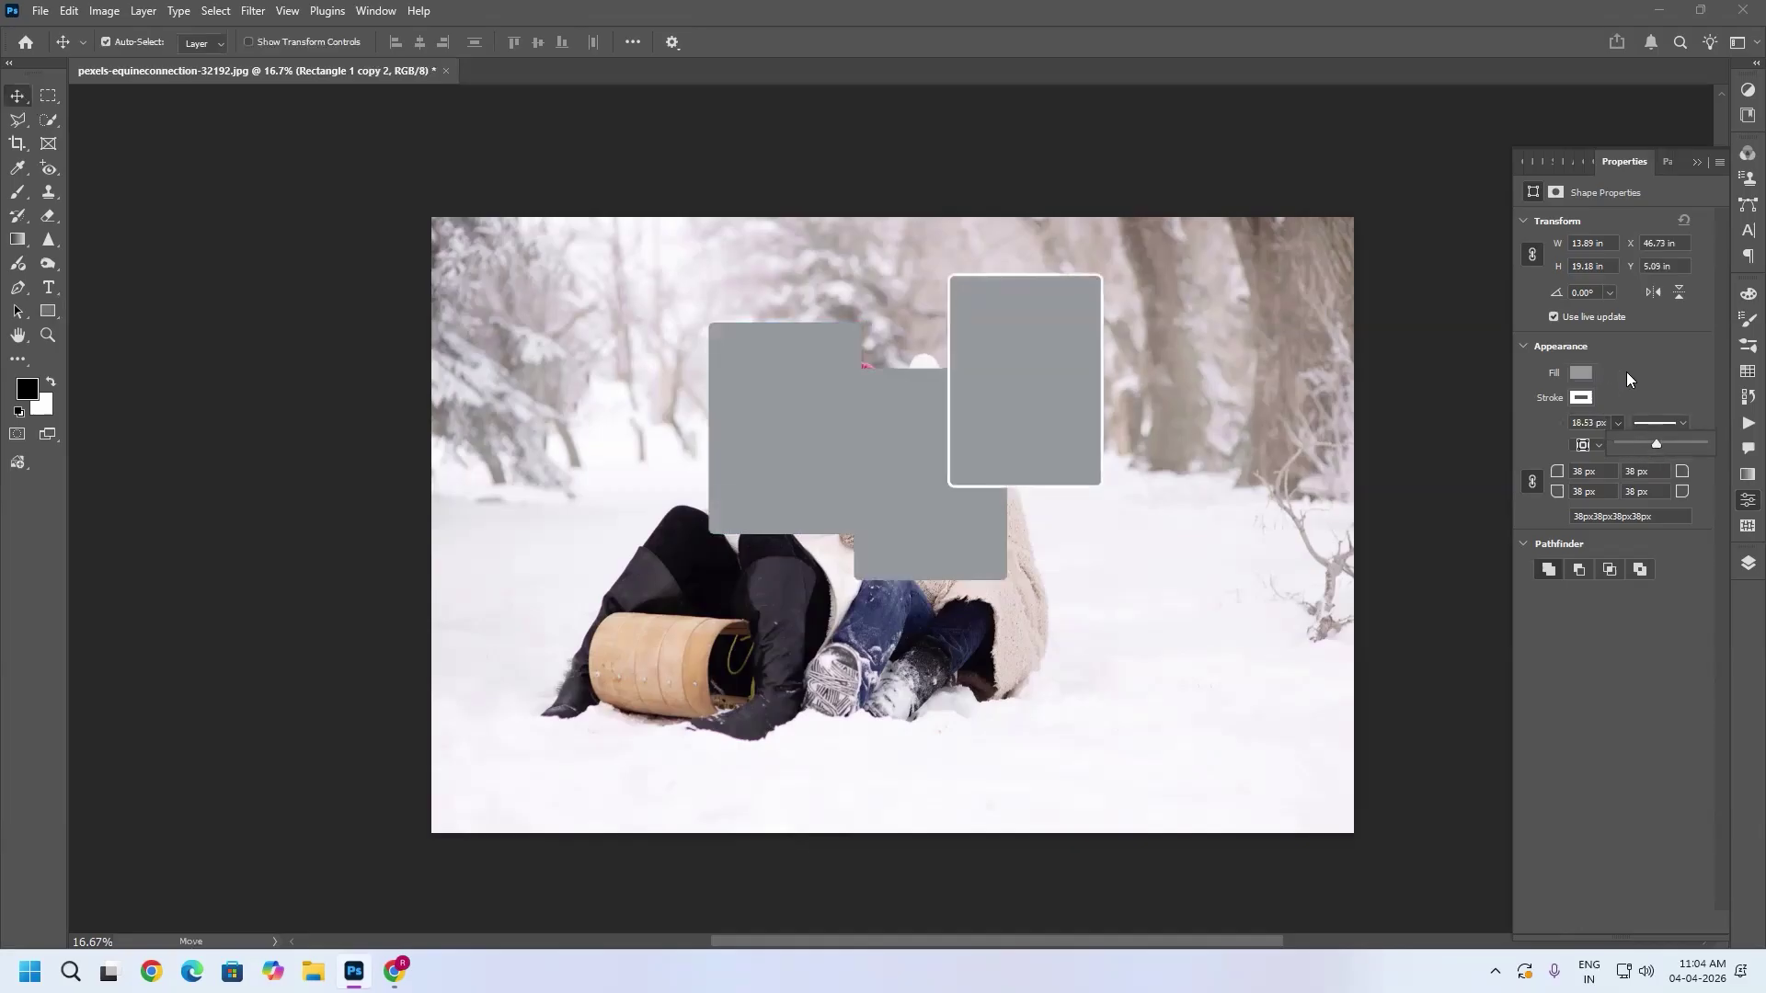
Step: Delete the two unstroked rectangles and duplicate the white-stroked one four times, spreading the copies over the women
click(909, 471)
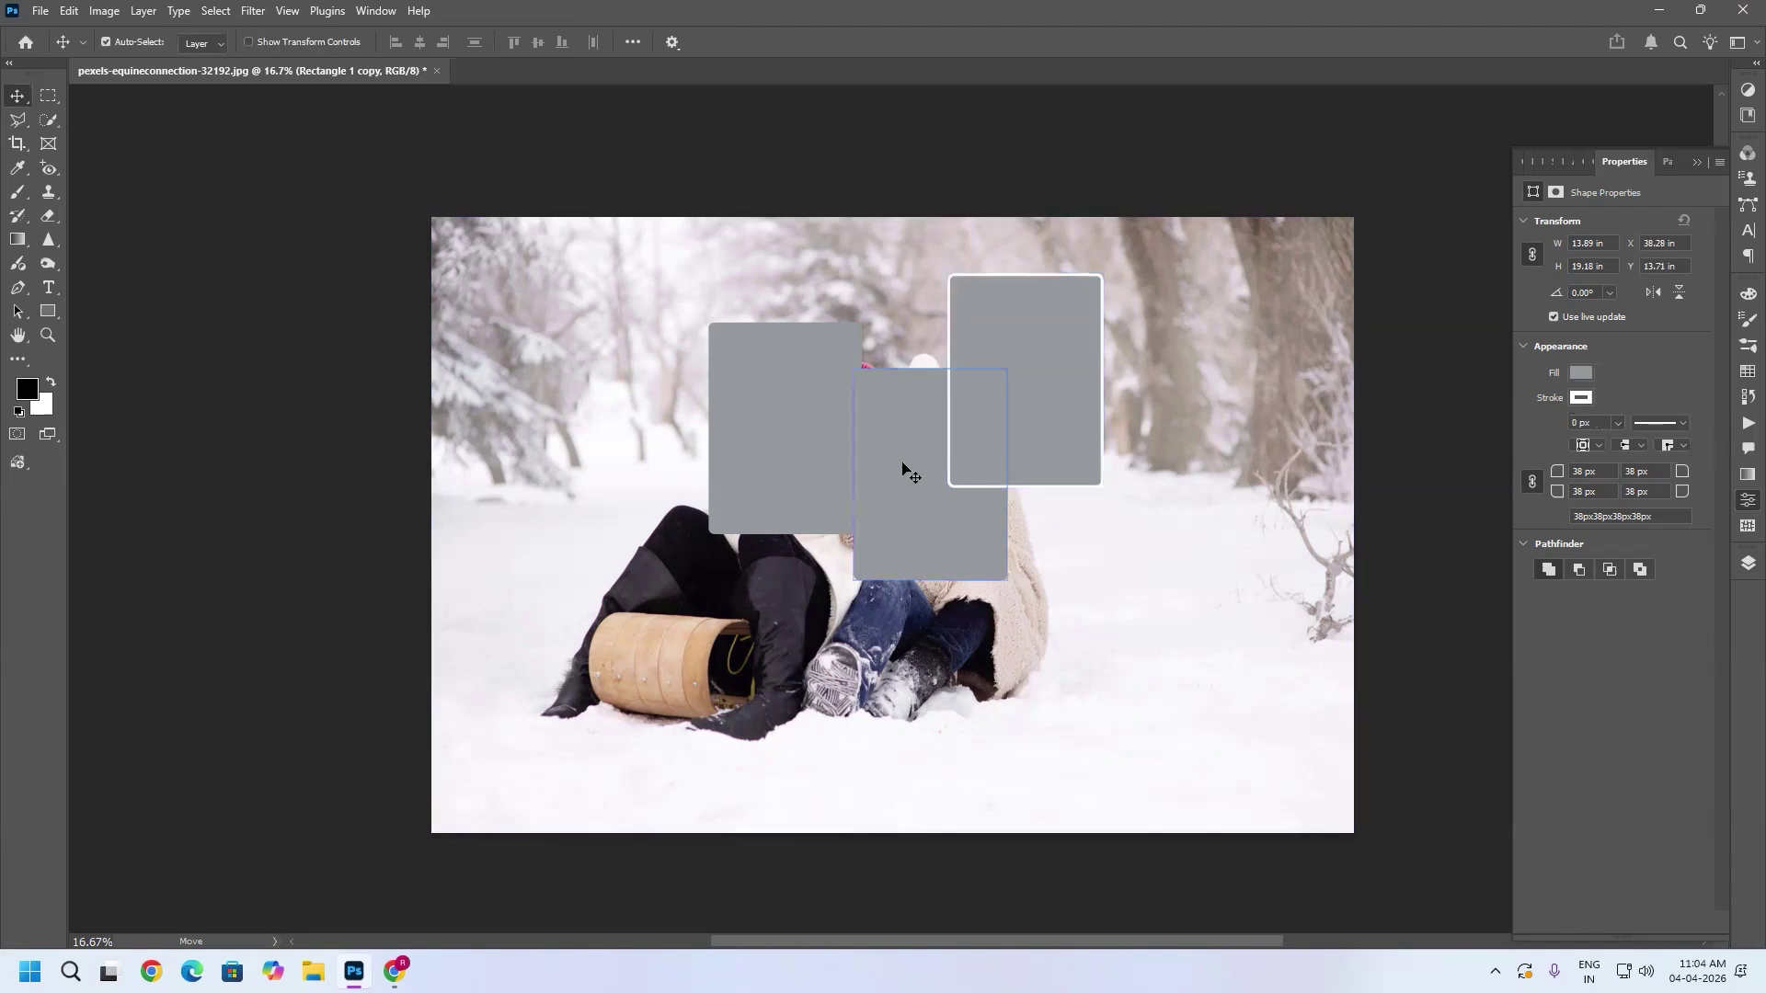
key(Delete)
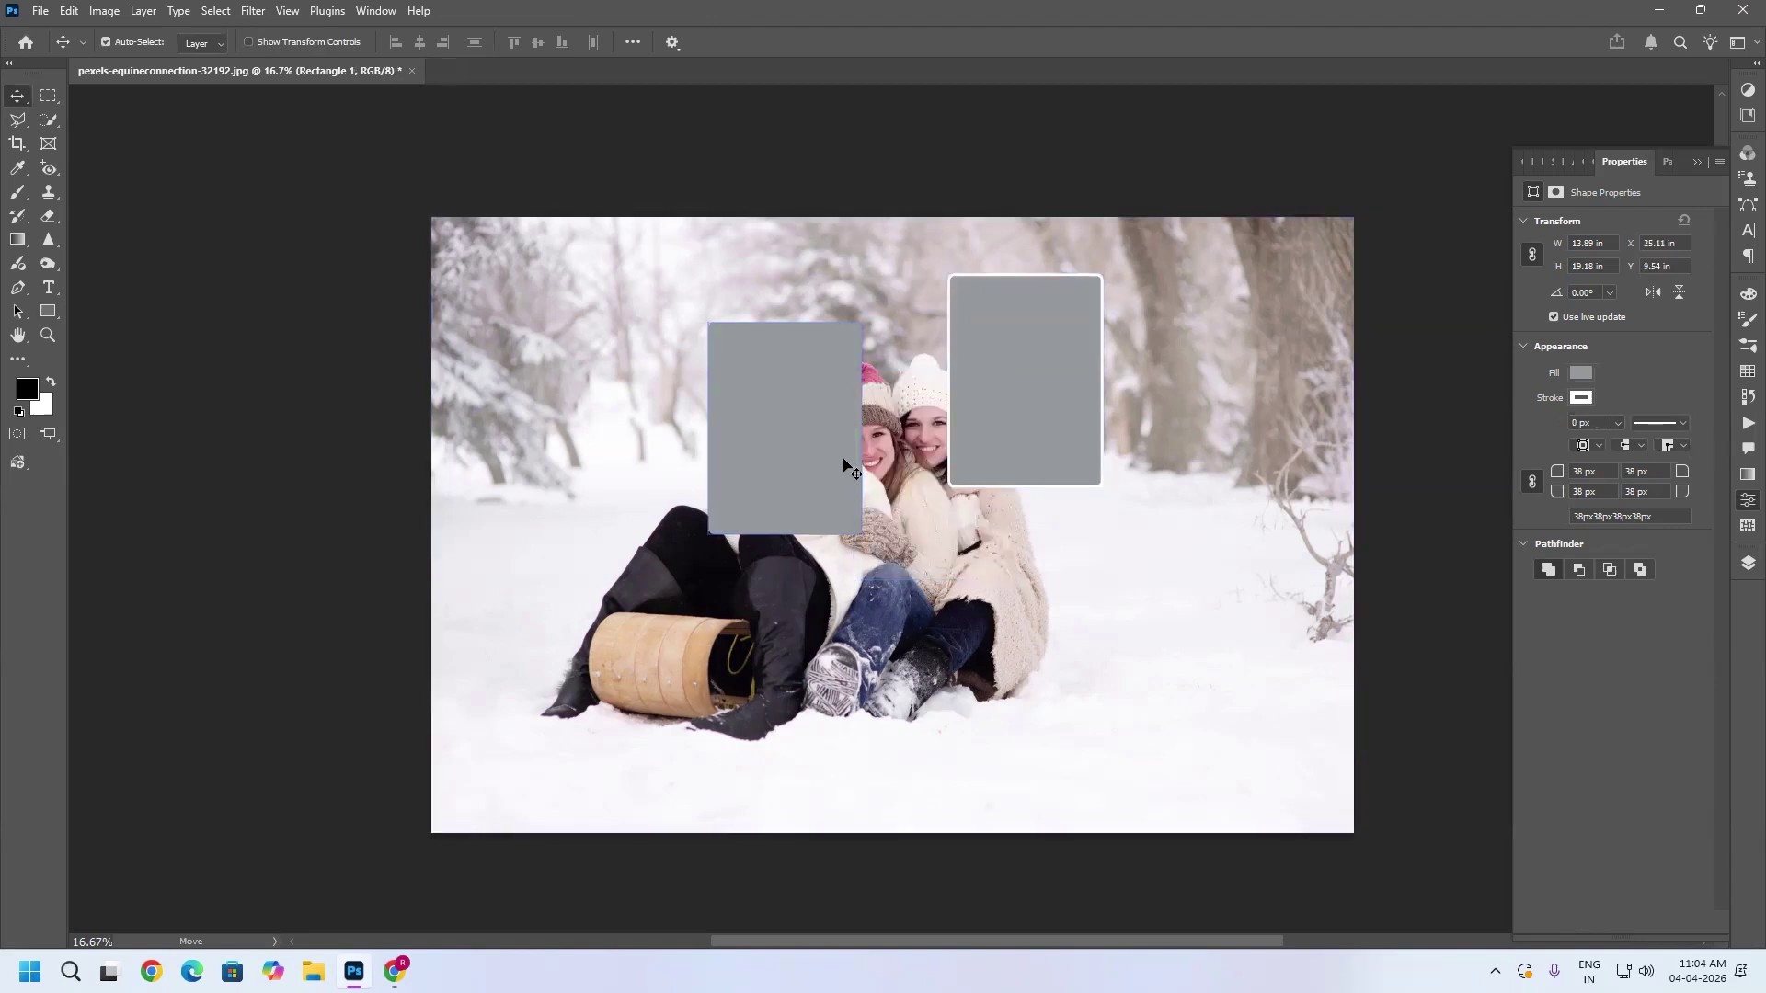
key(Delete)
click(1018, 382)
drag(1038, 387, 1021, 618)
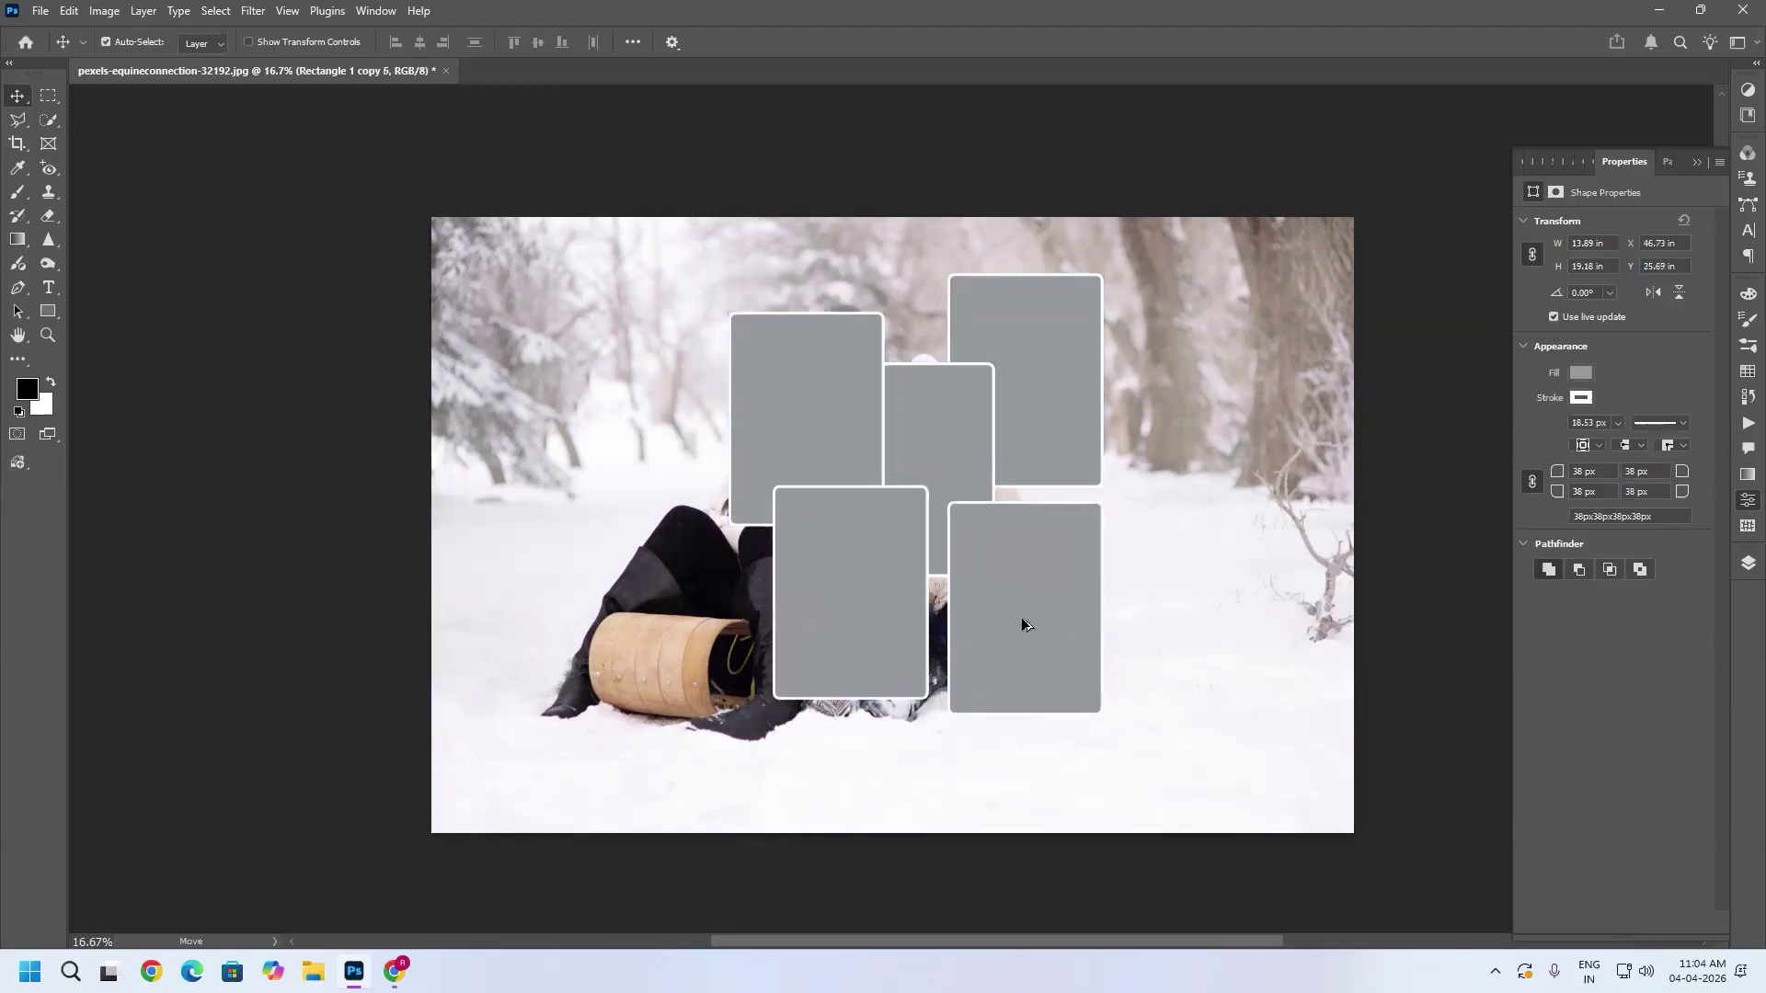
Step: Place a duplicate of Layer 1 above each of the five rectangle layers and clip the topmost copy to its rectangle
click(1738, 572)
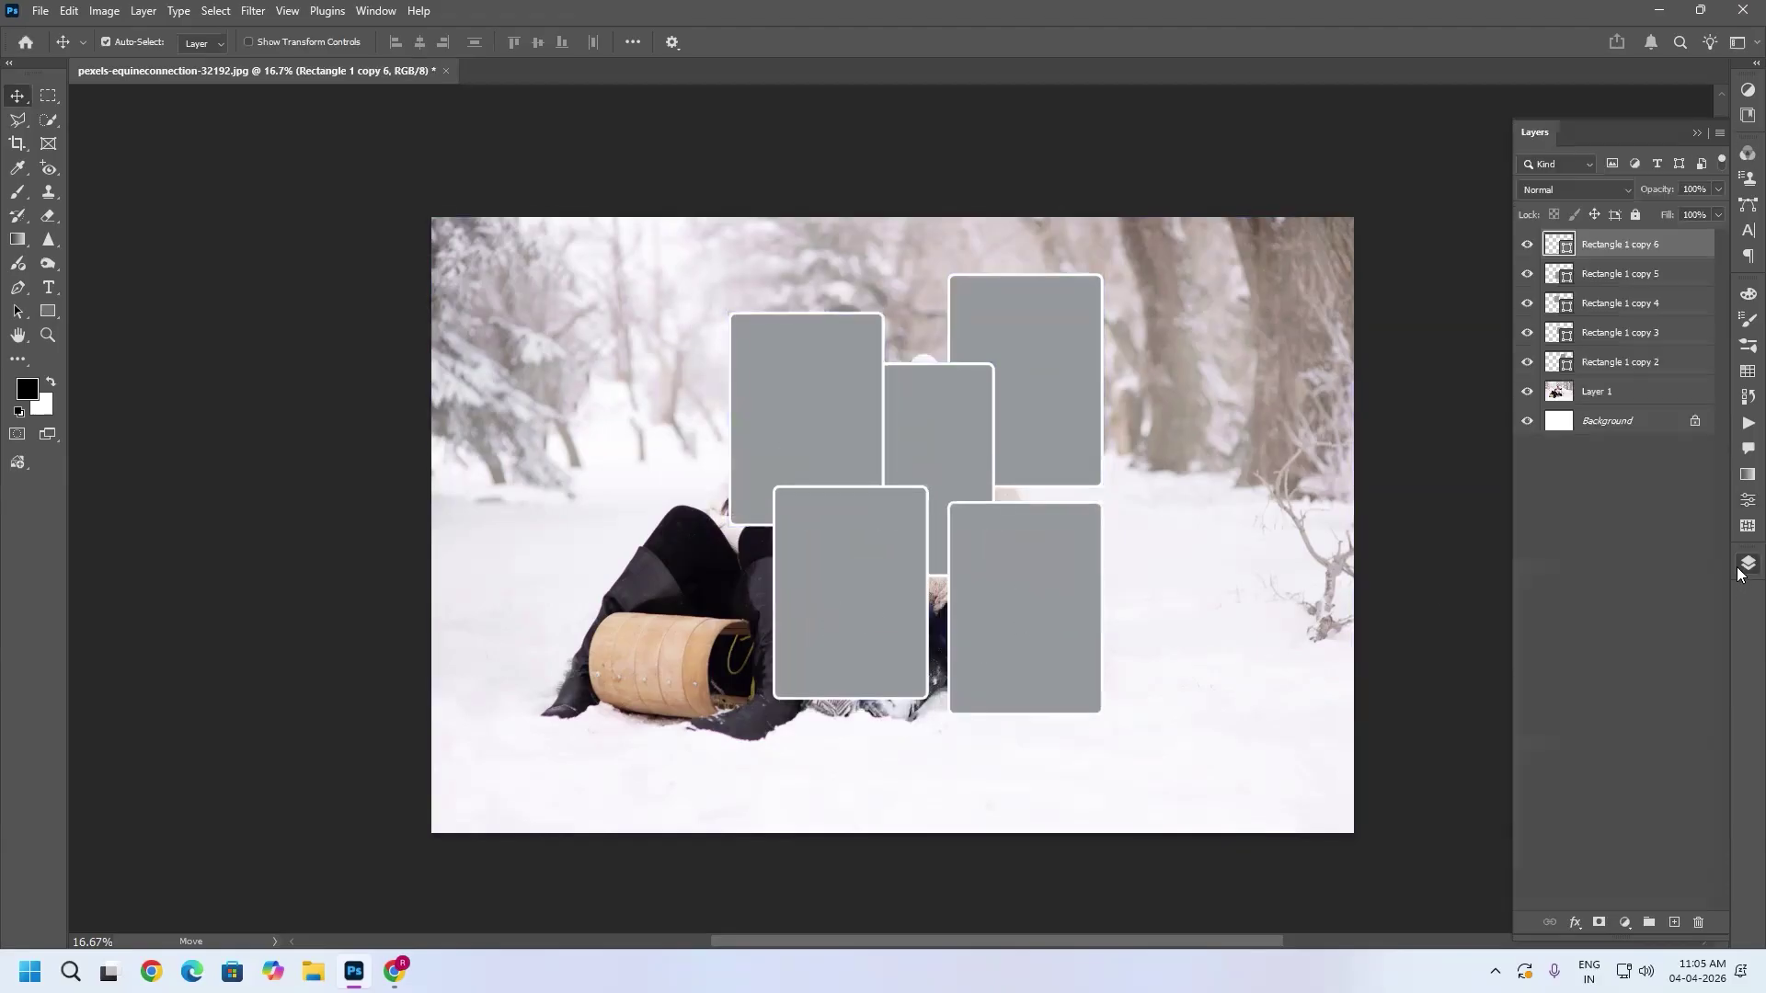
click(1647, 396)
alt+drag(1653, 399, 1665, 241)
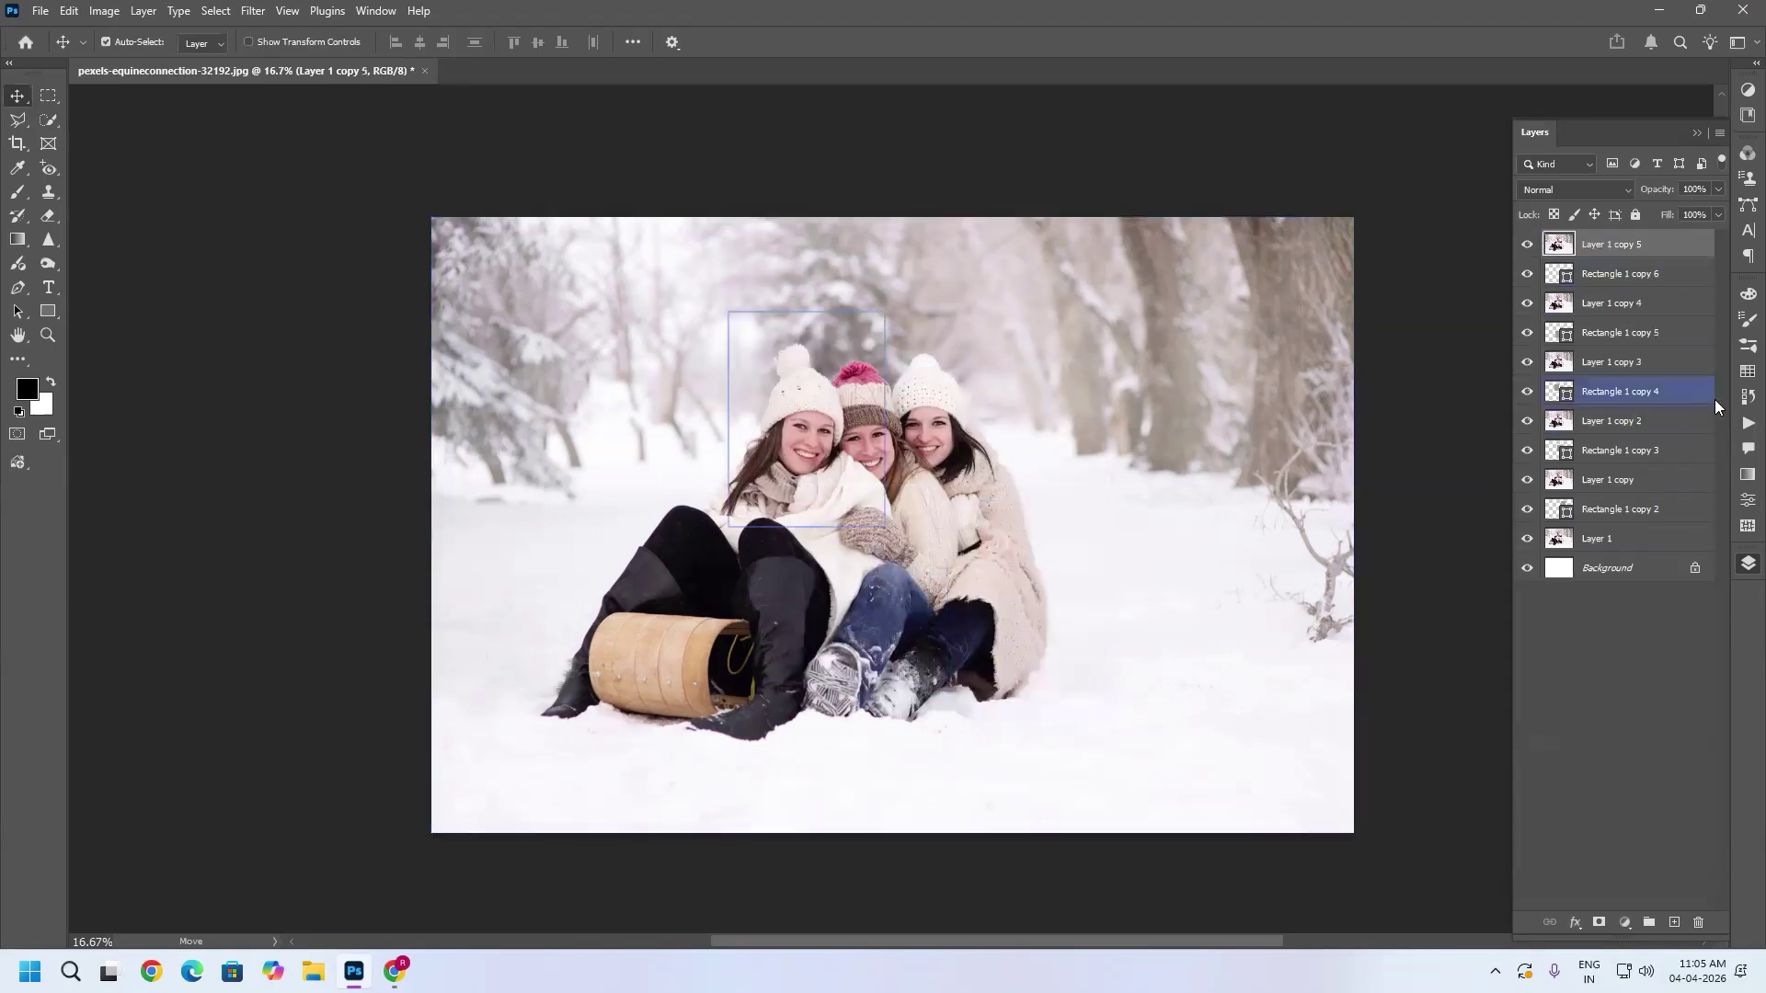
alt+click(1675, 250)
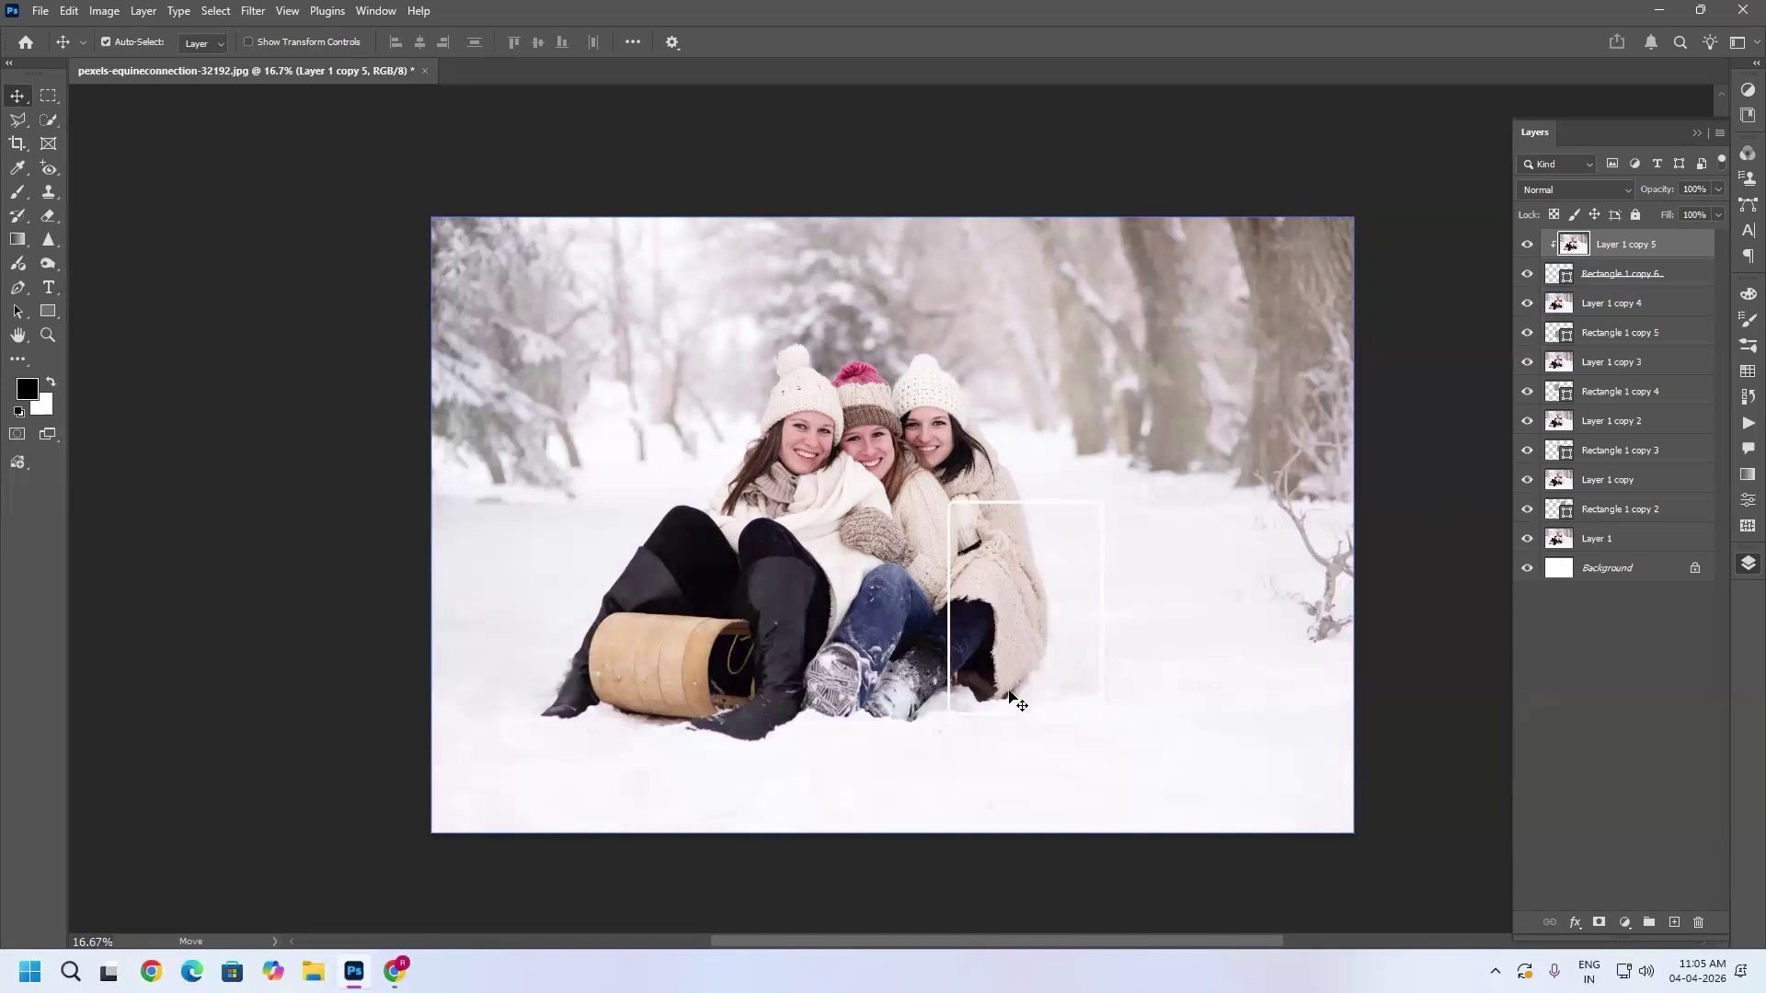
Step: Enable a Drop Shadow on the Rectangle 1 copy 6 layer and bring up its settings, keeping the image in view
double_click(1691, 279)
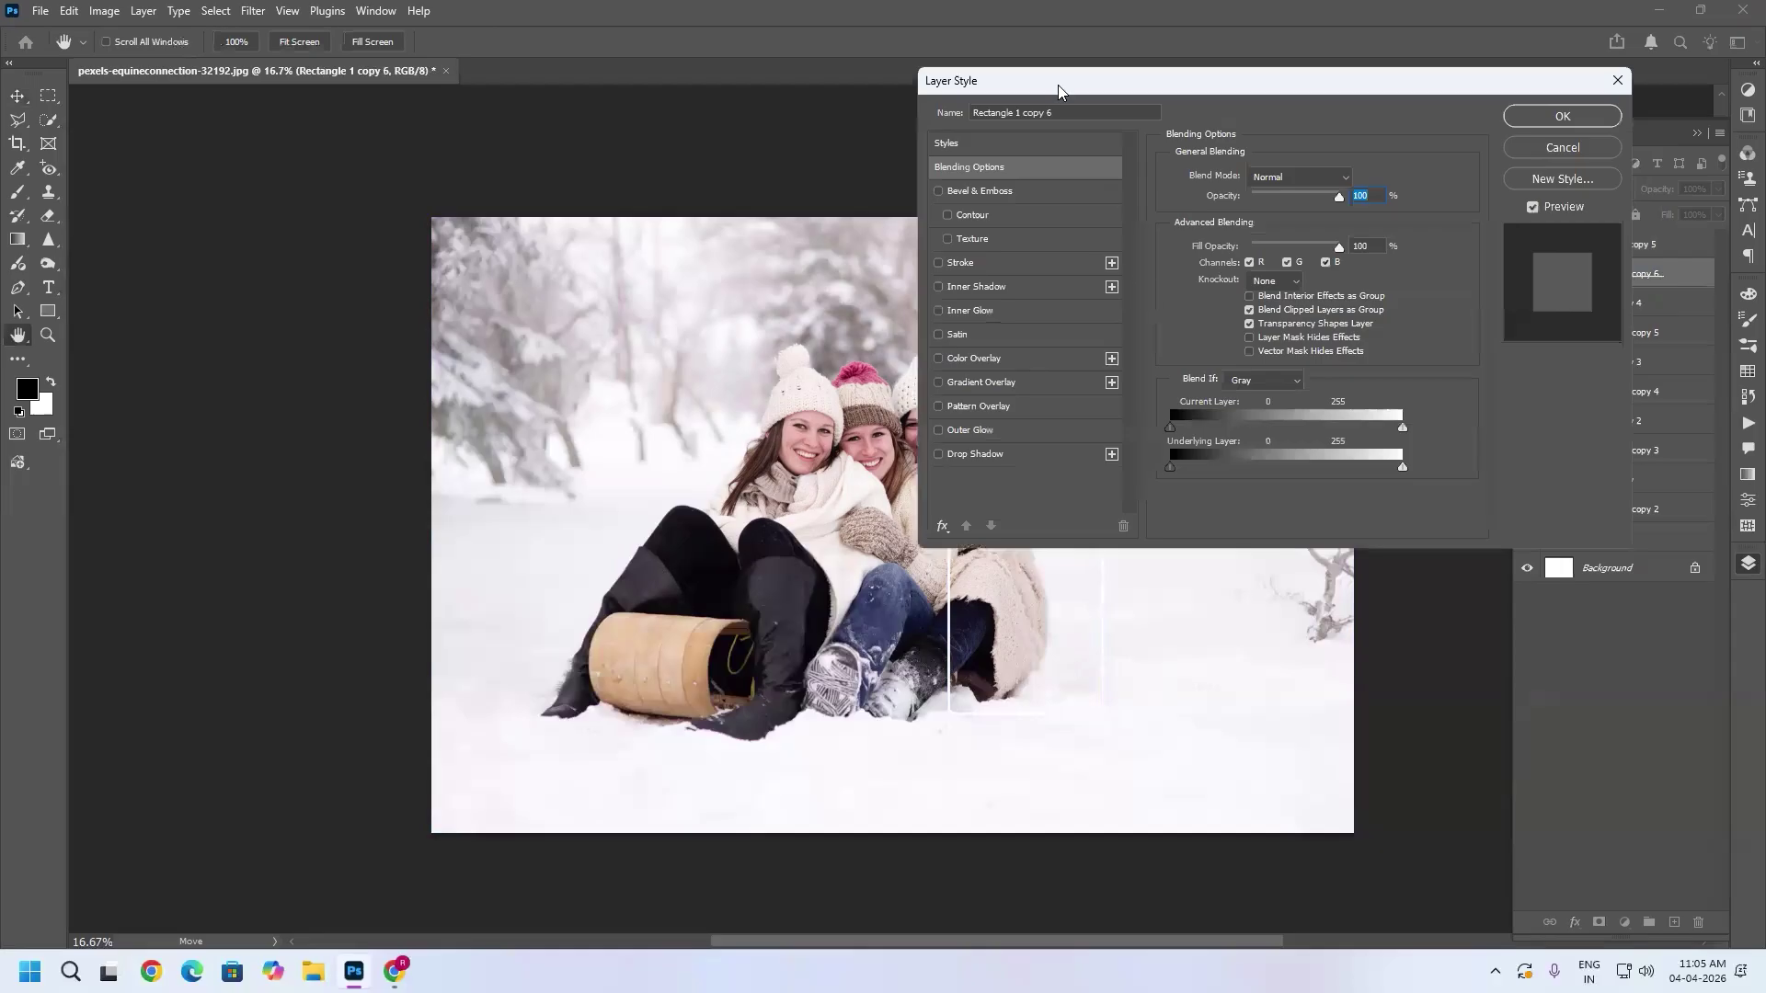
drag(1065, 81, 221, 71)
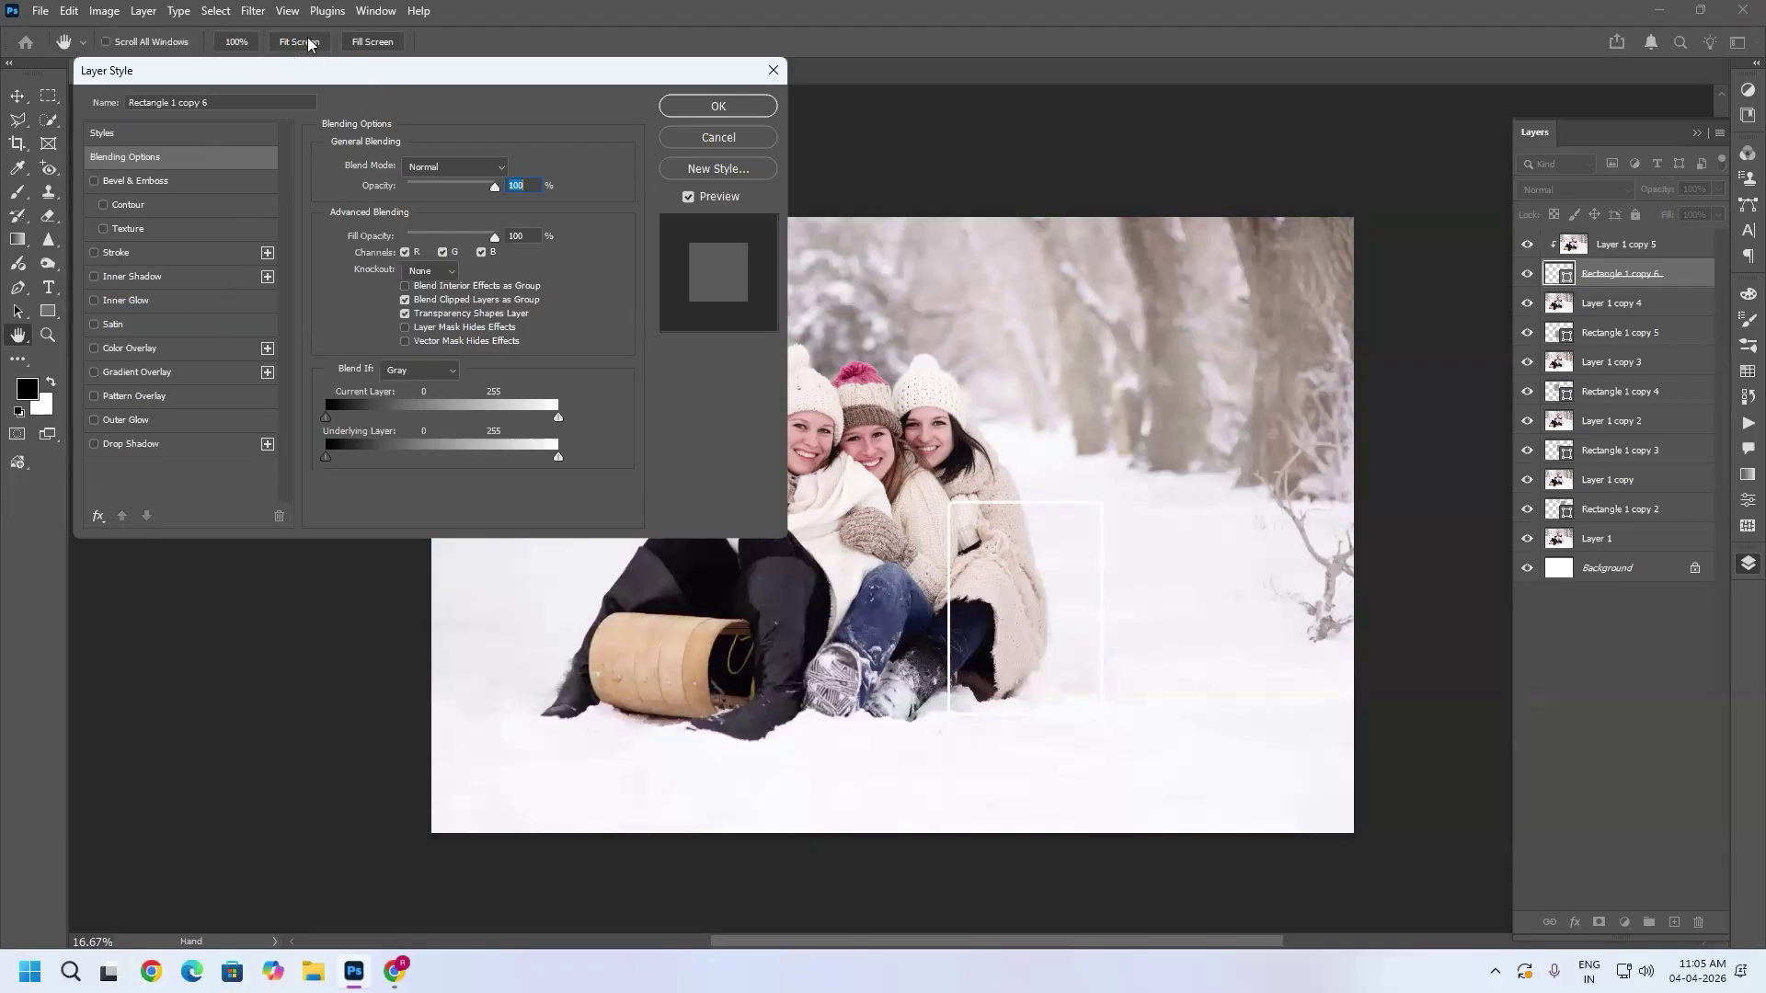
drag(308, 43, 226, 14)
click(12, 415)
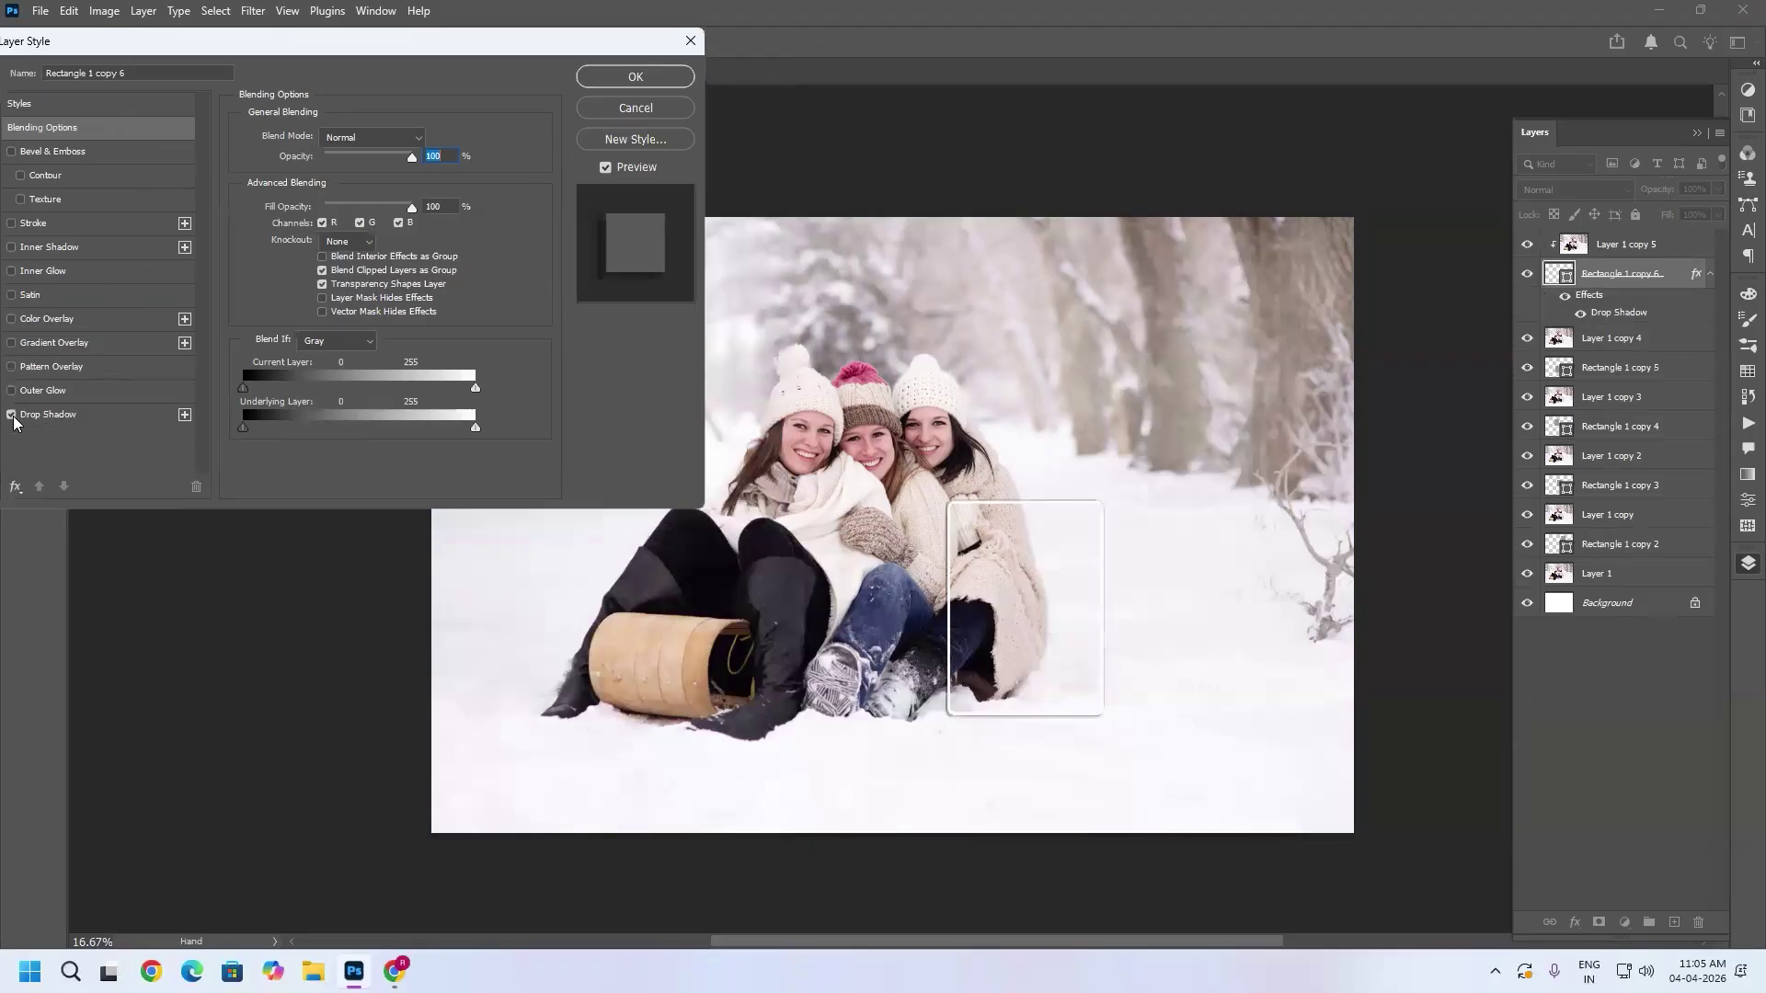
click(136, 418)
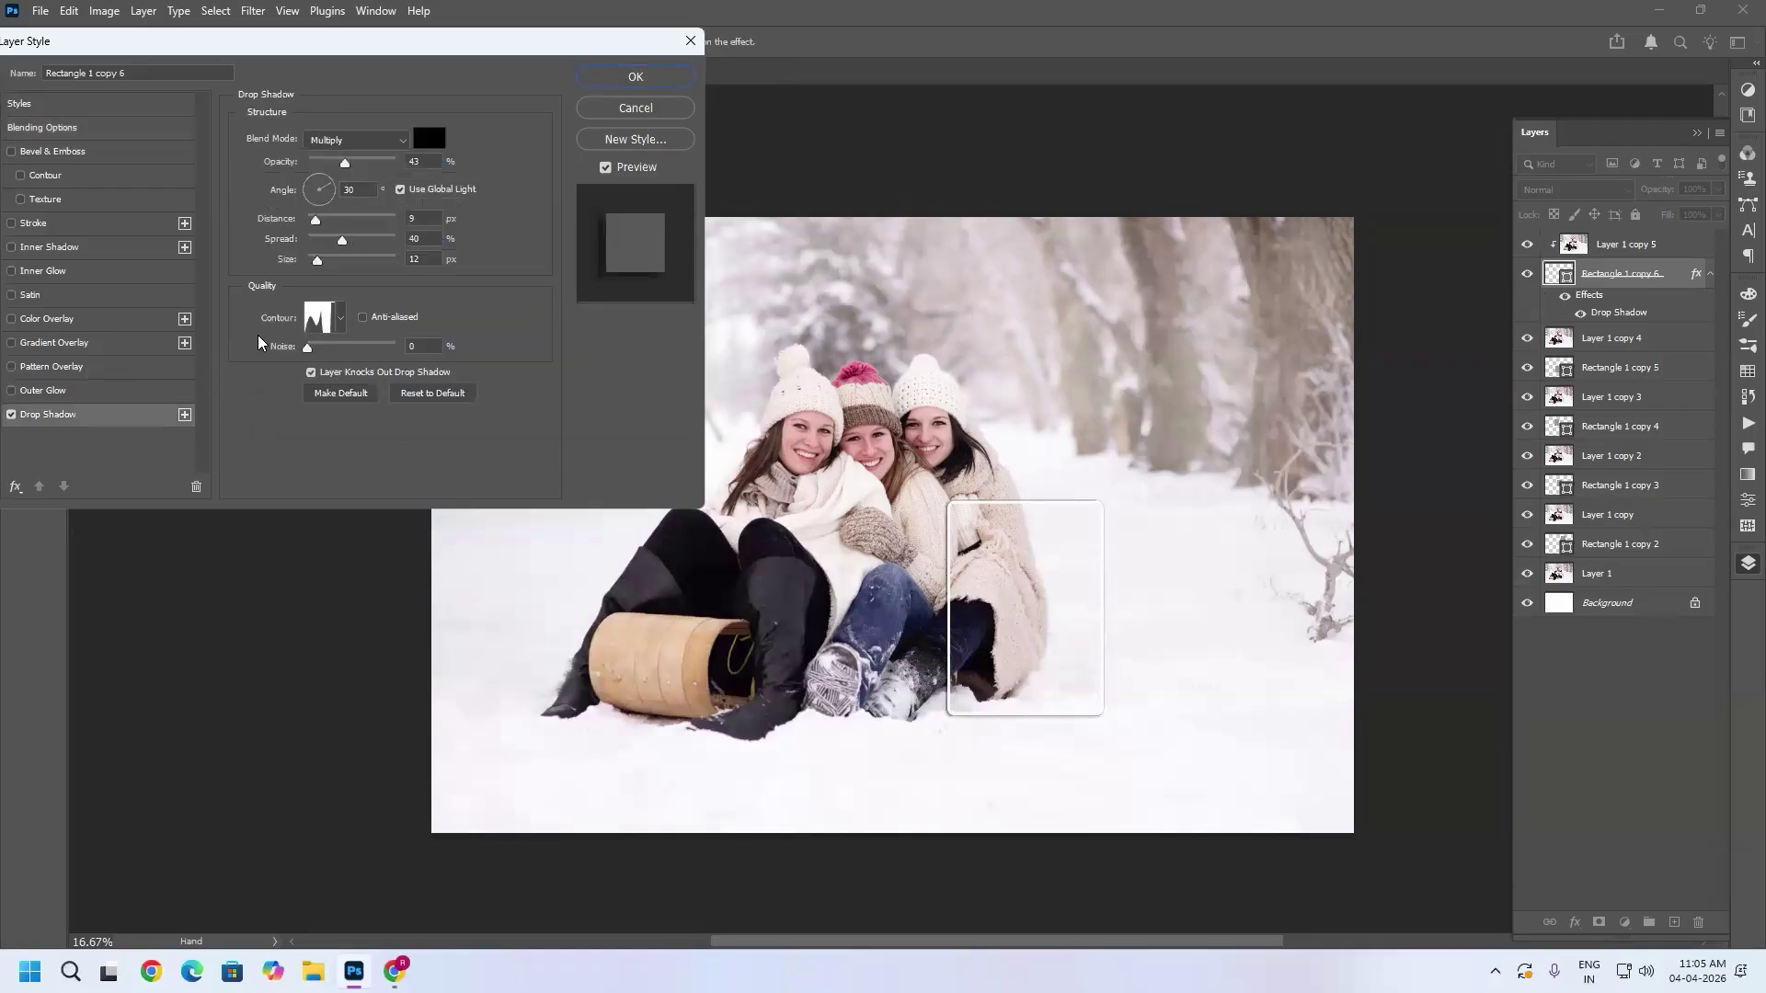
Step: Set the drop shadow to 29% opacity, linear contour, 109 px size and 30% spread, and apply it
drag(341, 165, 332, 164)
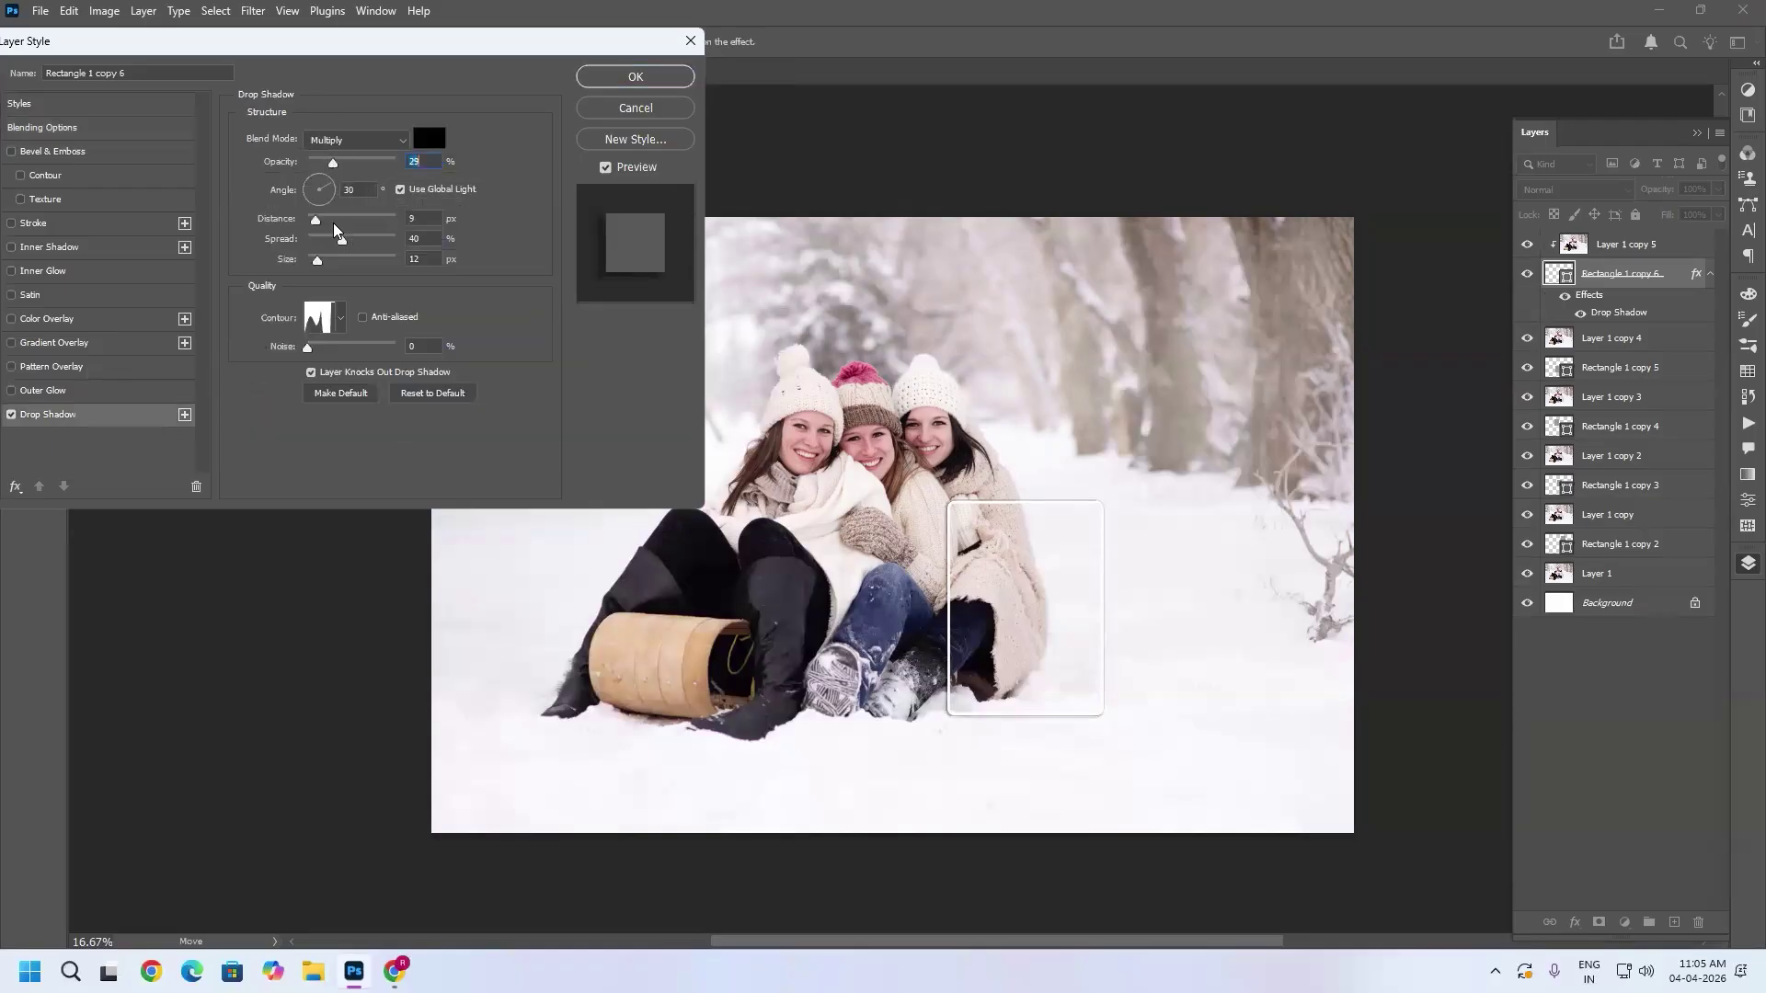
click(341, 318)
click(226, 358)
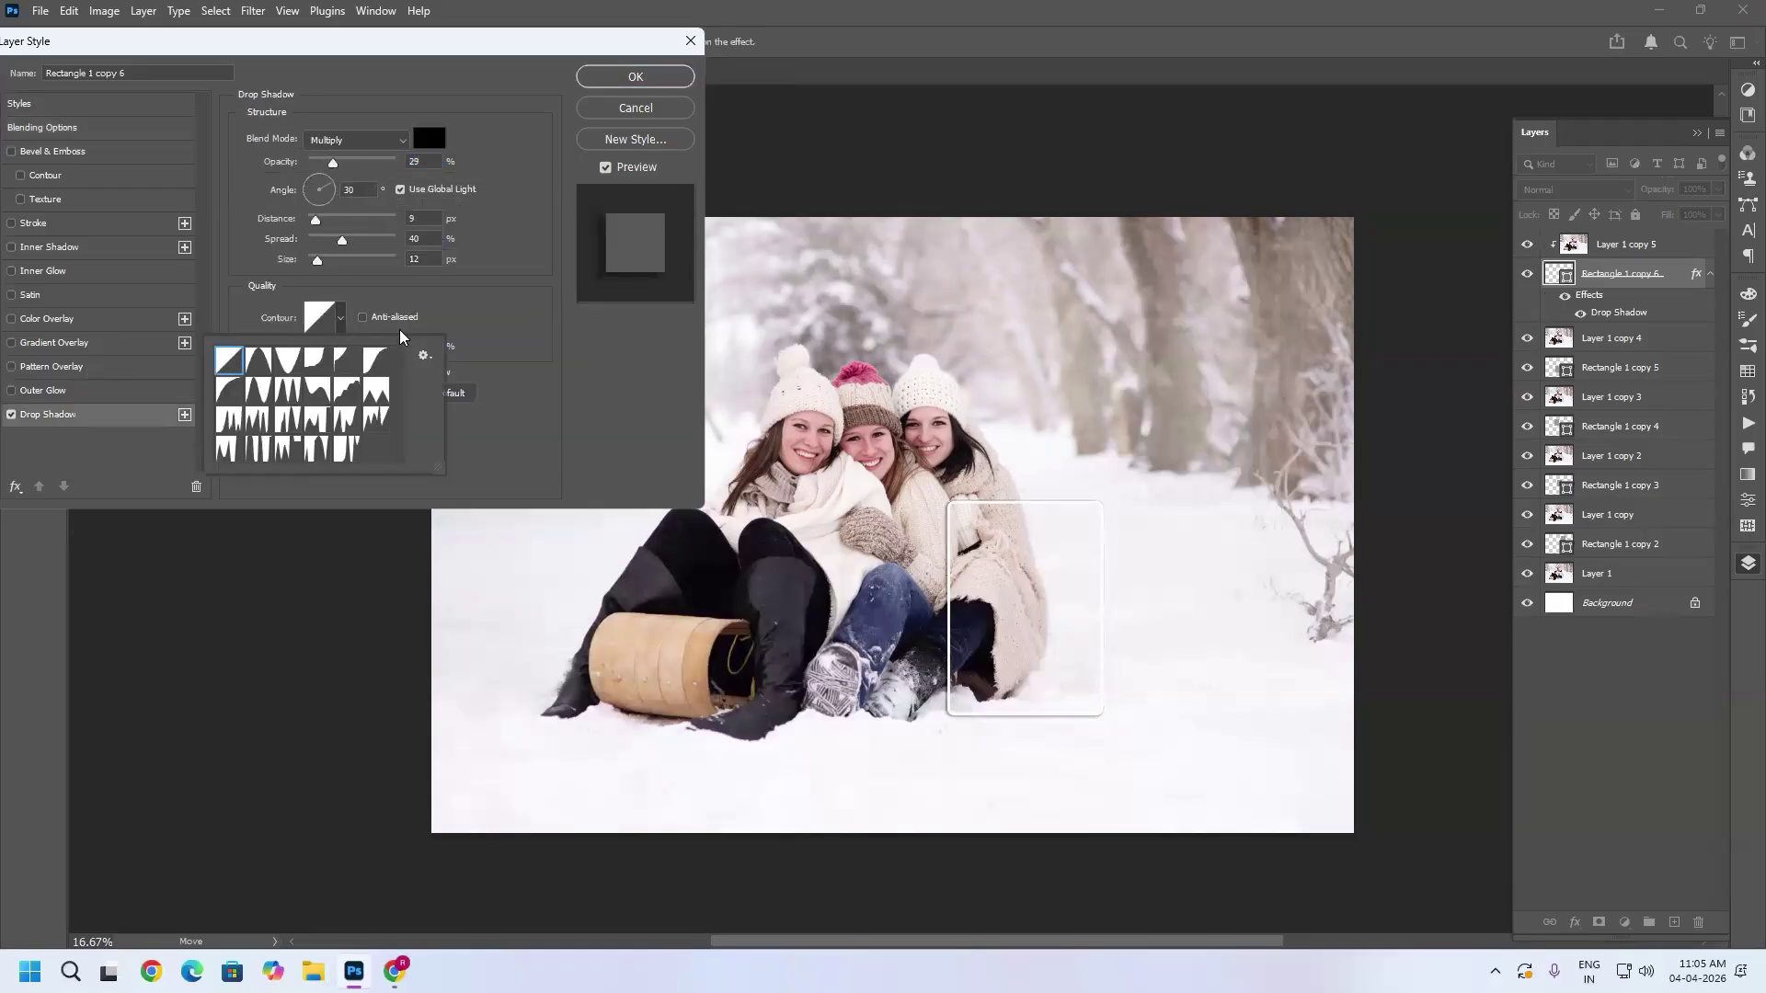
drag(322, 264, 353, 278)
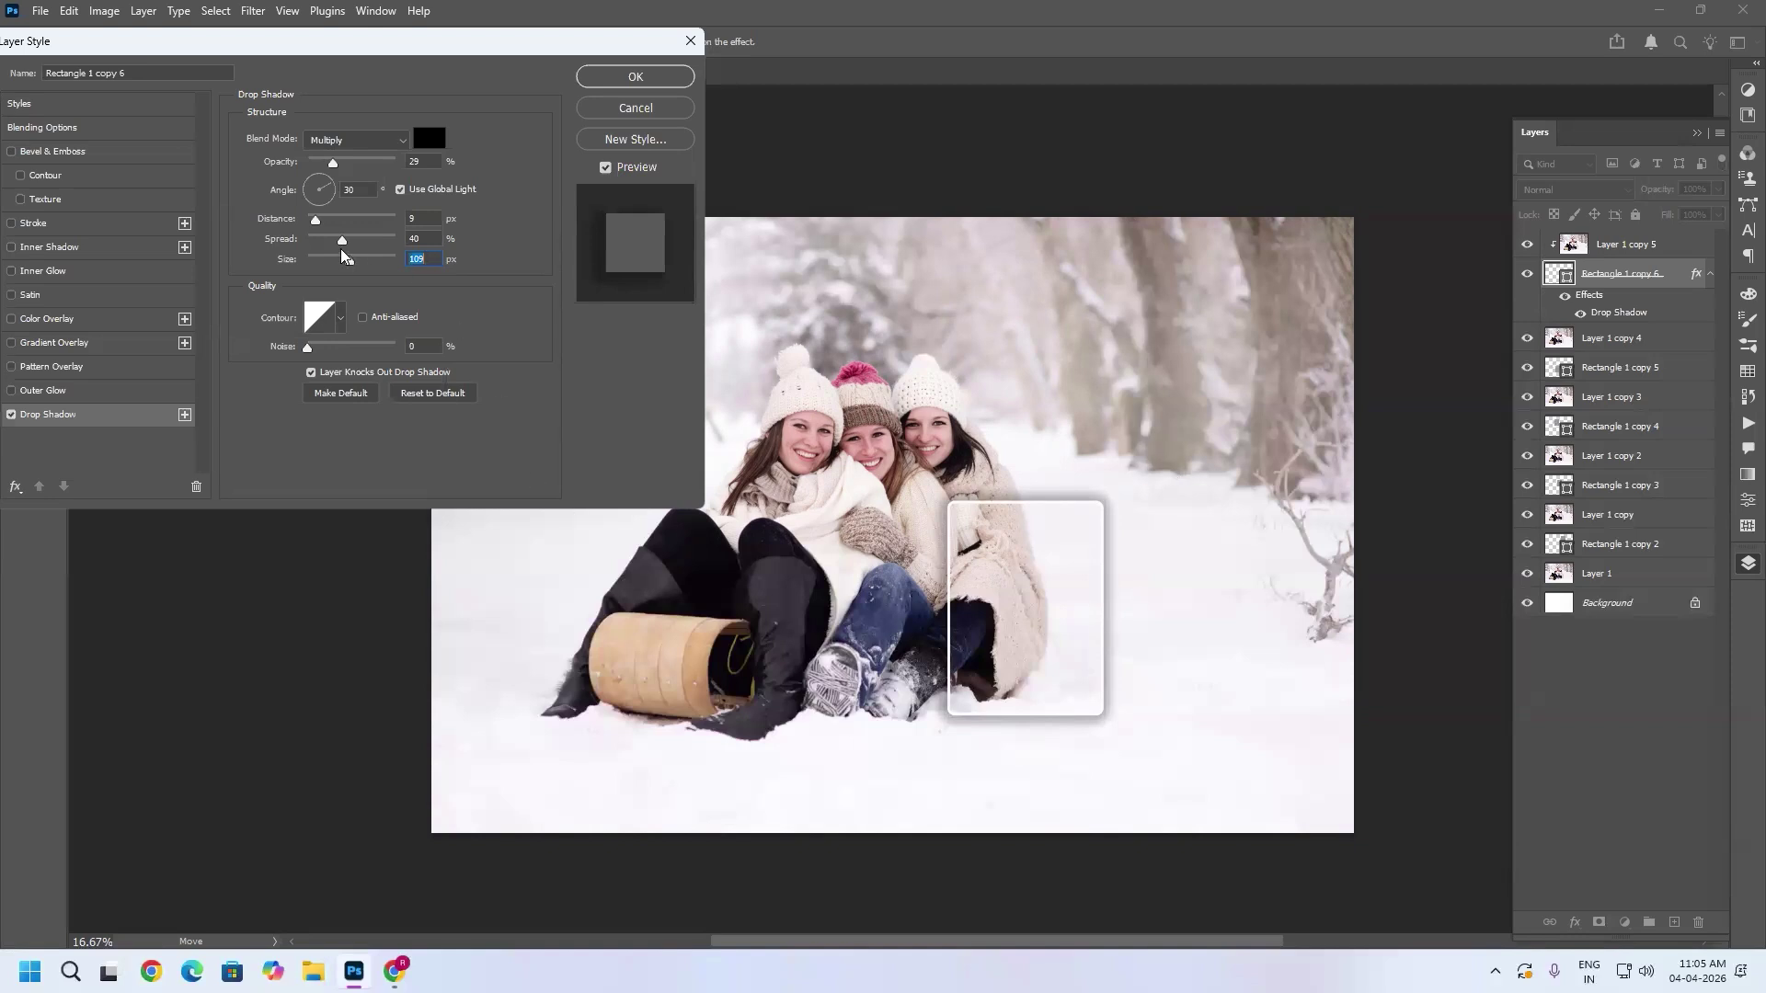
drag(343, 242, 335, 242)
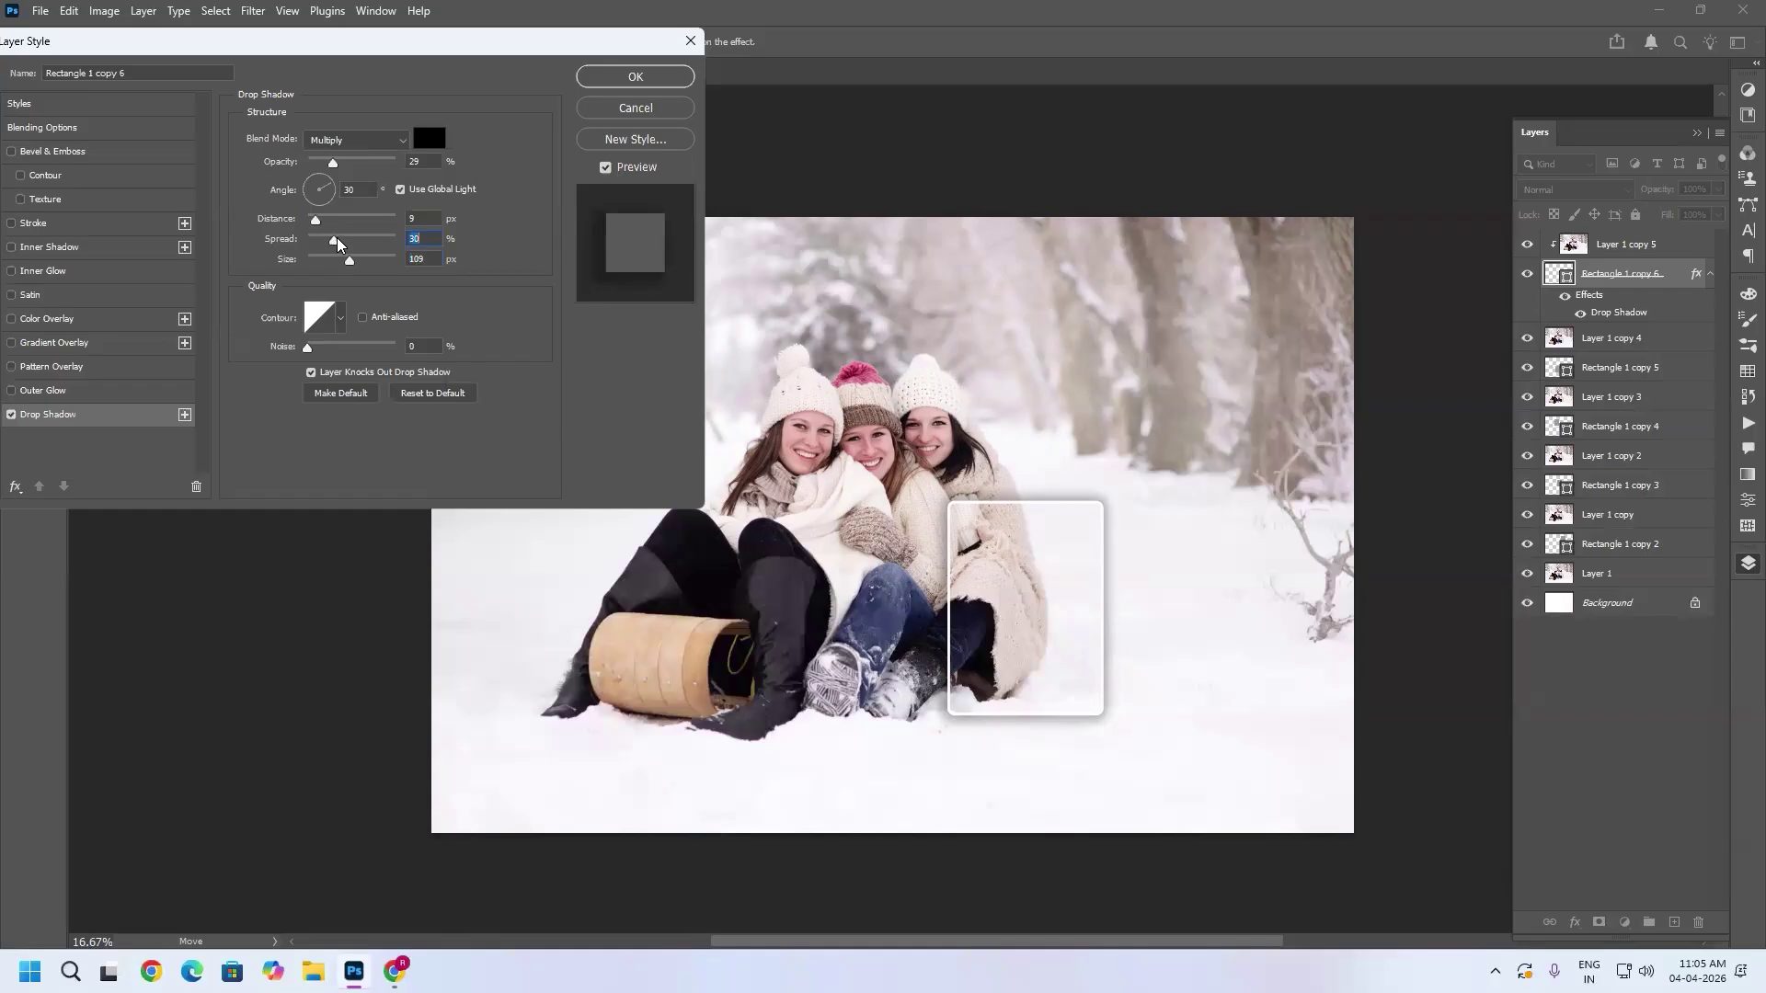
click(625, 87)
click(1112, 654)
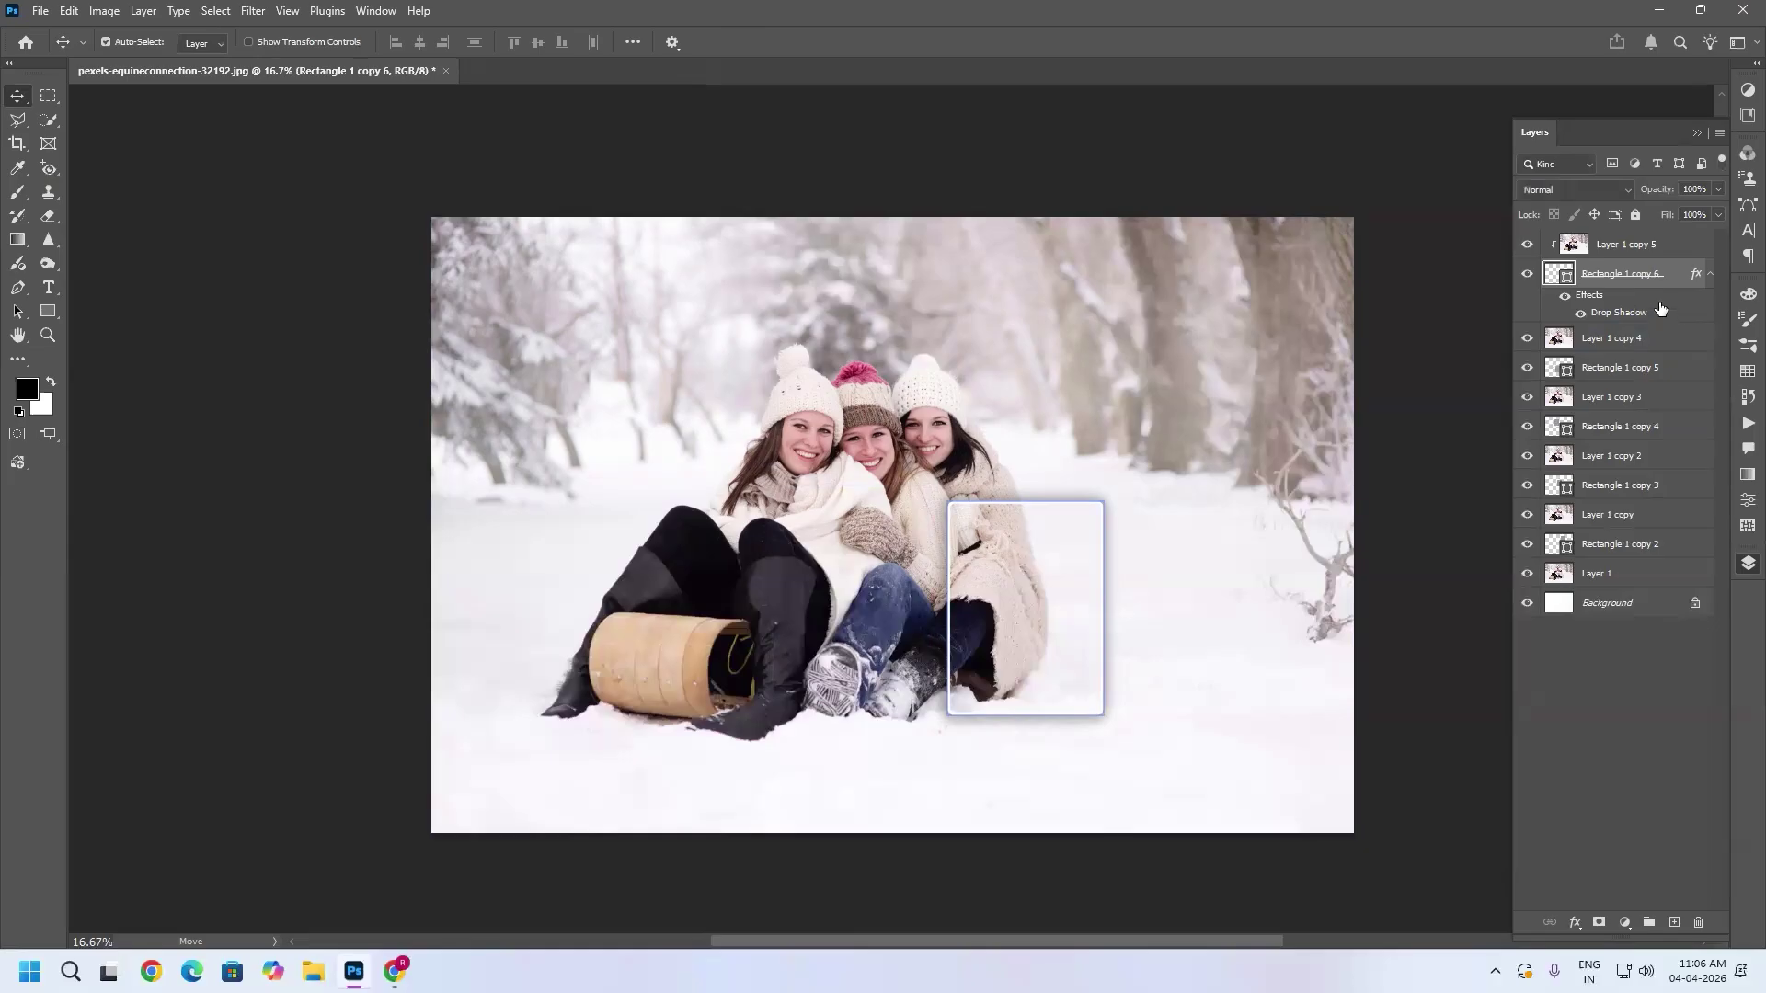
Step: Copy the layer style of Rectangle 1 copy 6 and paste it onto the other four rectangle layers
right_click(1649, 280)
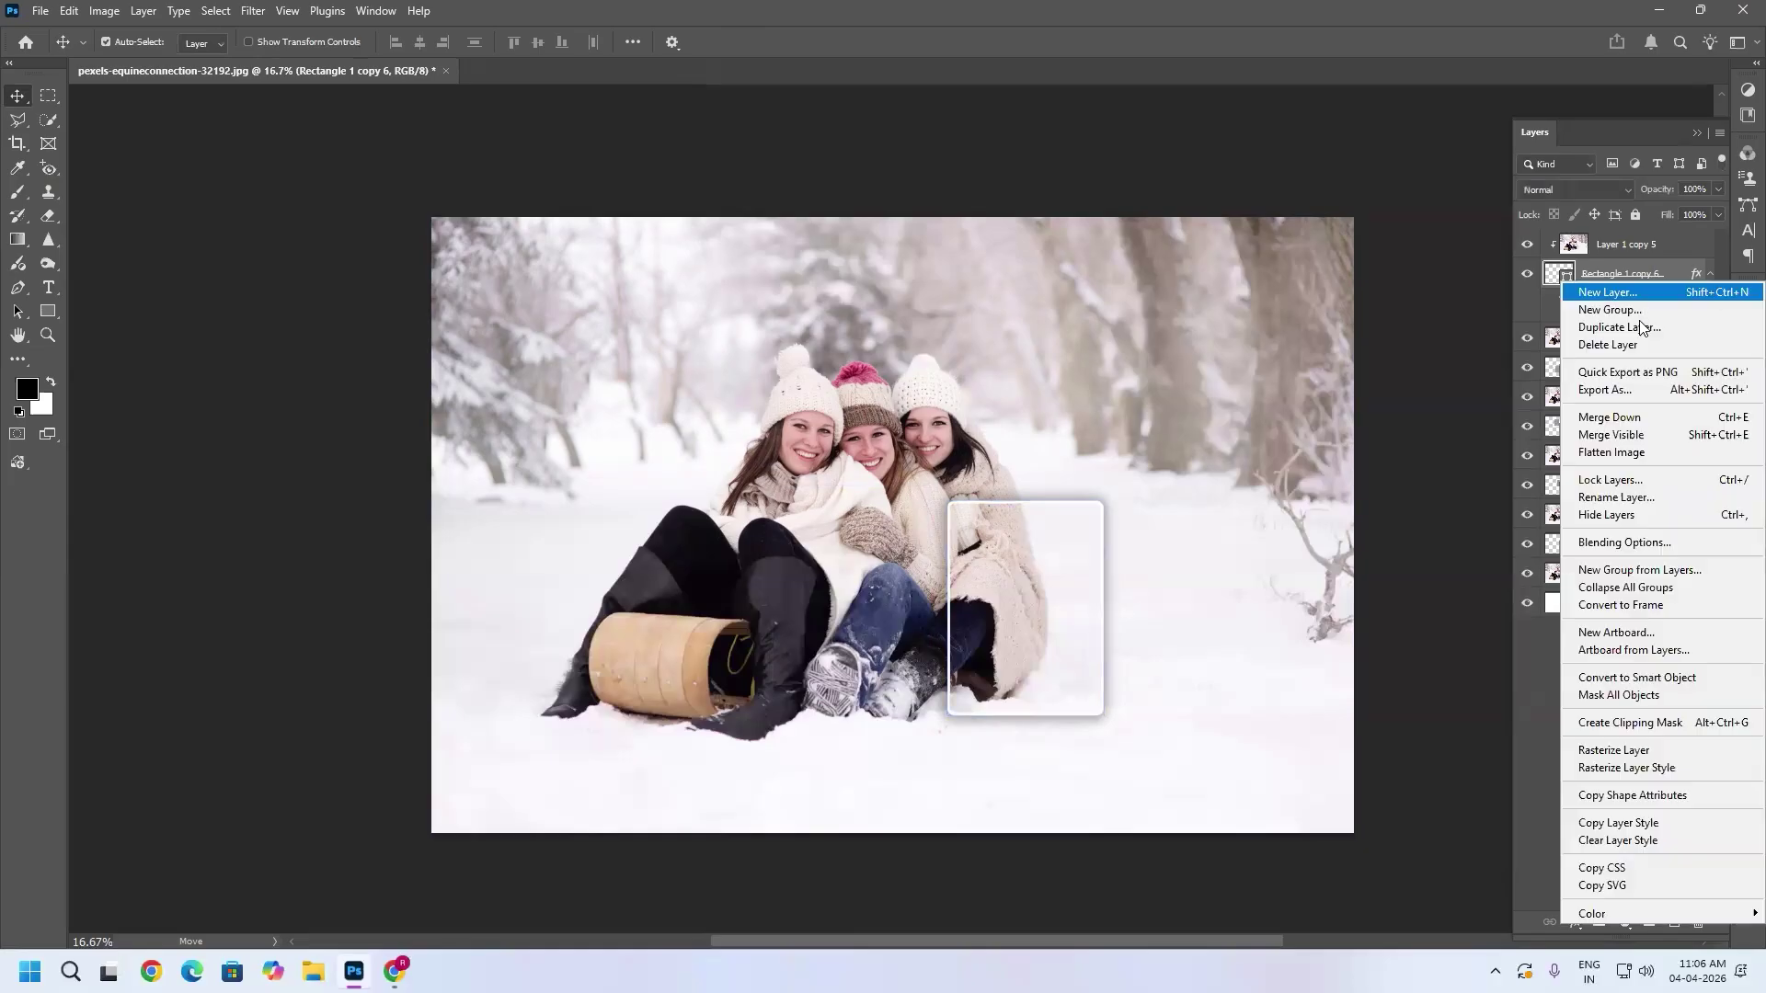
click(1624, 823)
click(1689, 368)
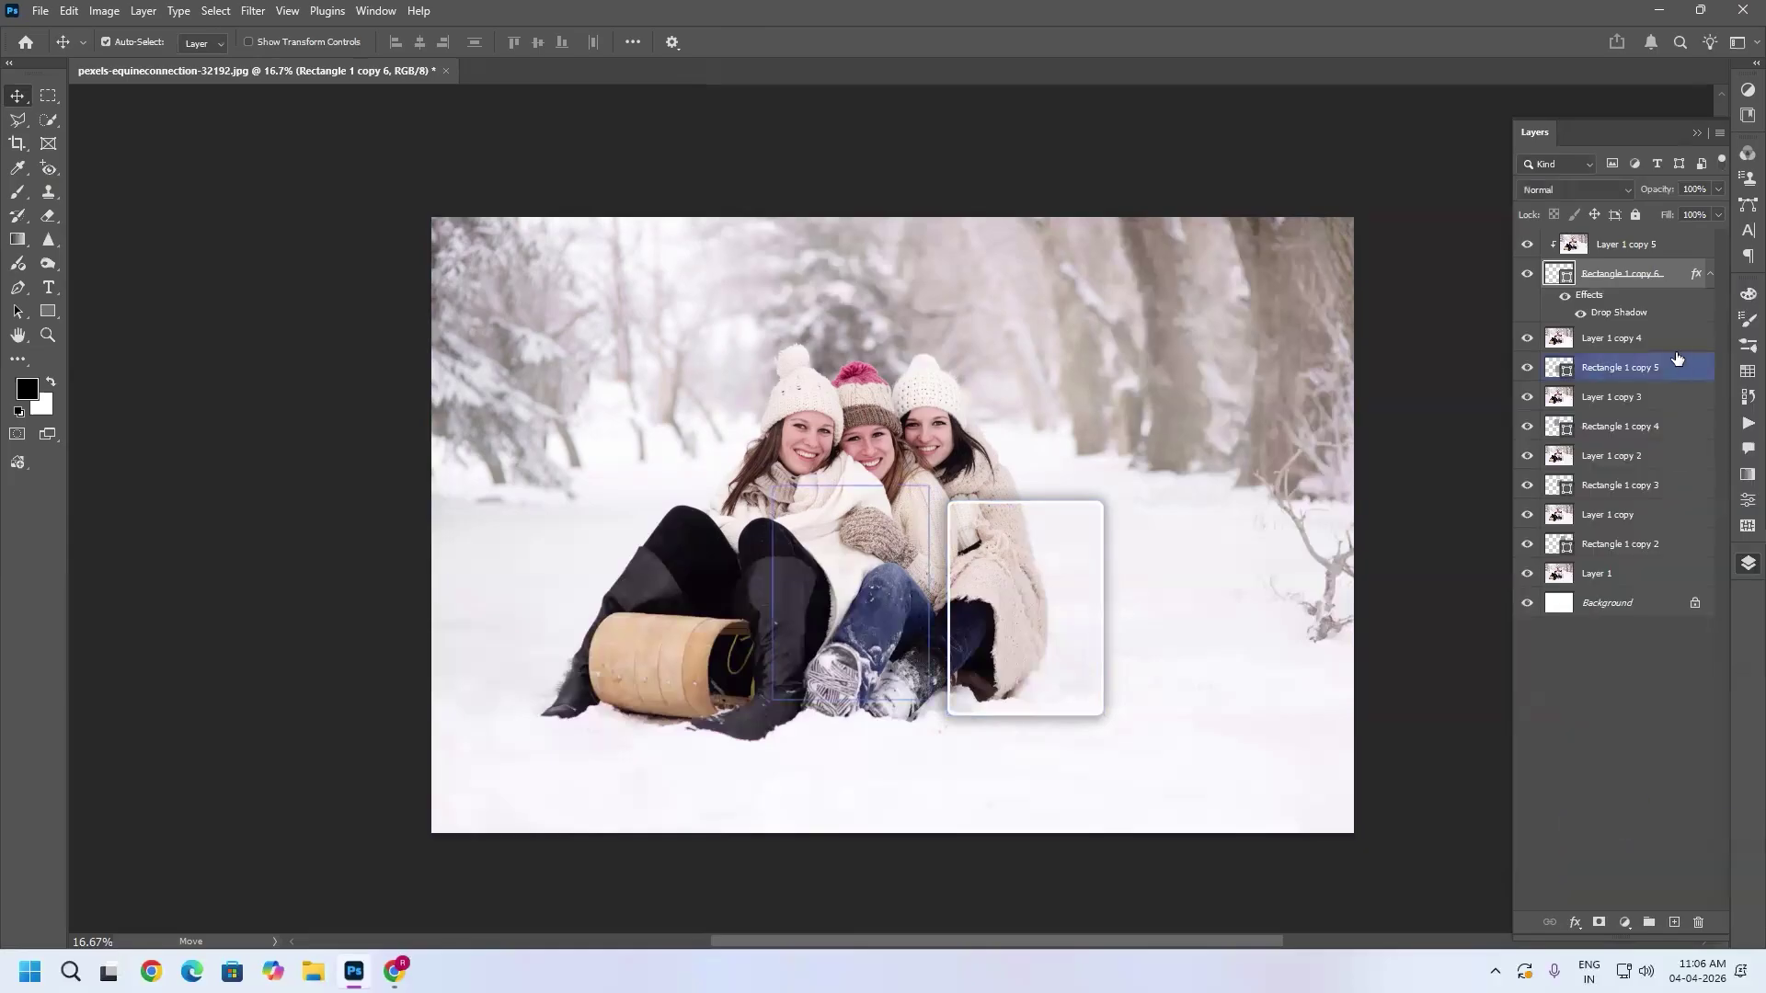
ctrl+click(1665, 431)
ctrl+click(1668, 489)
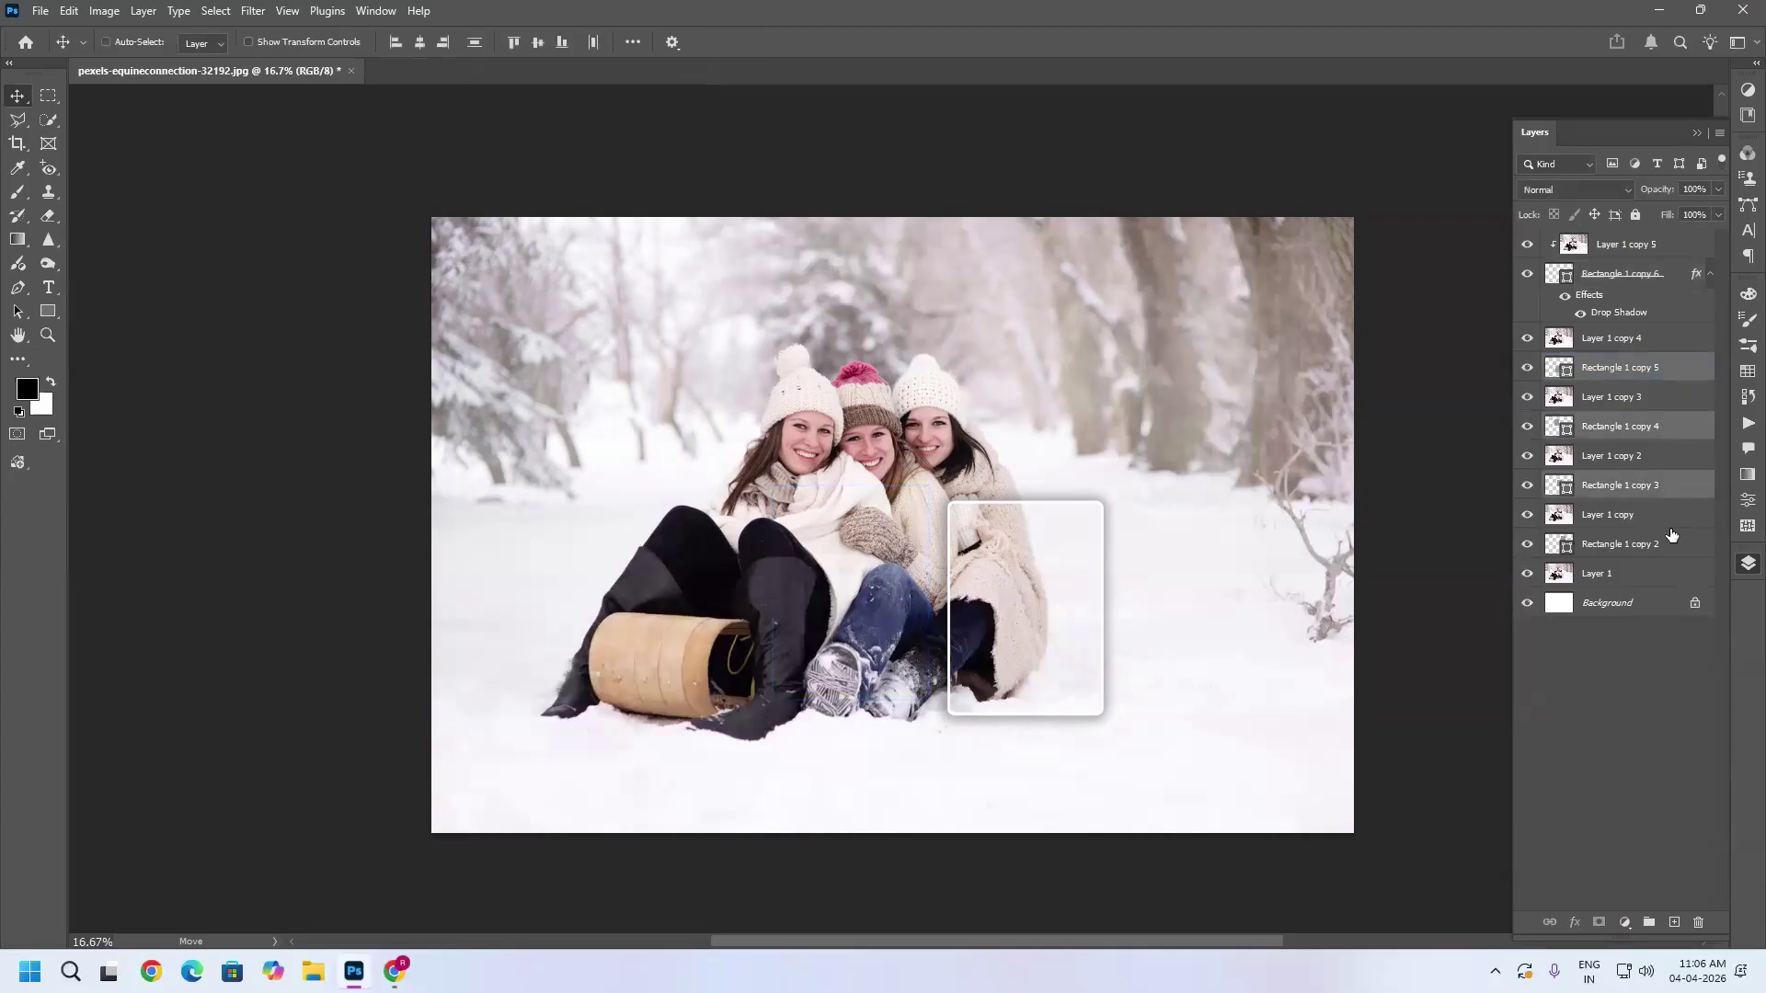
ctrl+click(1676, 549)
right_click(1679, 543)
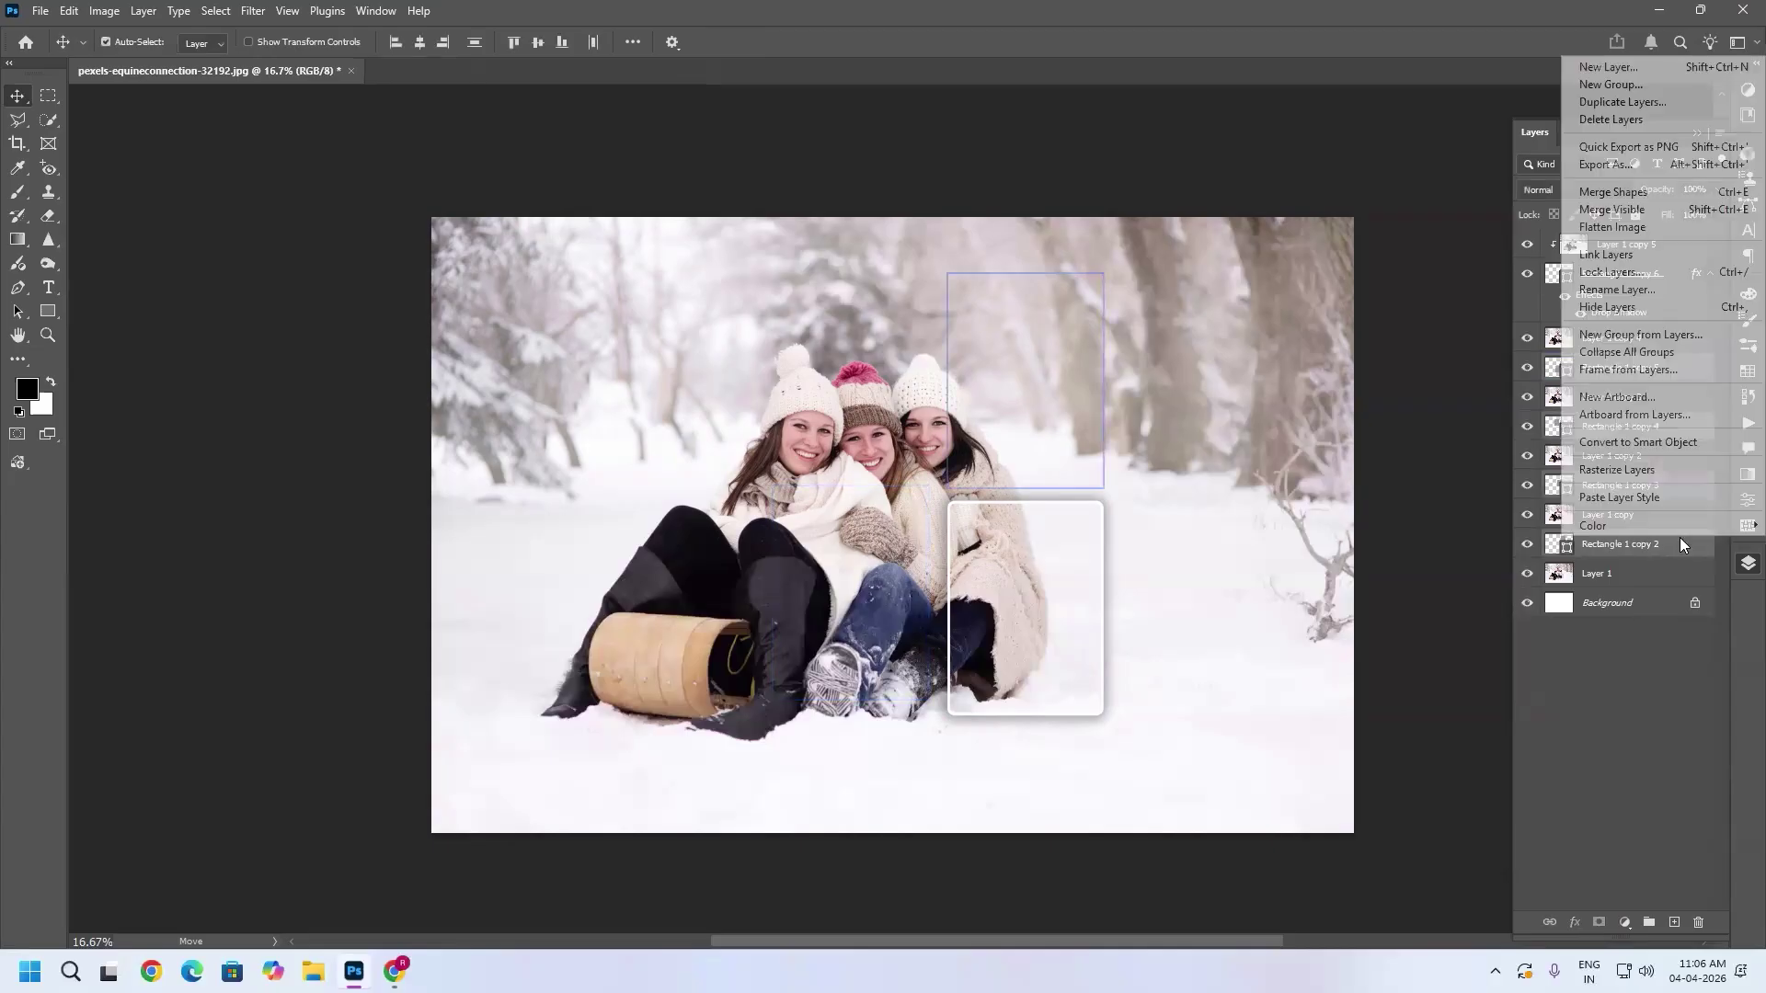
click(1636, 497)
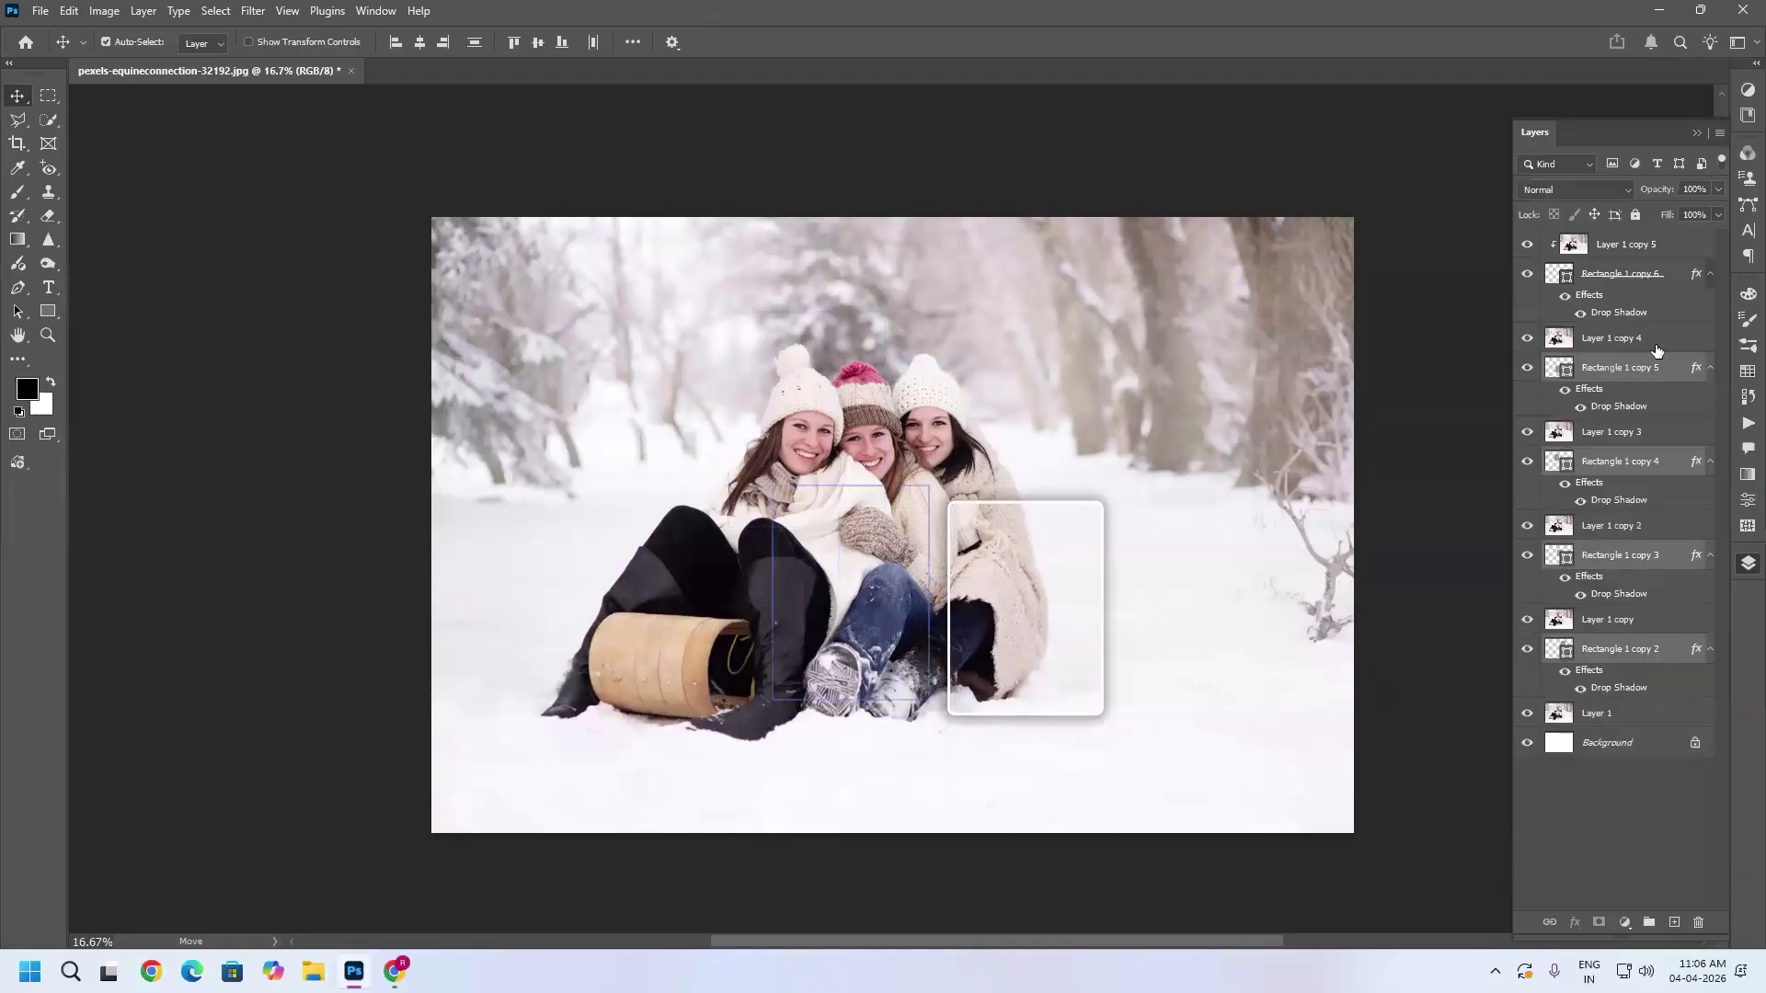
Step: Clip the remaining four photo copies, Layer 1 copy 4 through Layer 1 copy, to the rectangles directly beneath them
drag(1672, 342, 1665, 349)
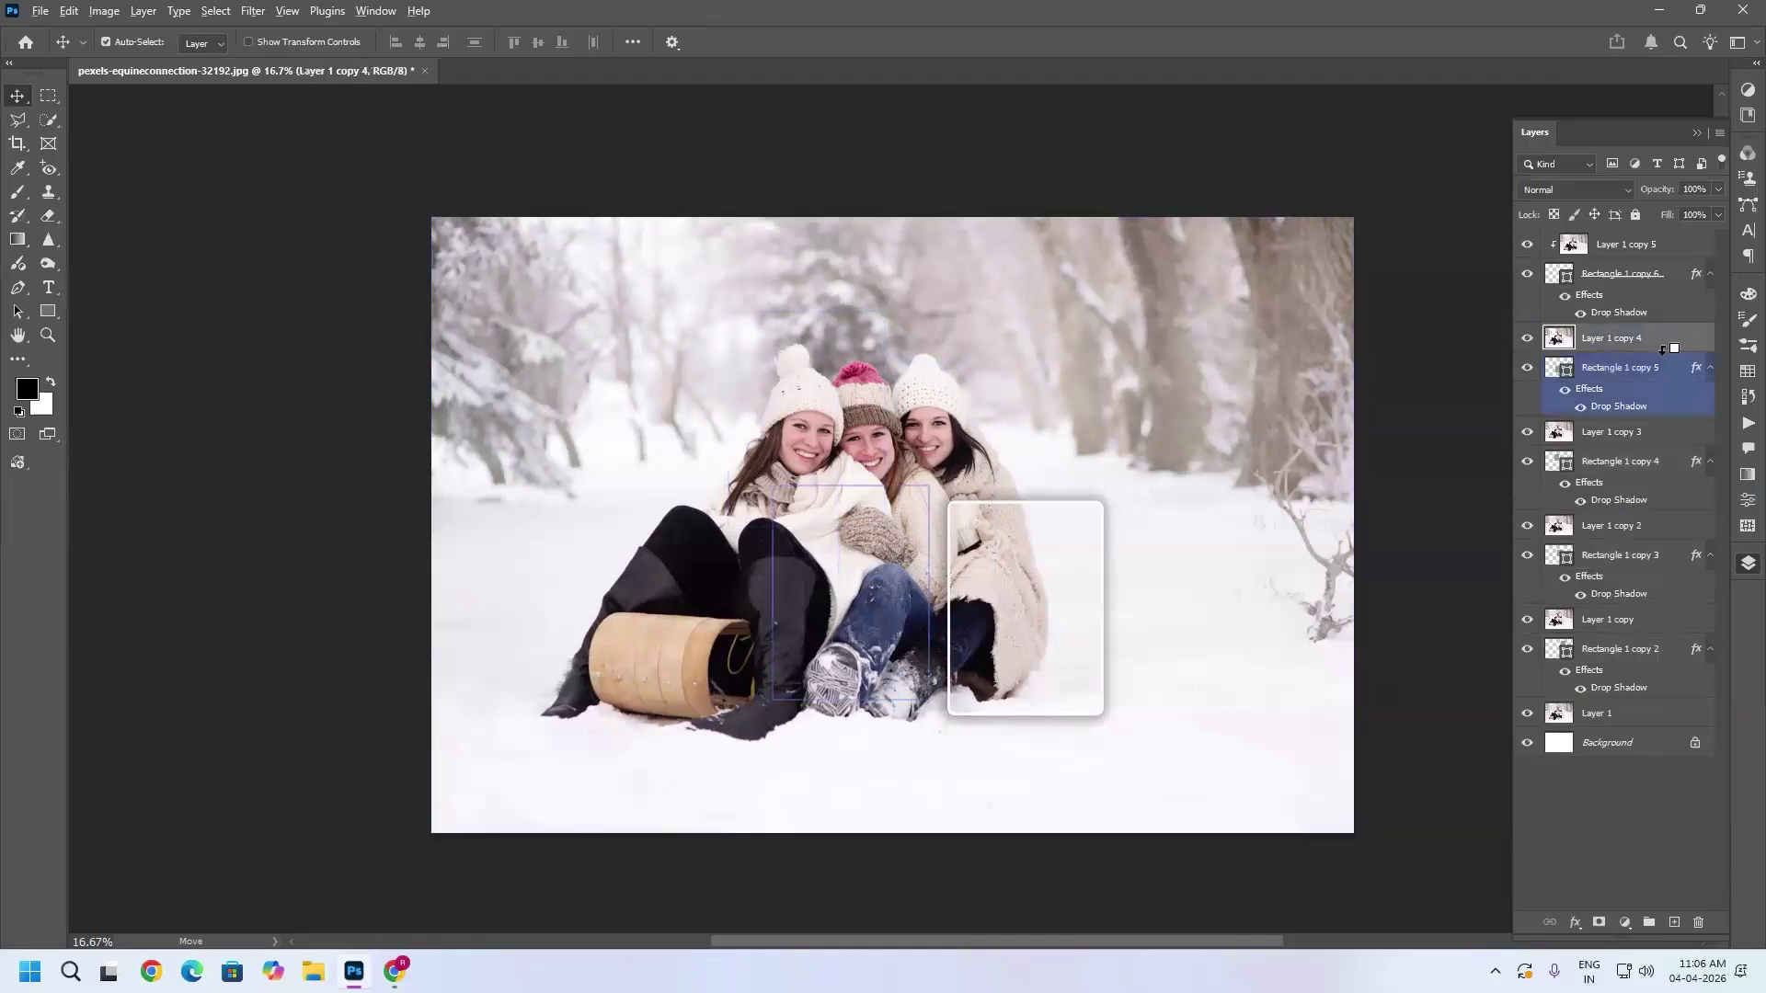
alt+click(1663, 348)
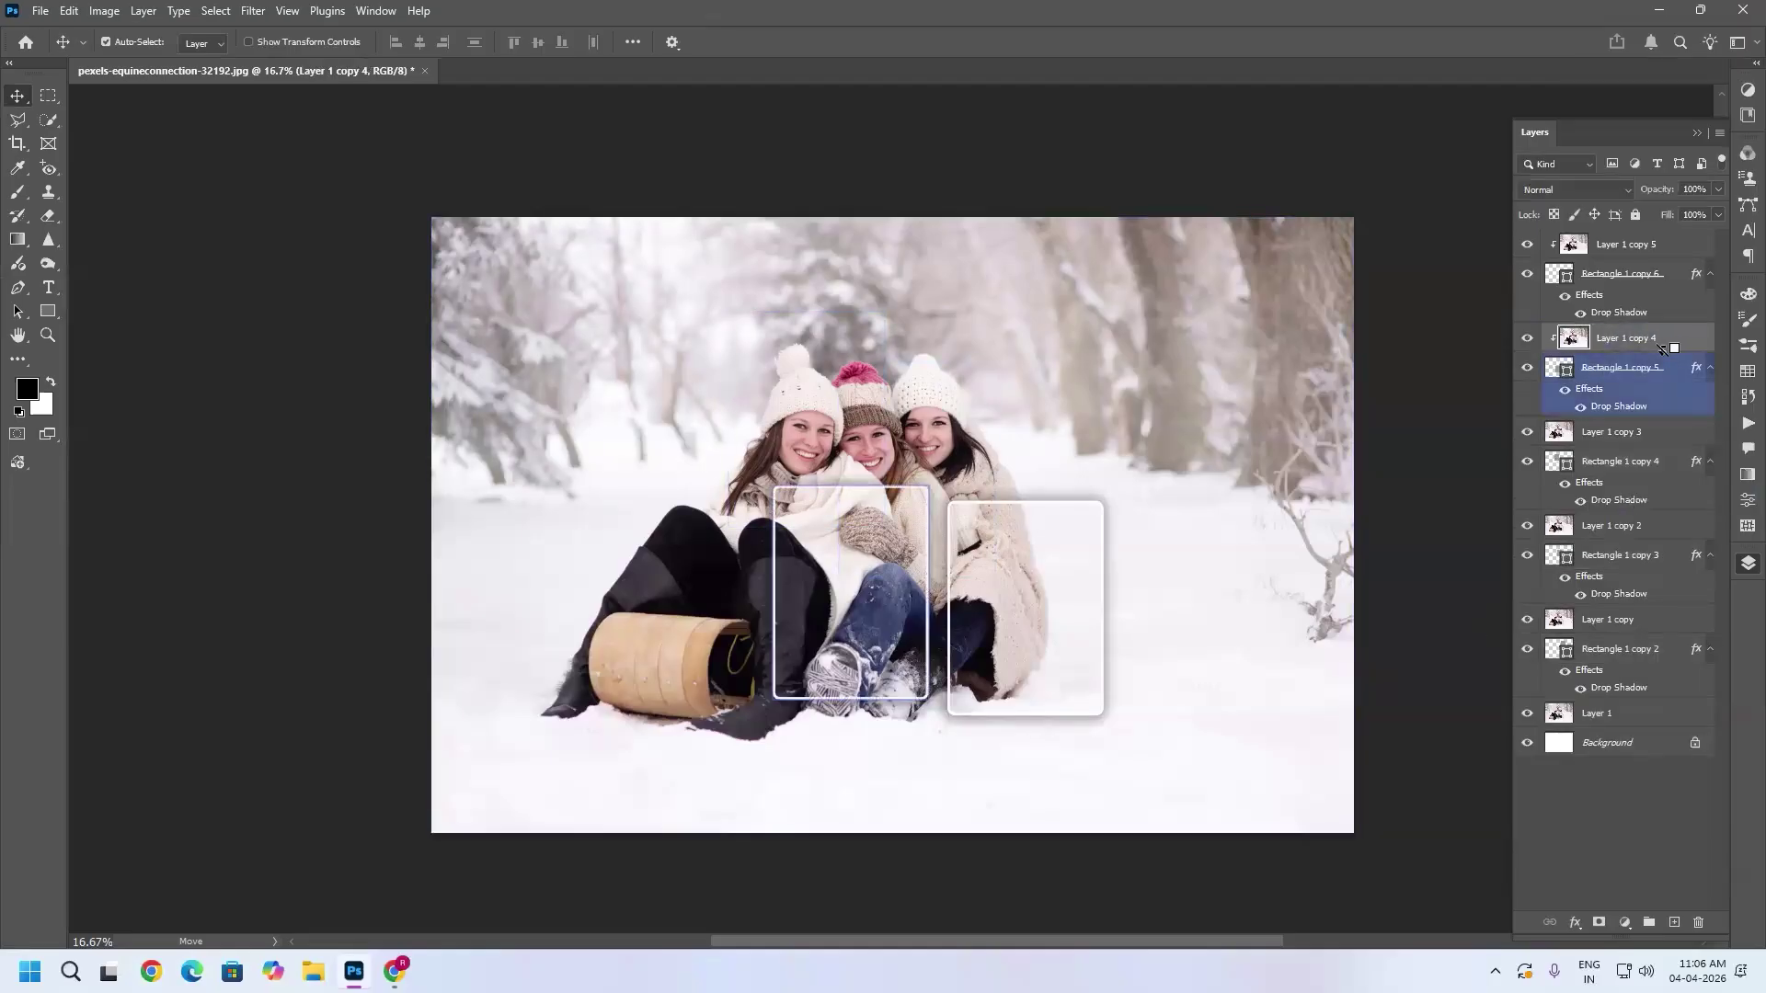
alt+click(1650, 444)
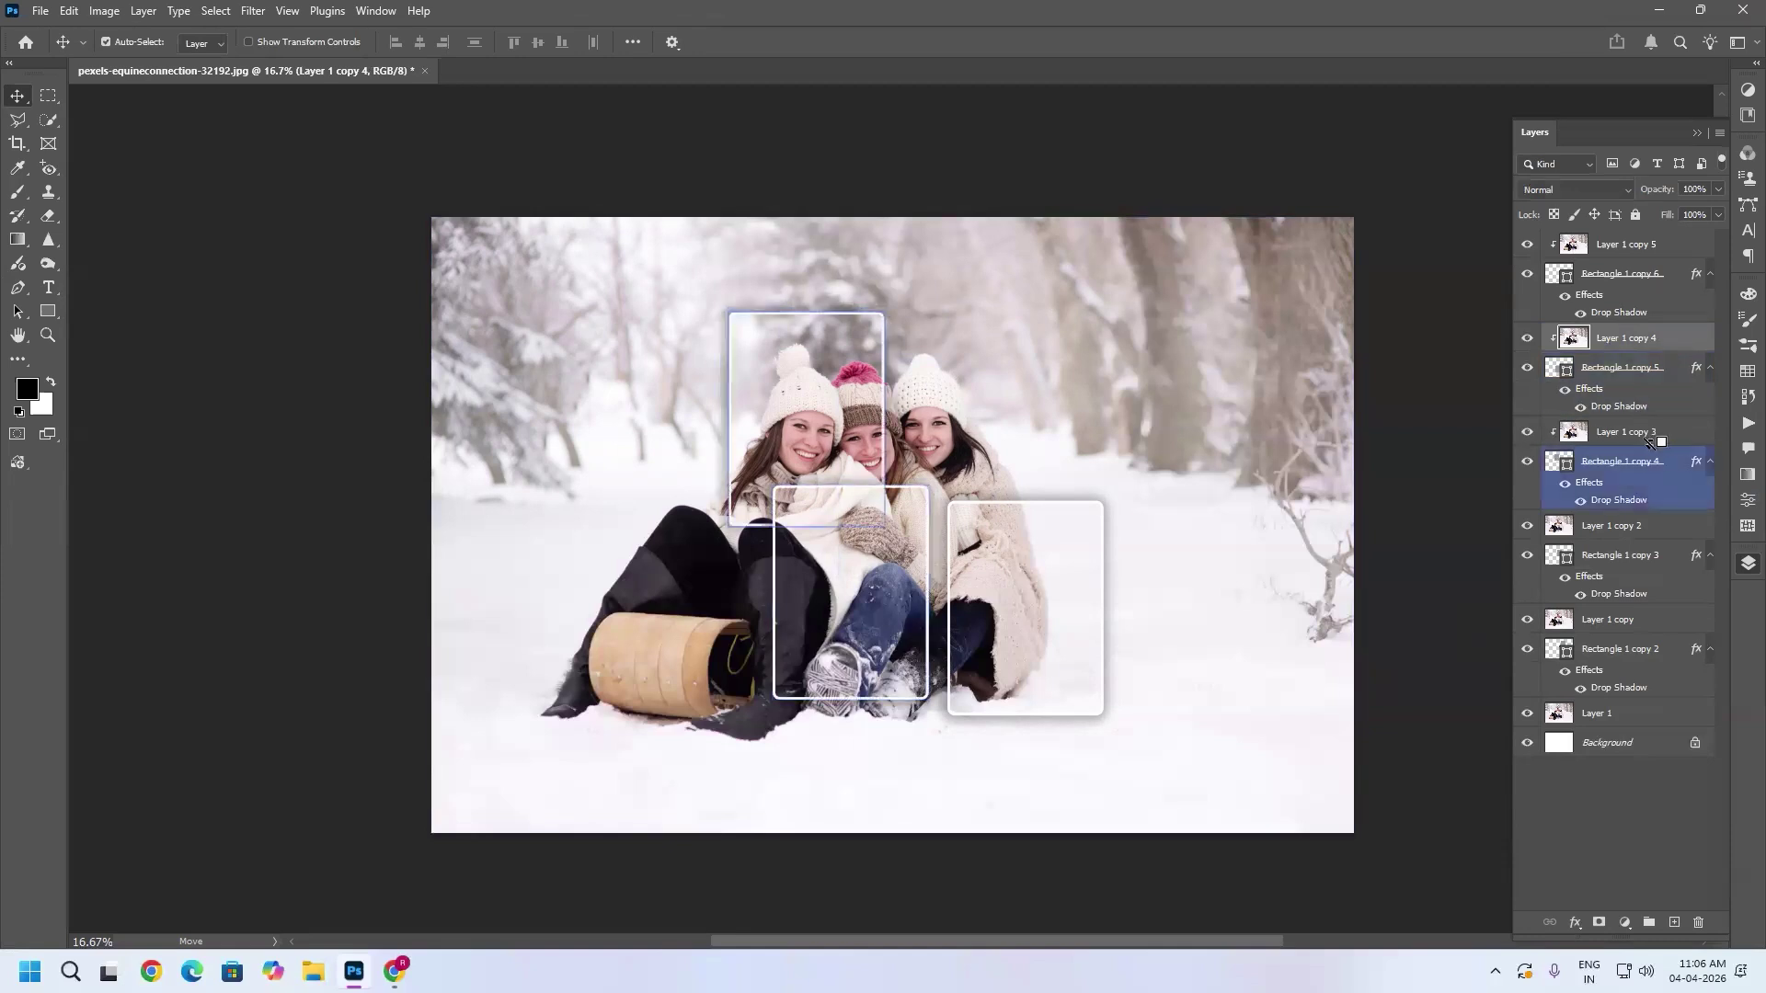
alt+click(1636, 539)
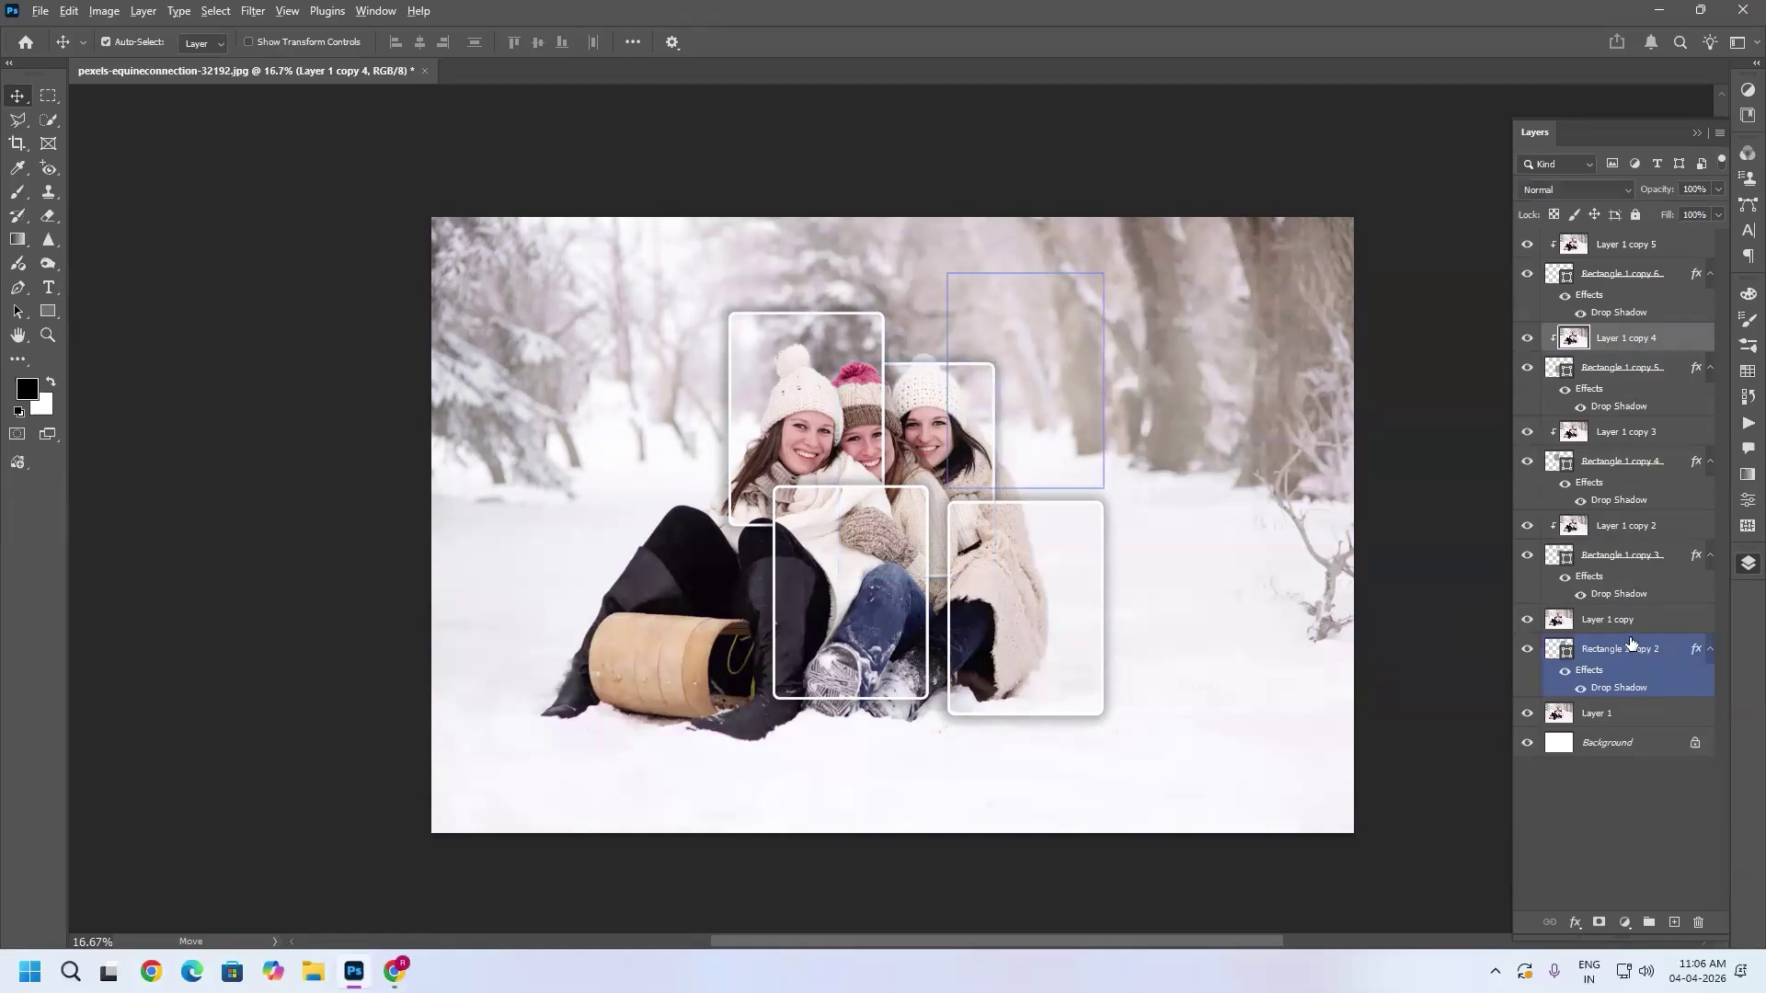
alt+click(1633, 631)
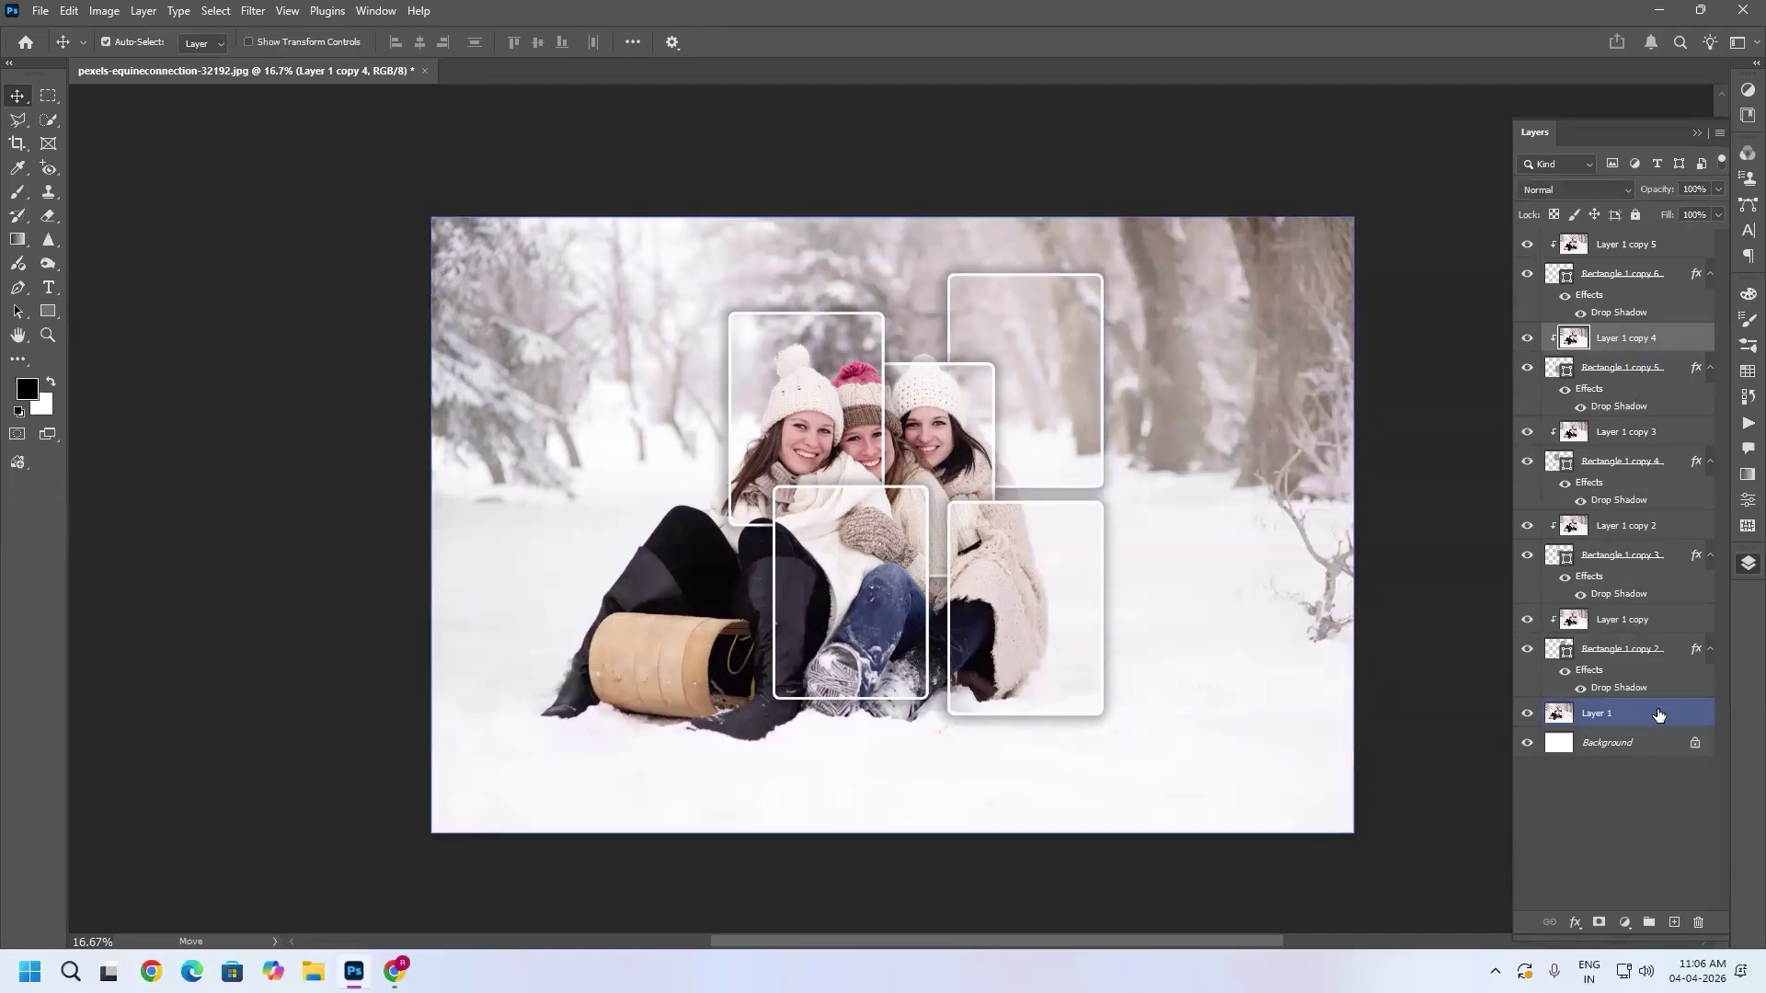
Step: Hide Layer 1 to examine the clipped photo panels and shadows against the white background, and show it again
click(1527, 714)
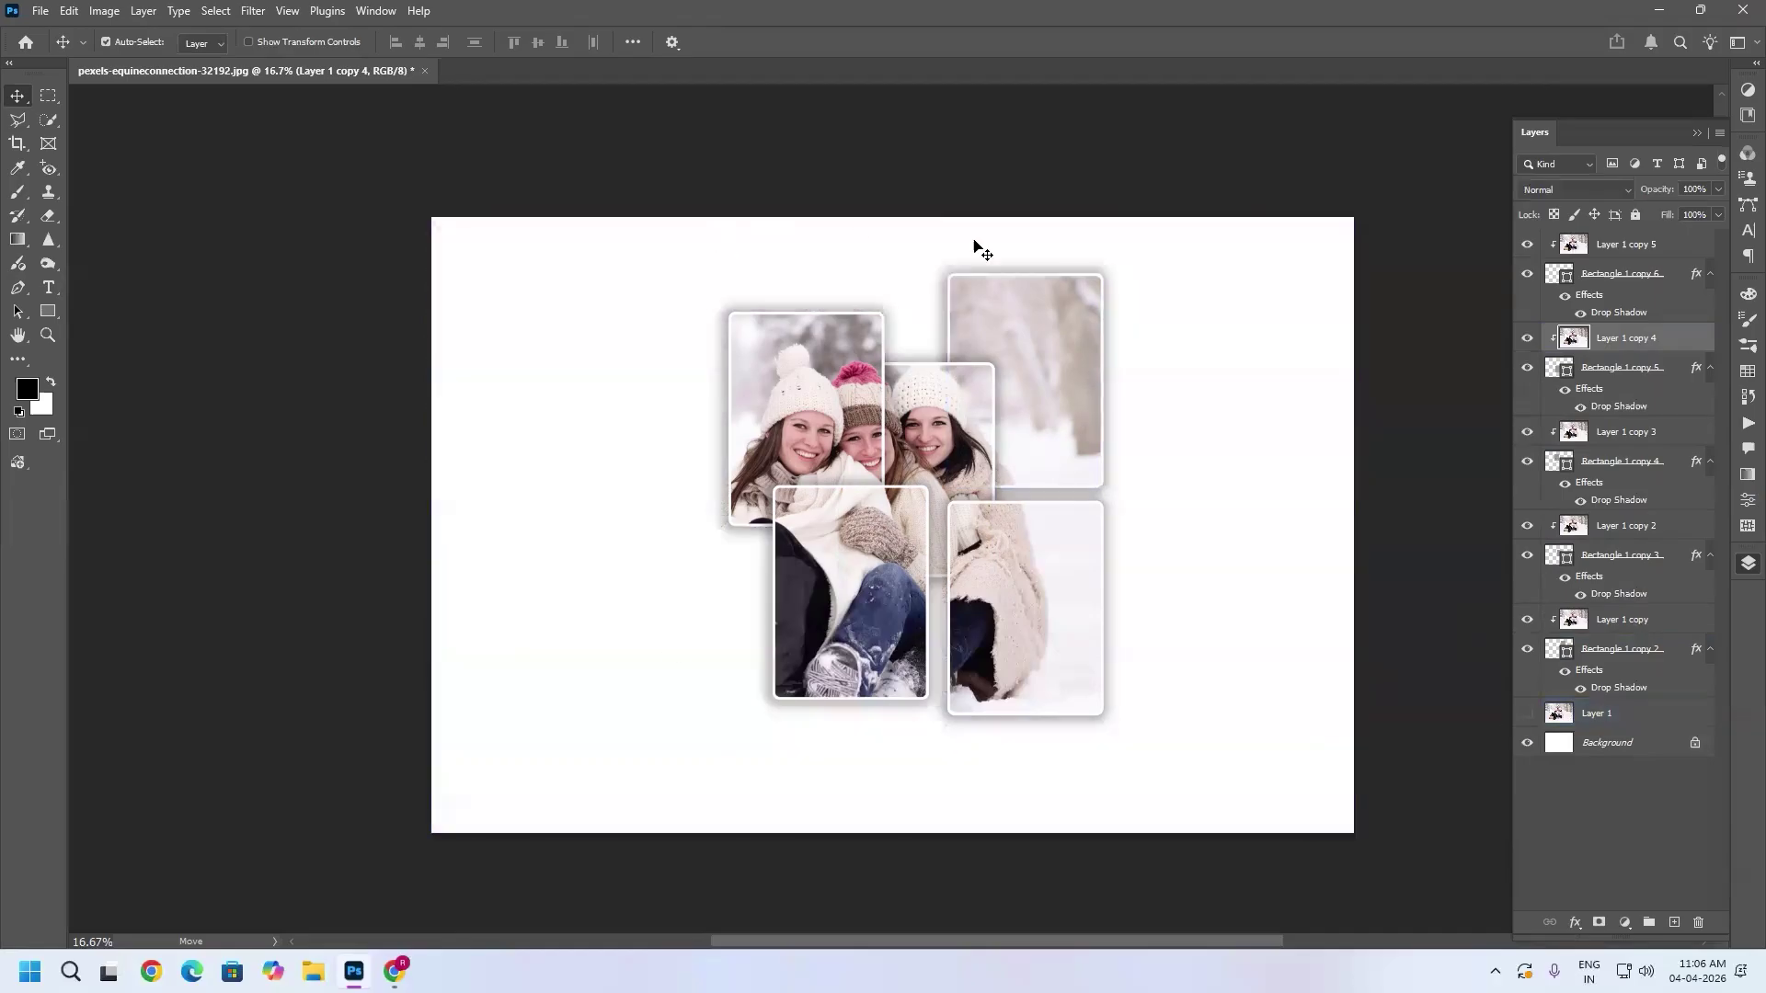
scroll(805, 451, up, 1)
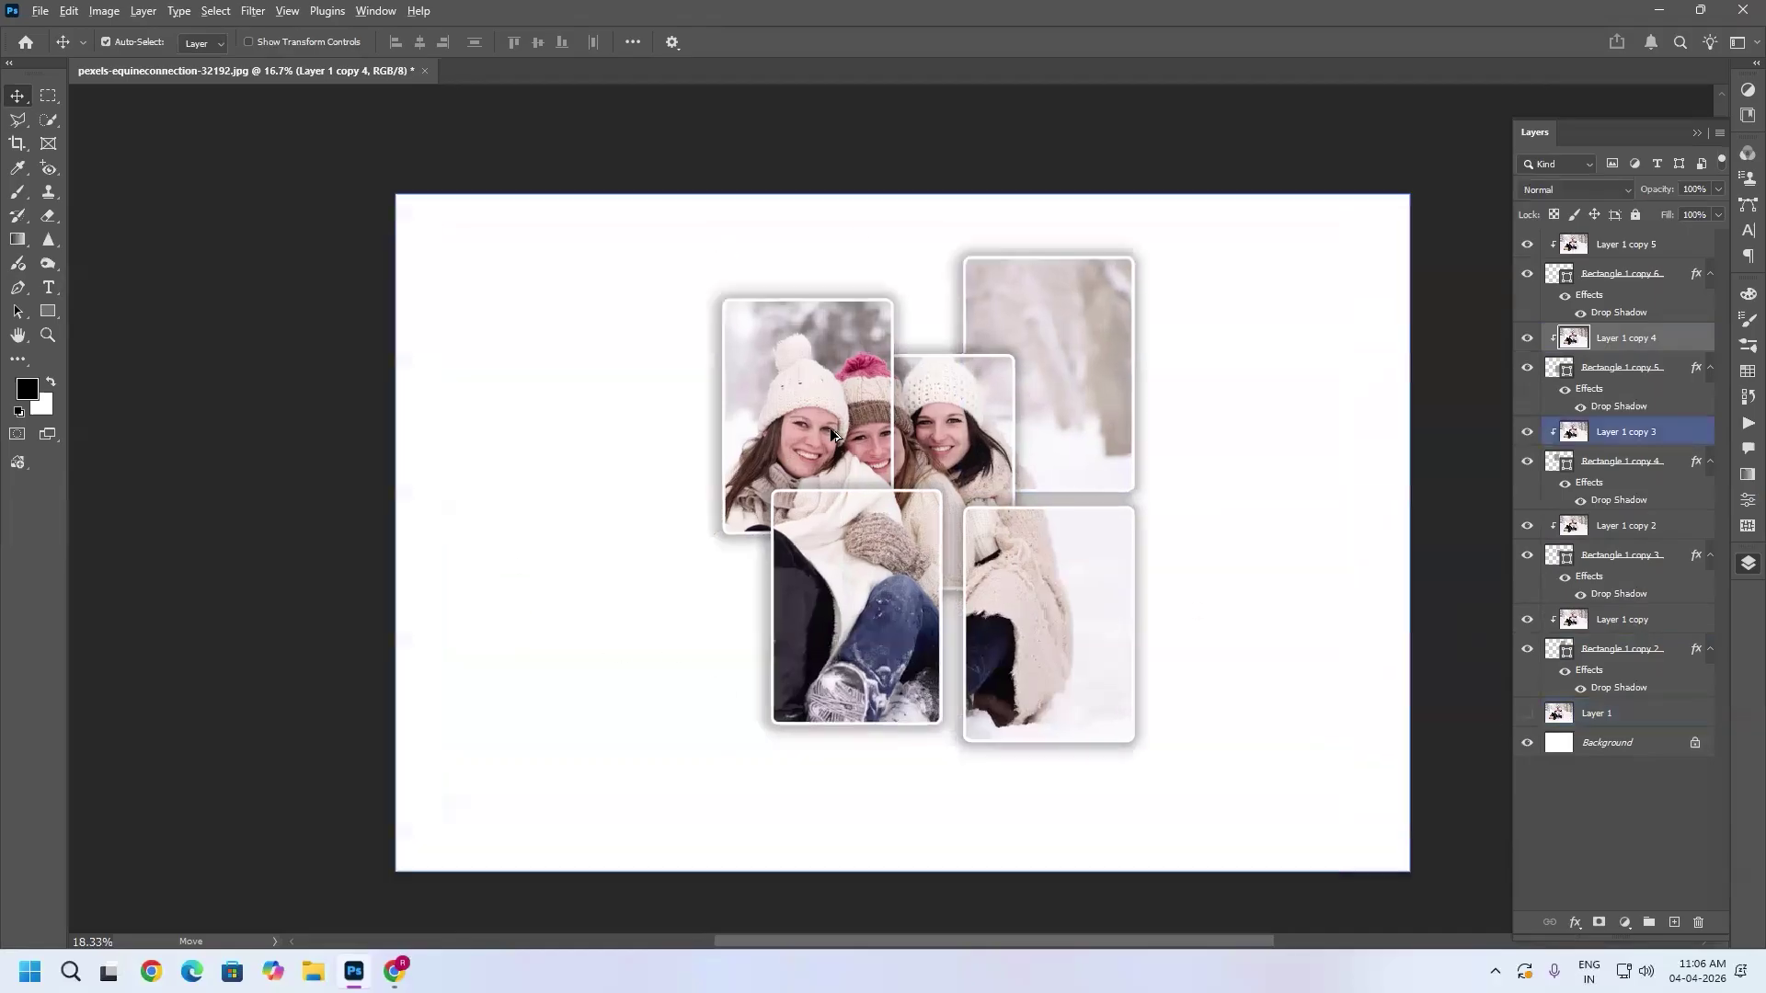
scroll(833, 435, up, 5)
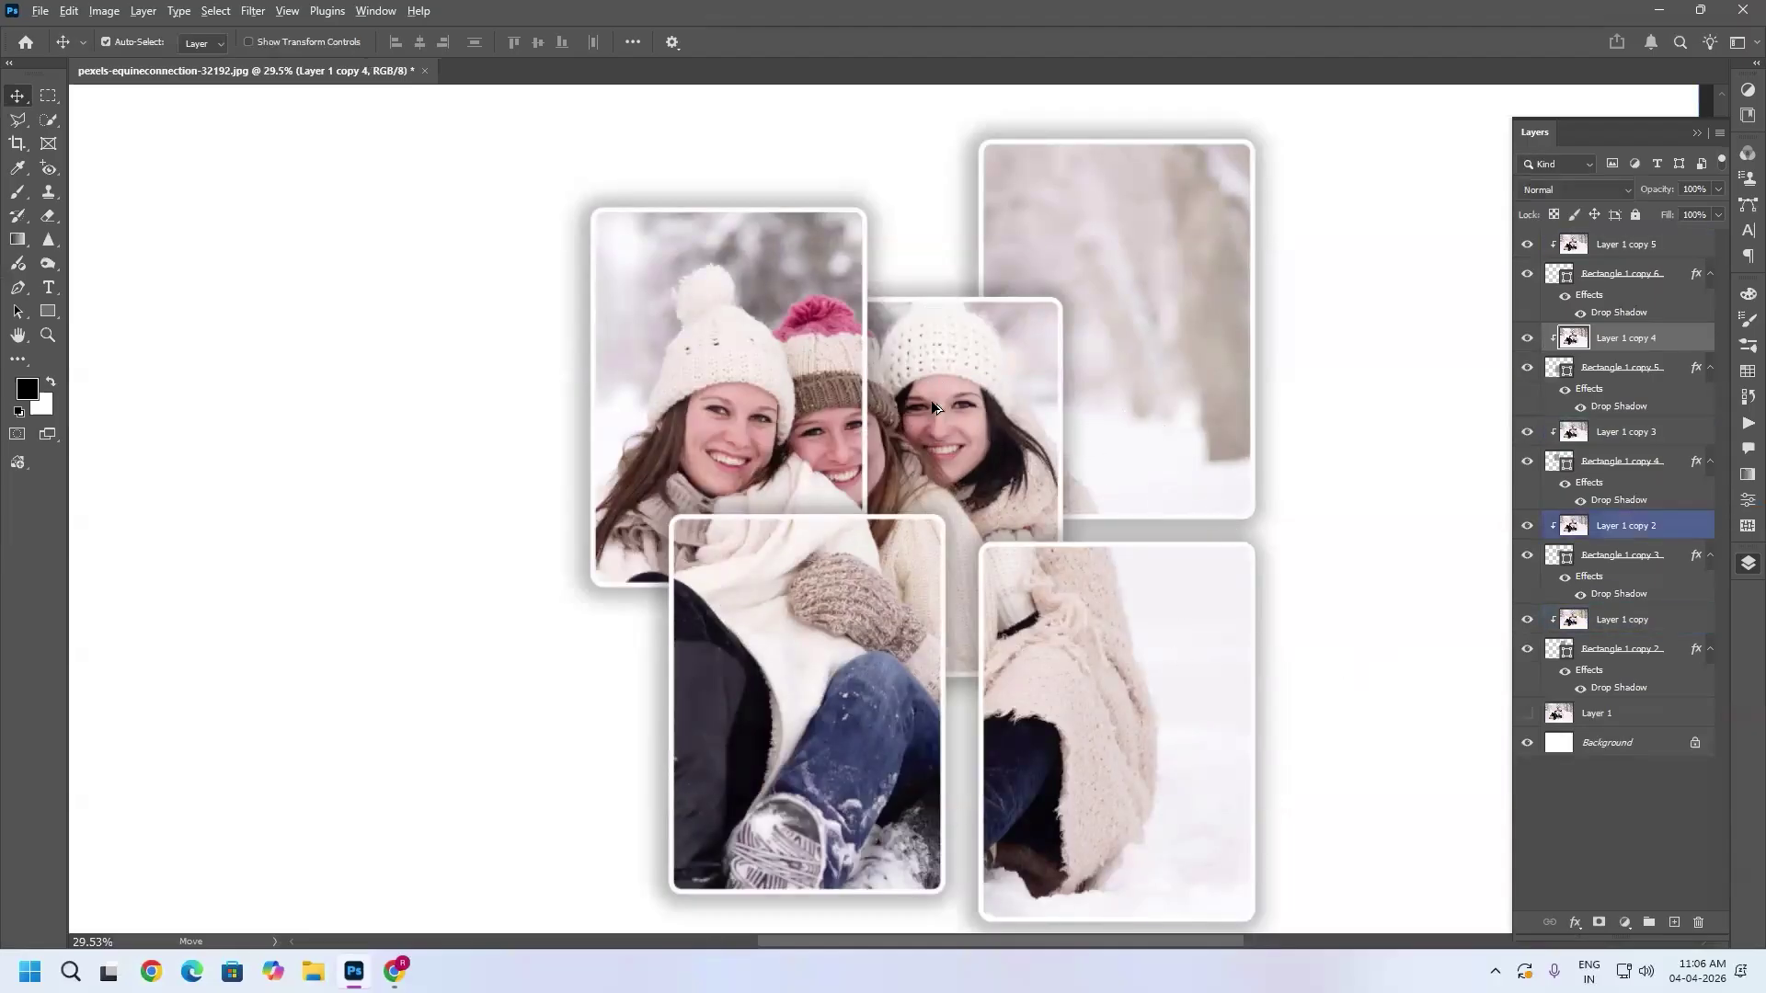
scroll(933, 406, down, 5)
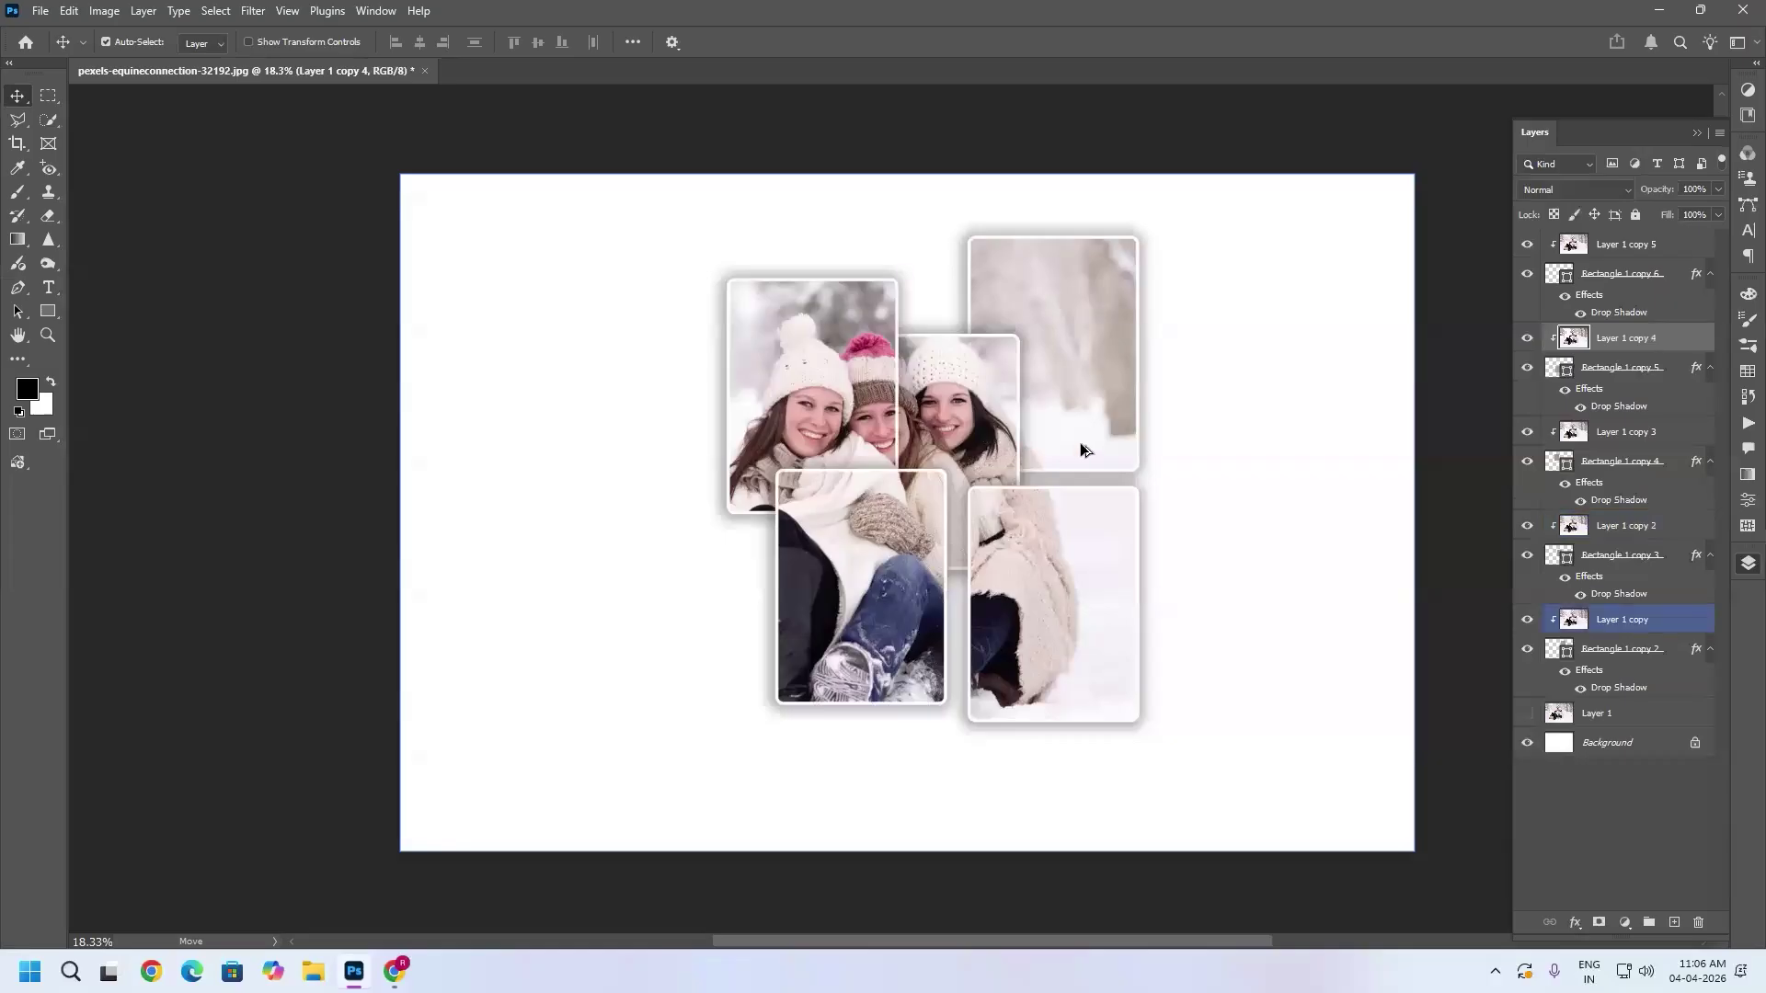
drag(1241, 455, 1114, 447)
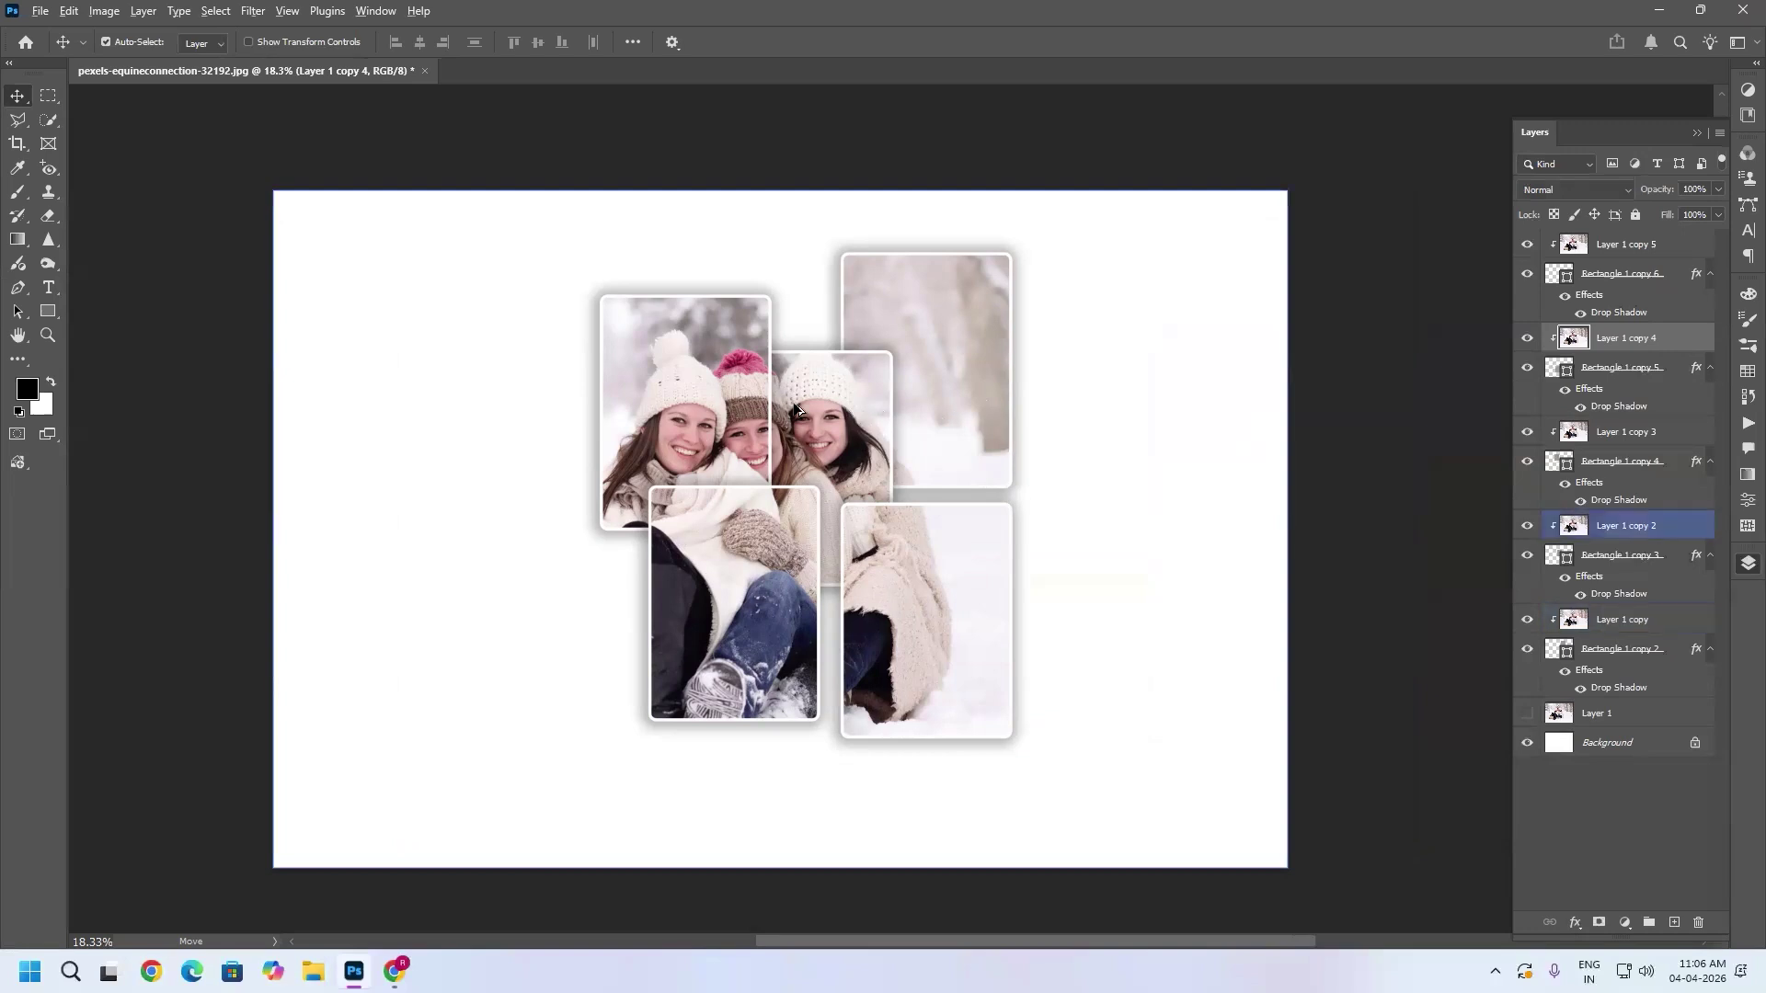
scroll(753, 416, up, 2)
scroll(749, 410, up, 5)
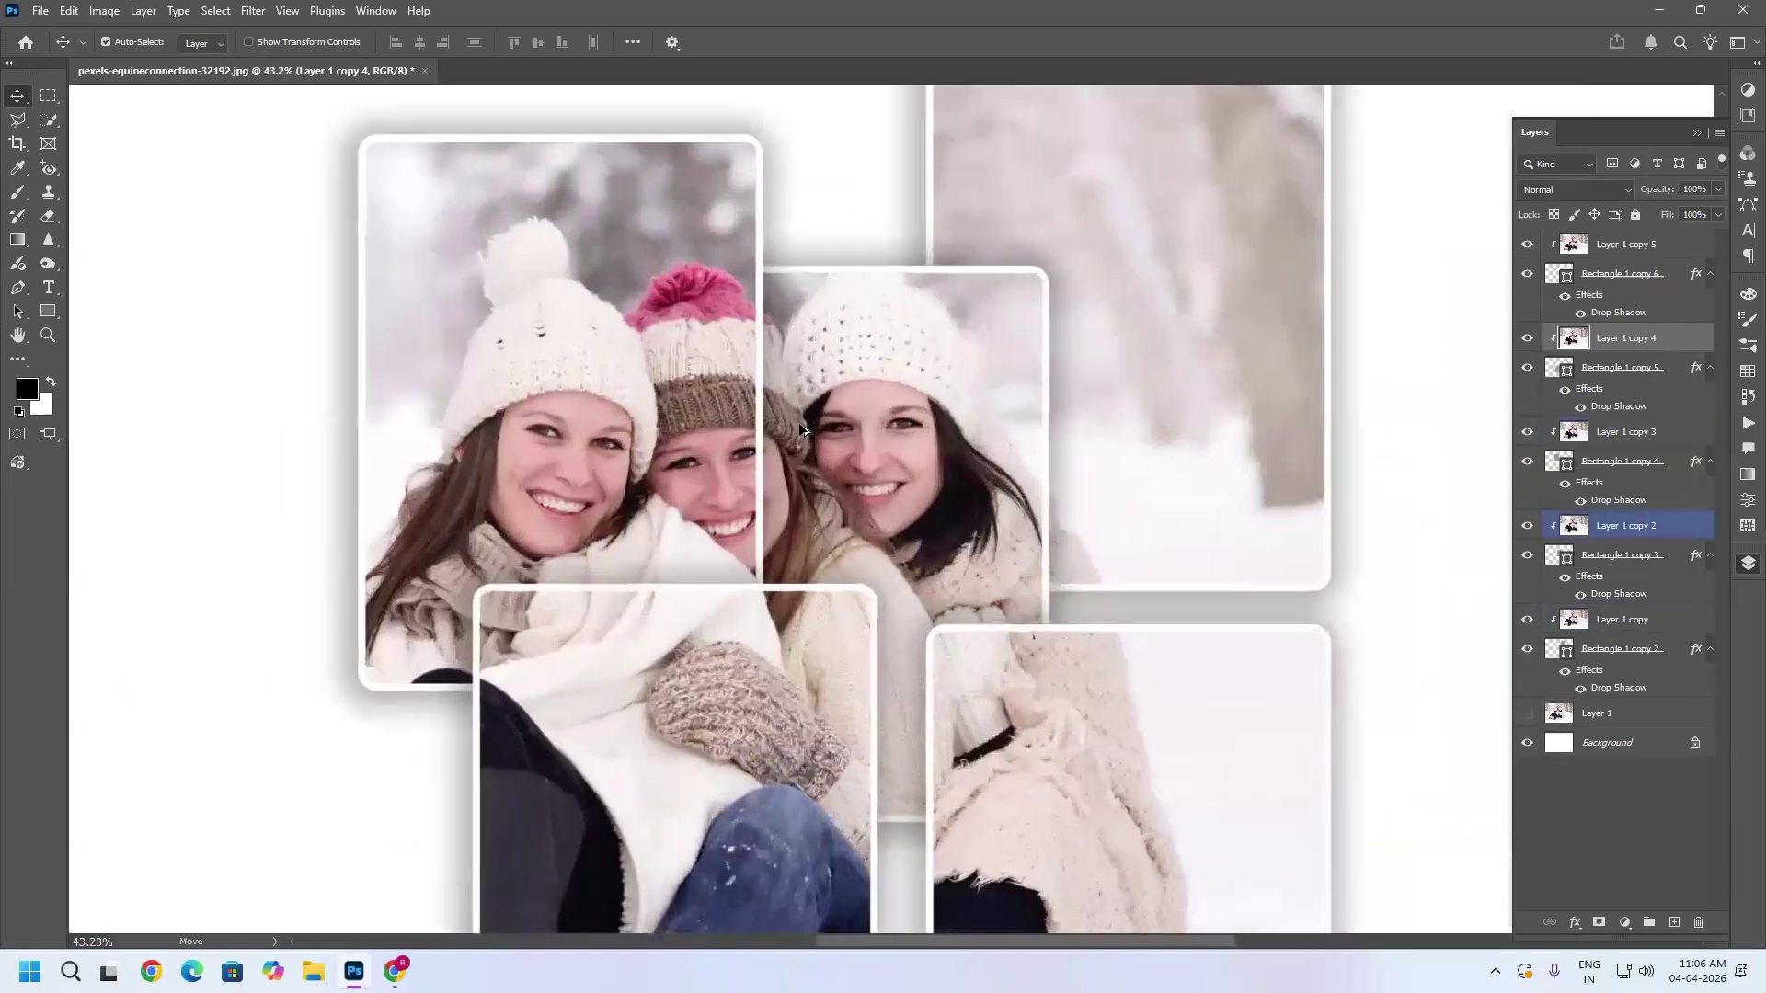
scroll(818, 423, down, 1)
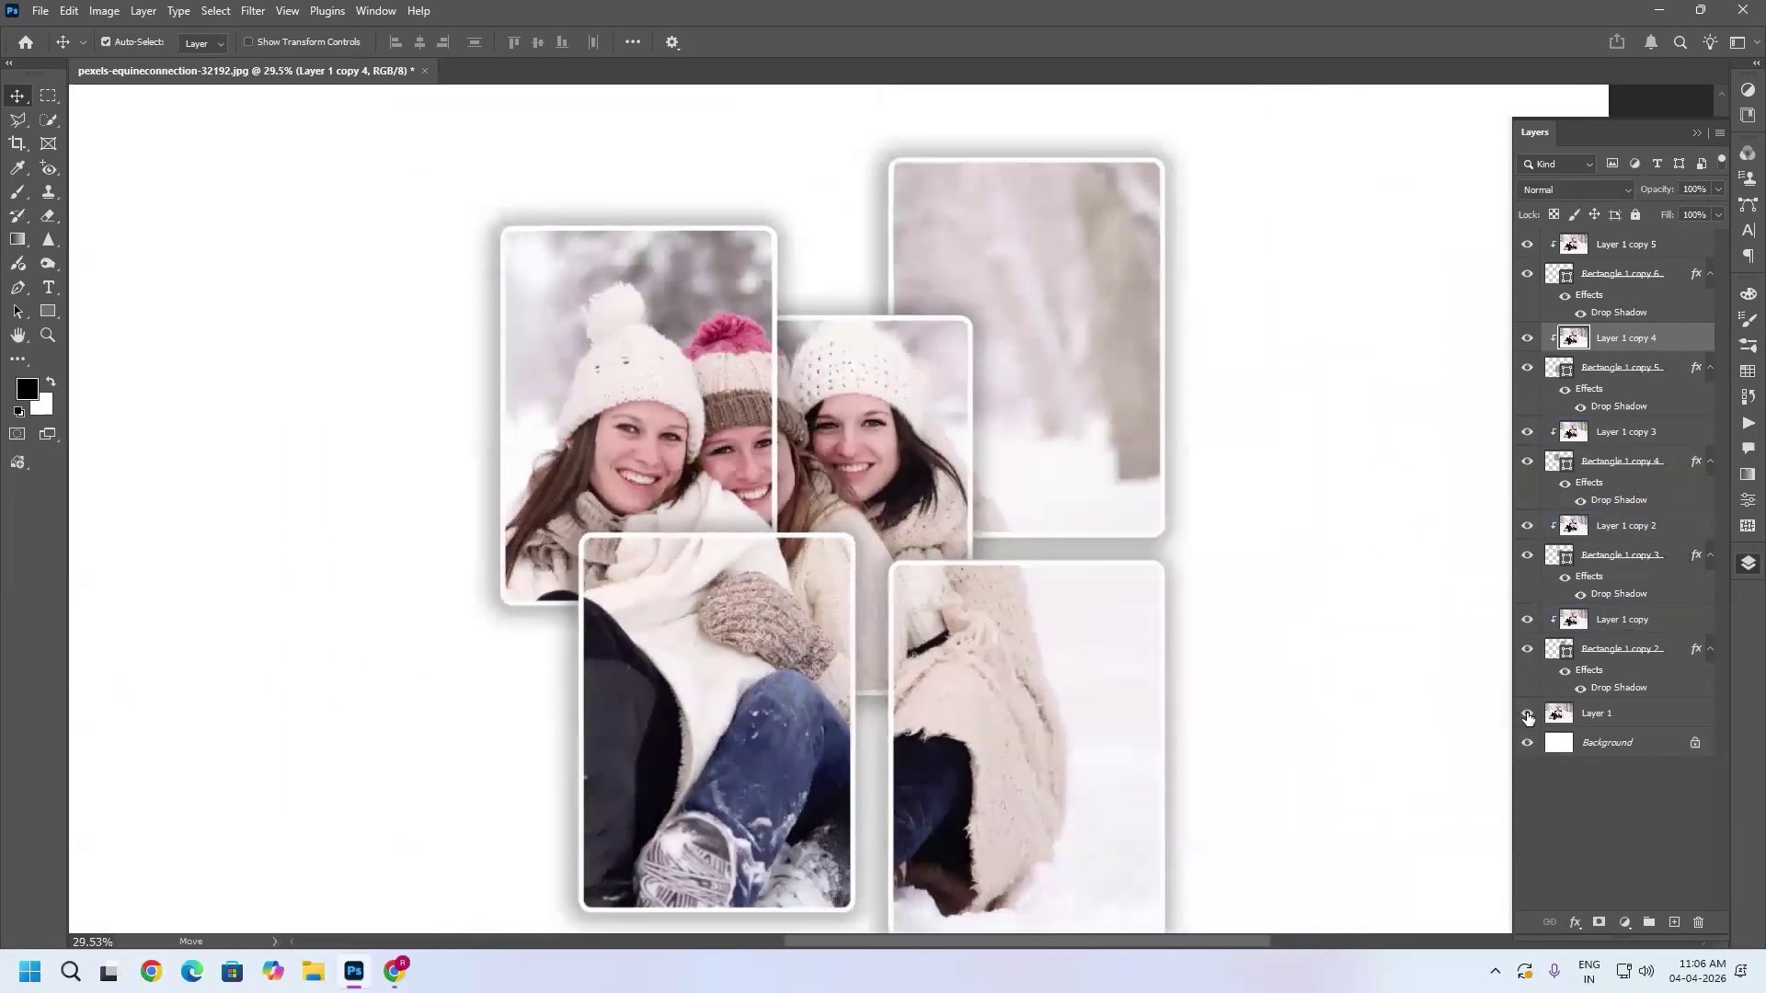
click(1526, 713)
click(1208, 611)
scroll(1042, 406, down, 4)
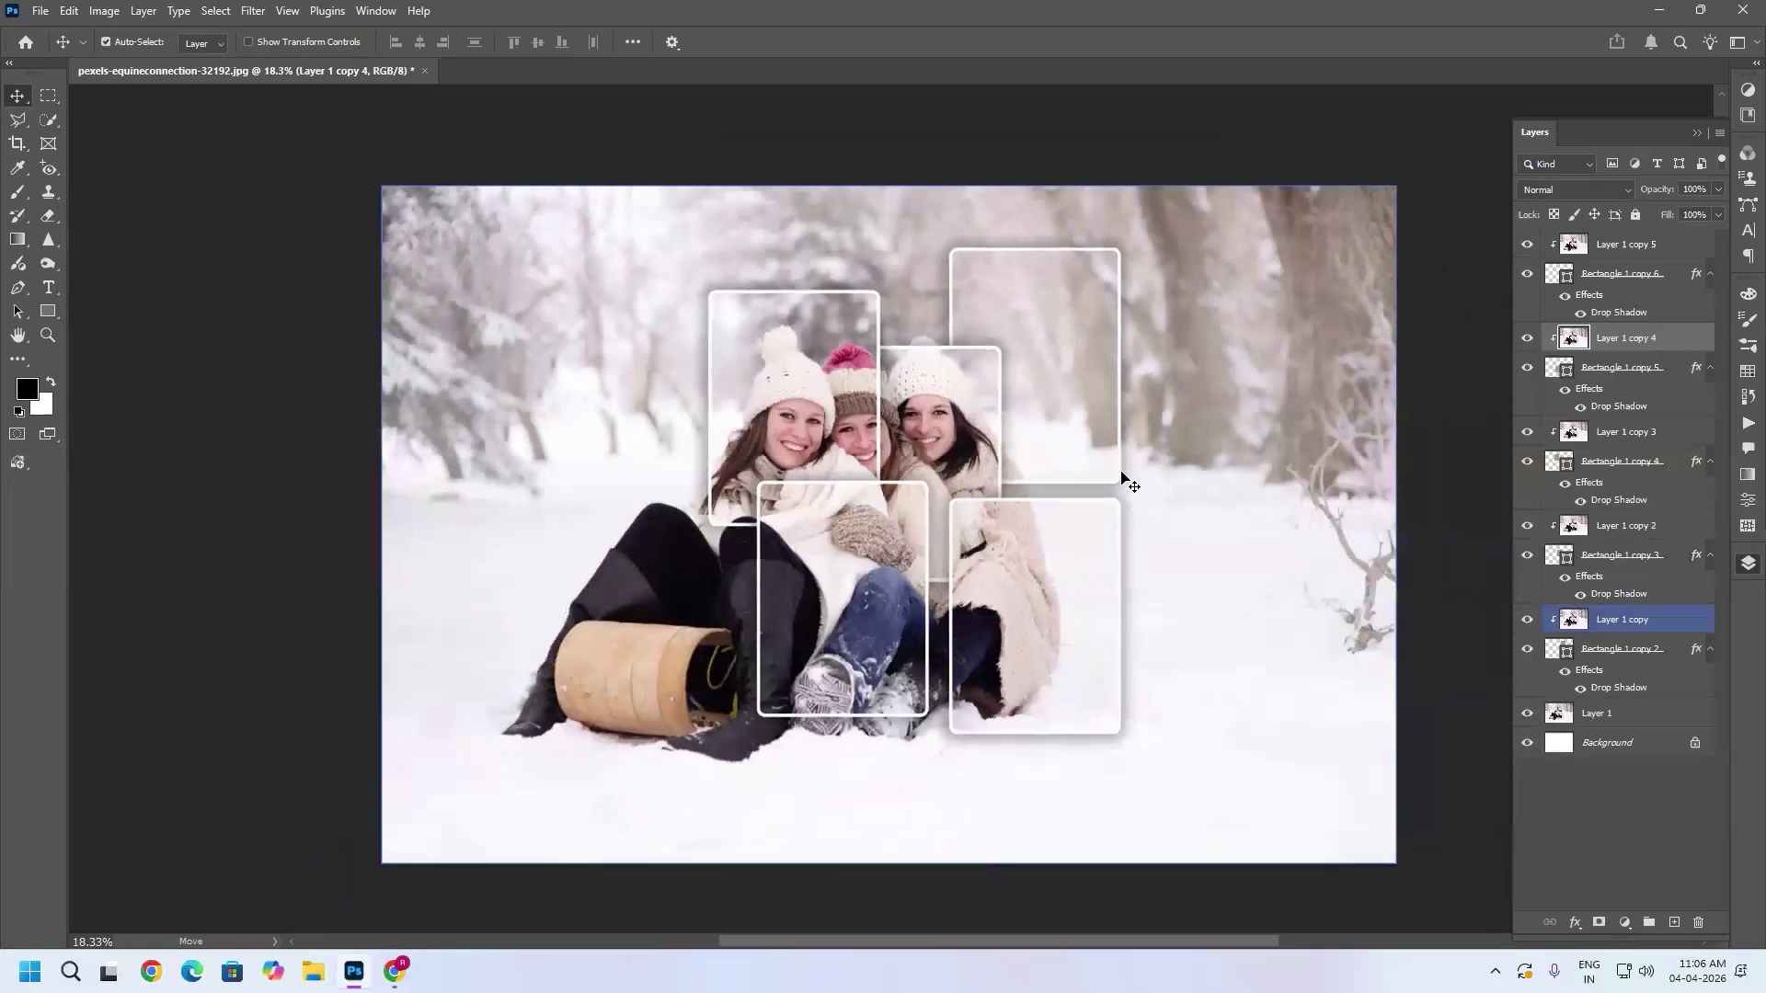
click(1633, 558)
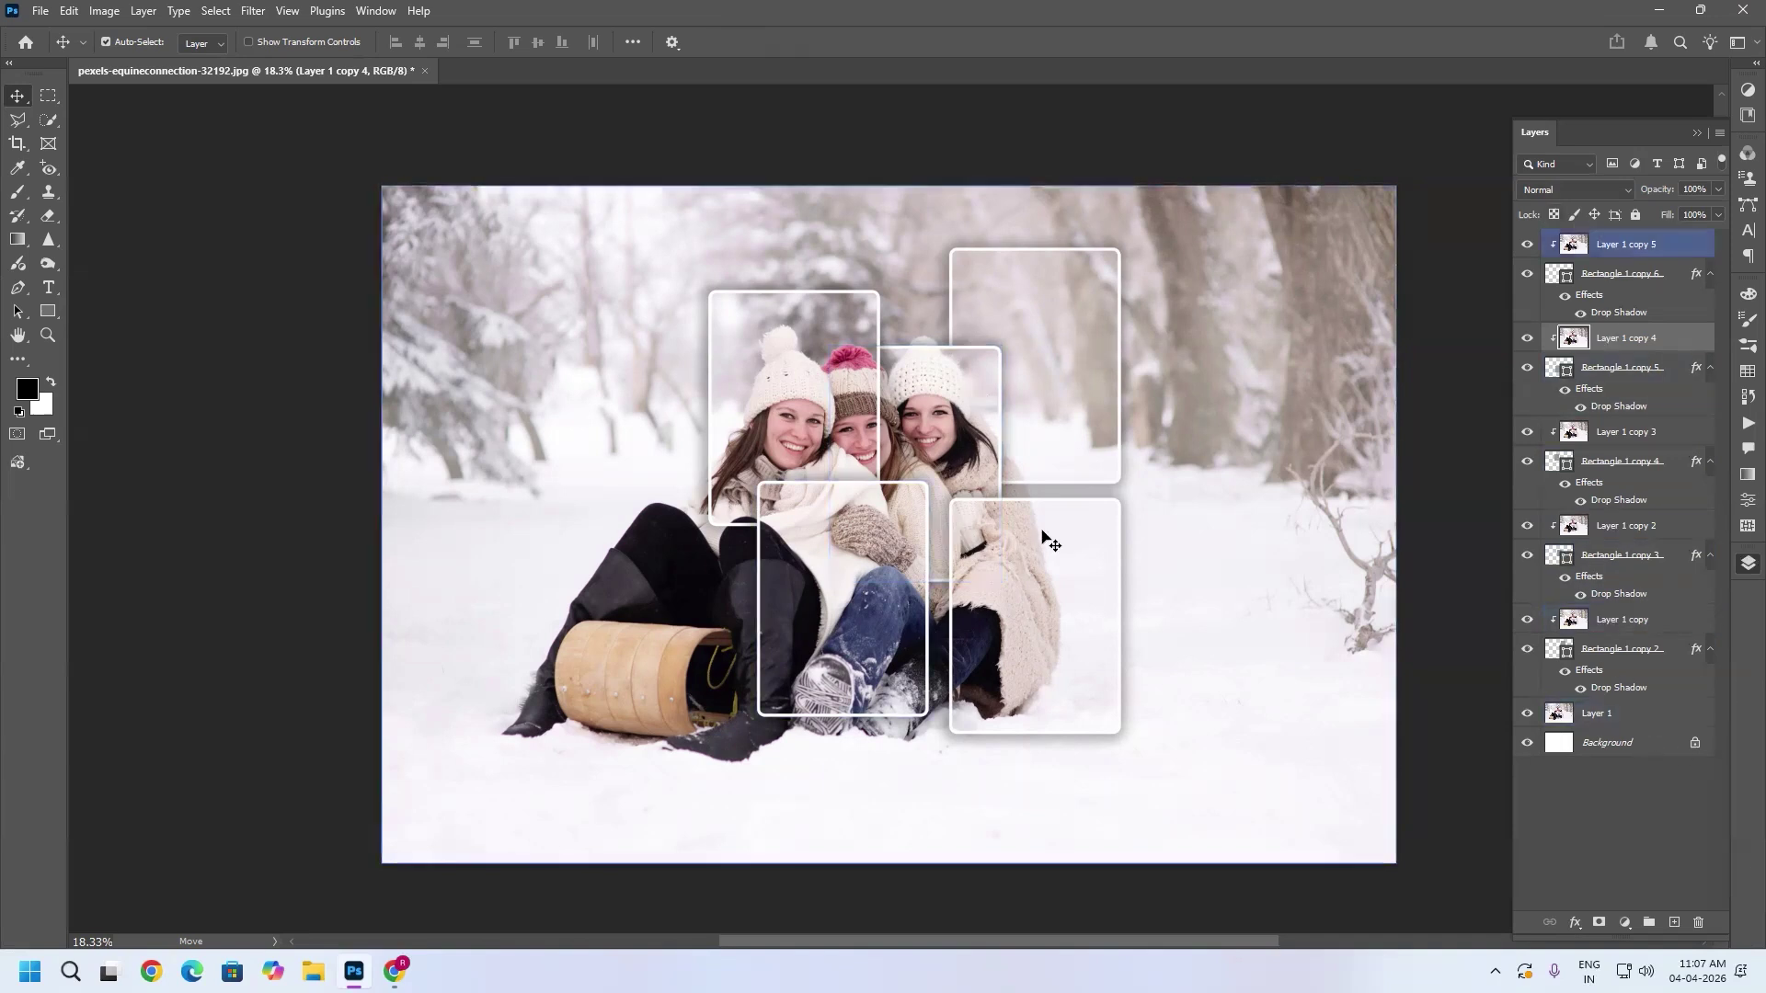
scroll(938, 348, up, 3)
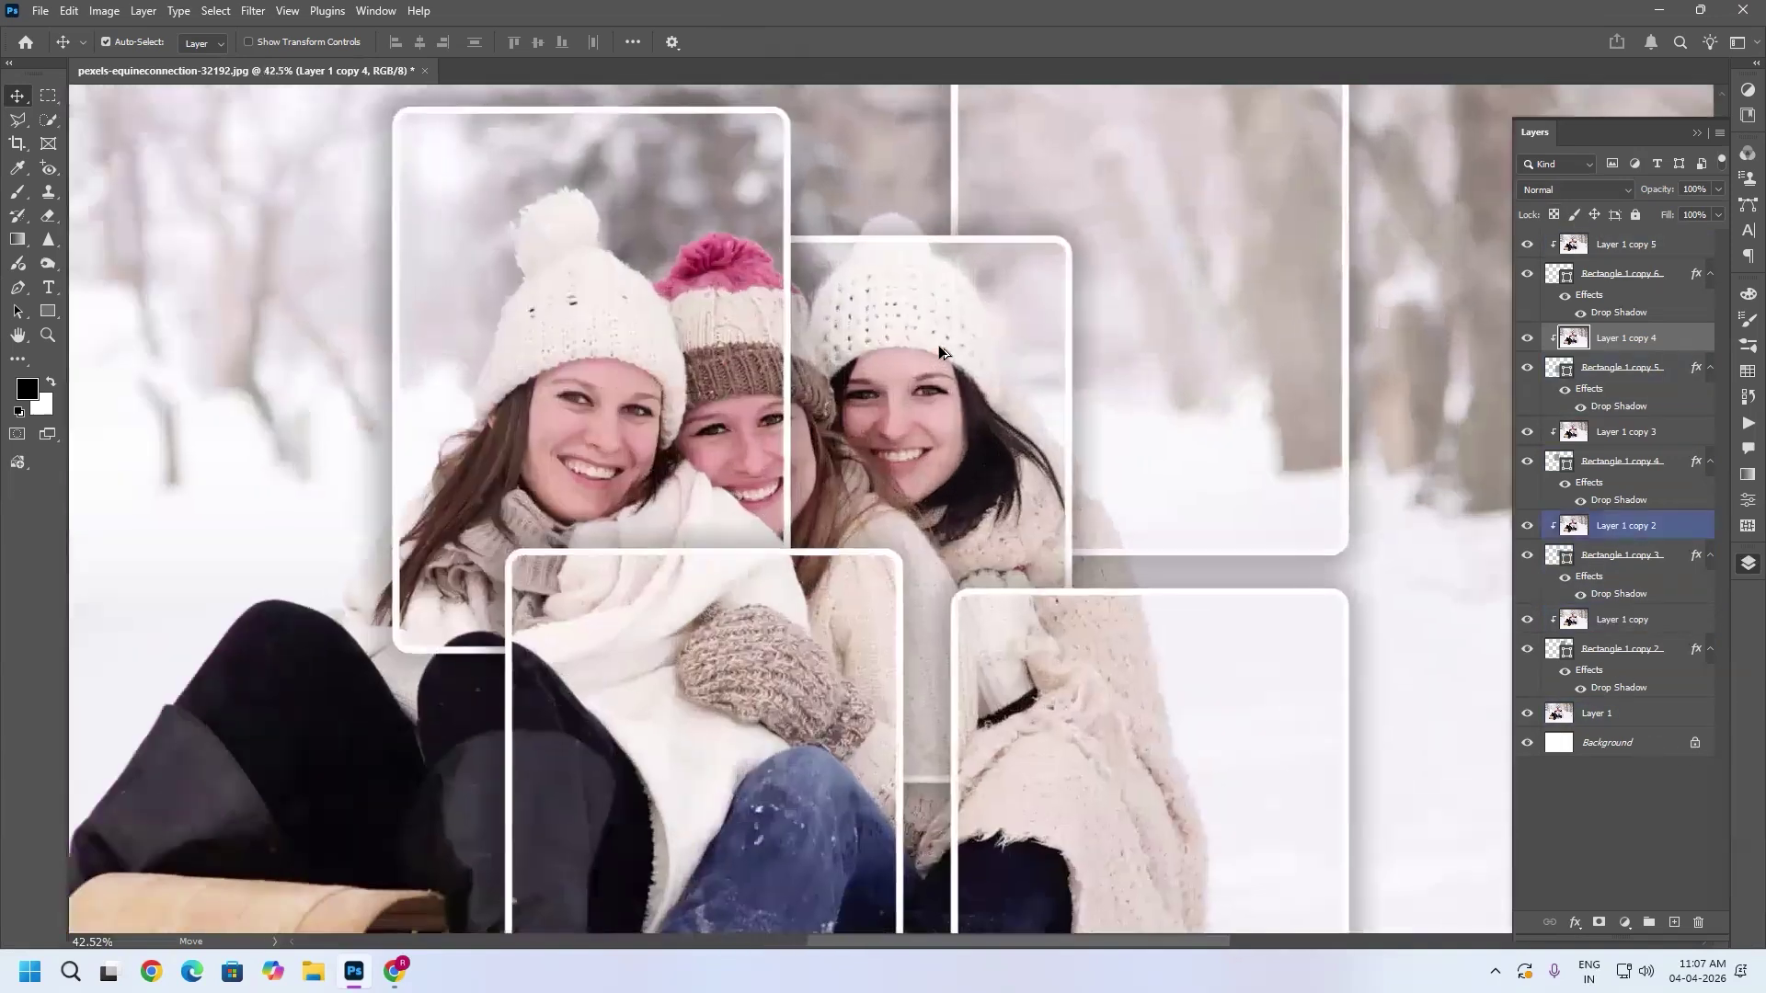
scroll(939, 345, down, 5)
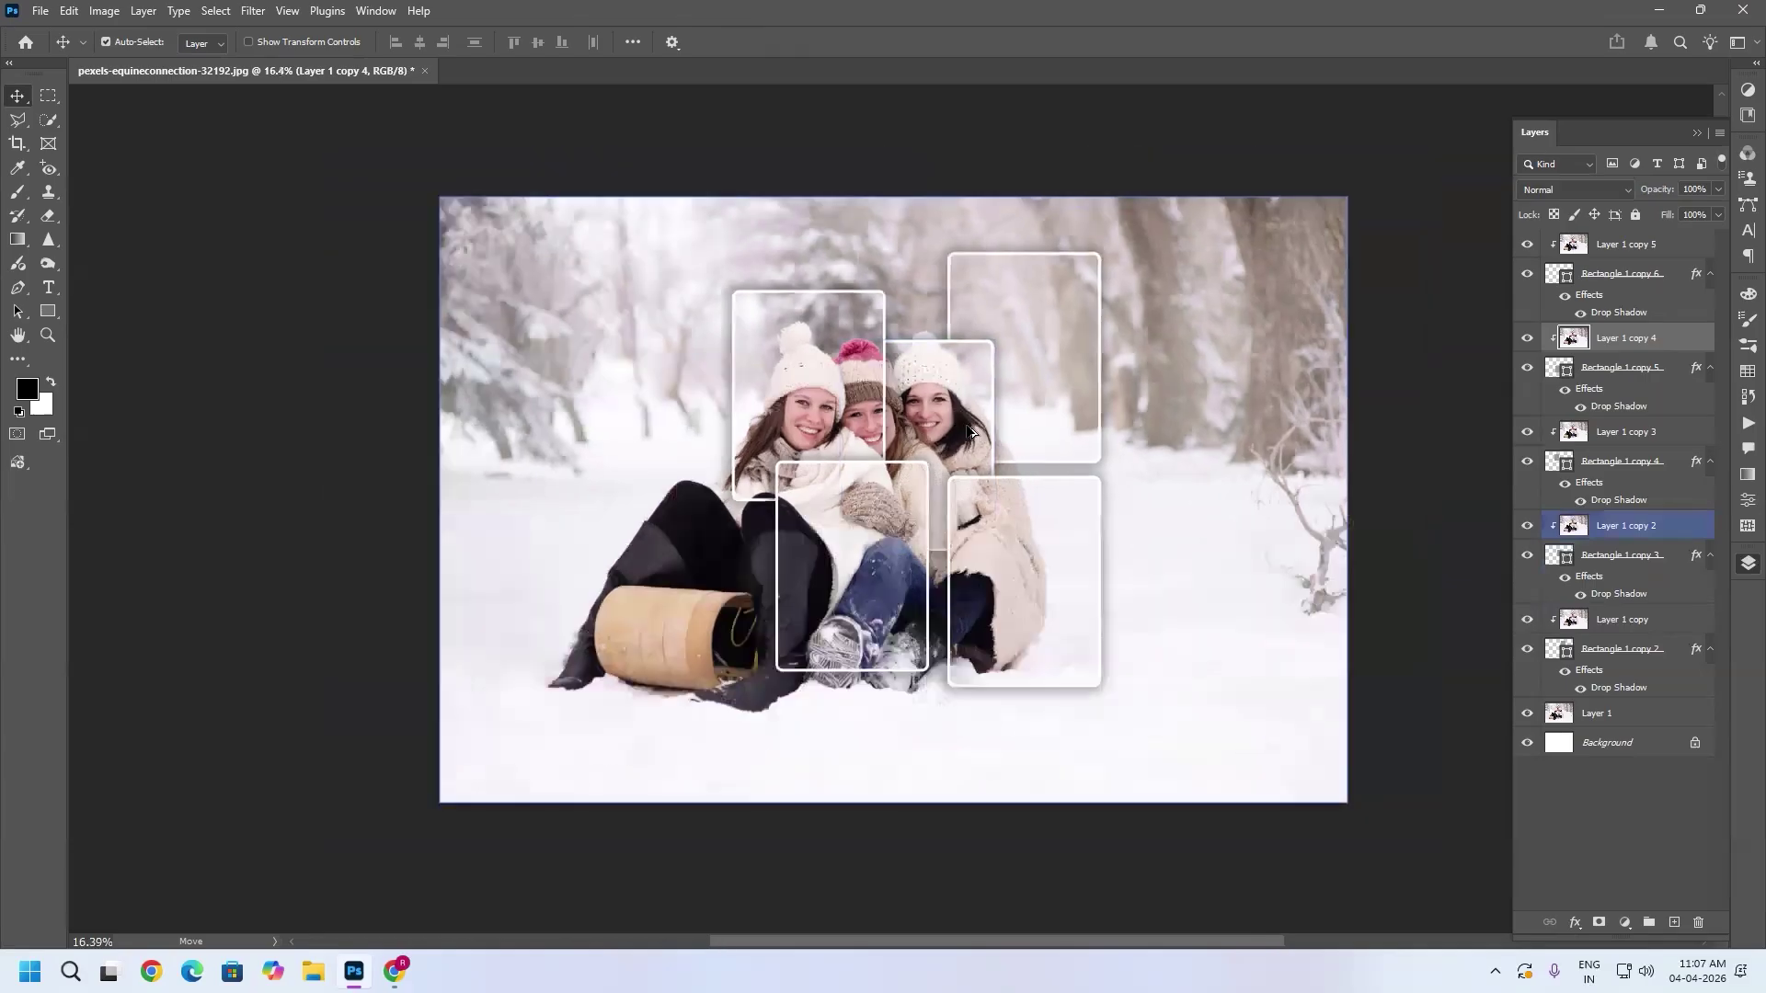